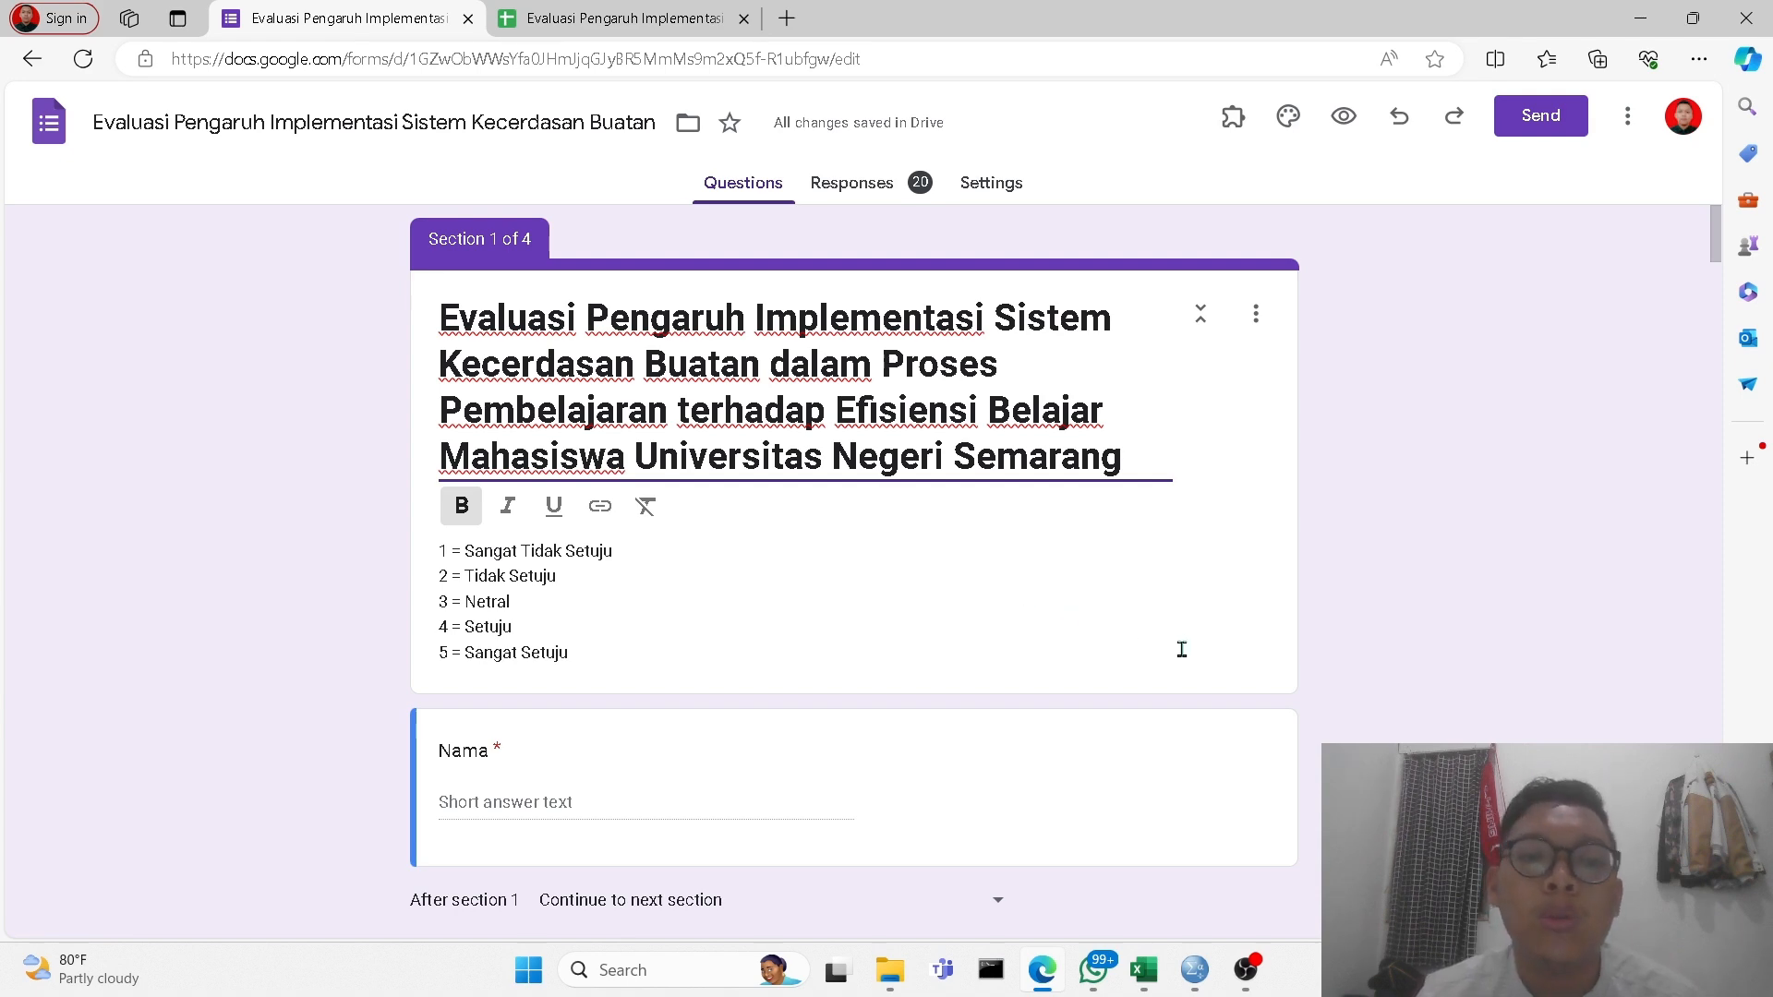
# Review the questionnaire's four sections and their 1–5 agreement-scale statements, from Nama through Efisiensi Belajar Mahasiswa.
pyautogui.scroll(-4, 1182, 650)
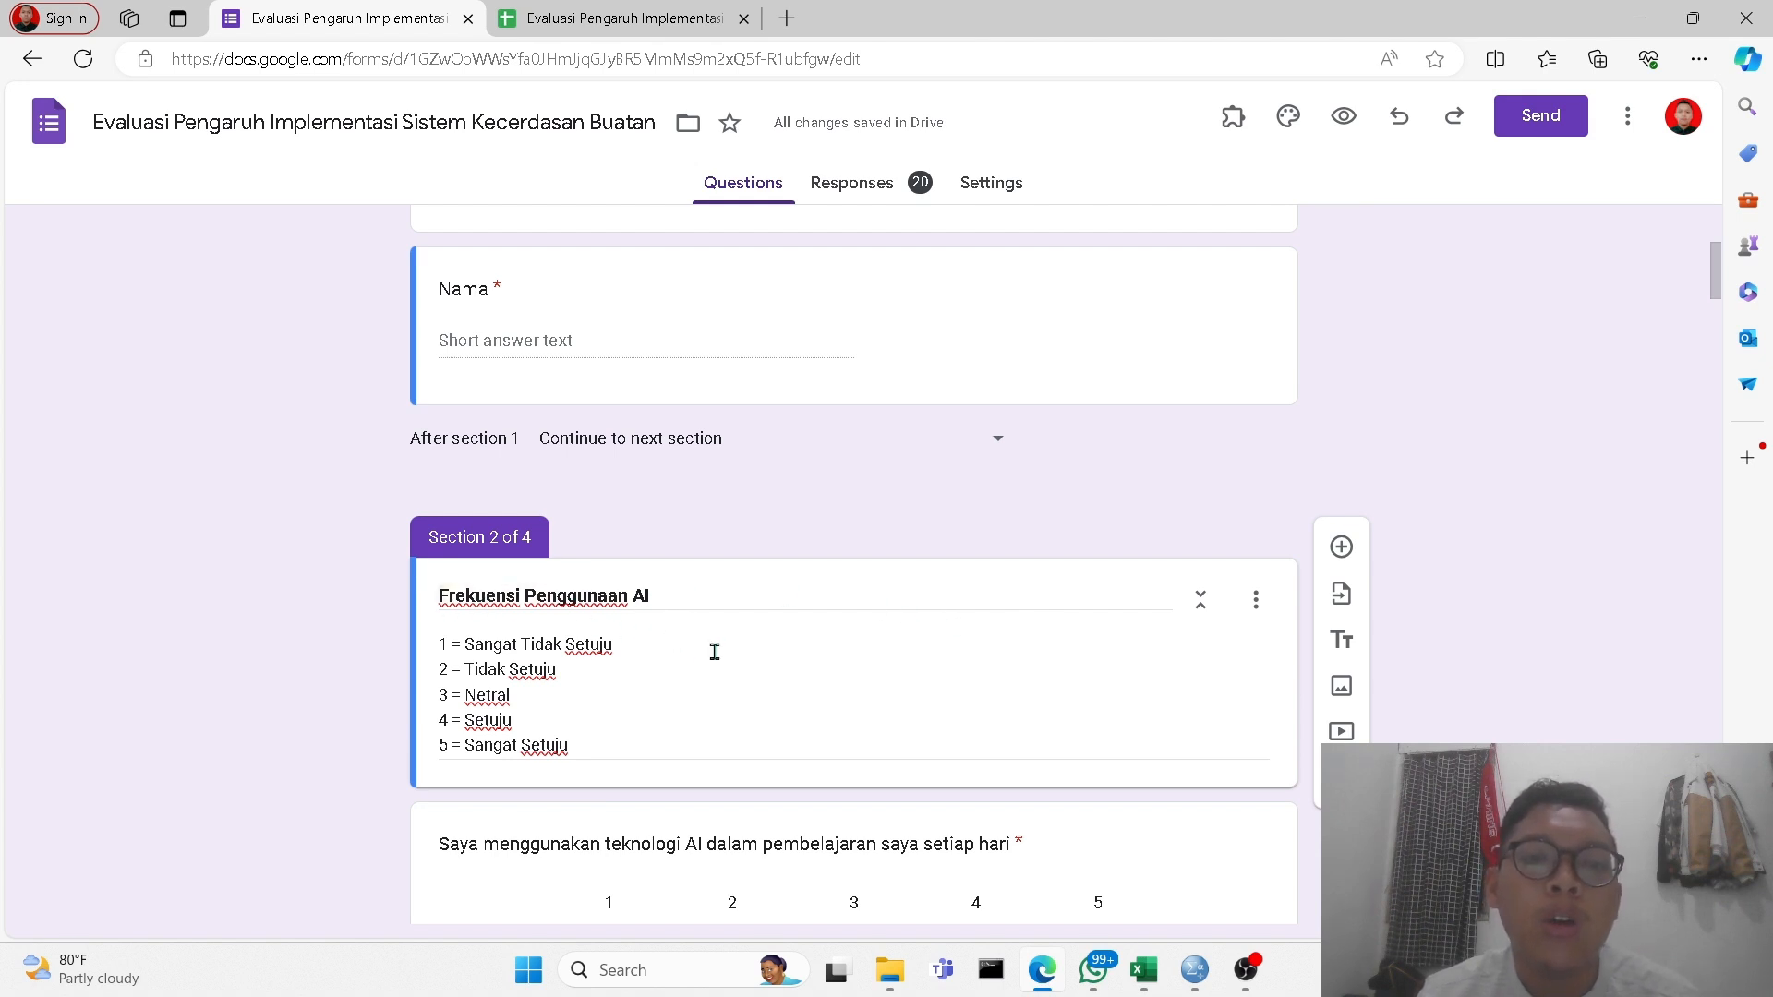
pyautogui.scroll(-1, 715, 651)
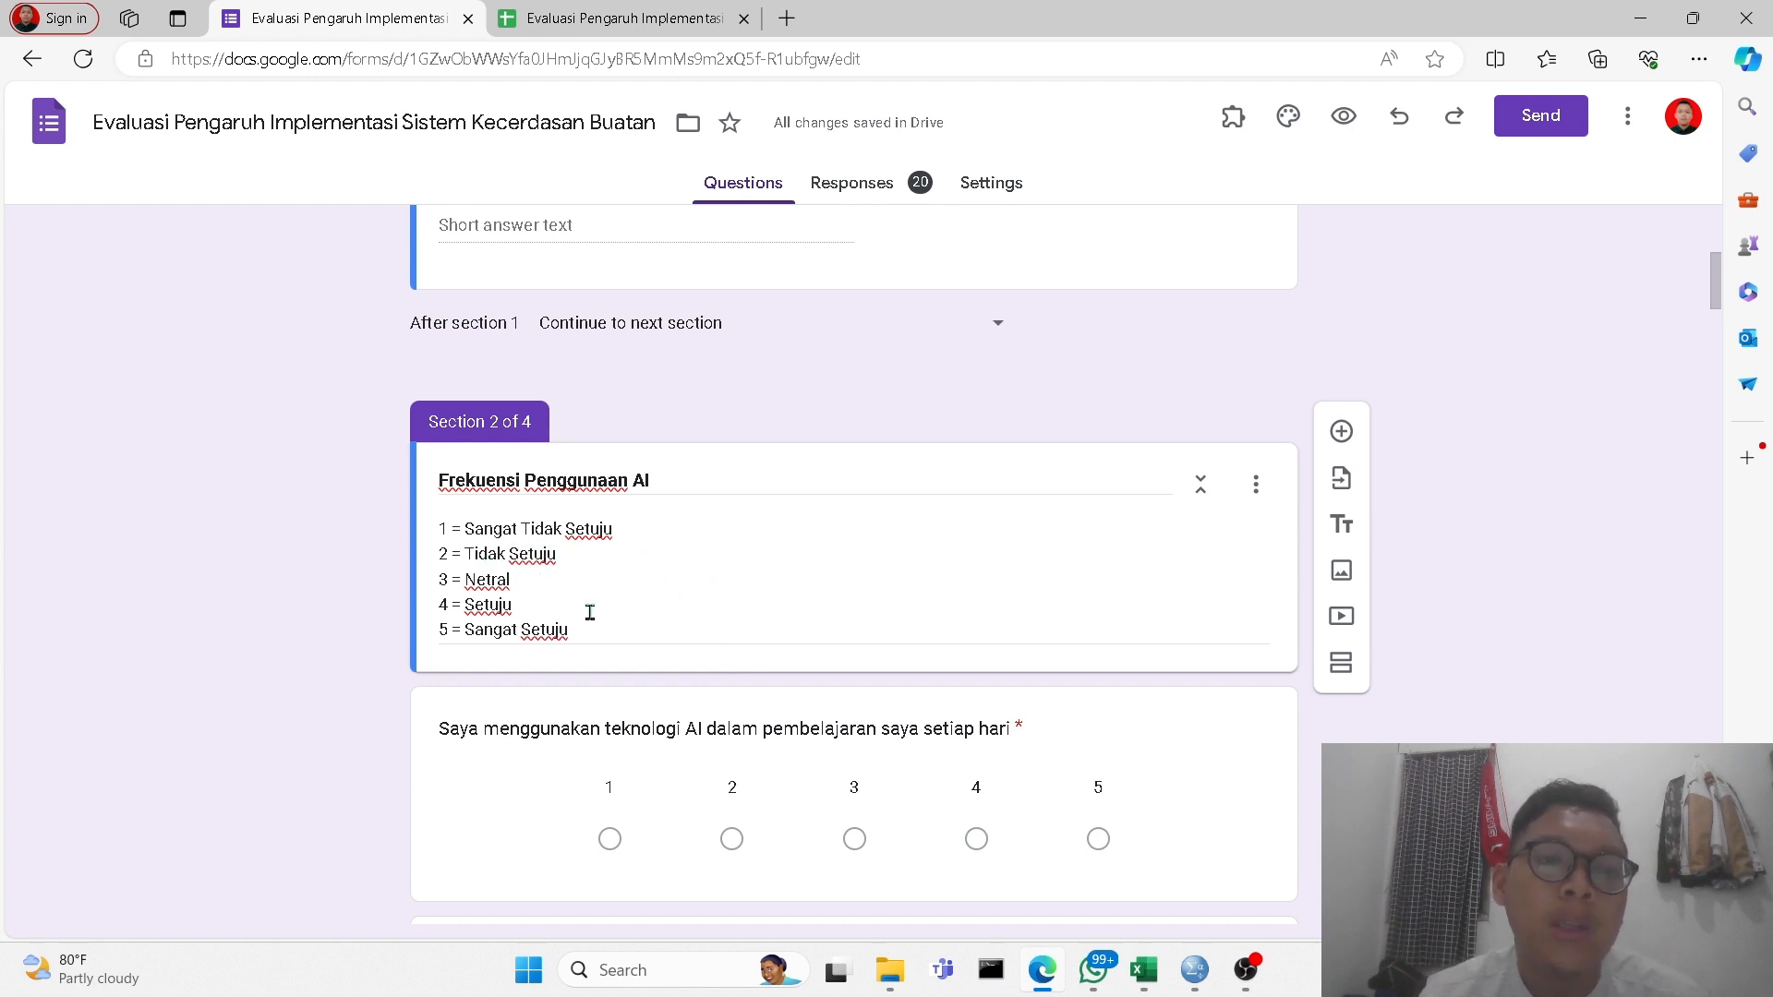
pyautogui.scroll(-3, 730, 654)
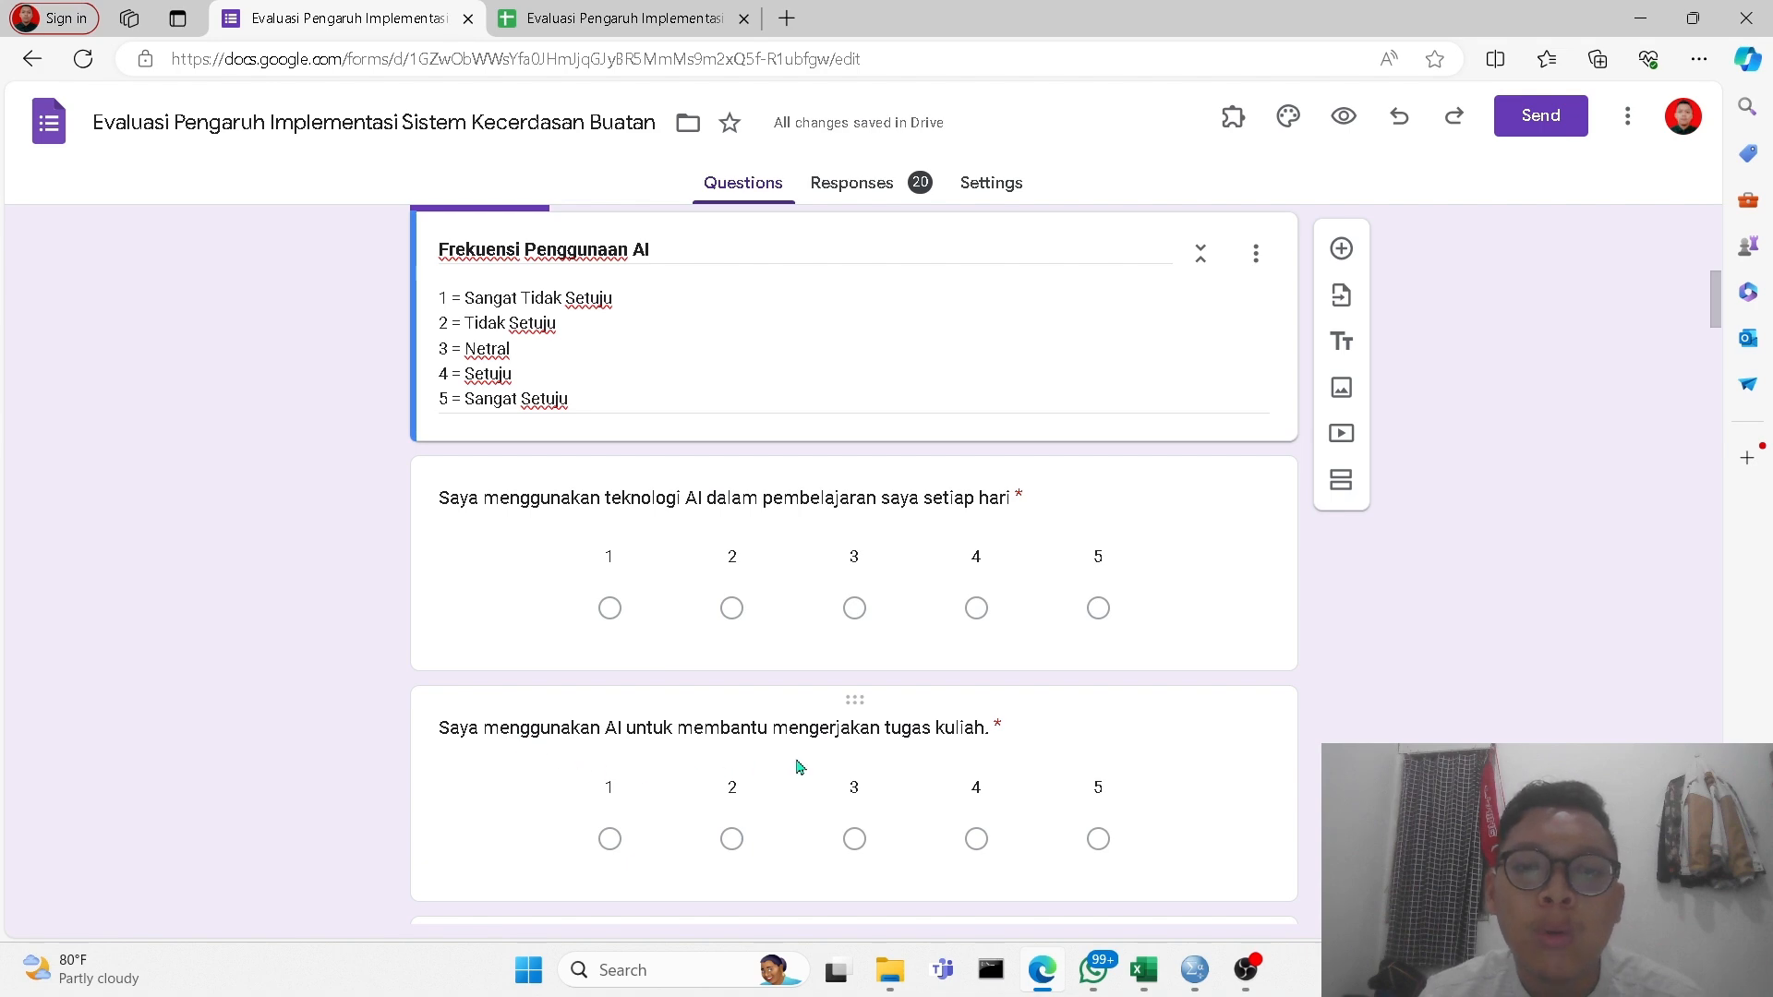
pyautogui.scroll(-6, 951, 766)
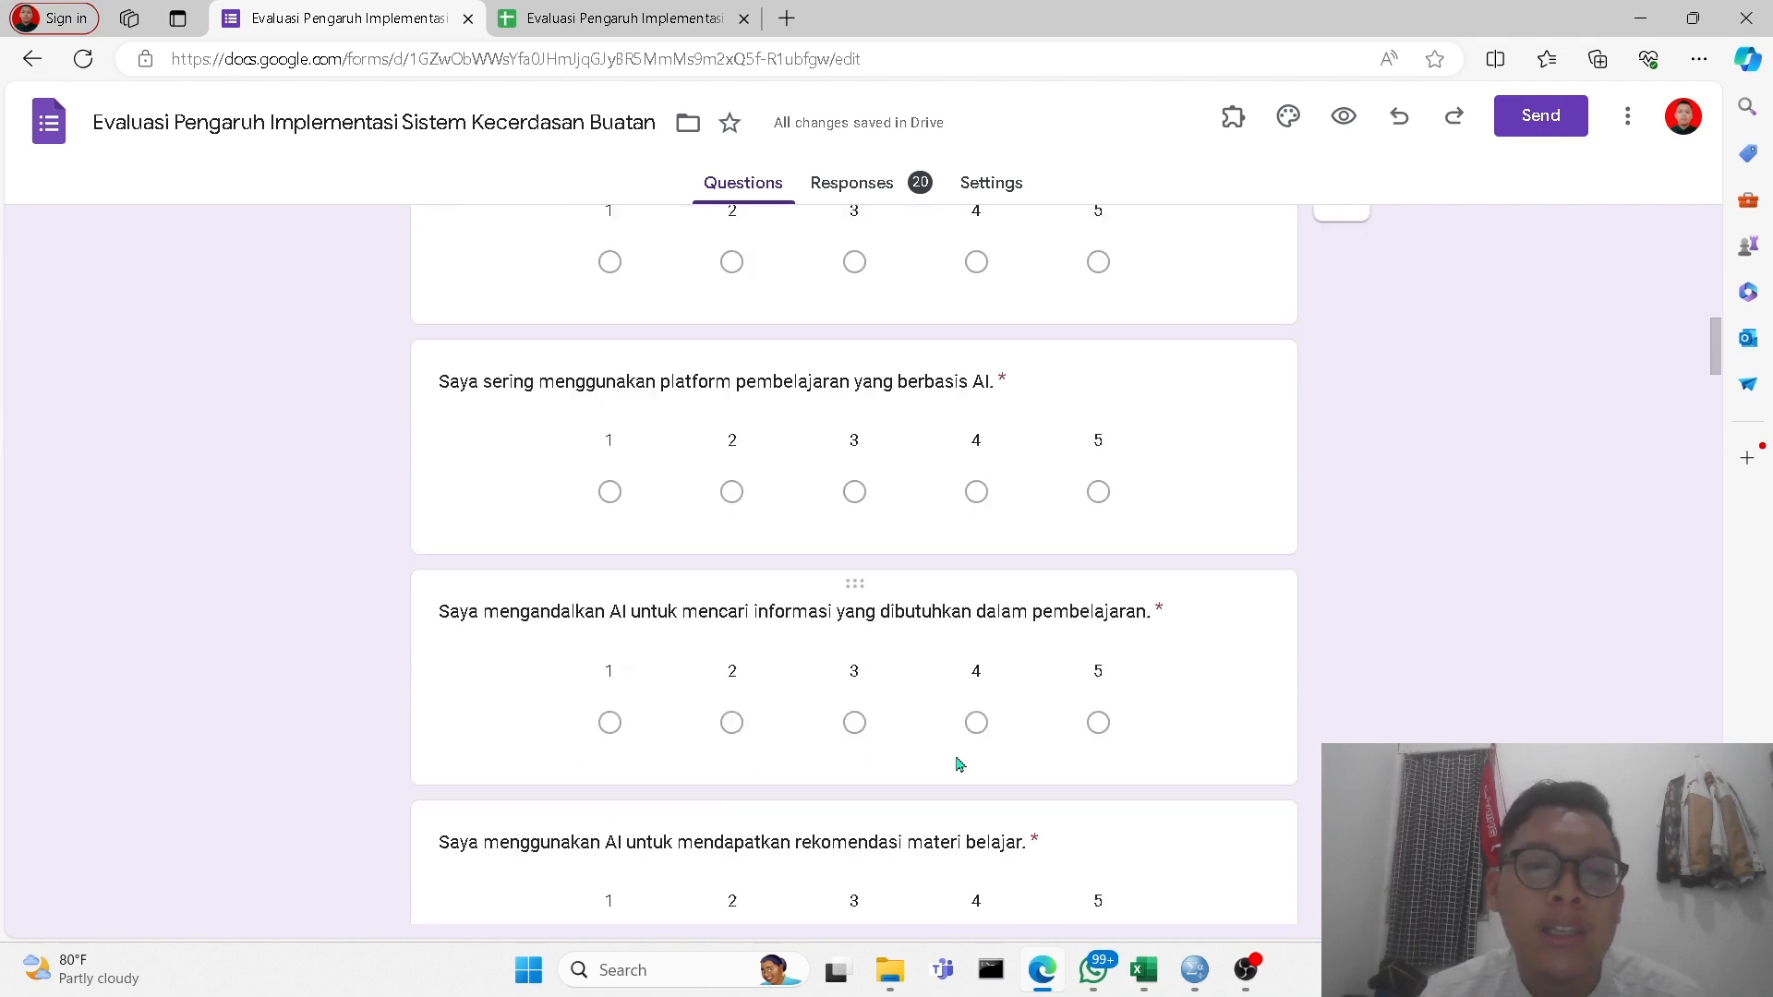
pyautogui.scroll(-7, 958, 764)
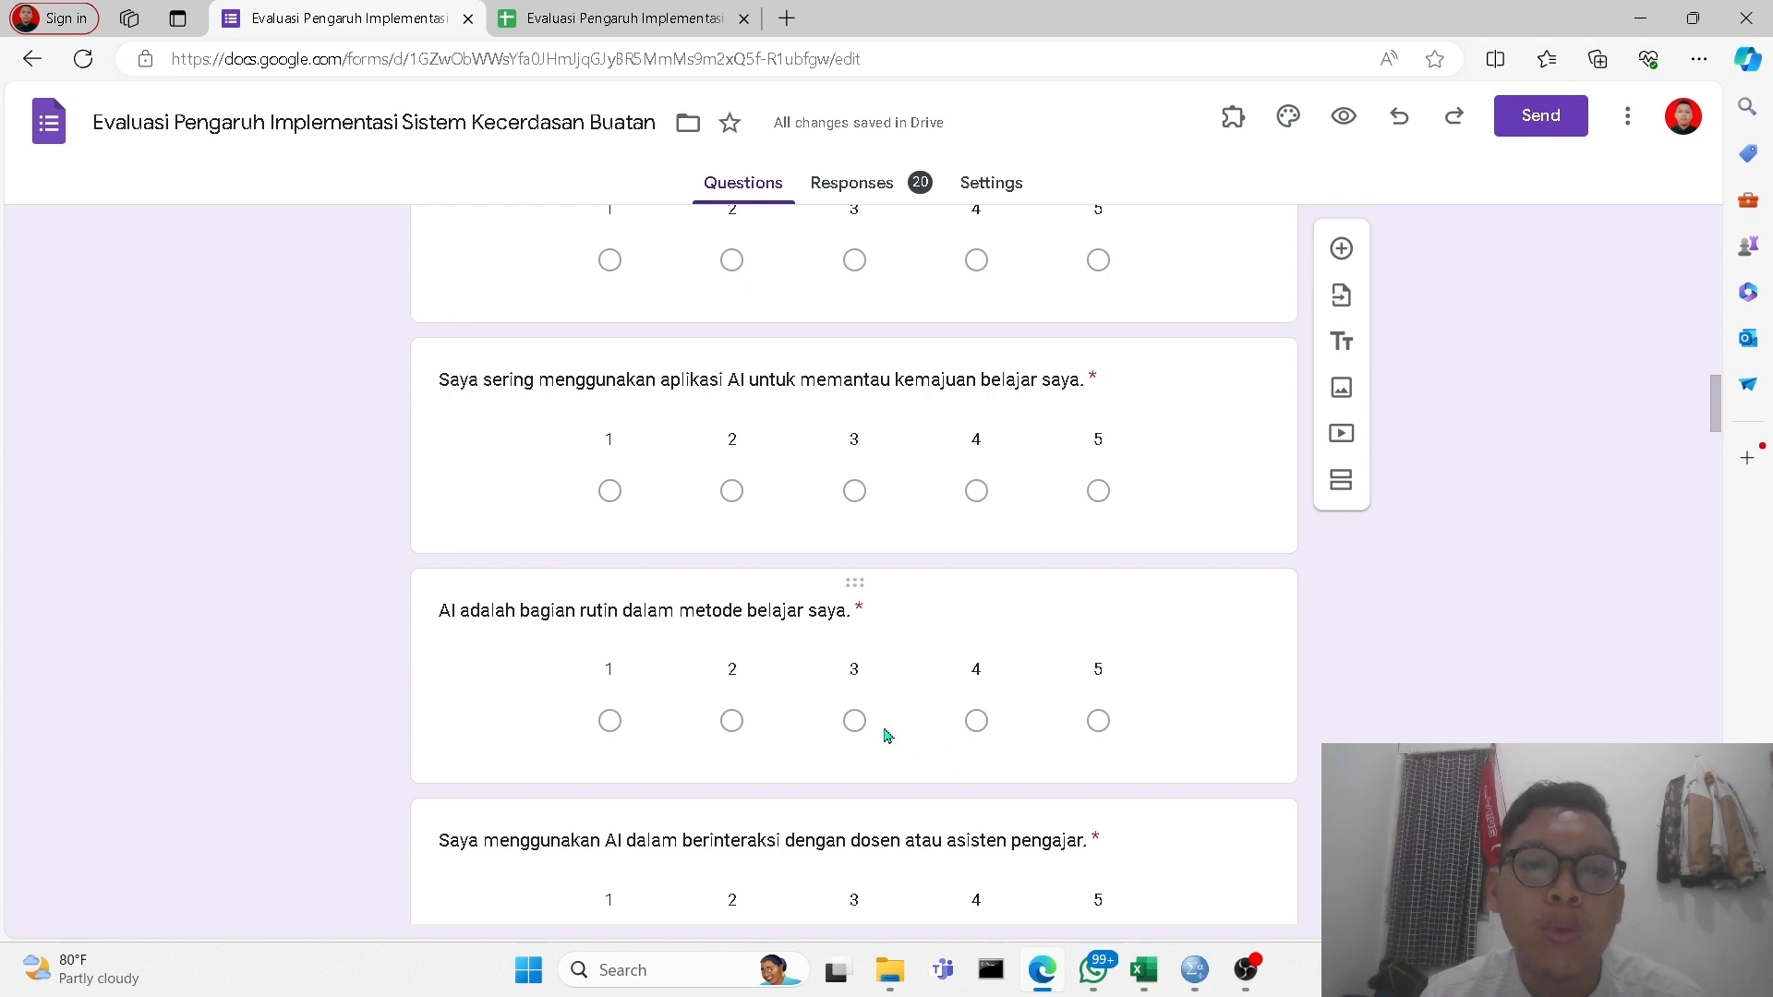
pyautogui.scroll(-8, 884, 735)
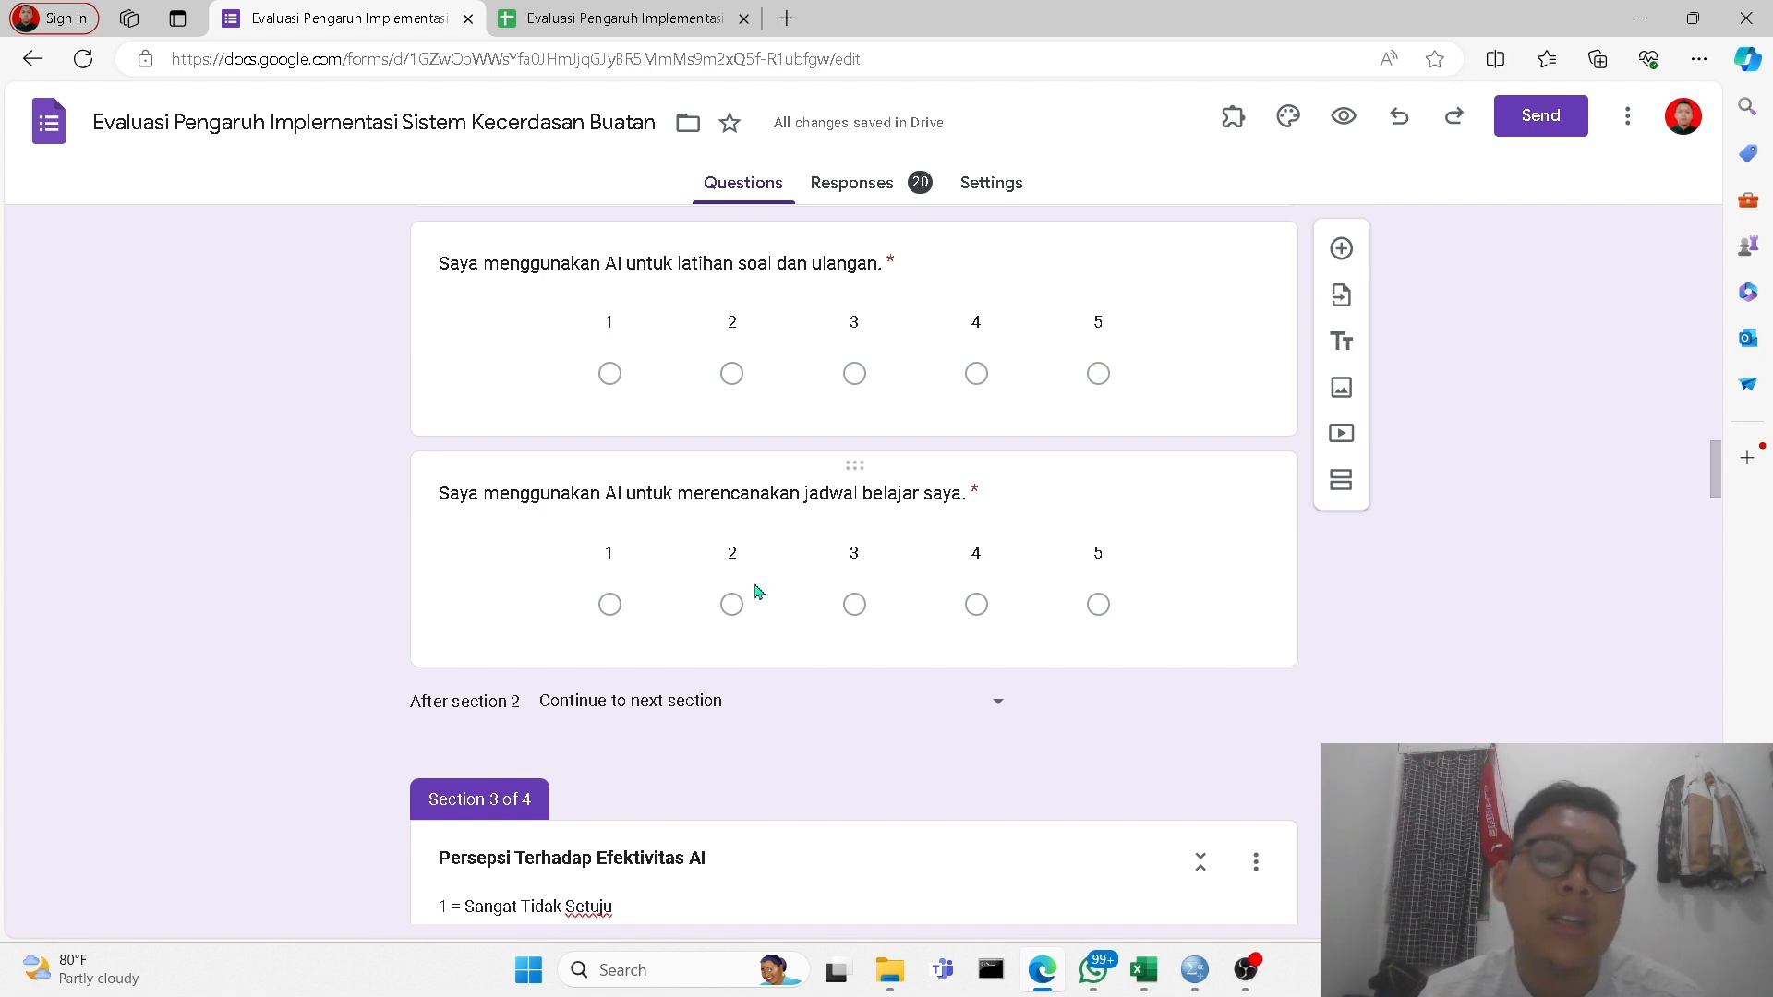
pyautogui.scroll(-2, 766, 674)
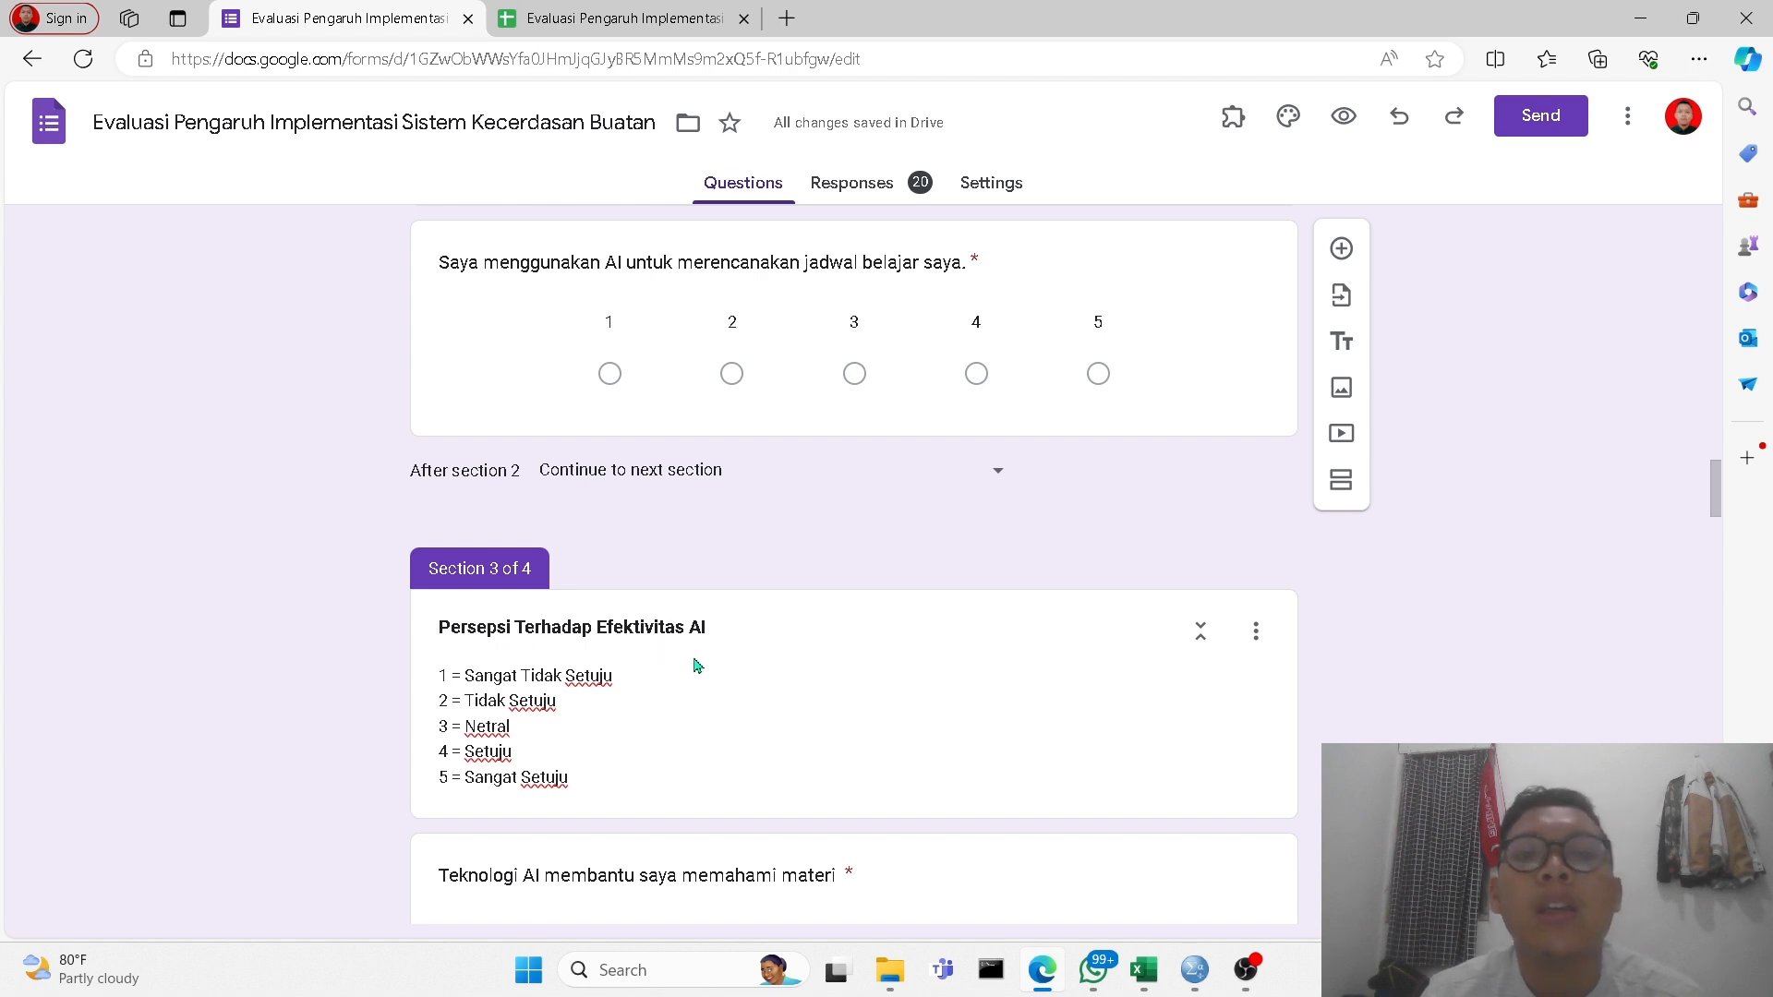
pyautogui.scroll(-2, 697, 663)
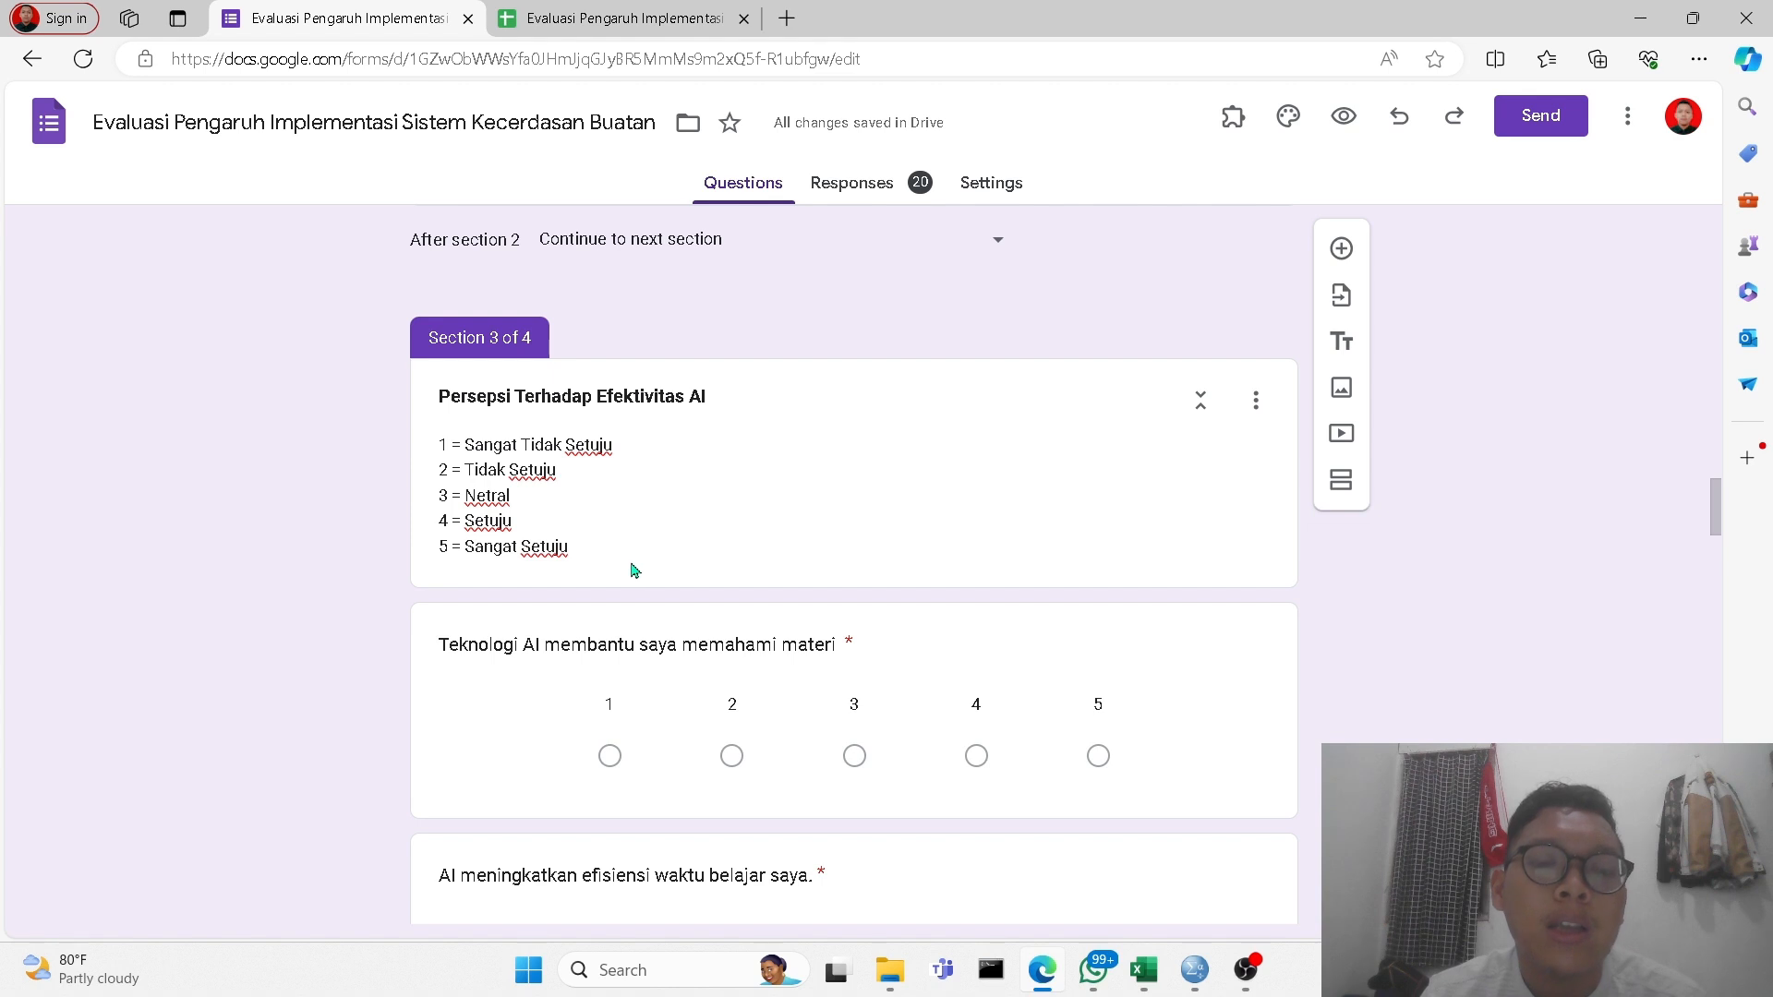
pyautogui.scroll(-3, 633, 569)
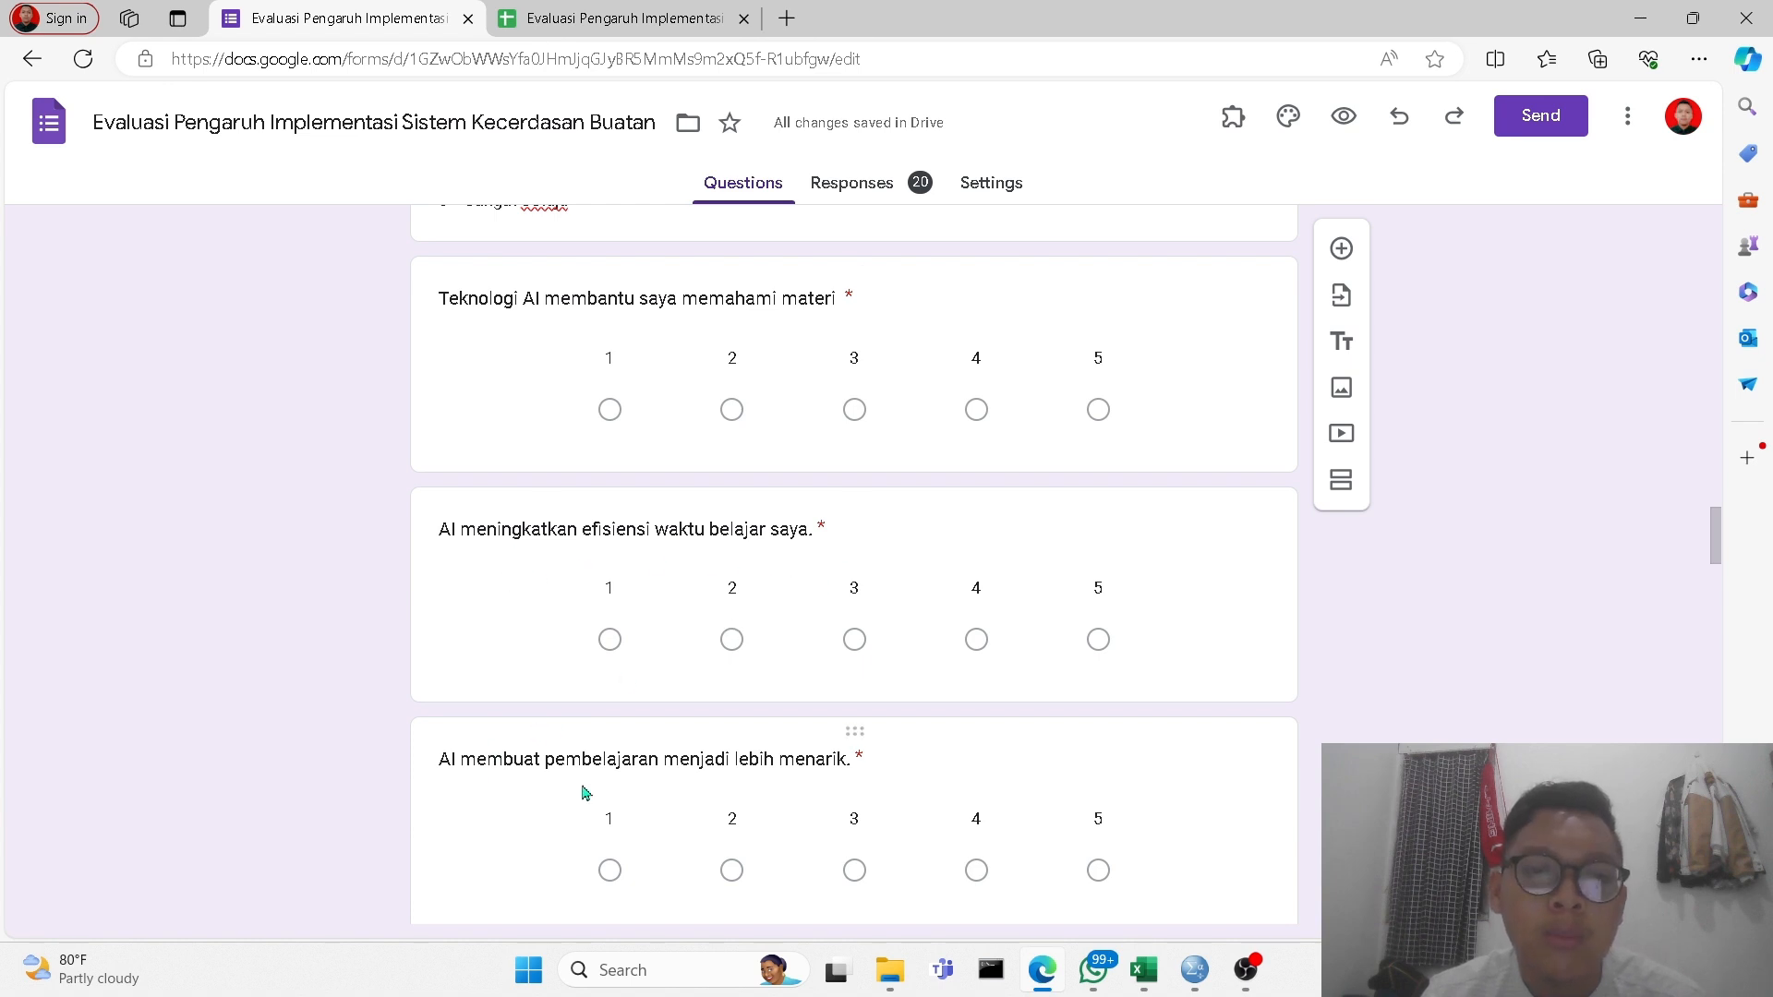
pyautogui.scroll(-10, 810, 791)
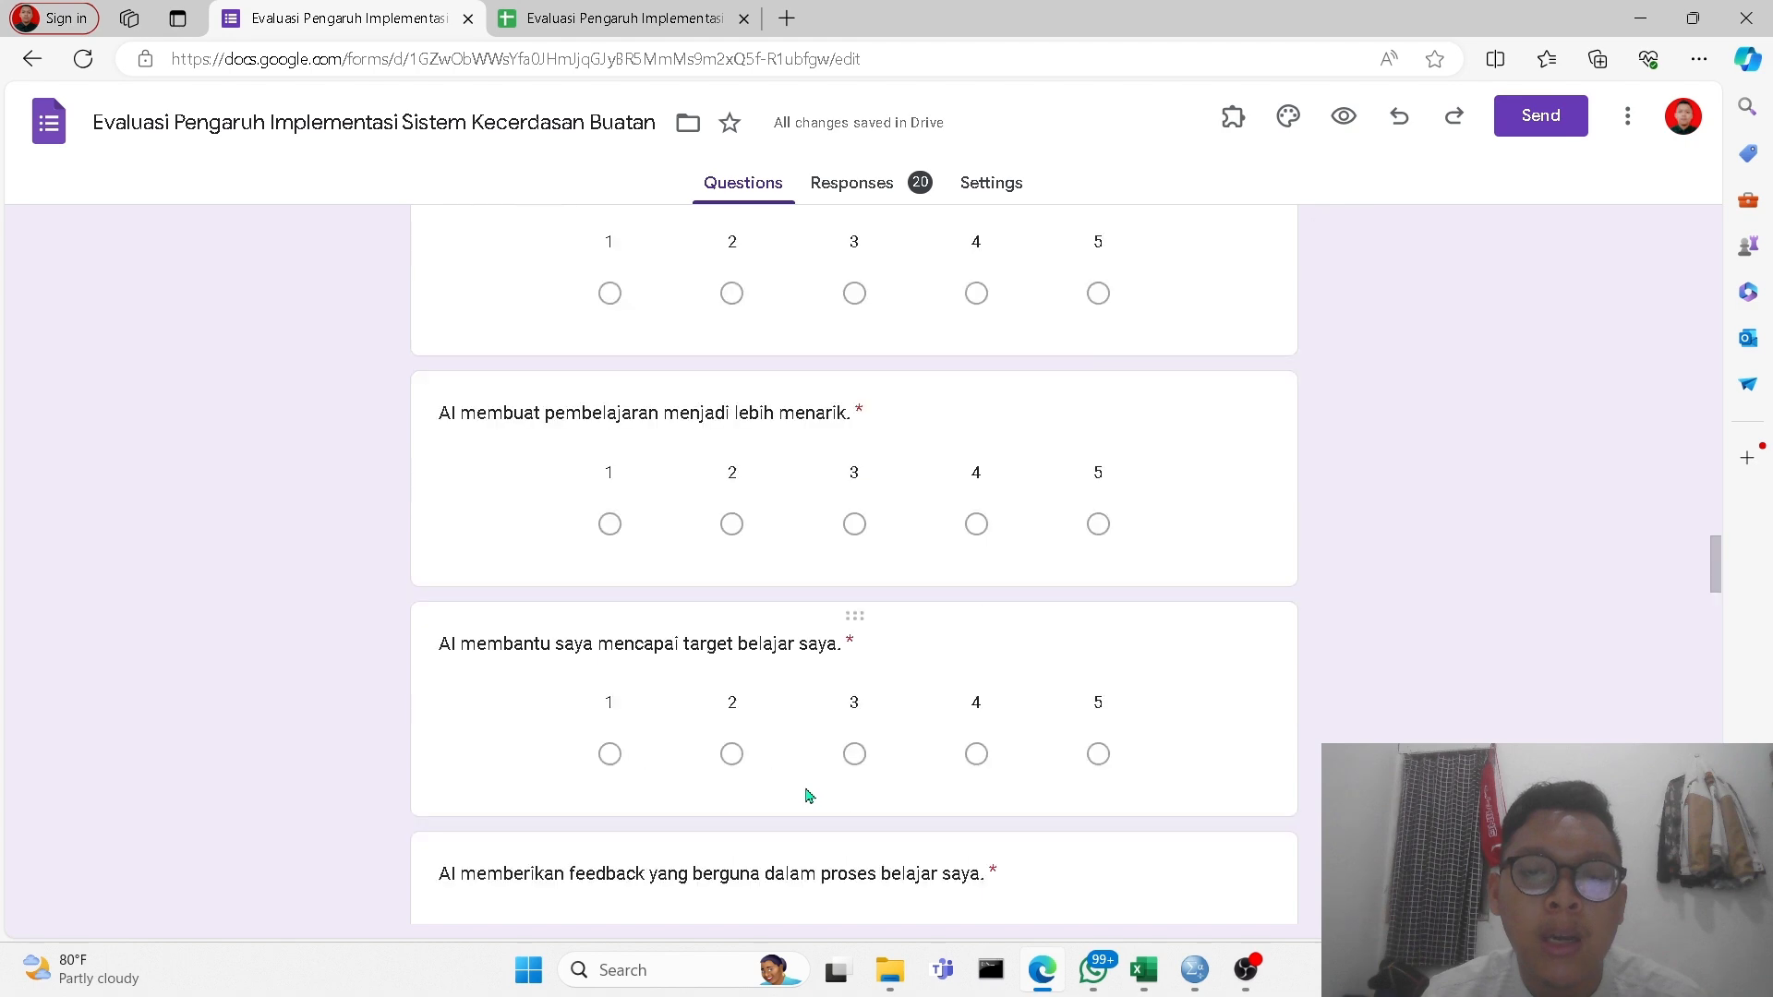
pyautogui.scroll(-10, 810, 791)
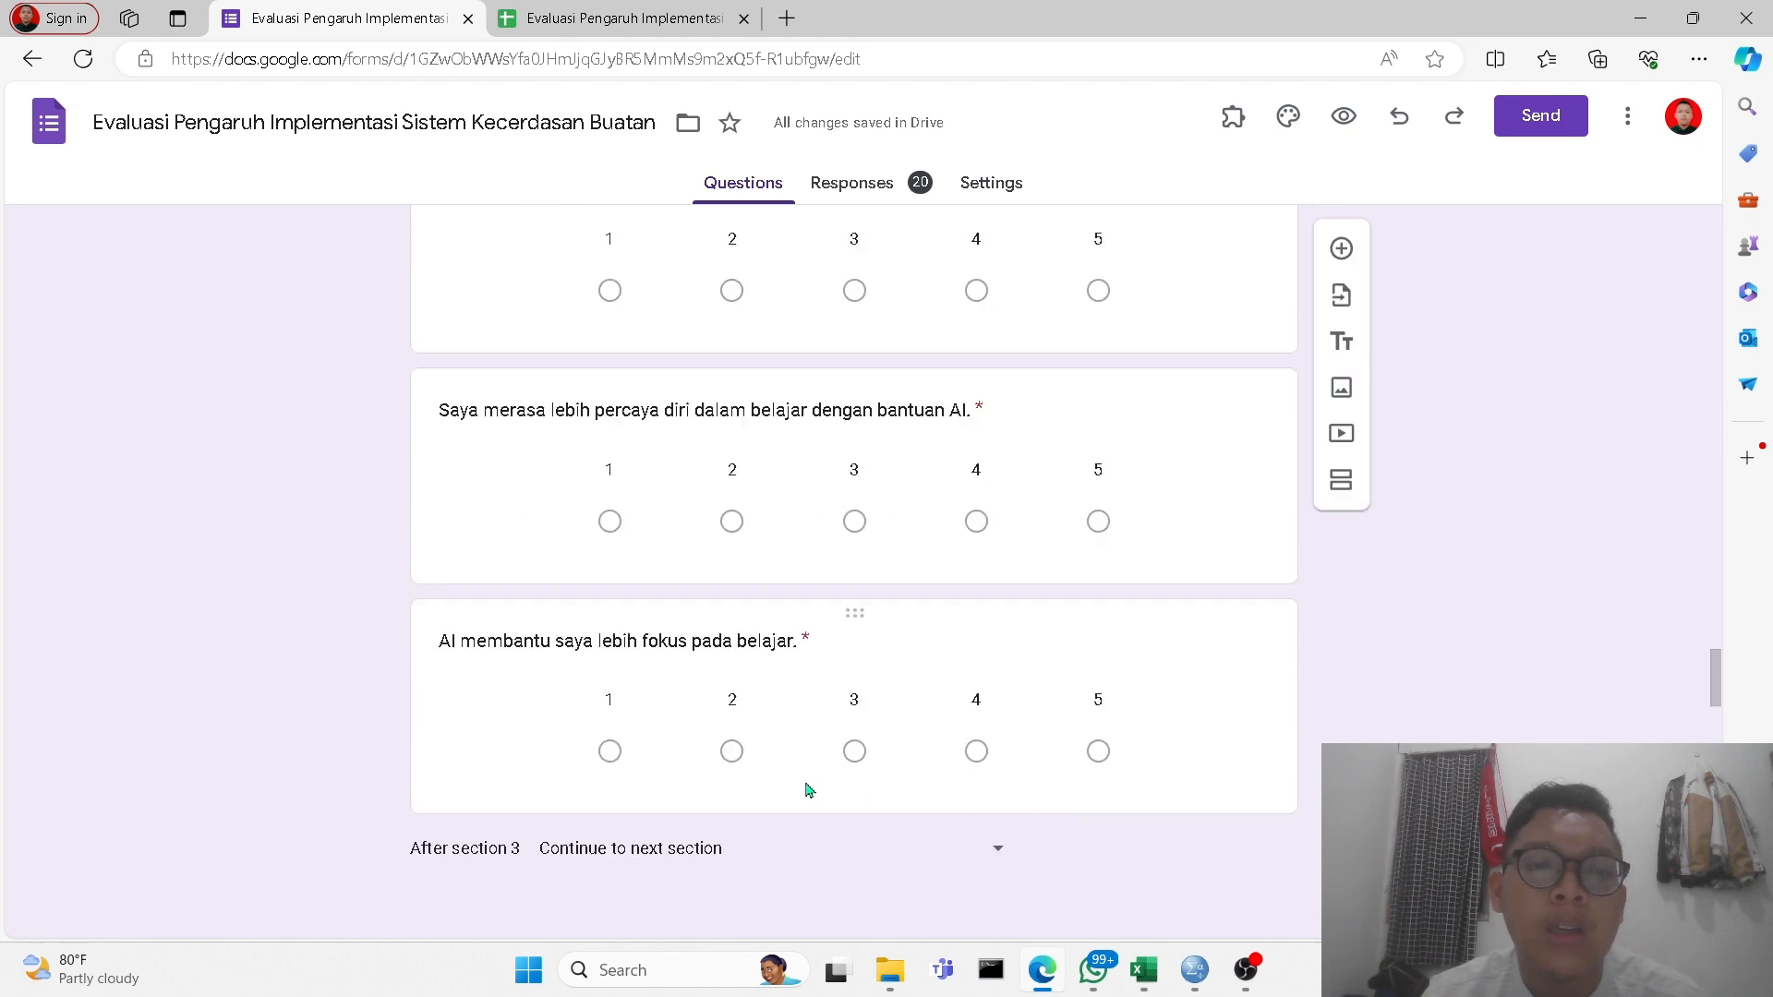
pyautogui.scroll(-5, 807, 787)
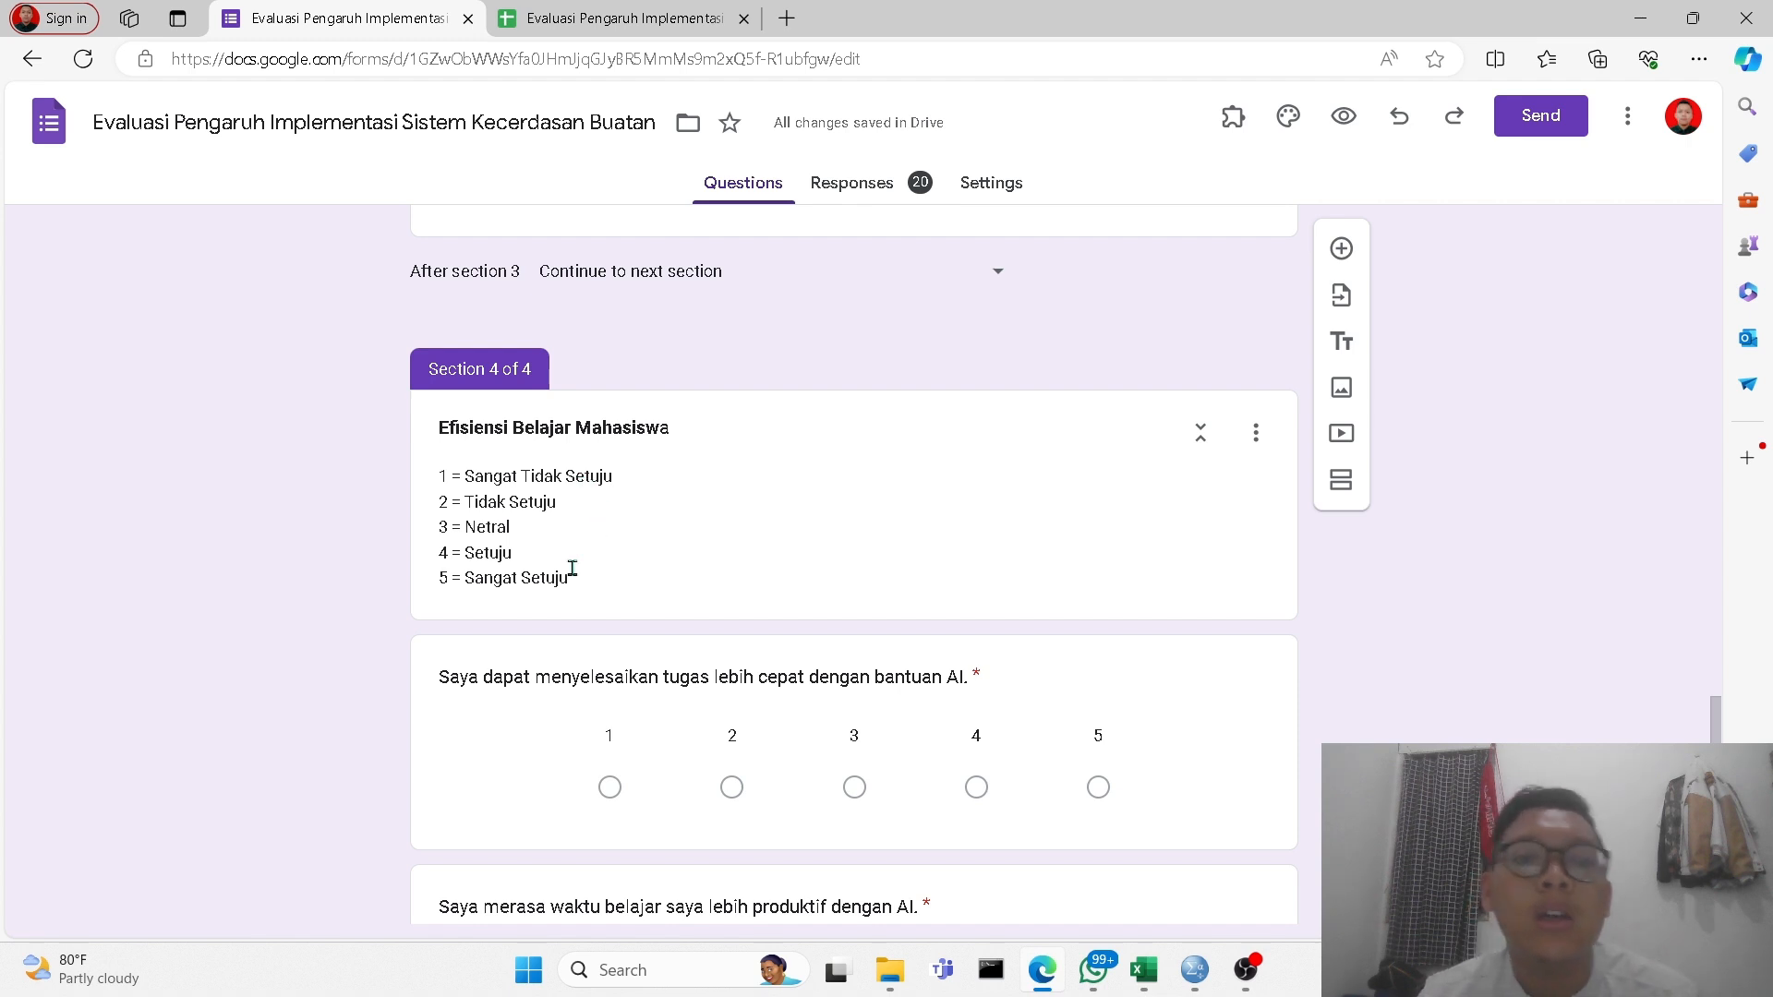
pyautogui.scroll(-1, 540, 614)
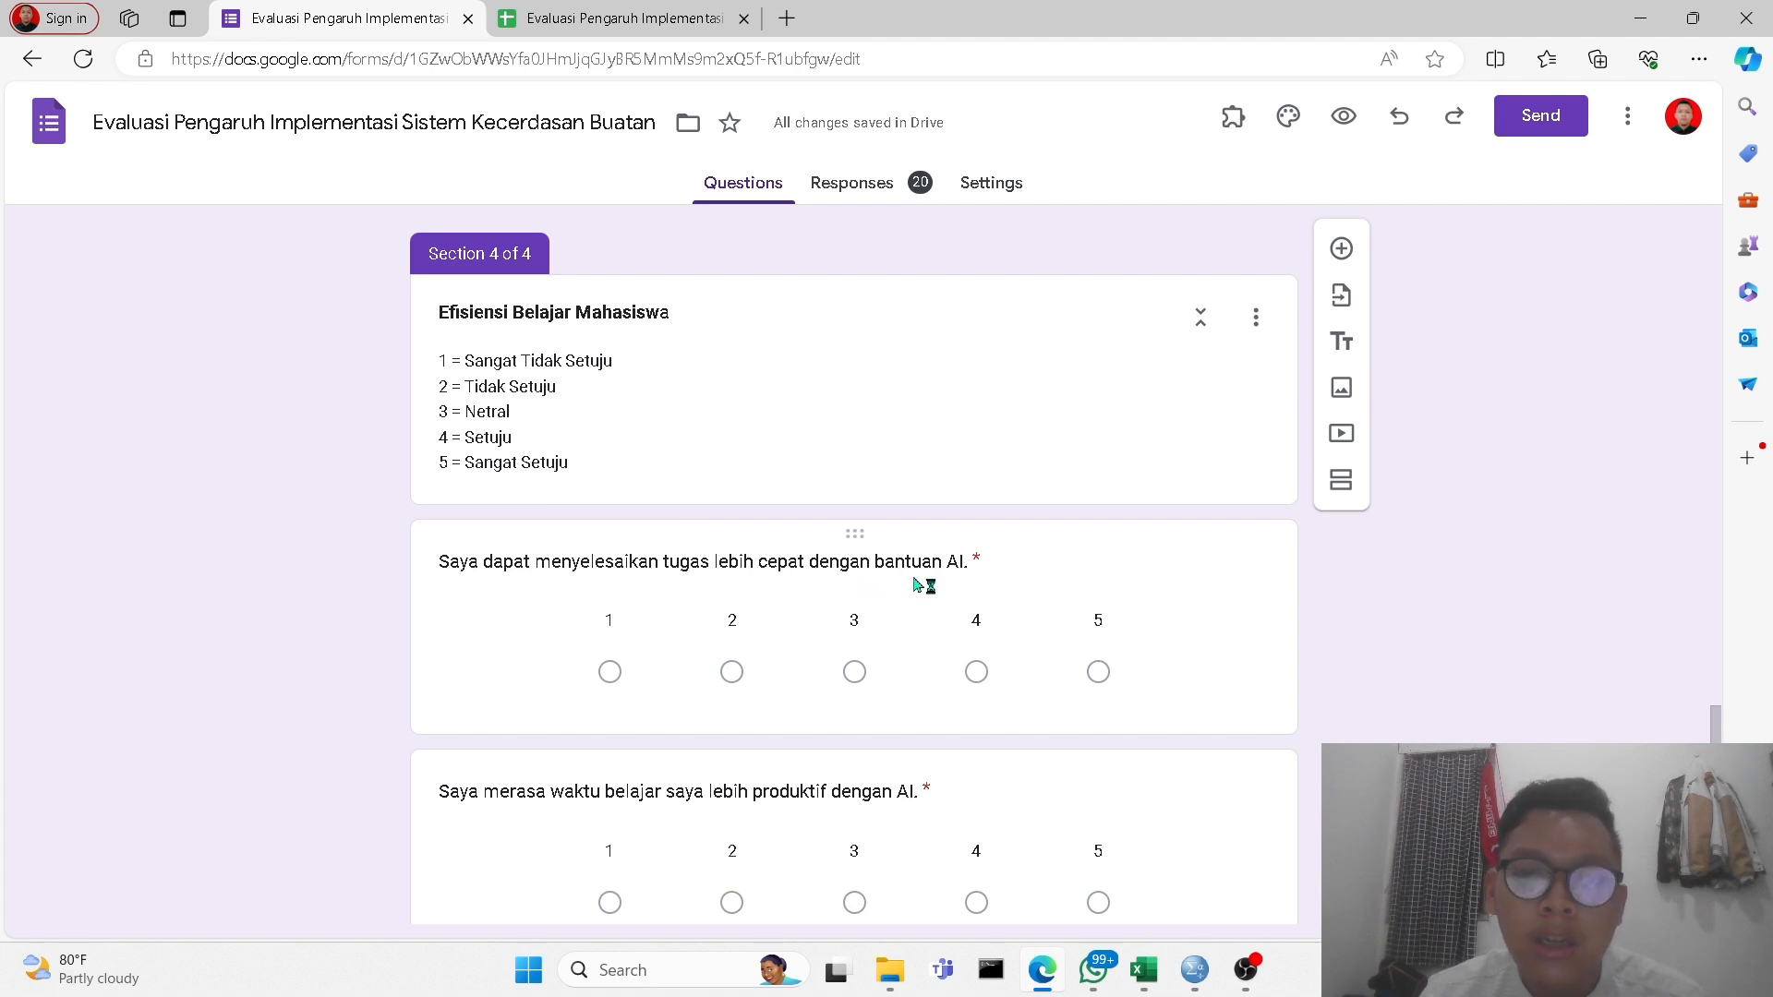
pyautogui.scroll(-2, 757, 619)
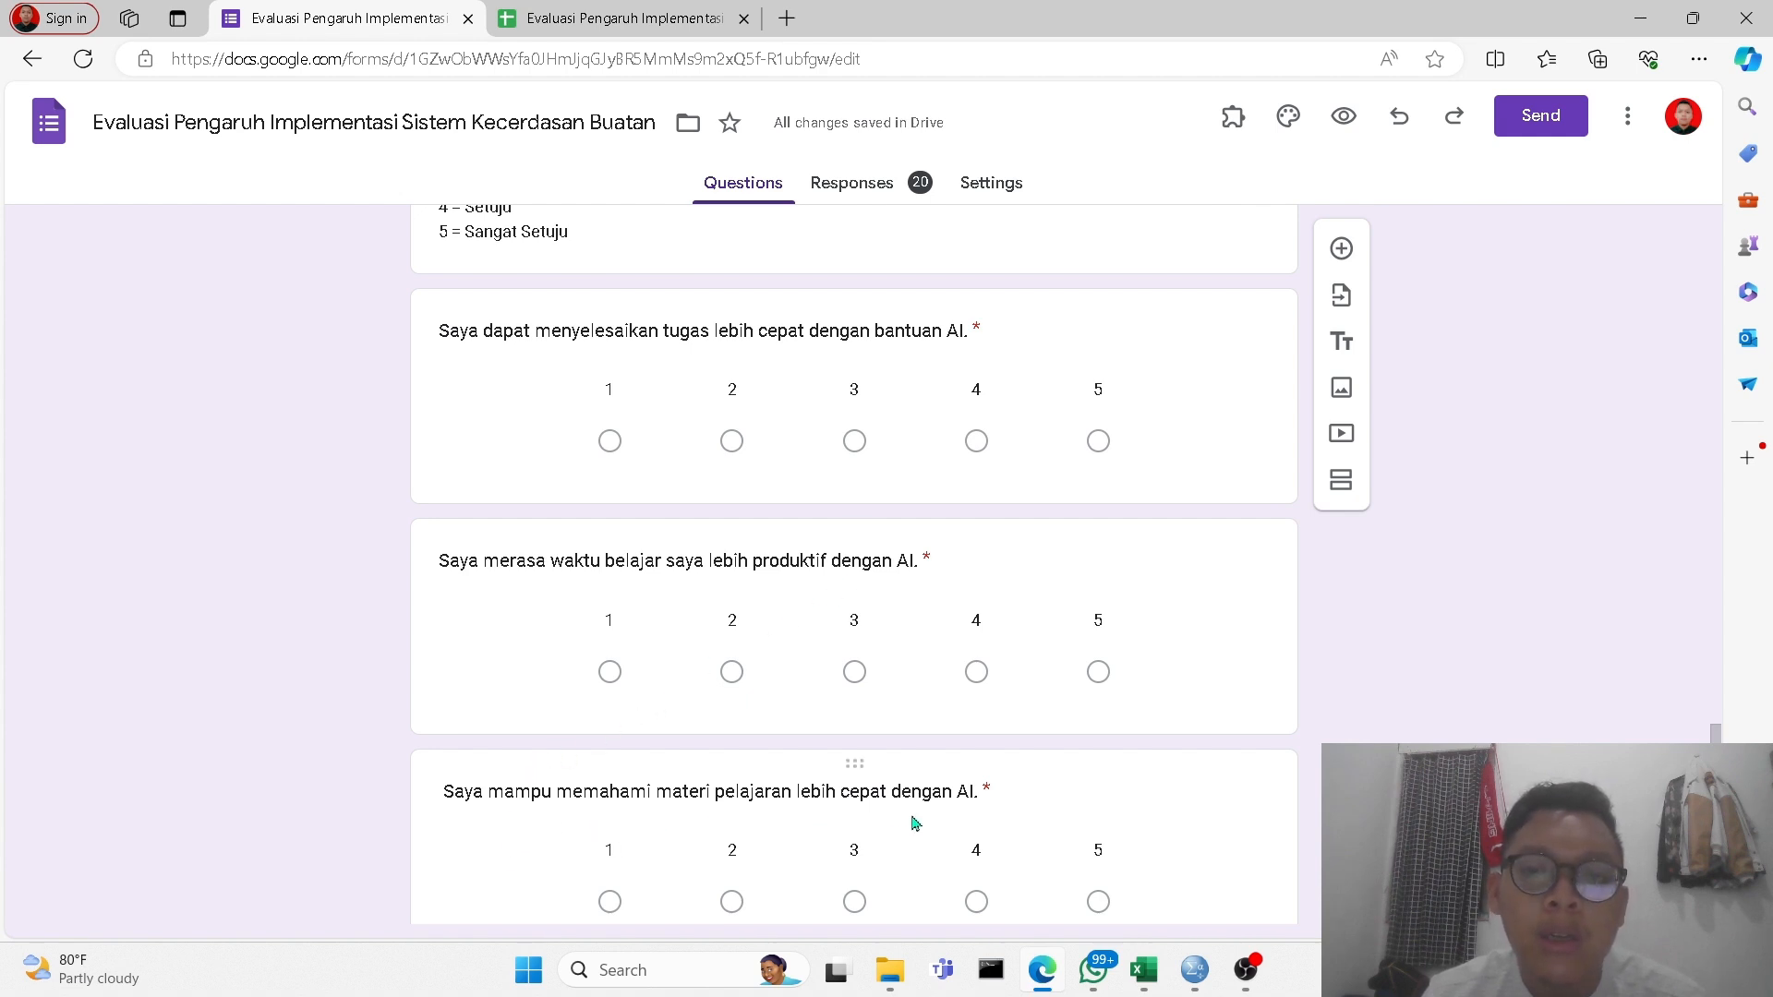
# Look back over the three variable sections: Frekuensi Penggunaan AI, Persepsi Terhadap Efektivitas AI and Efisiensi Belajar Mahasiswa.
pyautogui.scroll(4, 923, 799)
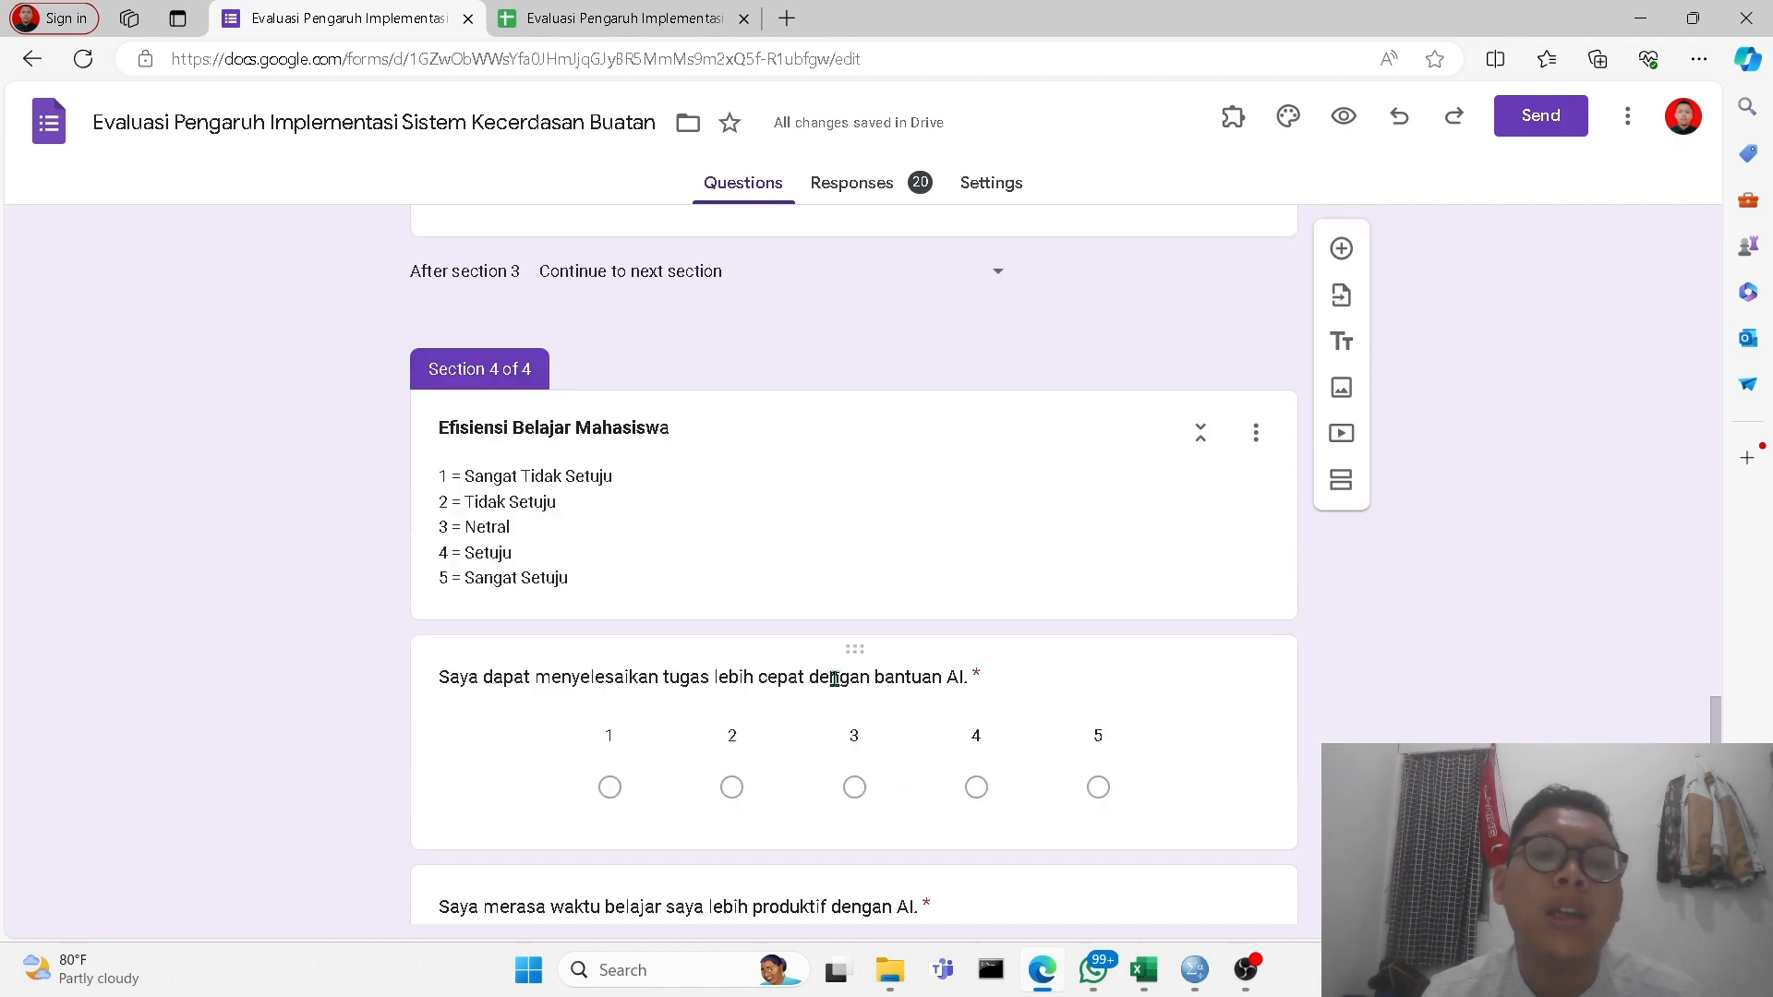
pyautogui.scroll(10, 833, 674)
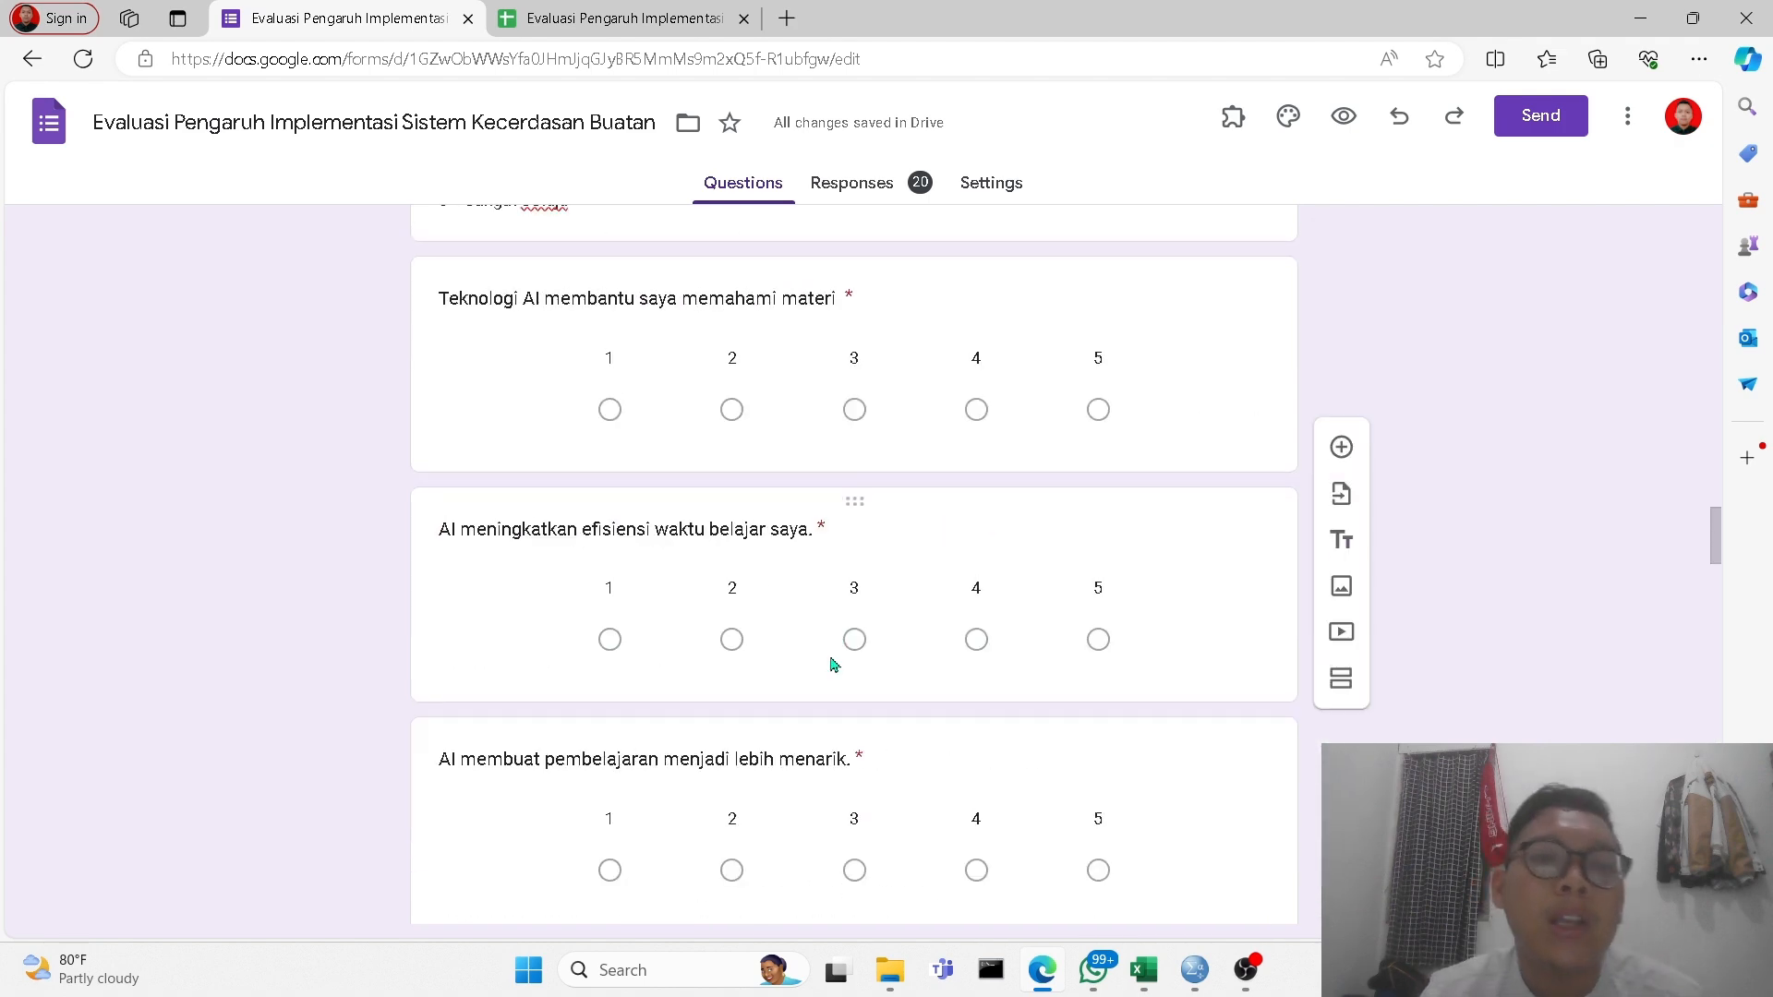
pyautogui.scroll(15, 834, 665)
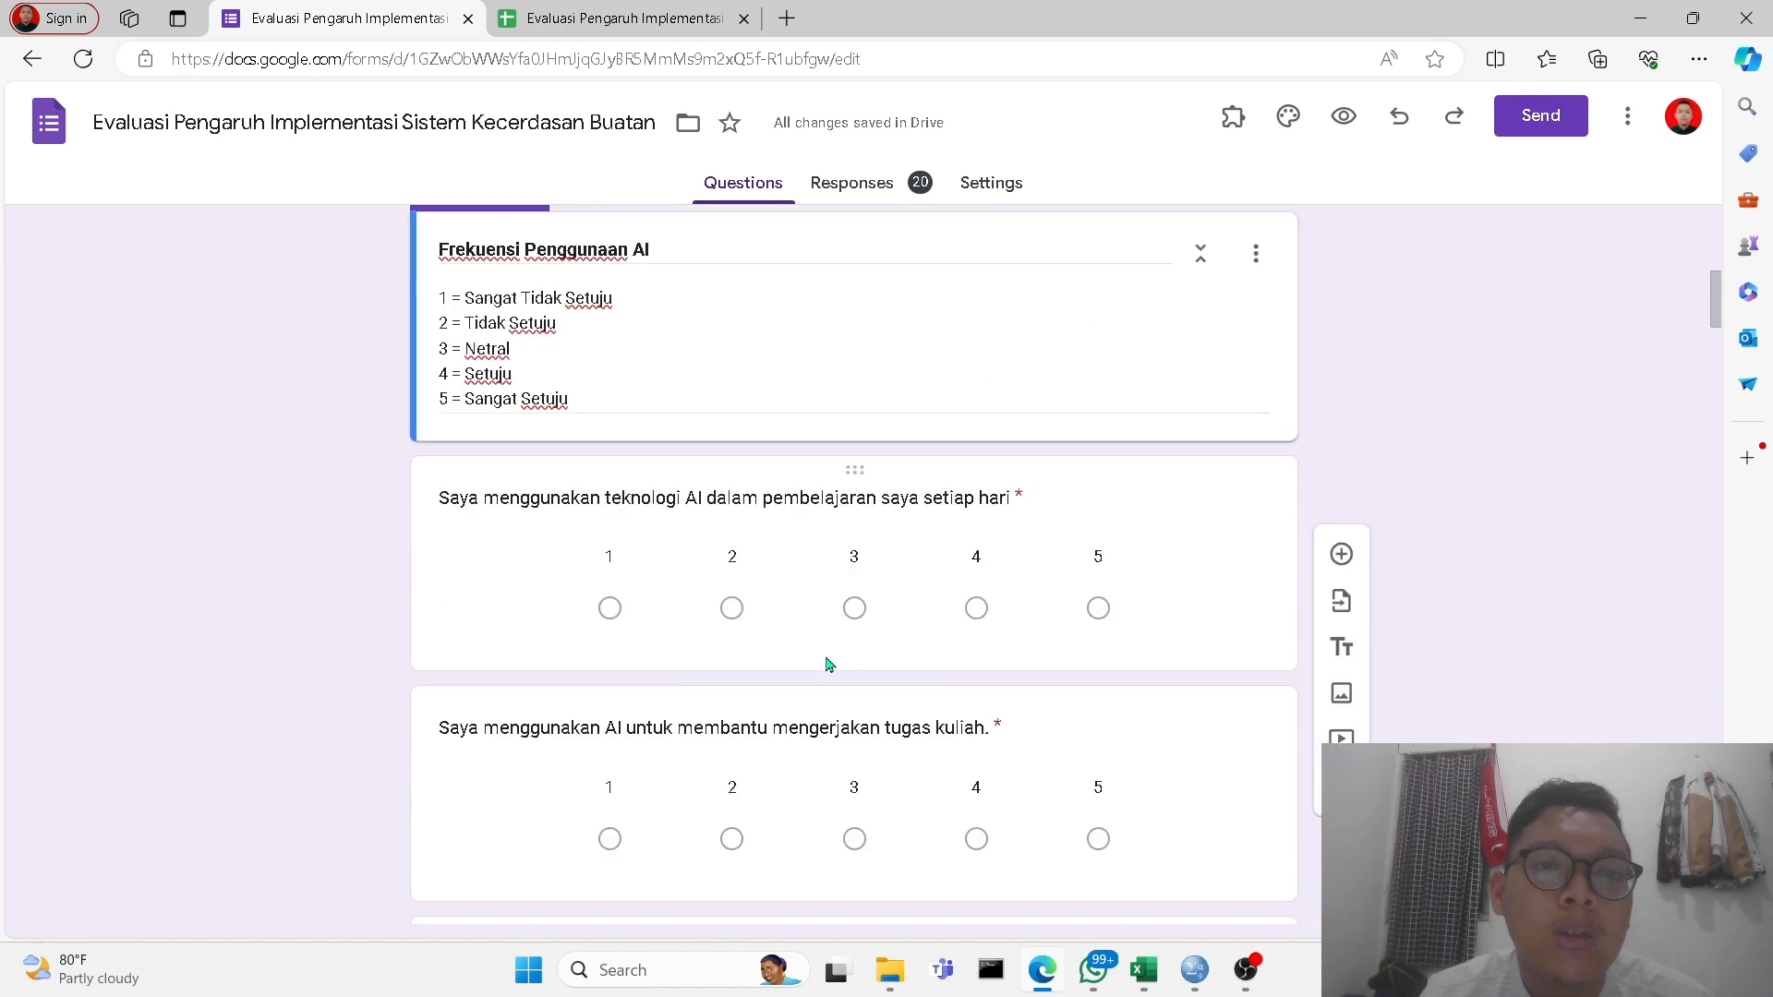
pyautogui.scroll(5, 828, 664)
pyautogui.scroll(-20, 625, 748)
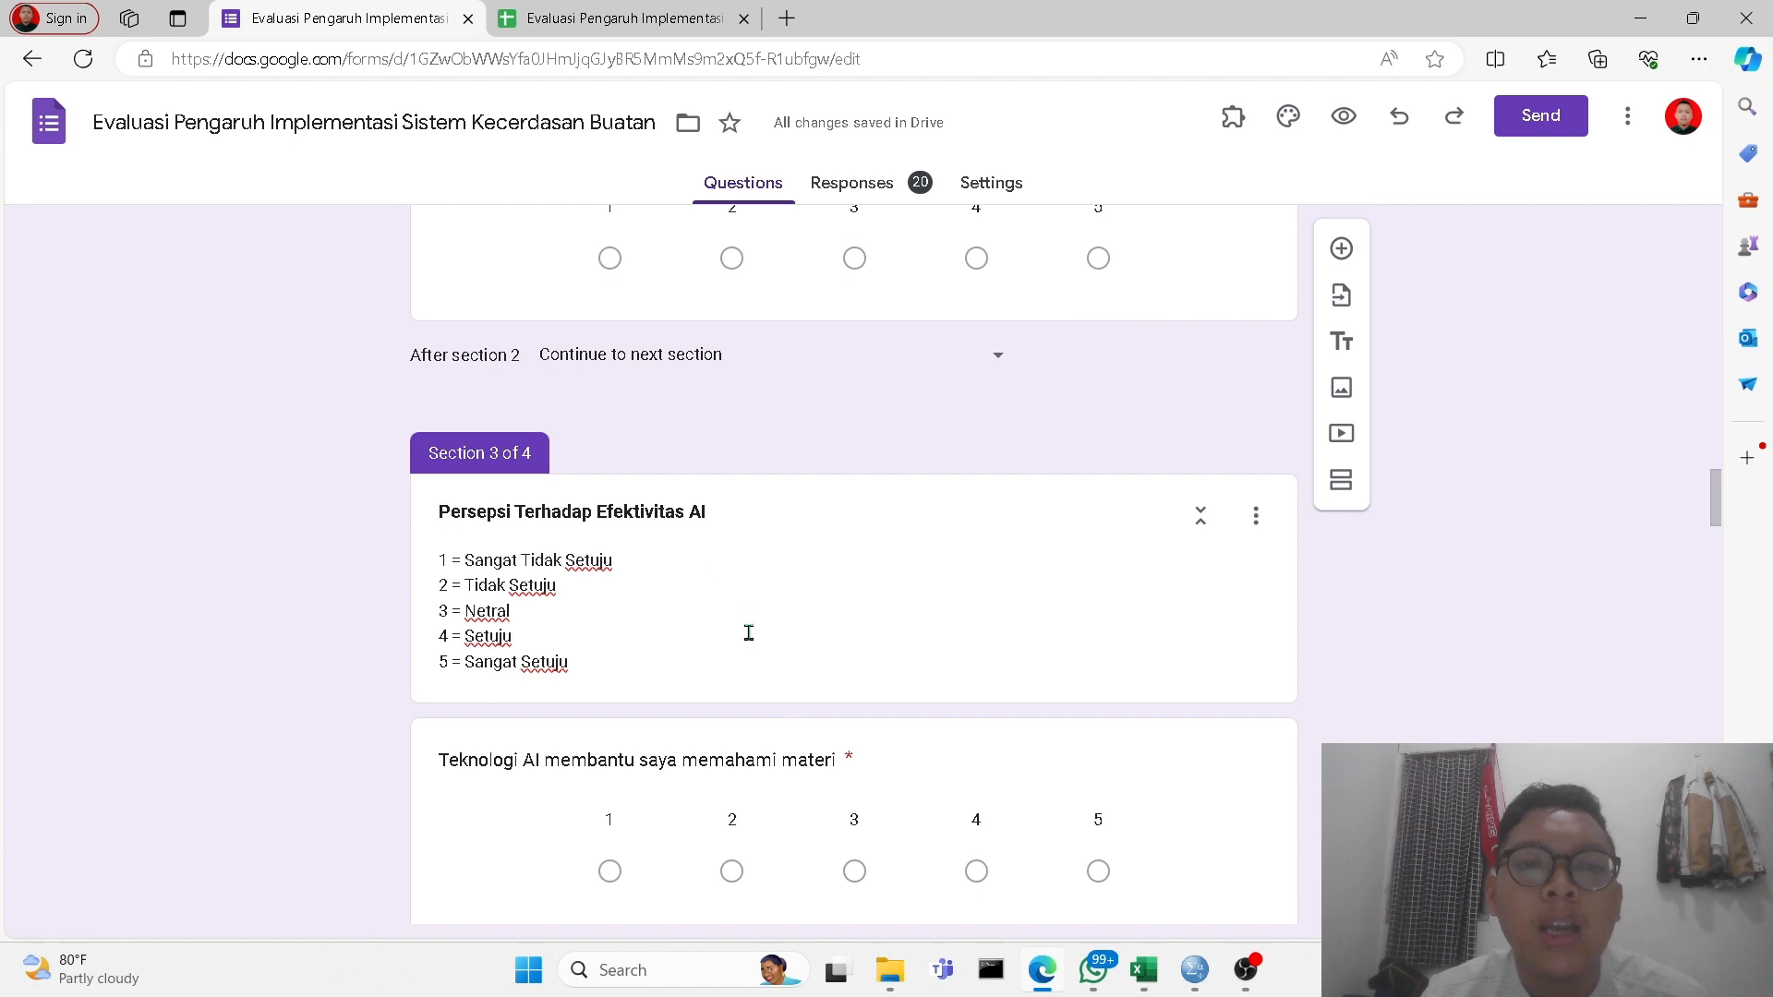
pyautogui.scroll(-16, 744, 634)
pyautogui.scroll(-5, 742, 640)
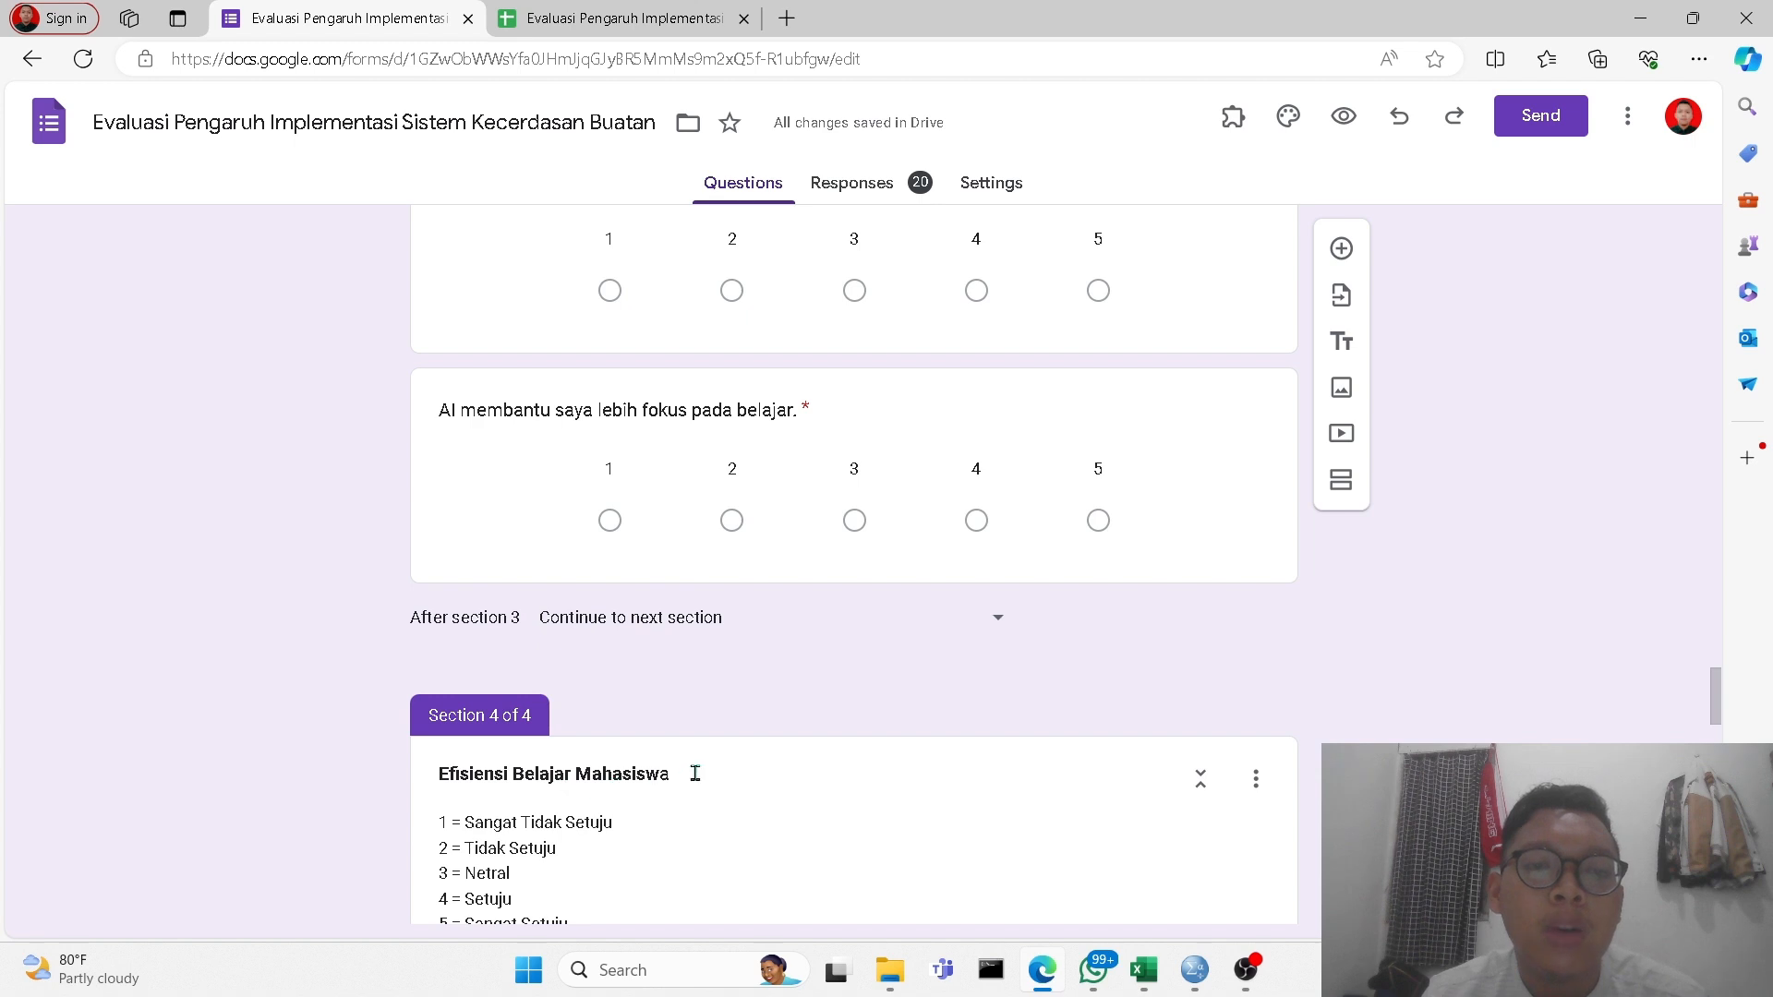
# View the form's response summary, and switch to the Book1 workbook in Excel to examine the tabulated X, Y and Z answers.
pyautogui.click(864, 194)
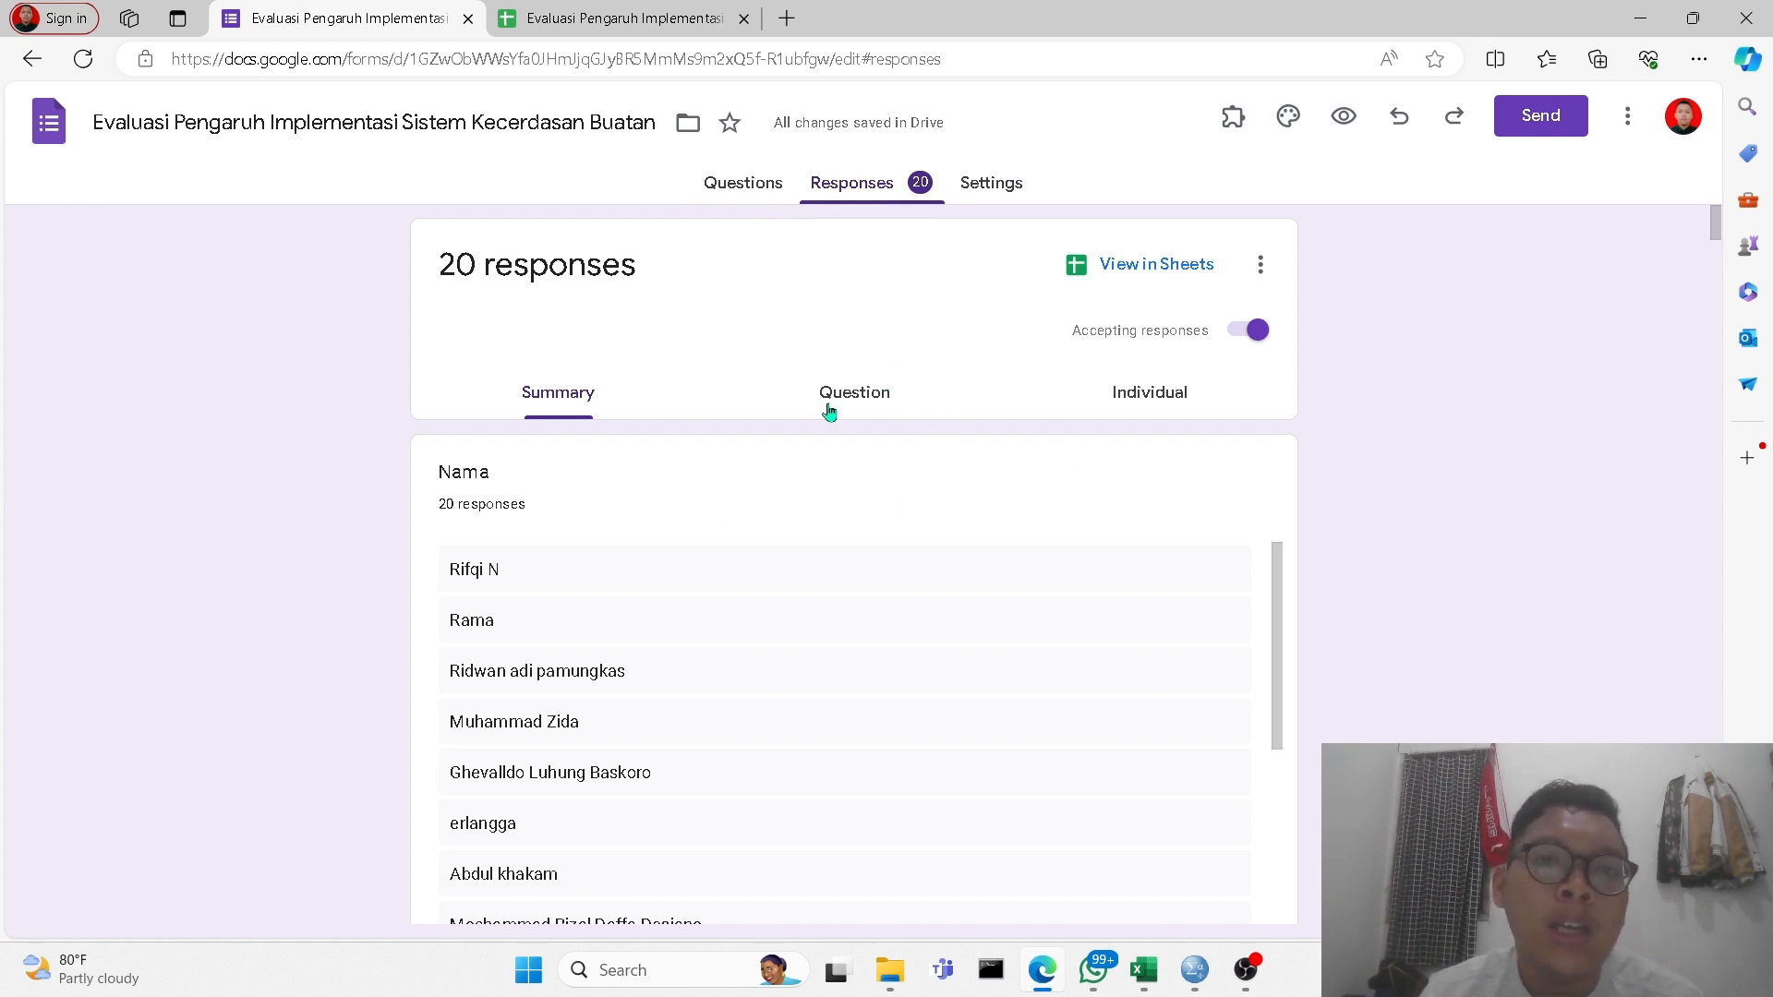
pyautogui.moveTo(1145, 981)
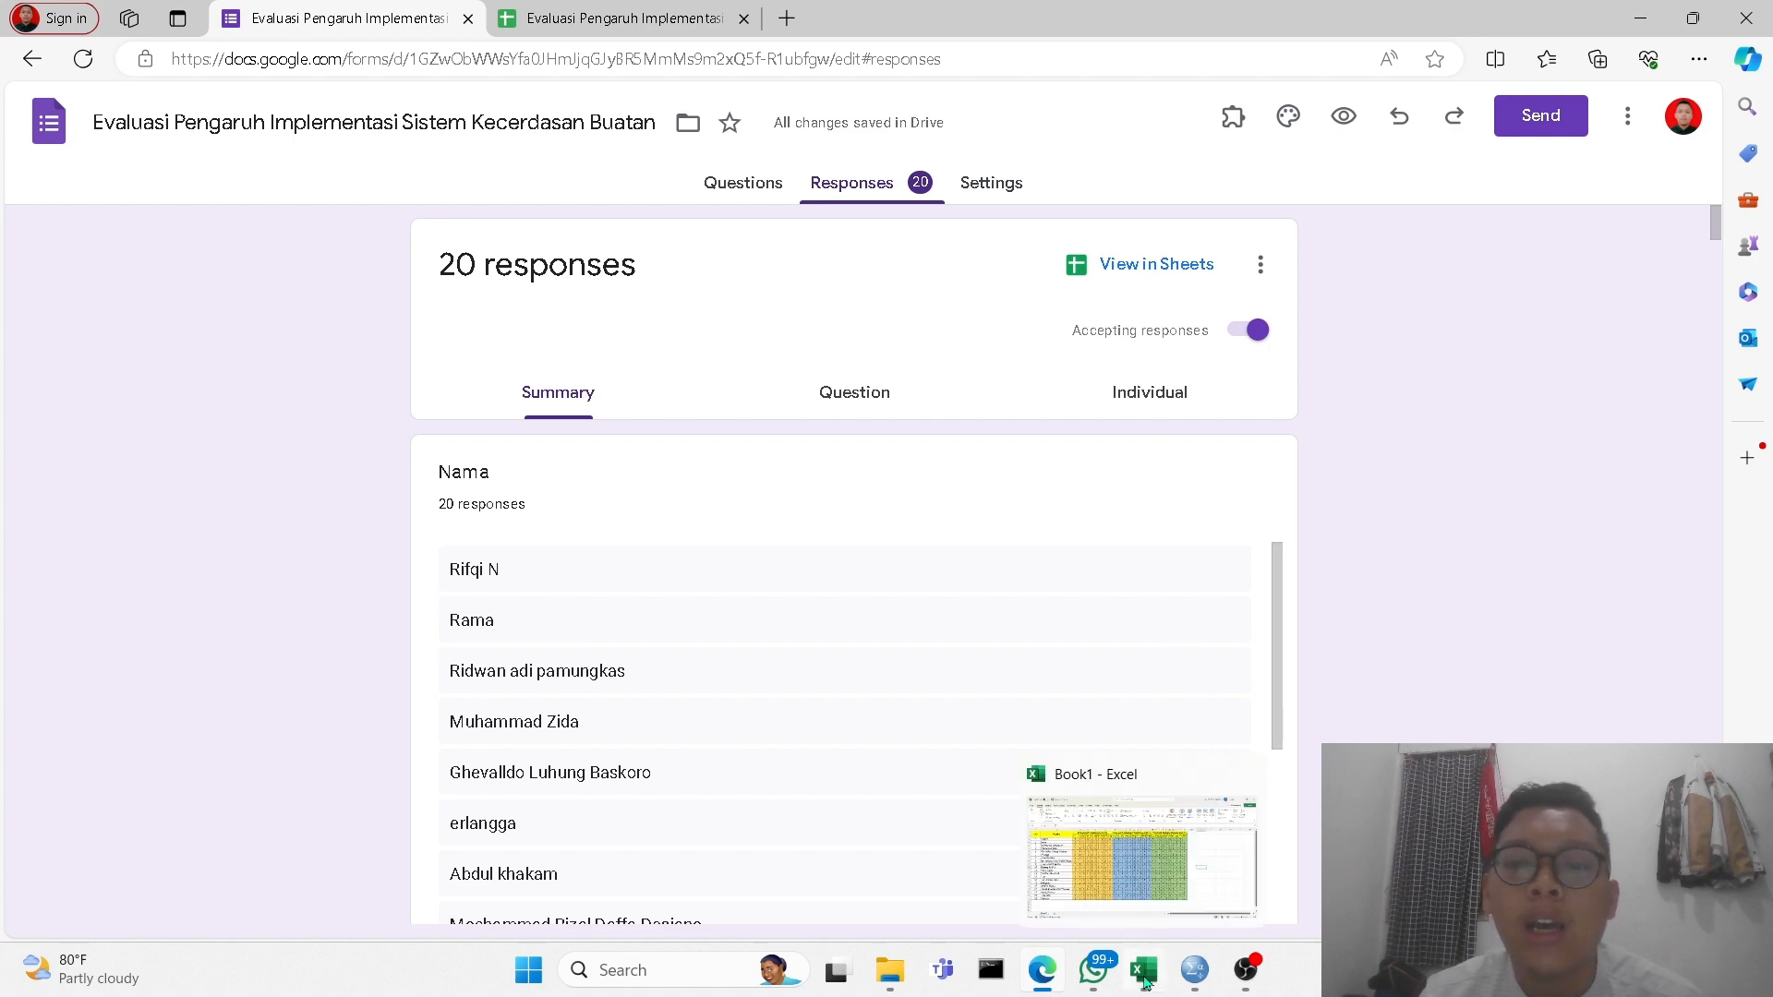
pyautogui.click(1154, 881)
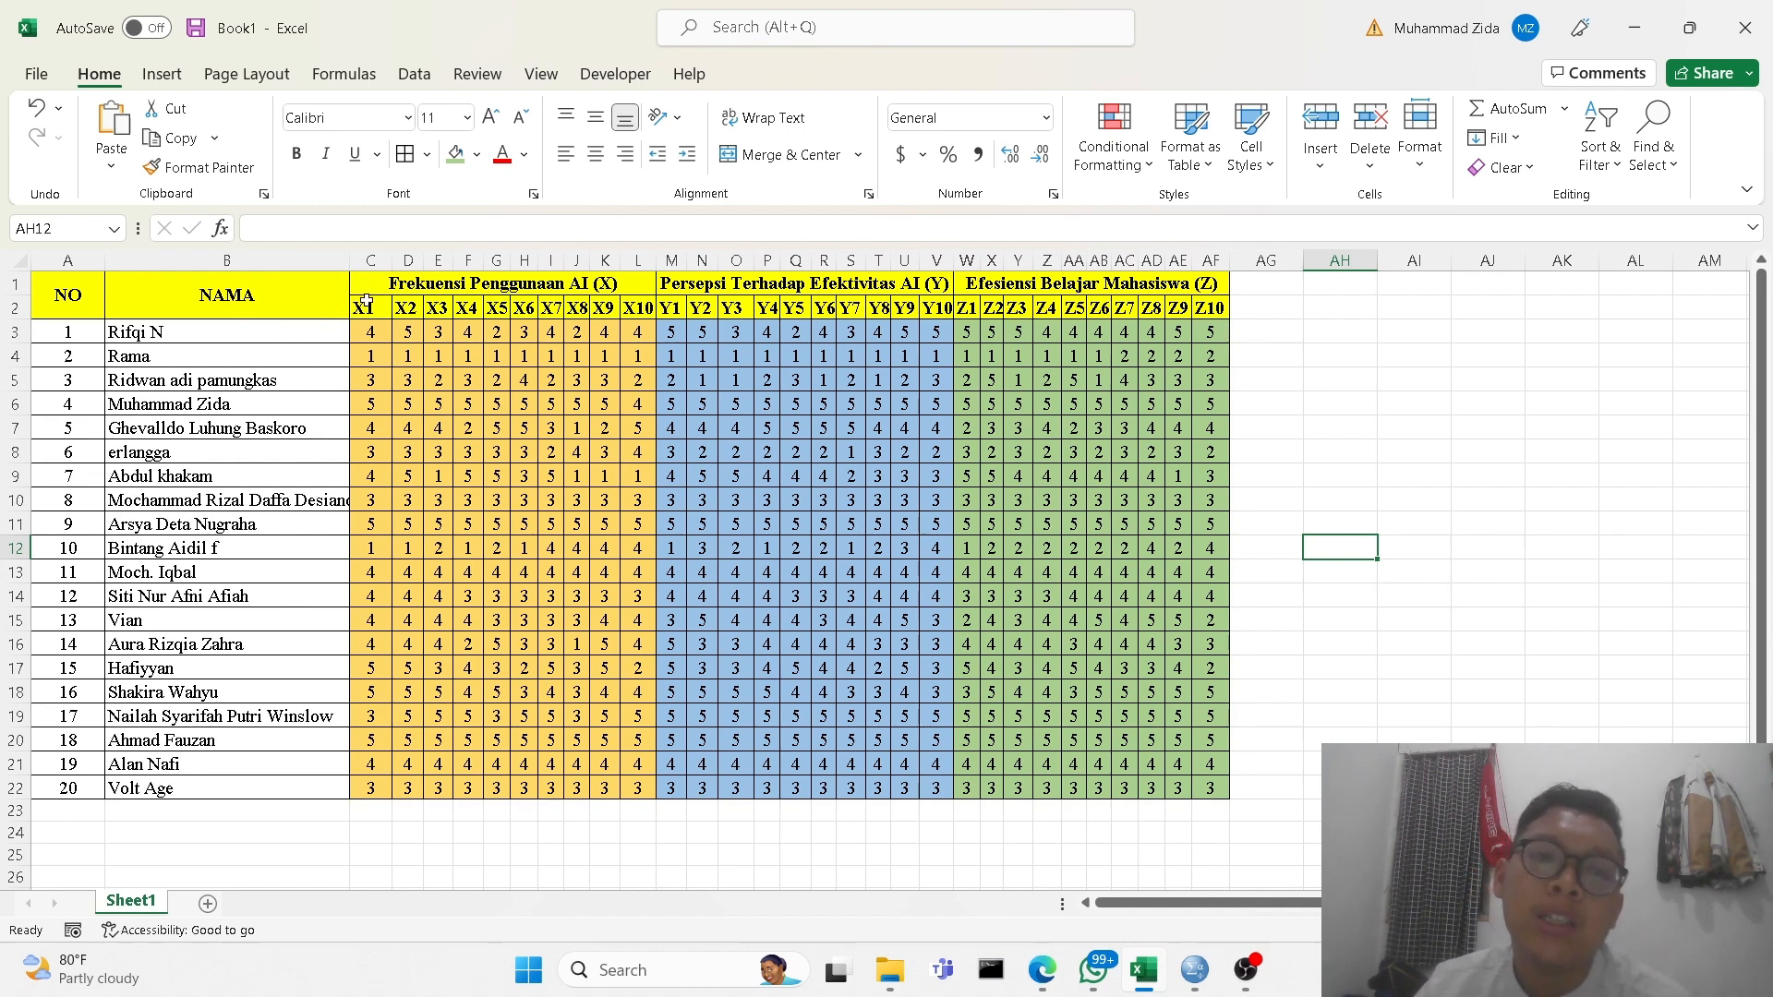
# Switch to the empty dataset in IBM SPSS Statistics and show its variable definitions.
pyautogui.moveTo(1193, 977)
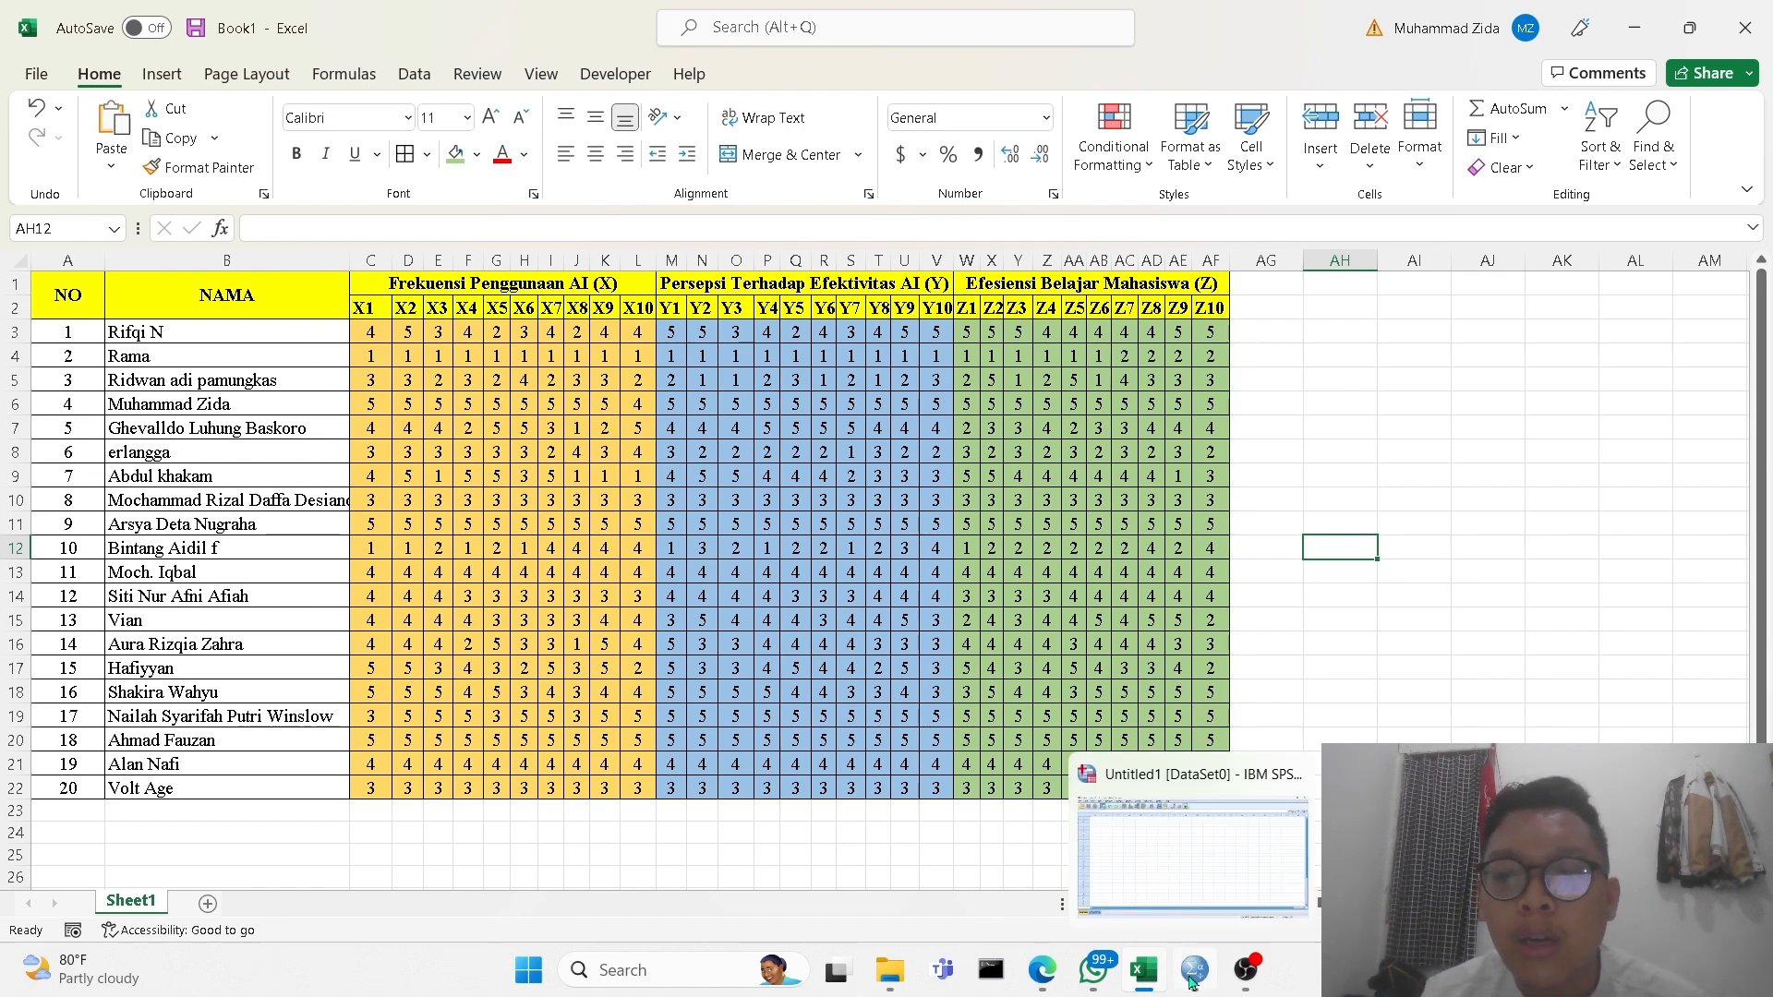
pyautogui.click(1183, 880)
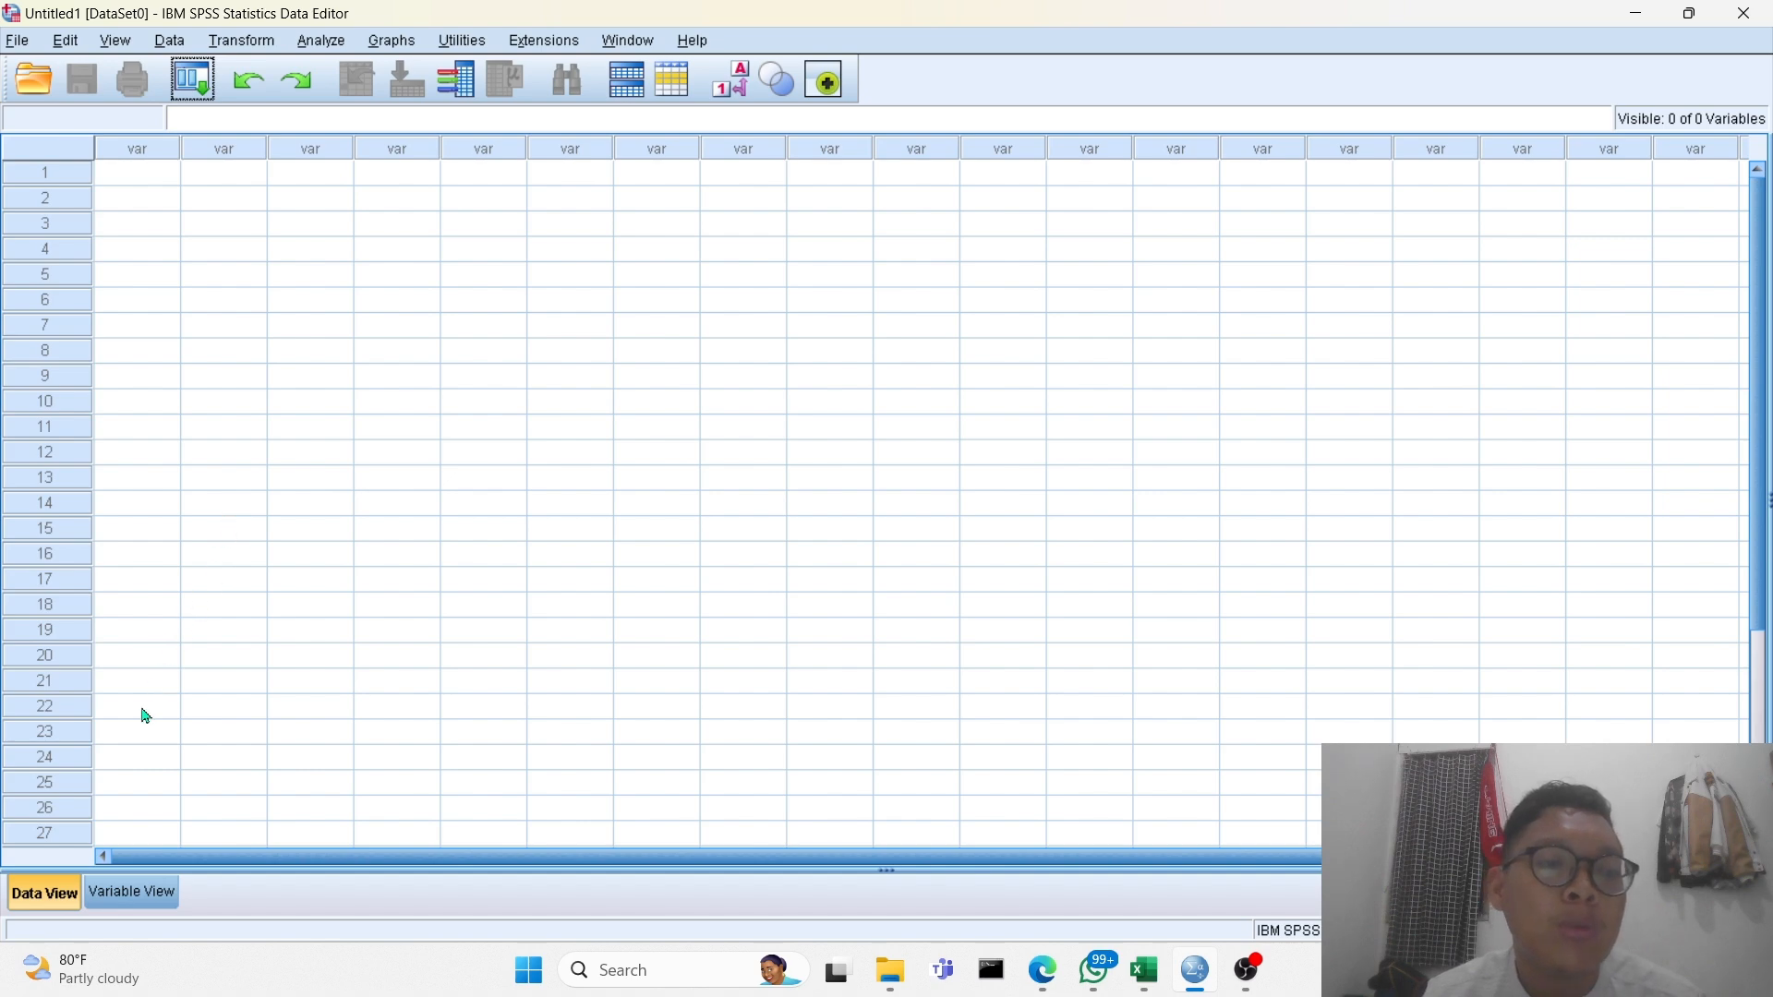
pyautogui.click(134, 893)
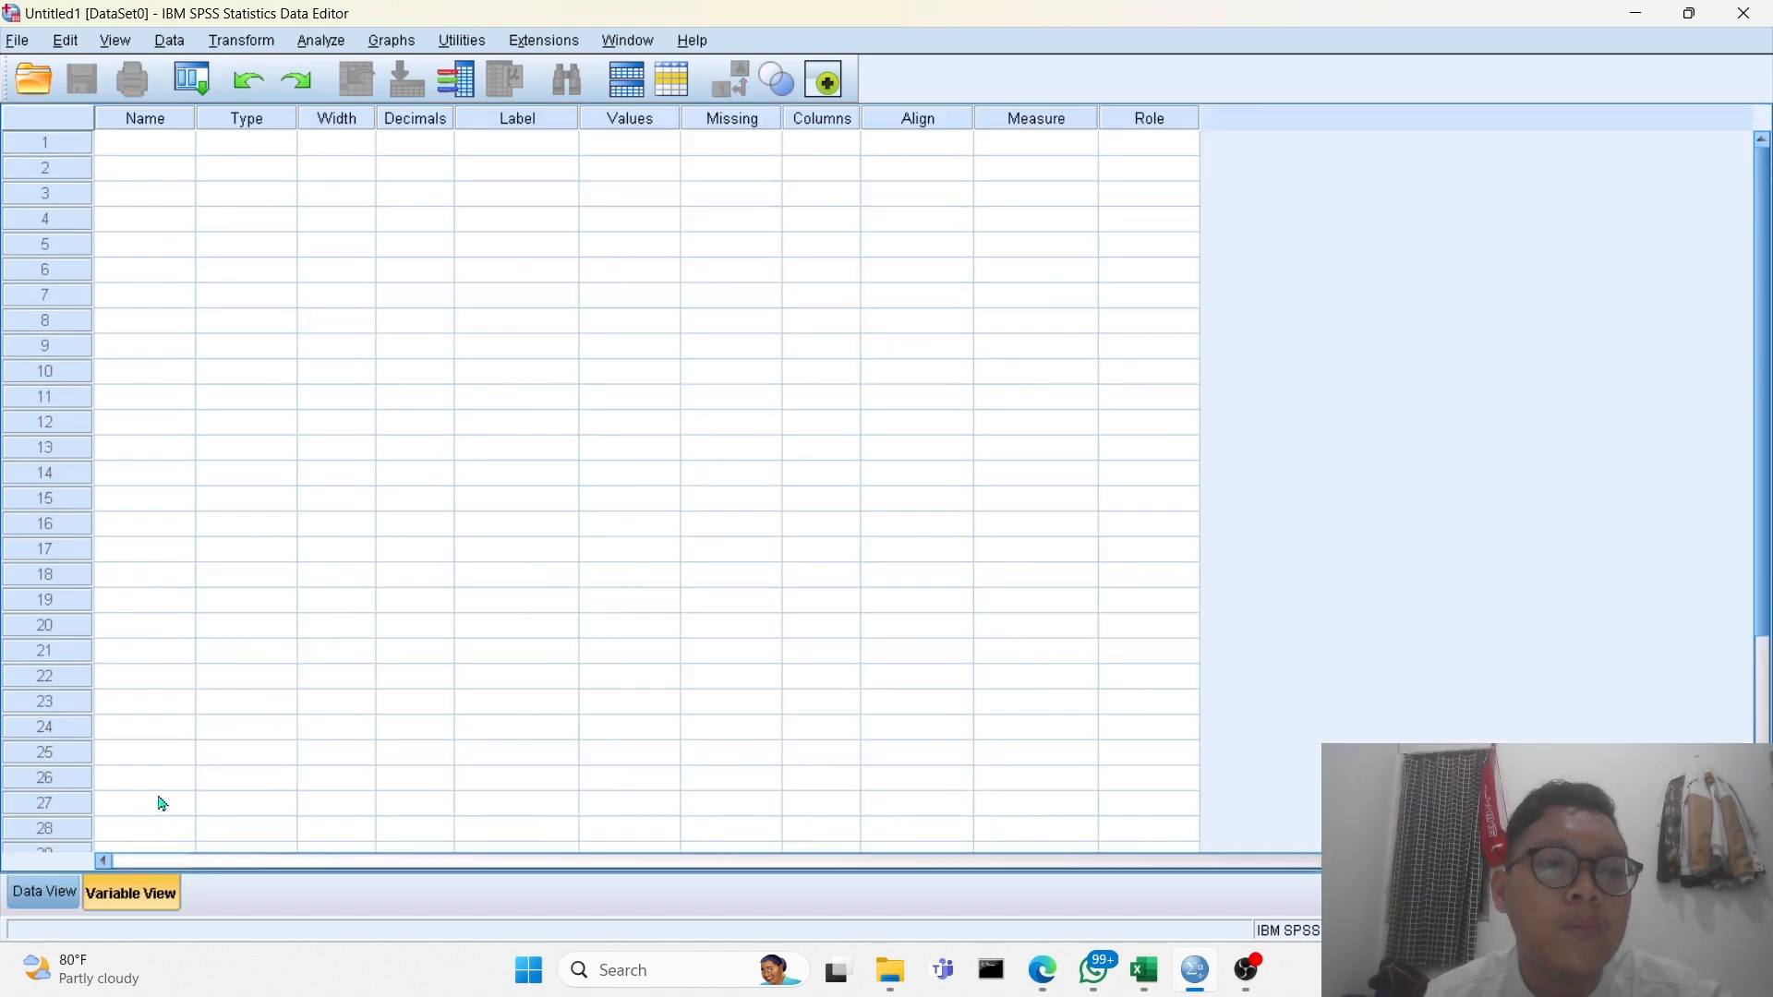
# Define ten variables named X1 through X10 in the first ten rows of the variable list.
pyautogui.click(153, 150)
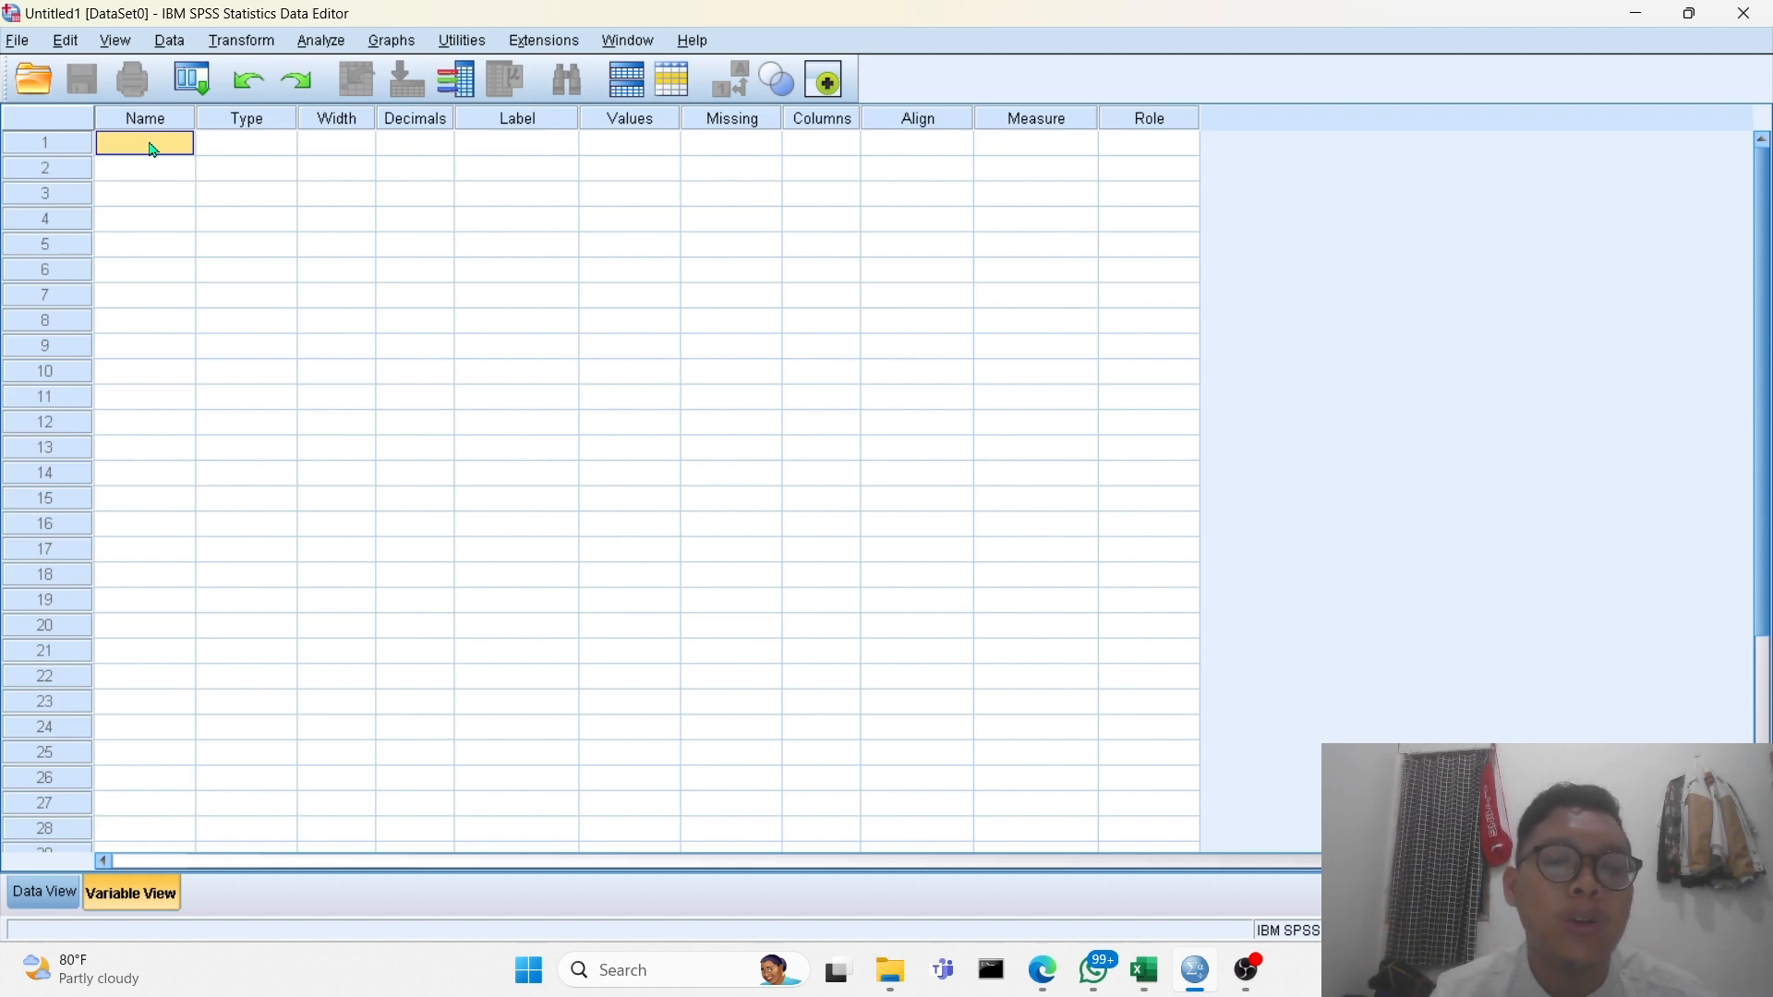
pyautogui.write('x')
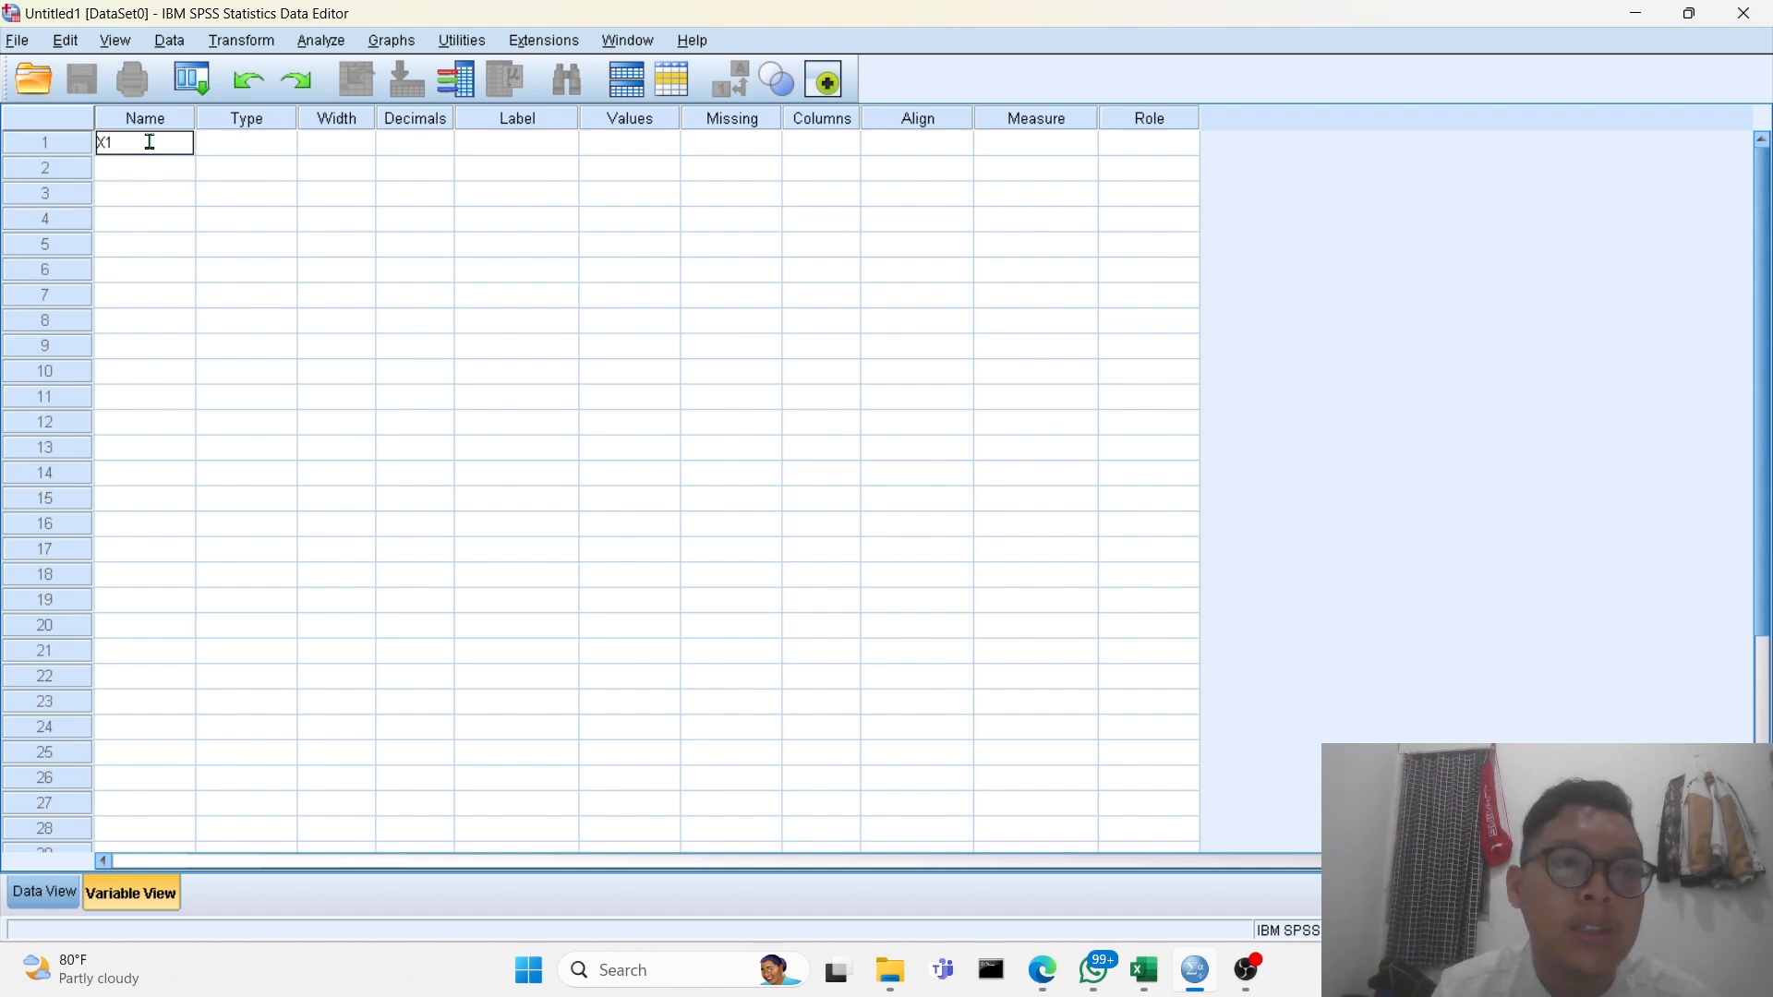
pyautogui.write('1')
pyautogui.press('Return')
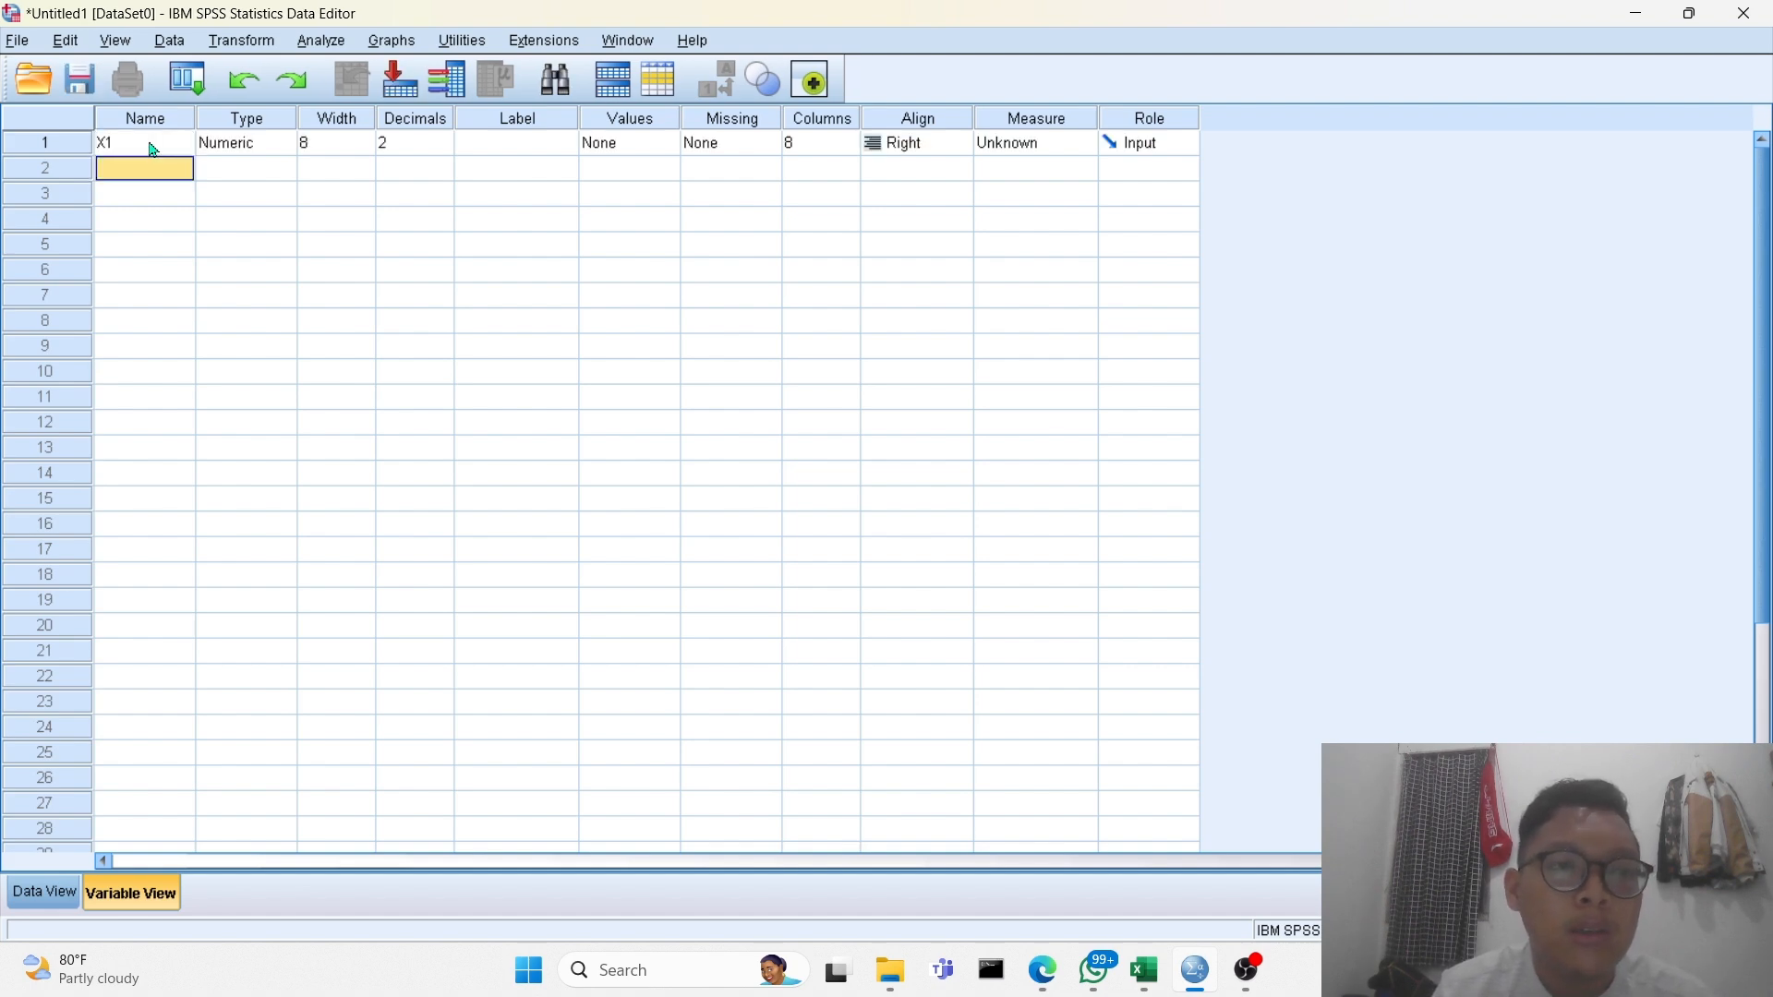
pyautogui.write('x2')
pyautogui.press('Return')
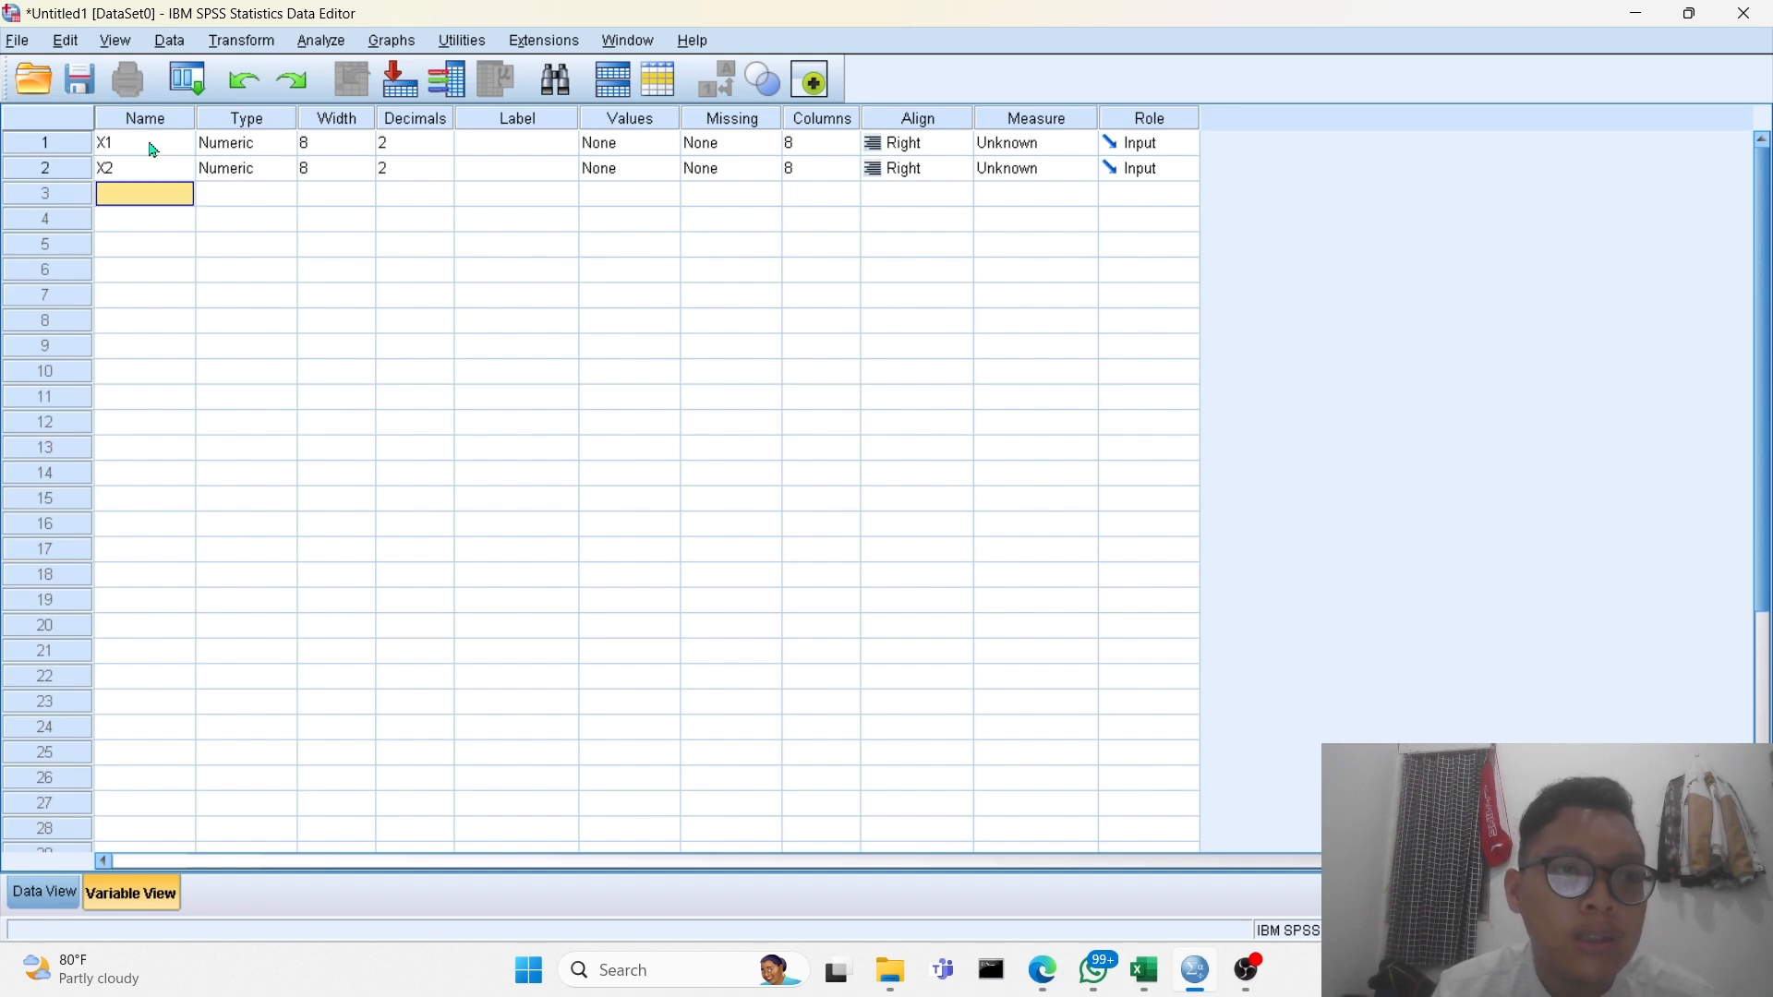
pyautogui.write('X3')
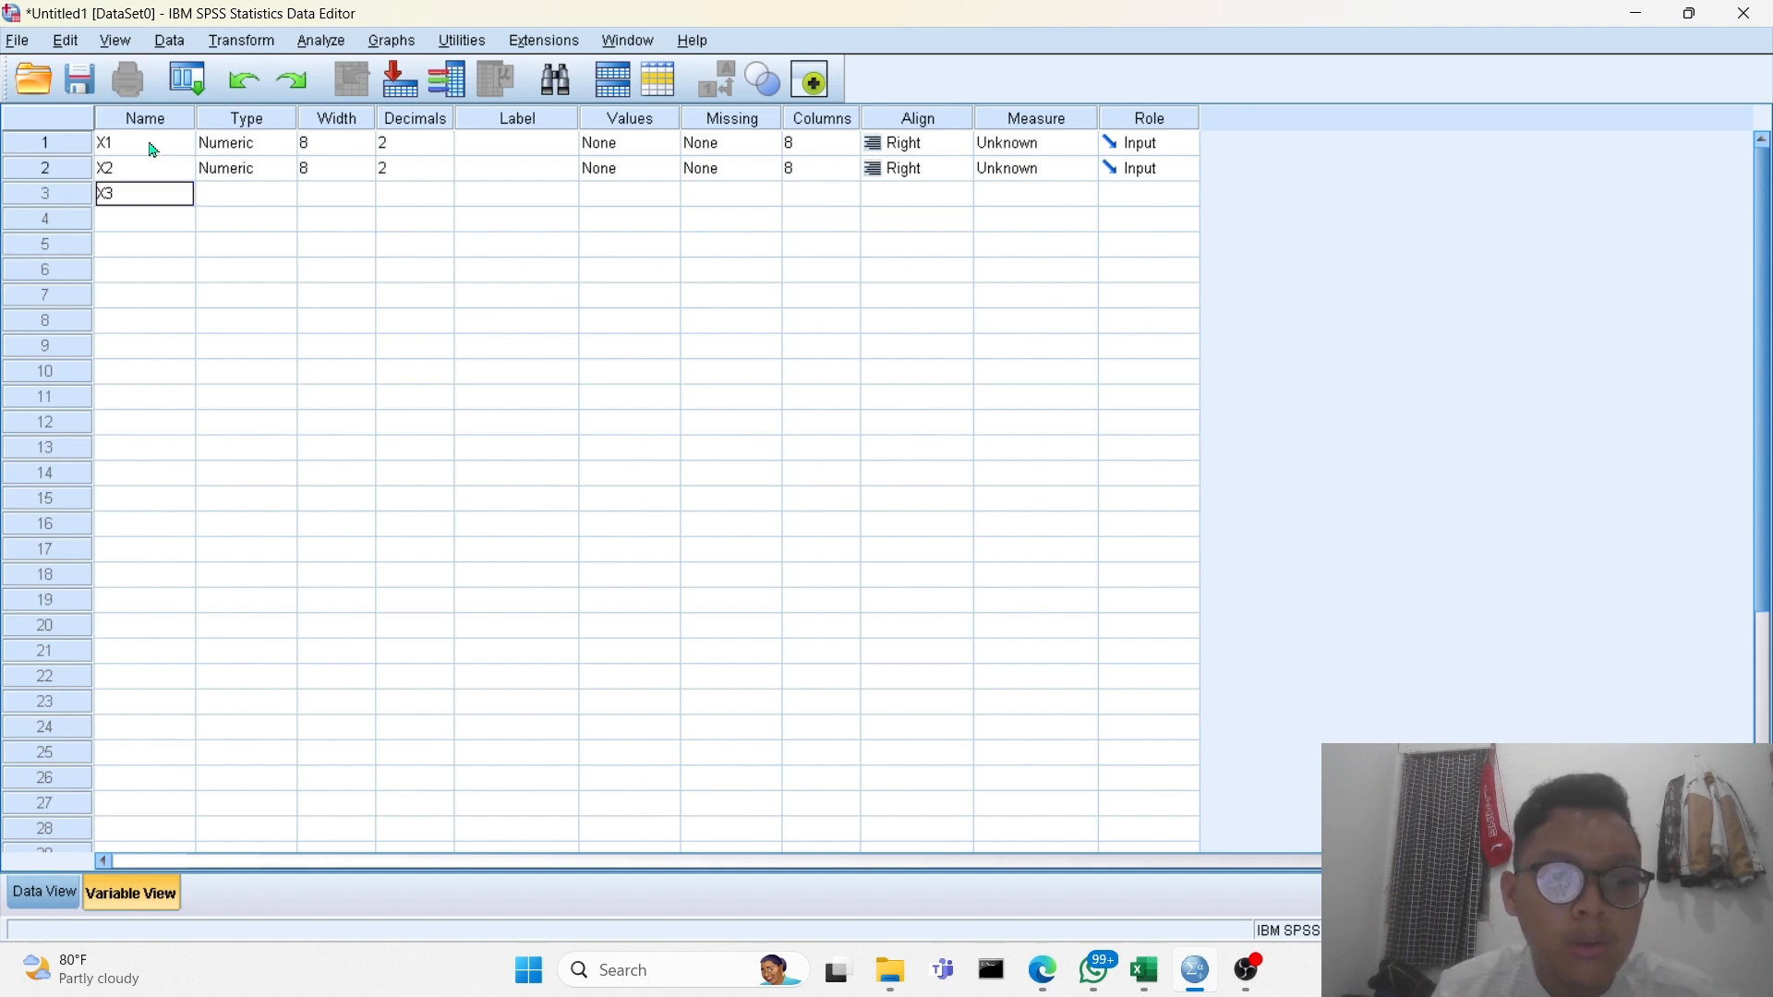
pyautogui.press('Return')
pyautogui.write('X4')
pyautogui.press('Return')
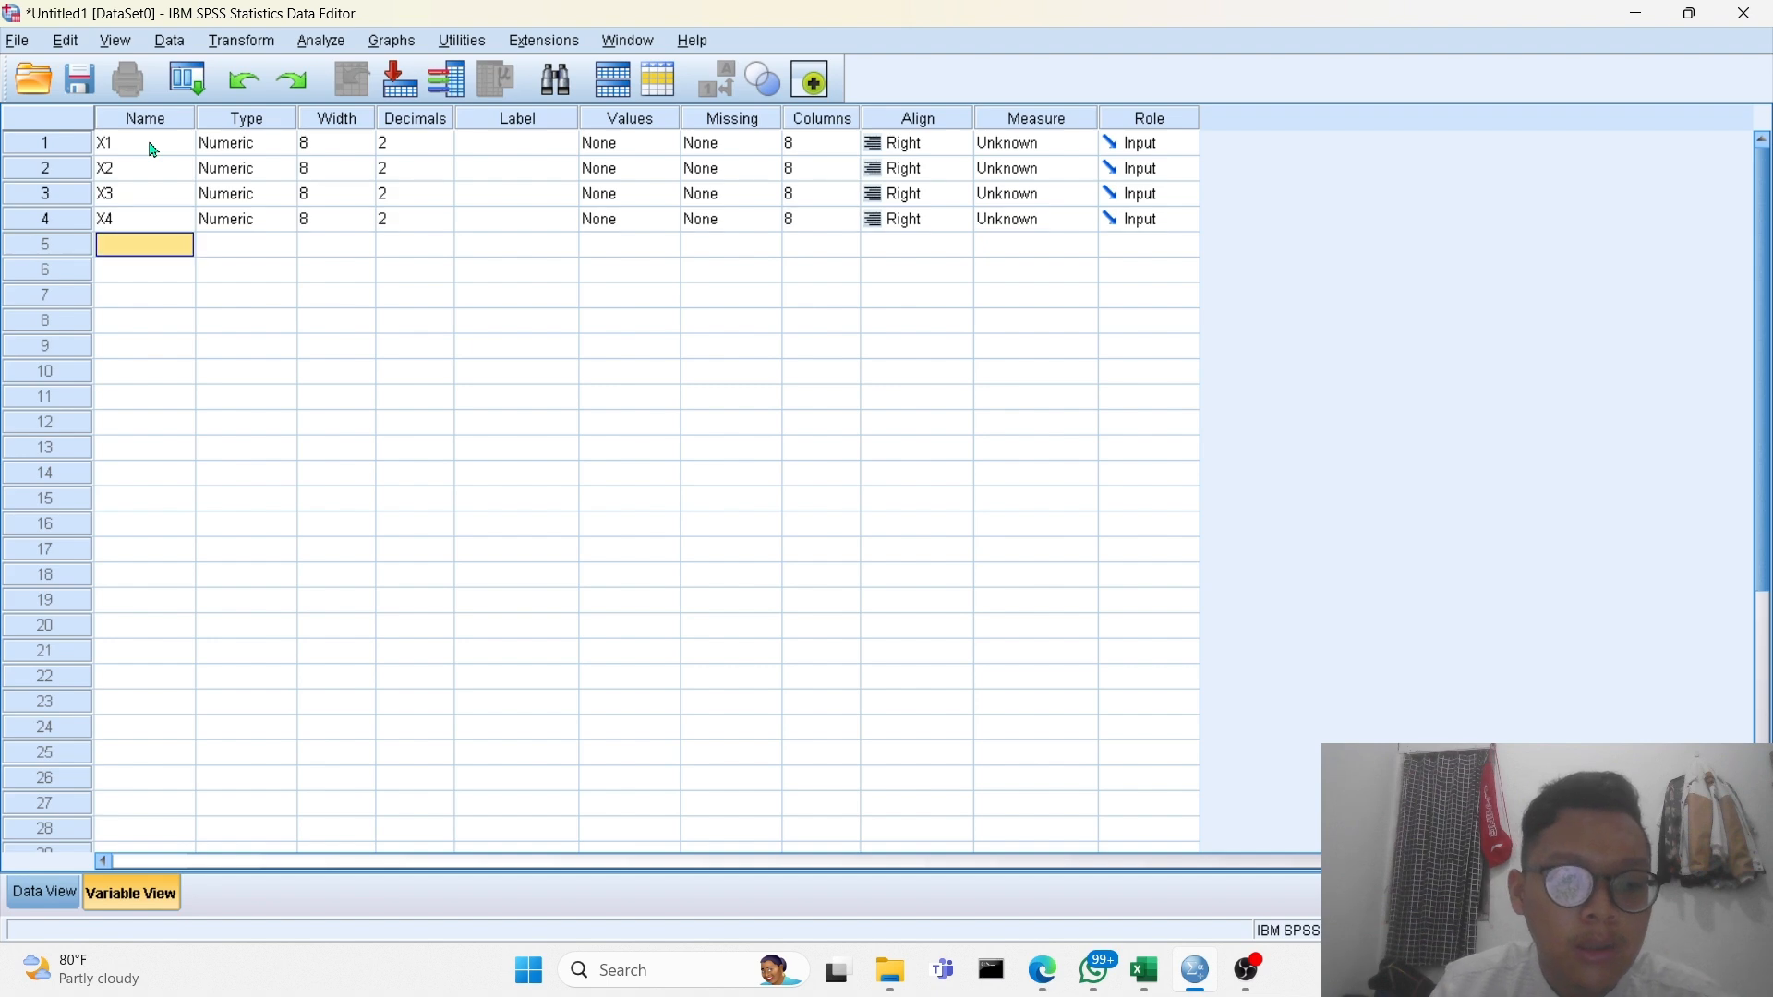
pyautogui.write('X5')
pyautogui.press('Return')
pyautogui.write('X6')
pyautogui.press('Return')
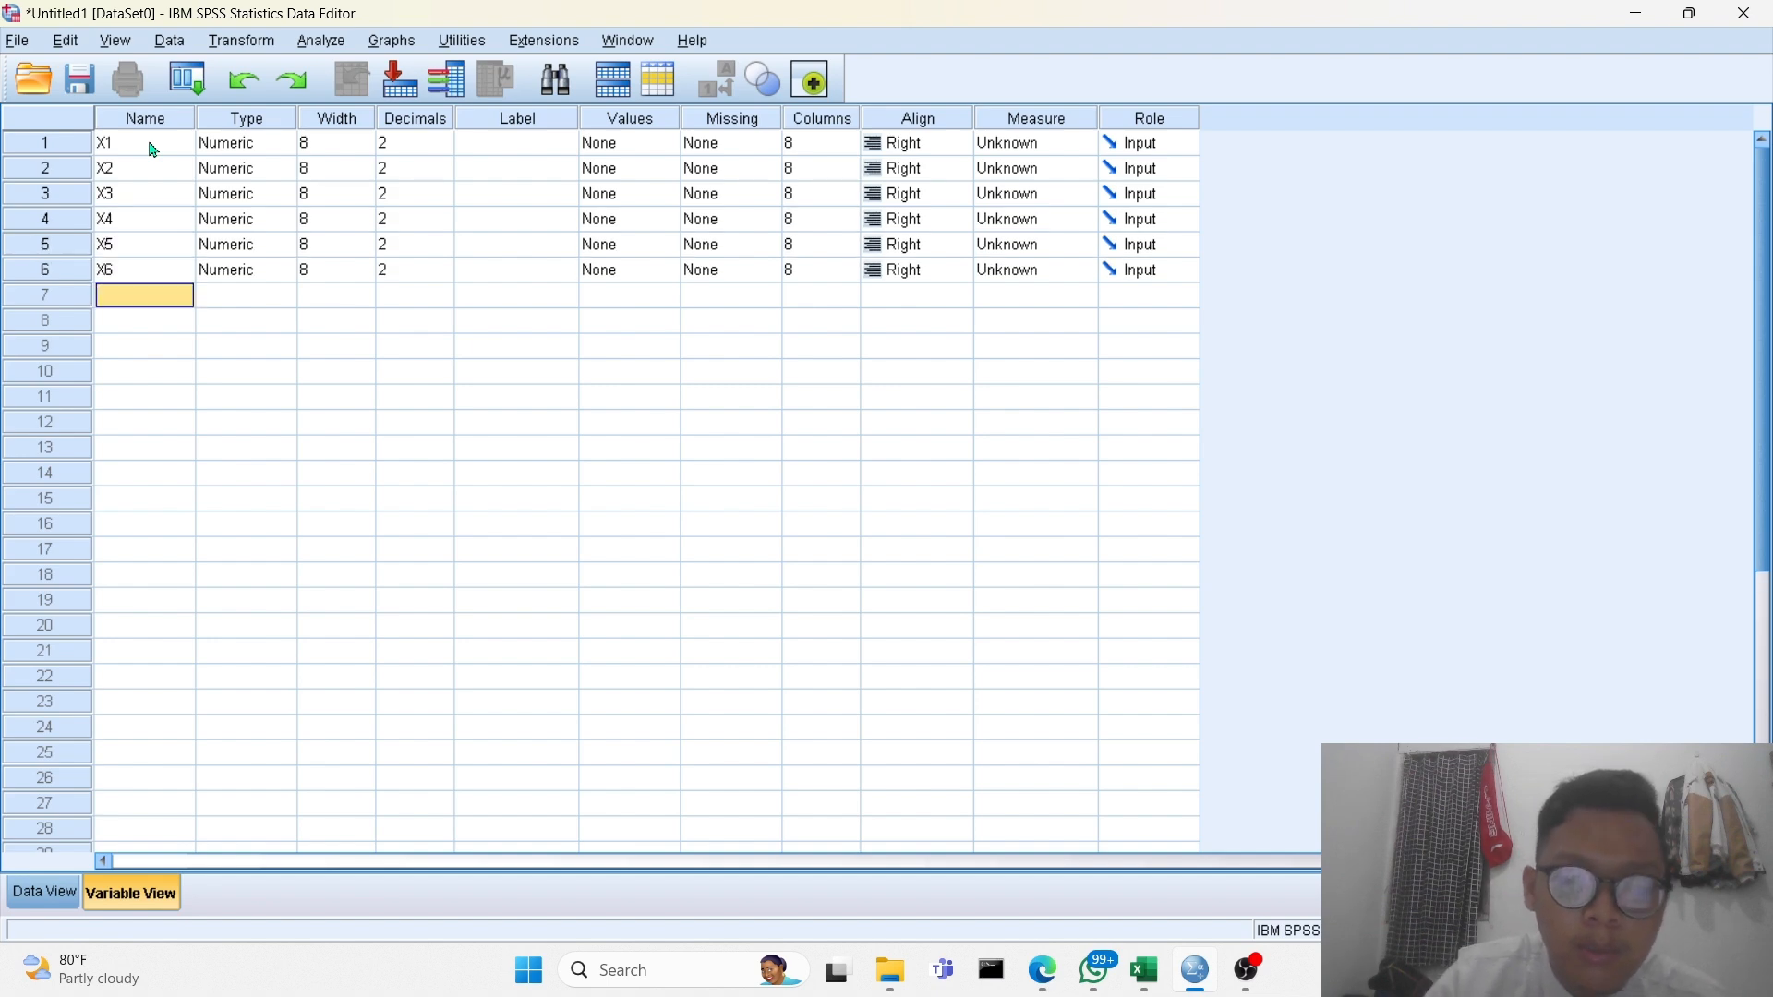
pyautogui.write('X7')
pyautogui.press('Return')
pyautogui.write('X8')
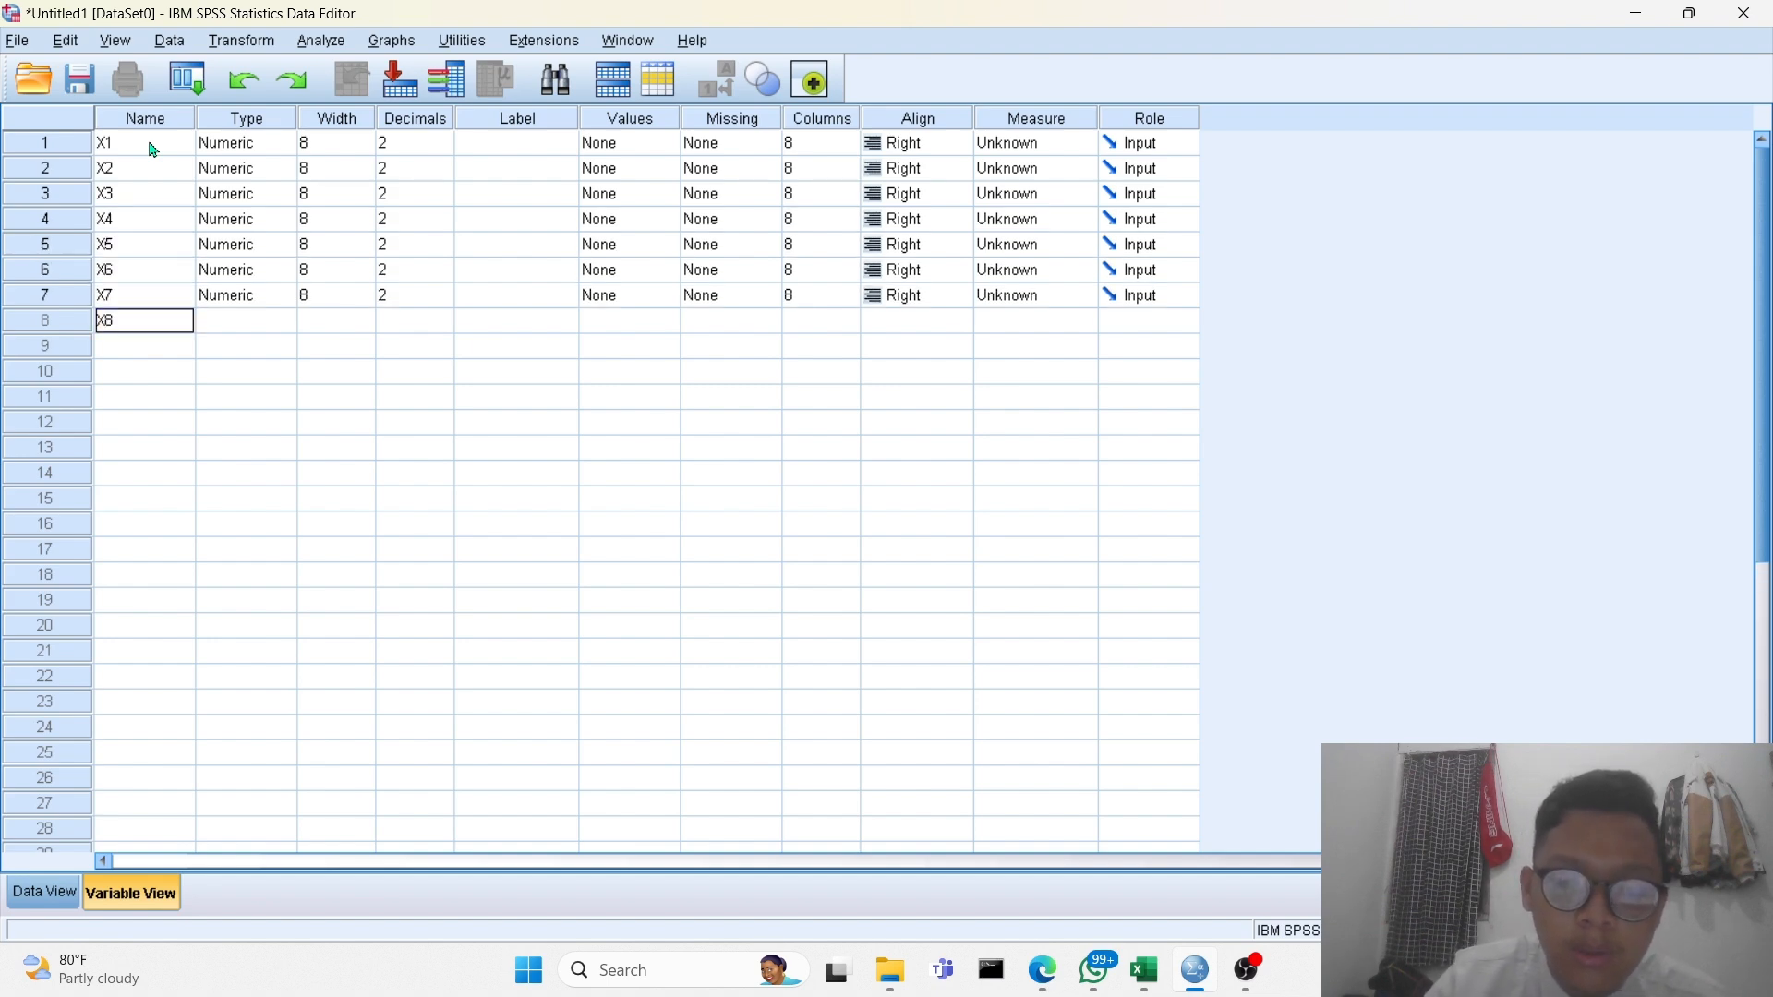
pyautogui.press('Return')
pyautogui.write('X9')
pyautogui.press('Return')
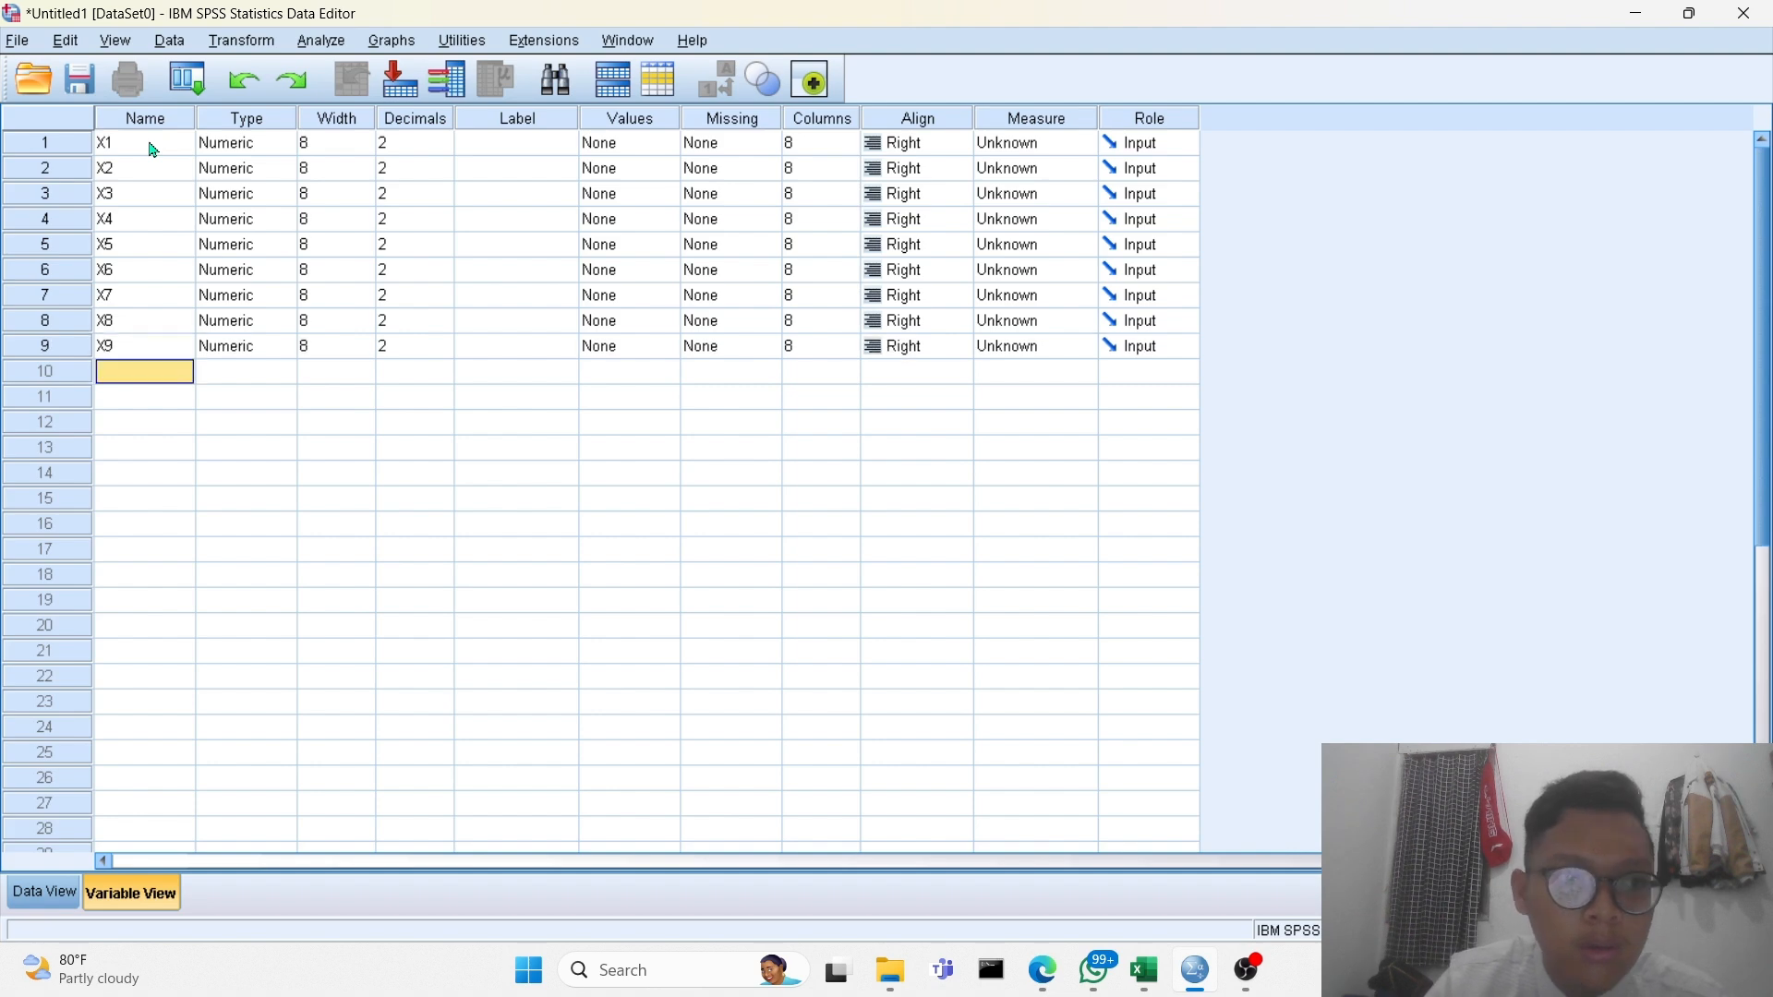
pyautogui.write('X10')
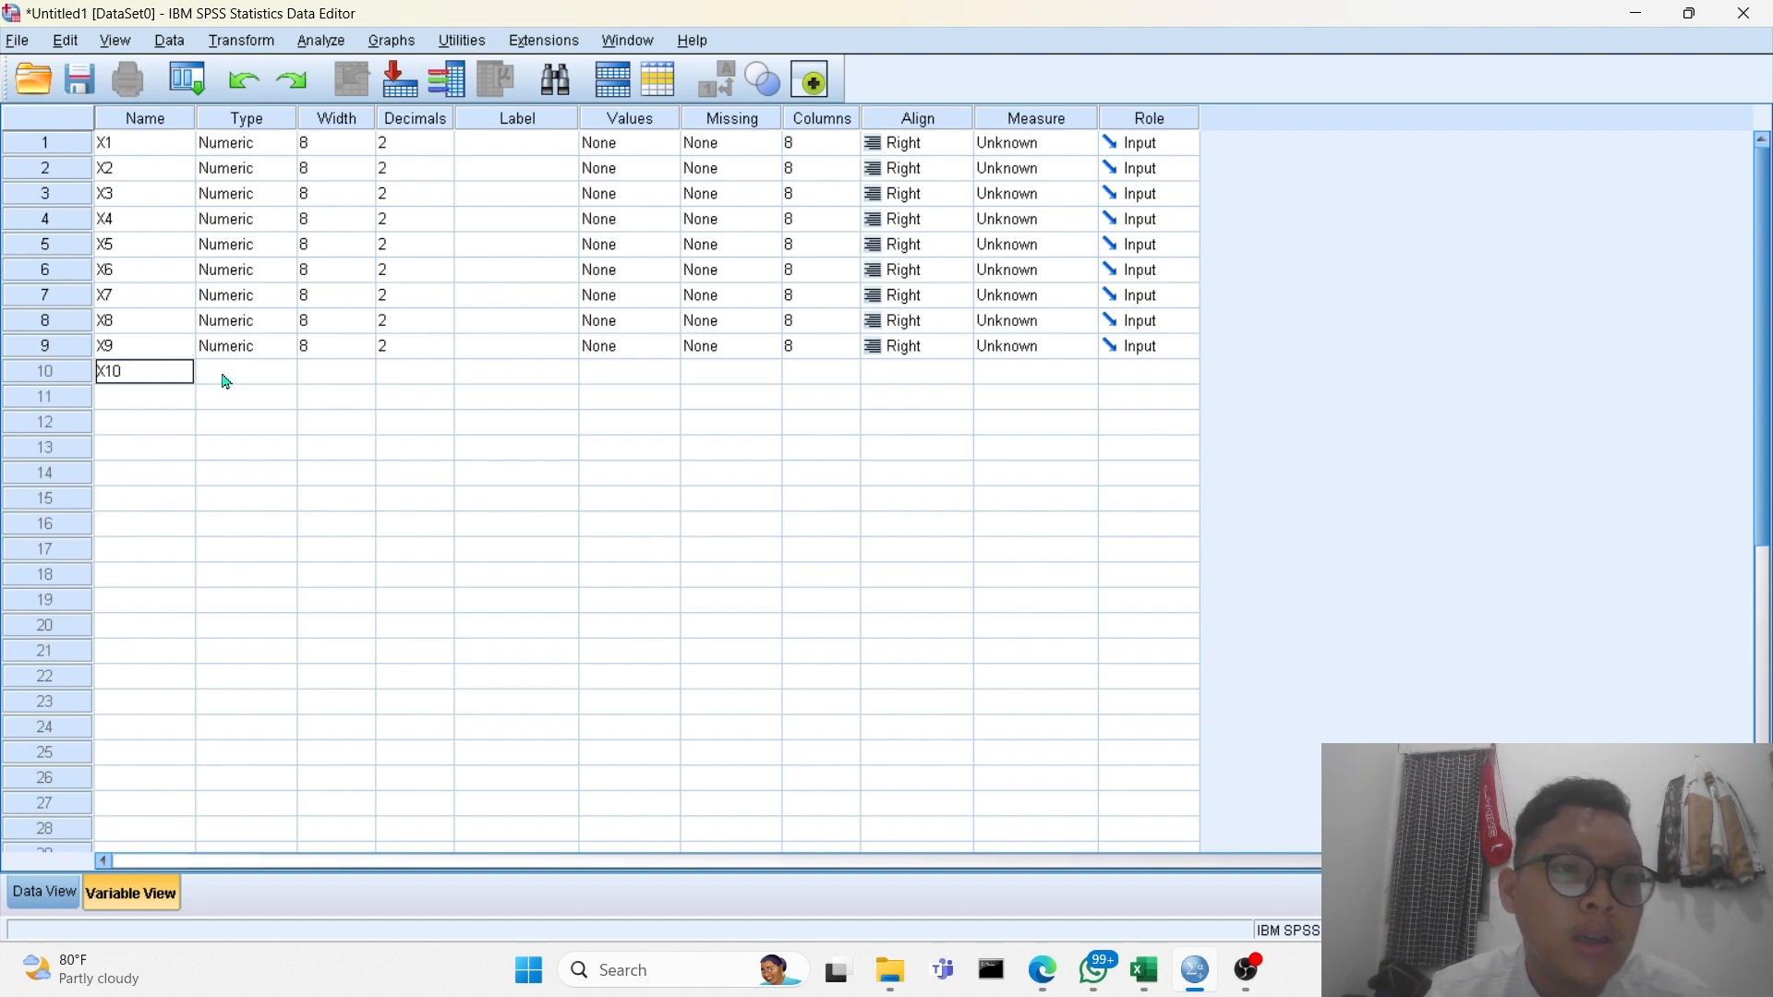
pyautogui.press('Return')
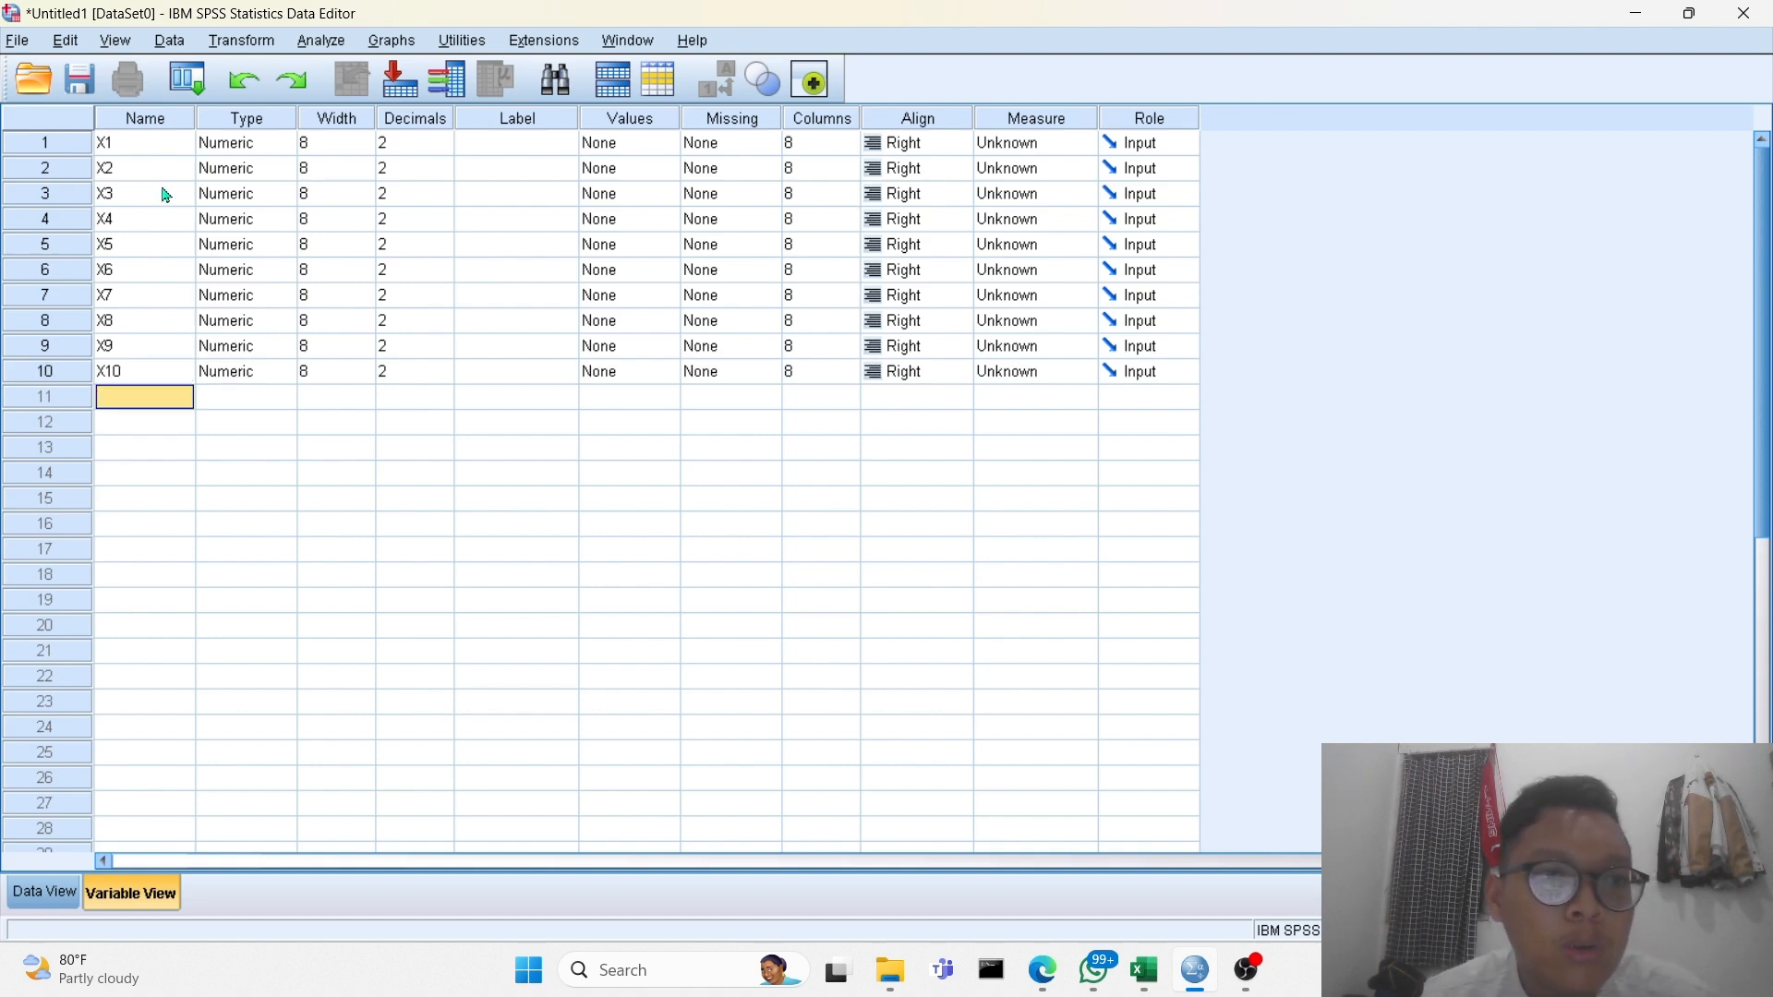
# Switch to the Book1 workbook in Excel to check the item headings following X10, and return to the SPSS dataset.
pyautogui.moveTo(1210, 990)
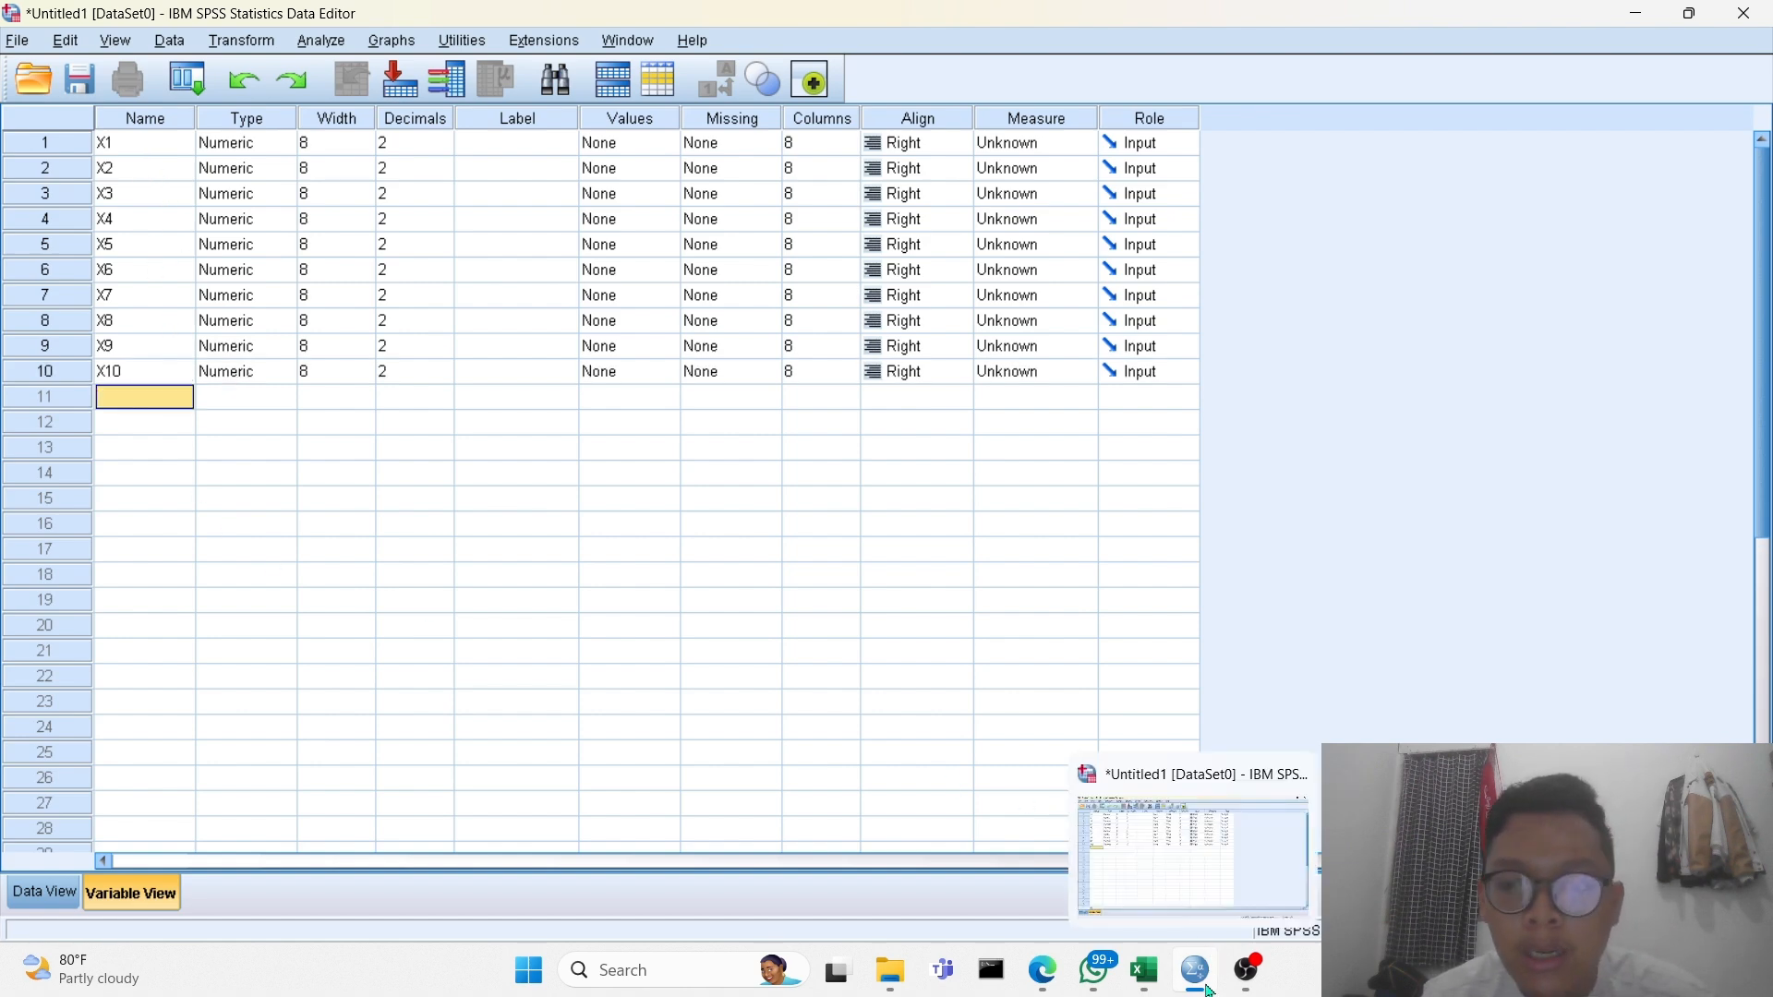
pyautogui.click(1154, 986)
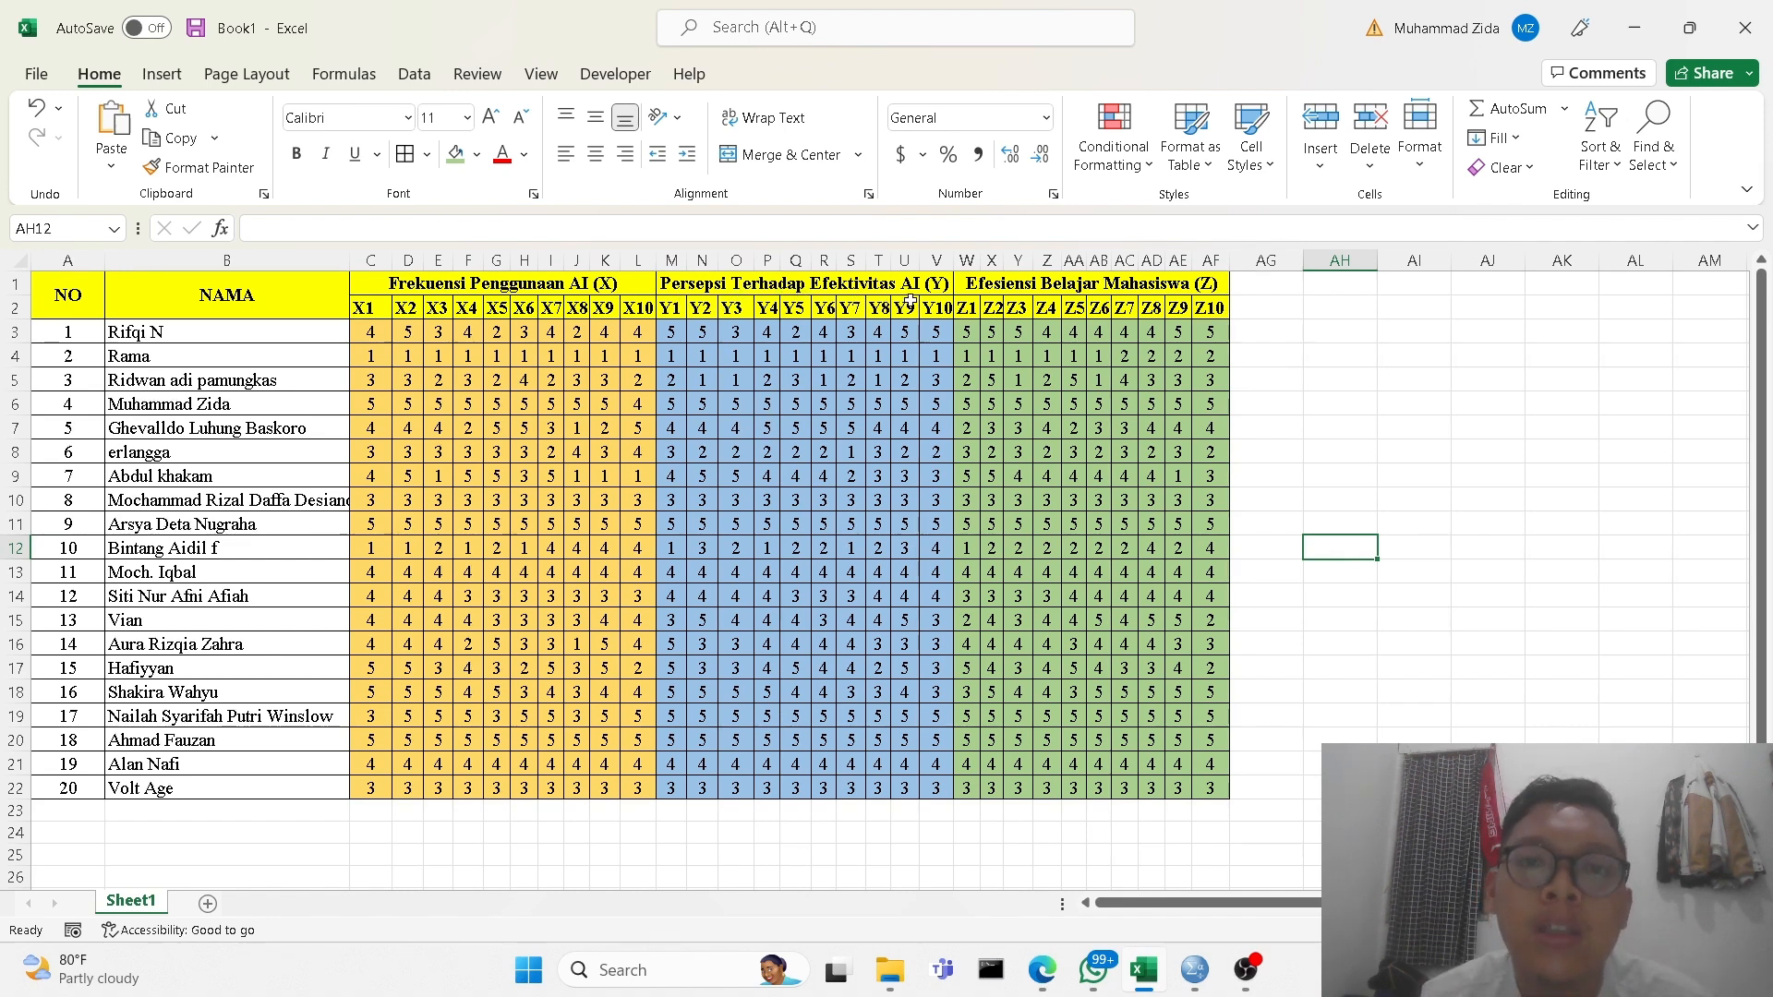
pyautogui.moveTo(1192, 985)
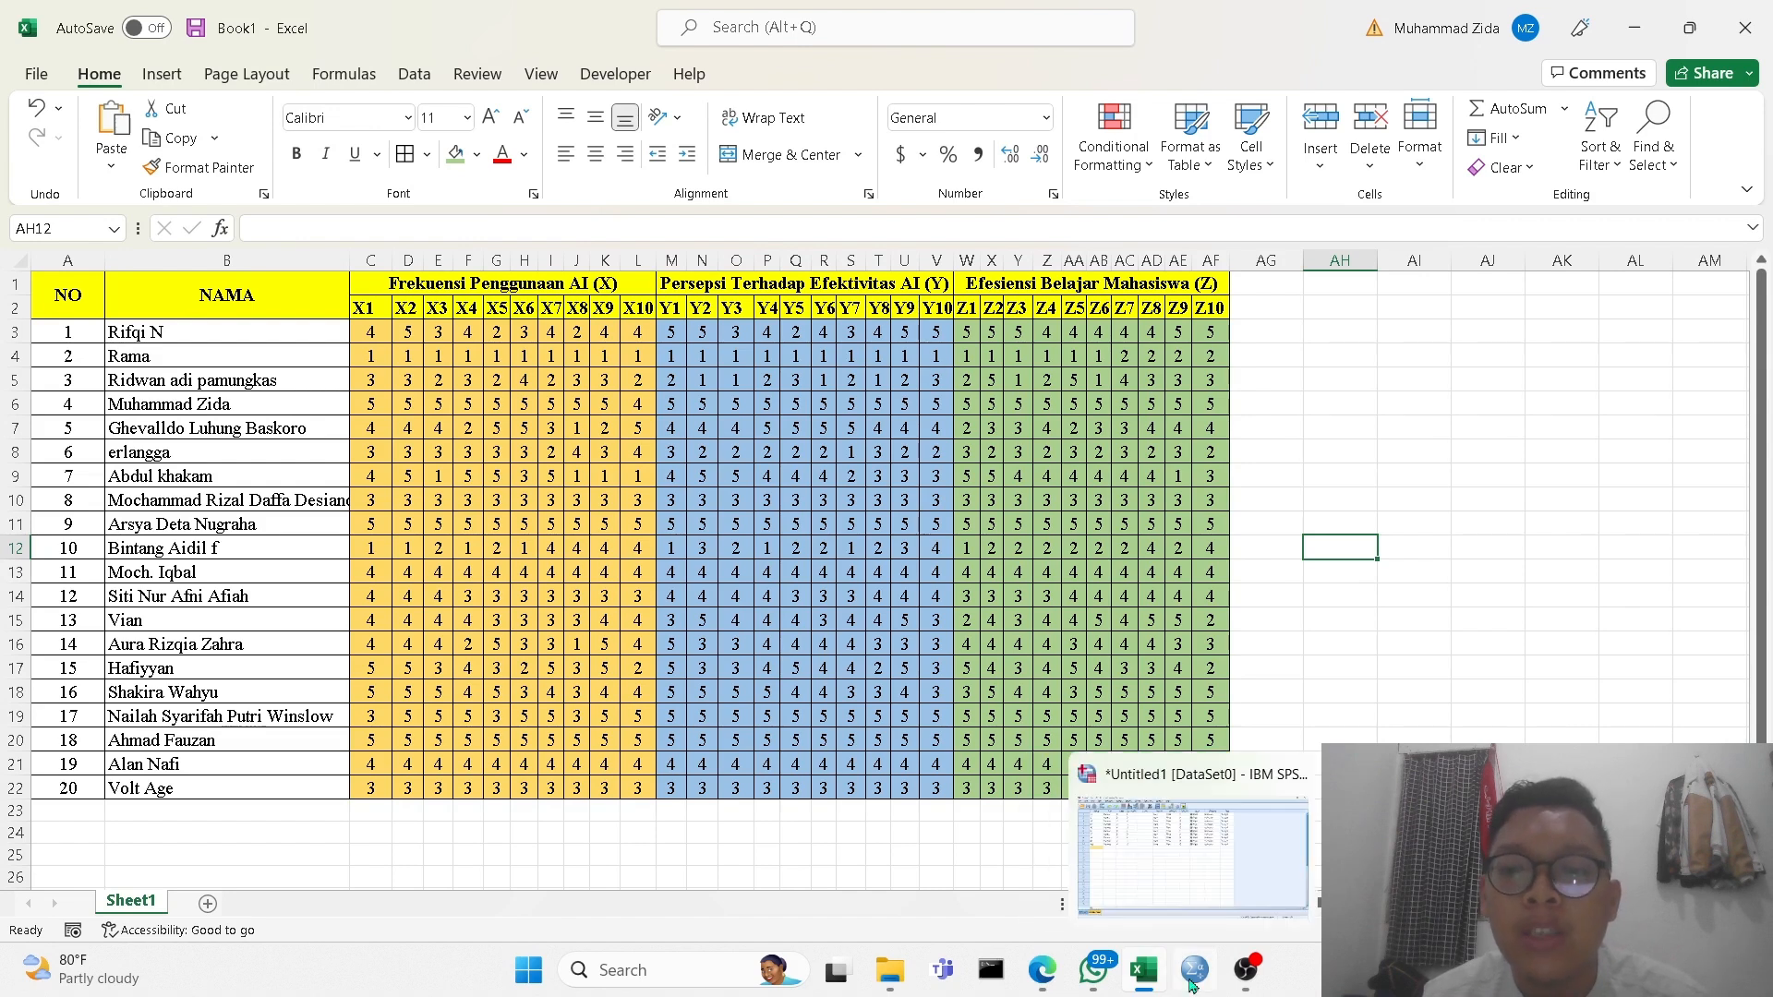
pyautogui.click(1158, 854)
# Add ten variables named Y1 through Y10 below X10 in the variable list.
pyautogui.write('Y1')
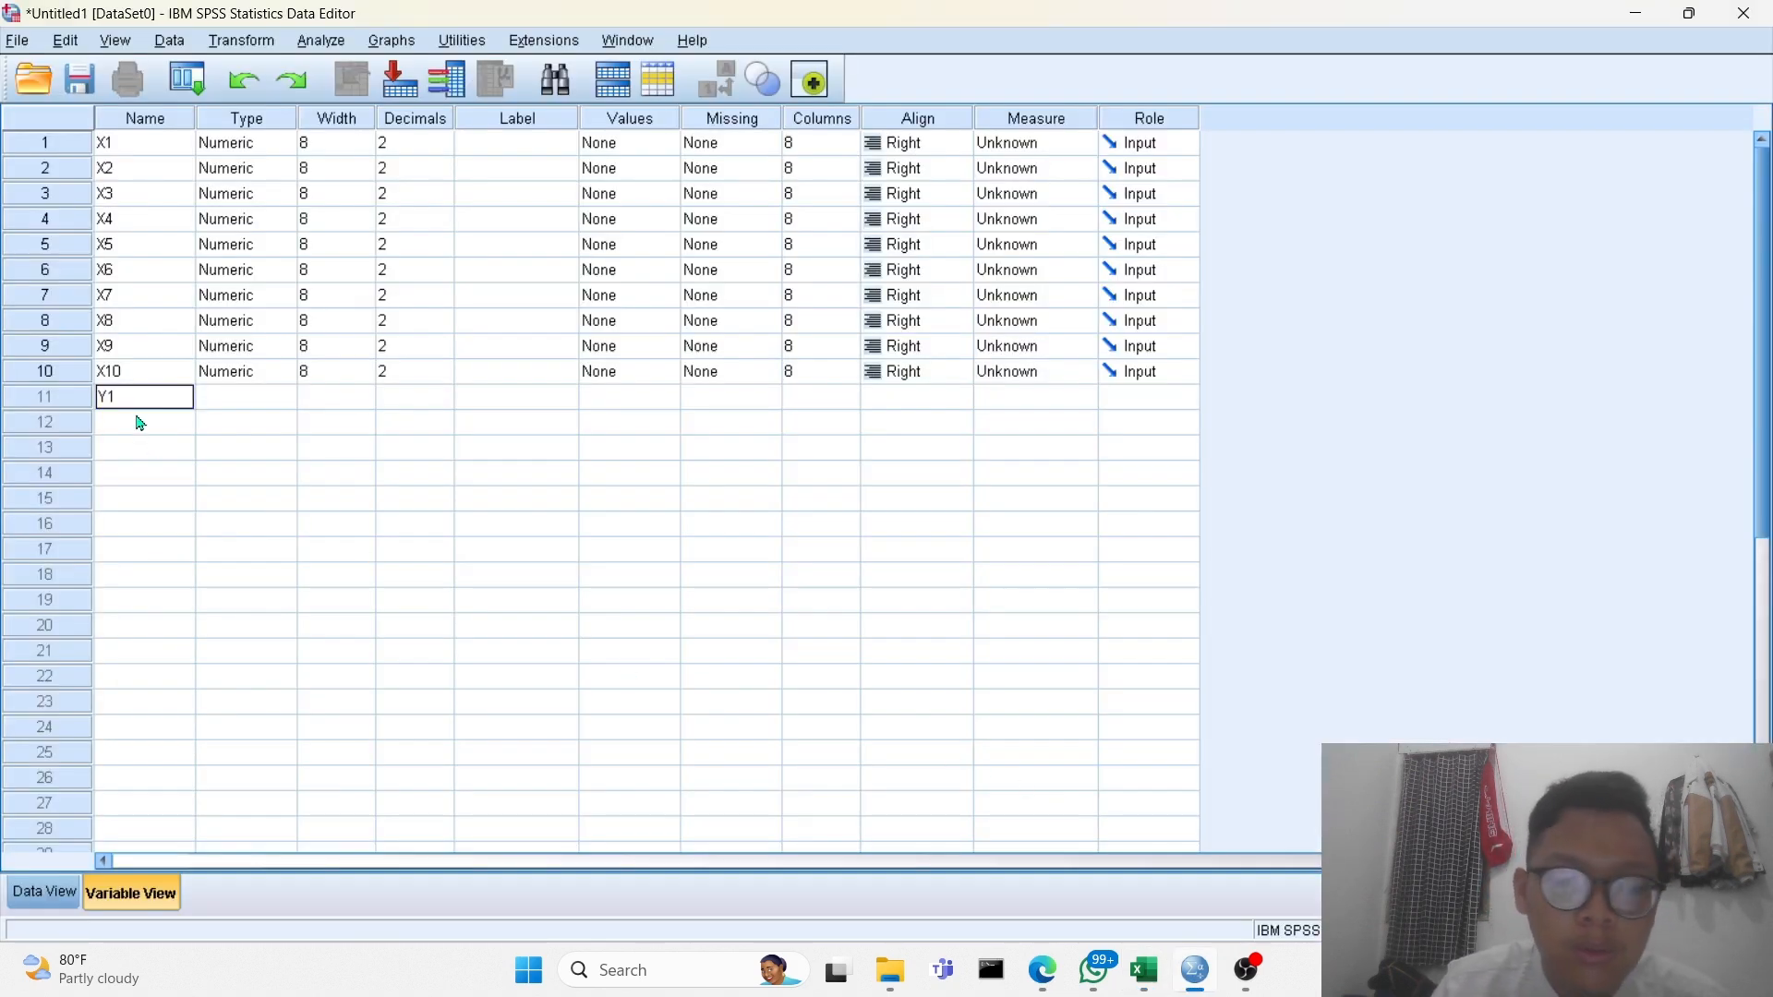
pyautogui.click(141, 423)
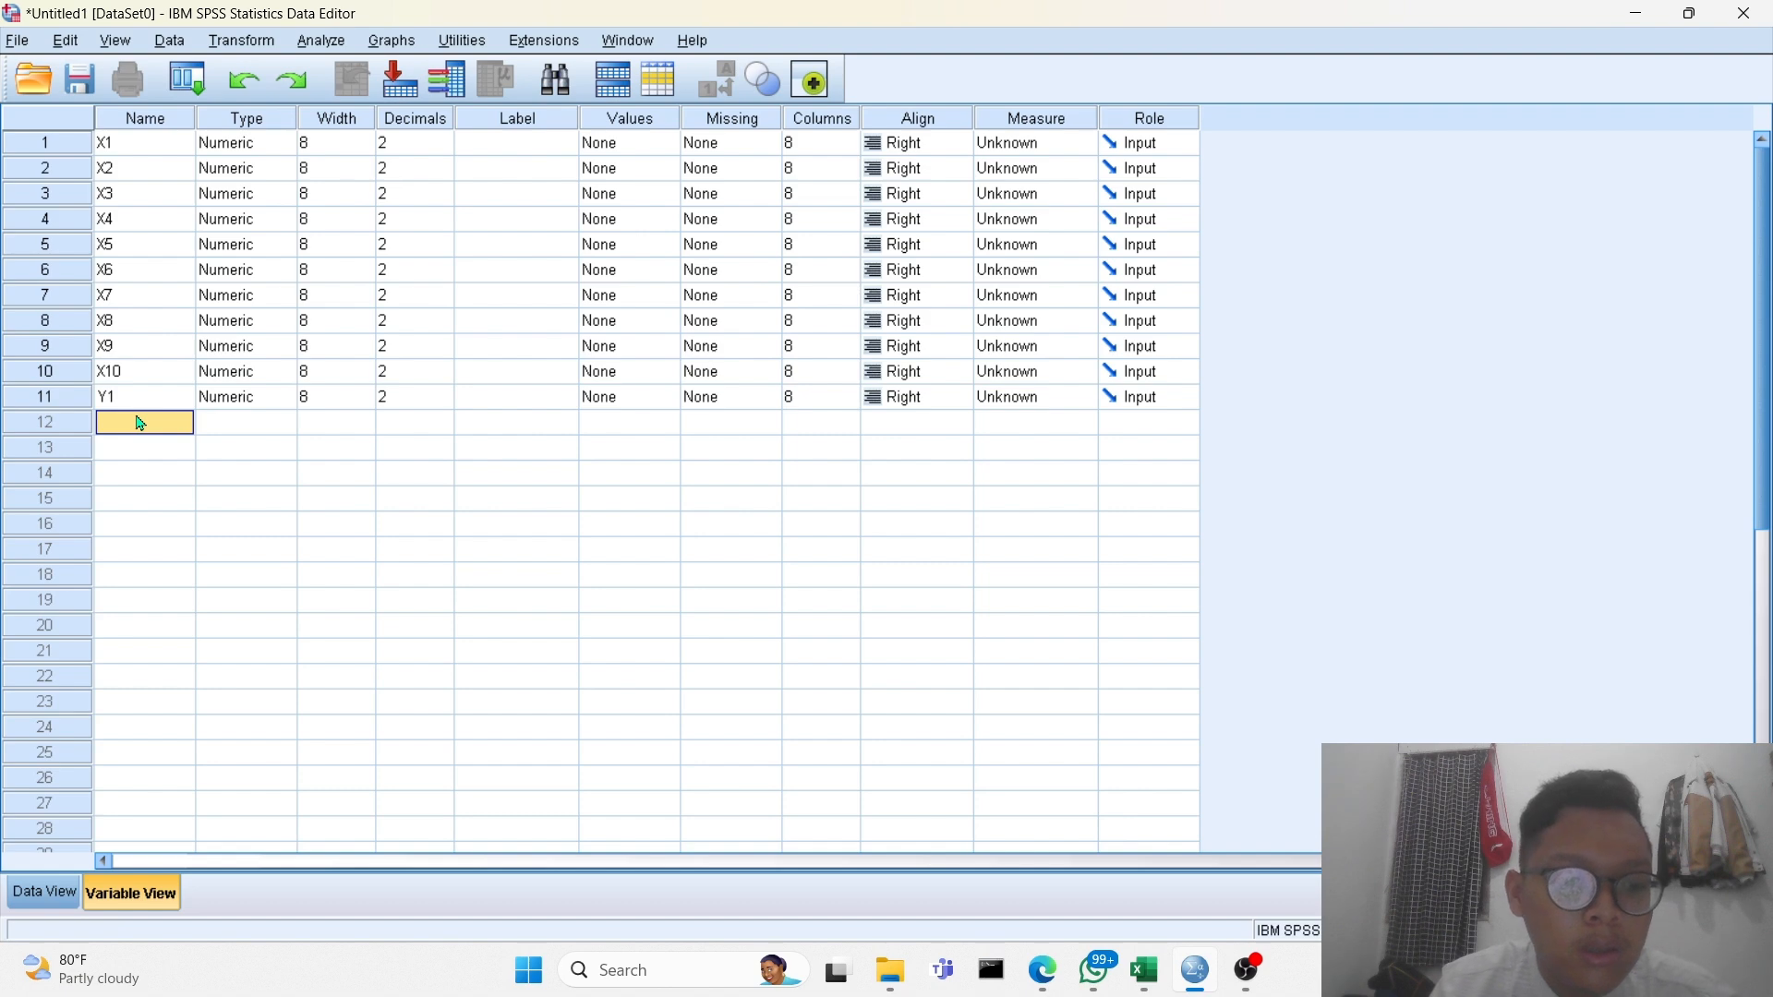
pyautogui.write('Y2')
pyautogui.press('Return')
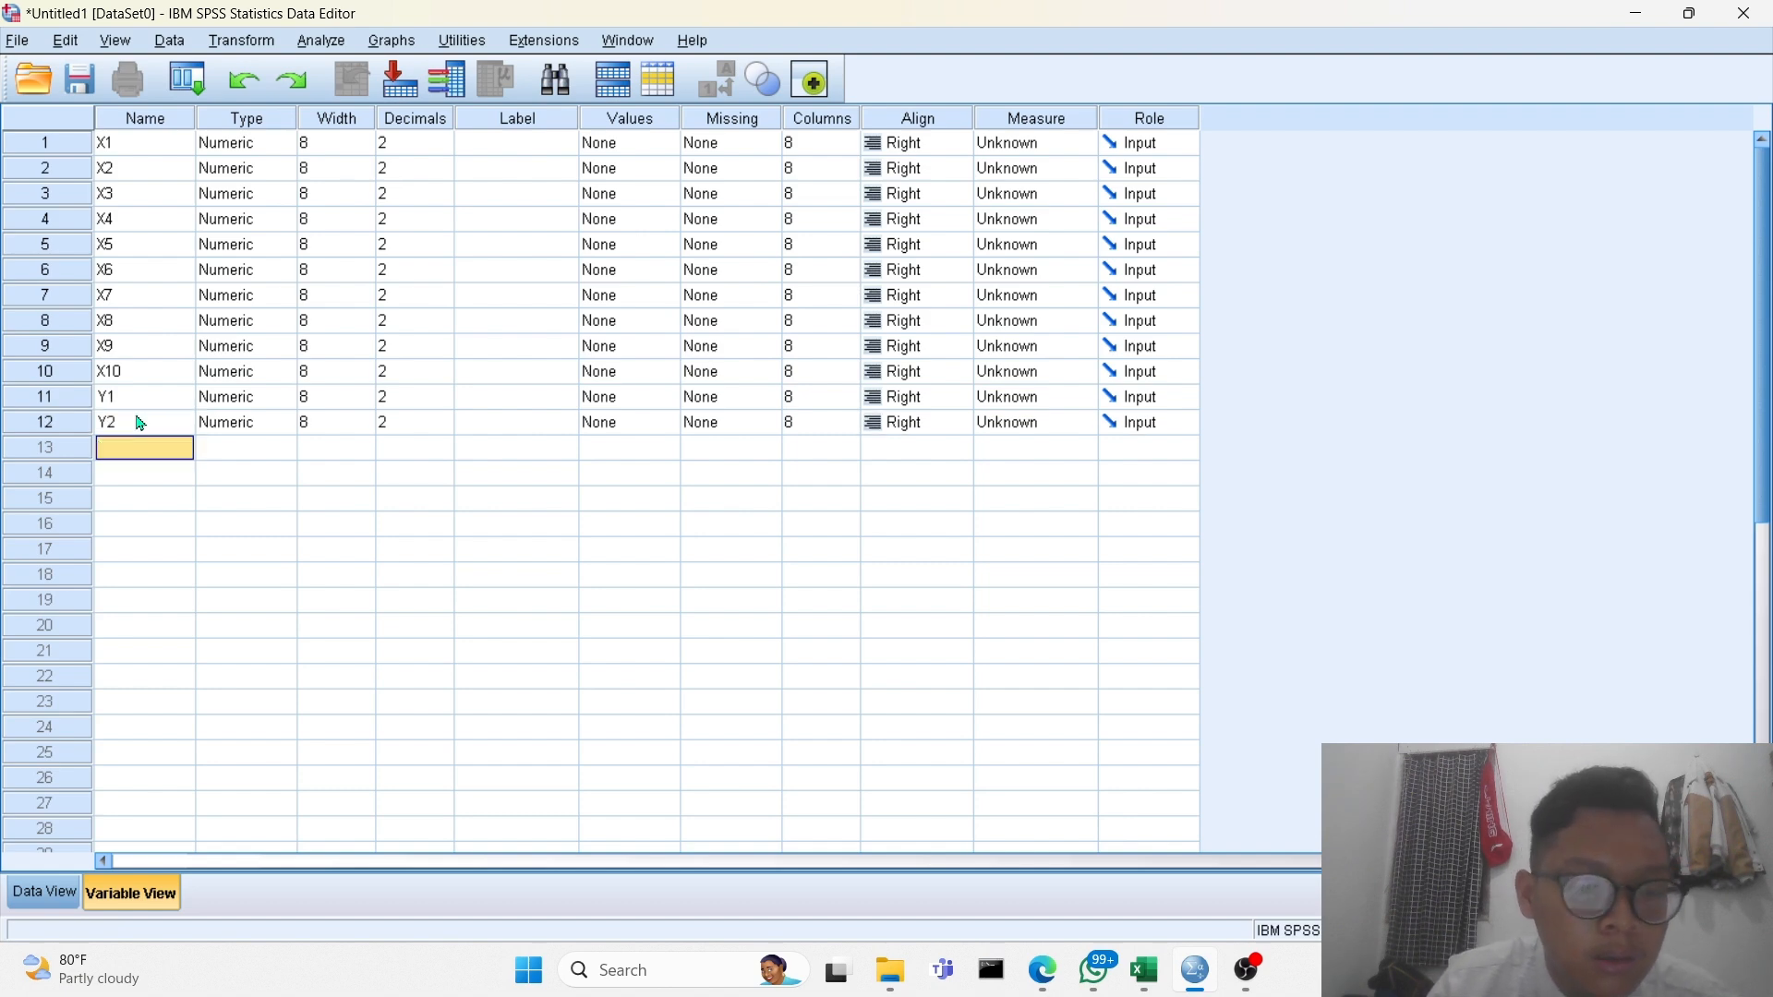
pyautogui.write('Y3')
pyautogui.press('Return')
pyautogui.write('Y4')
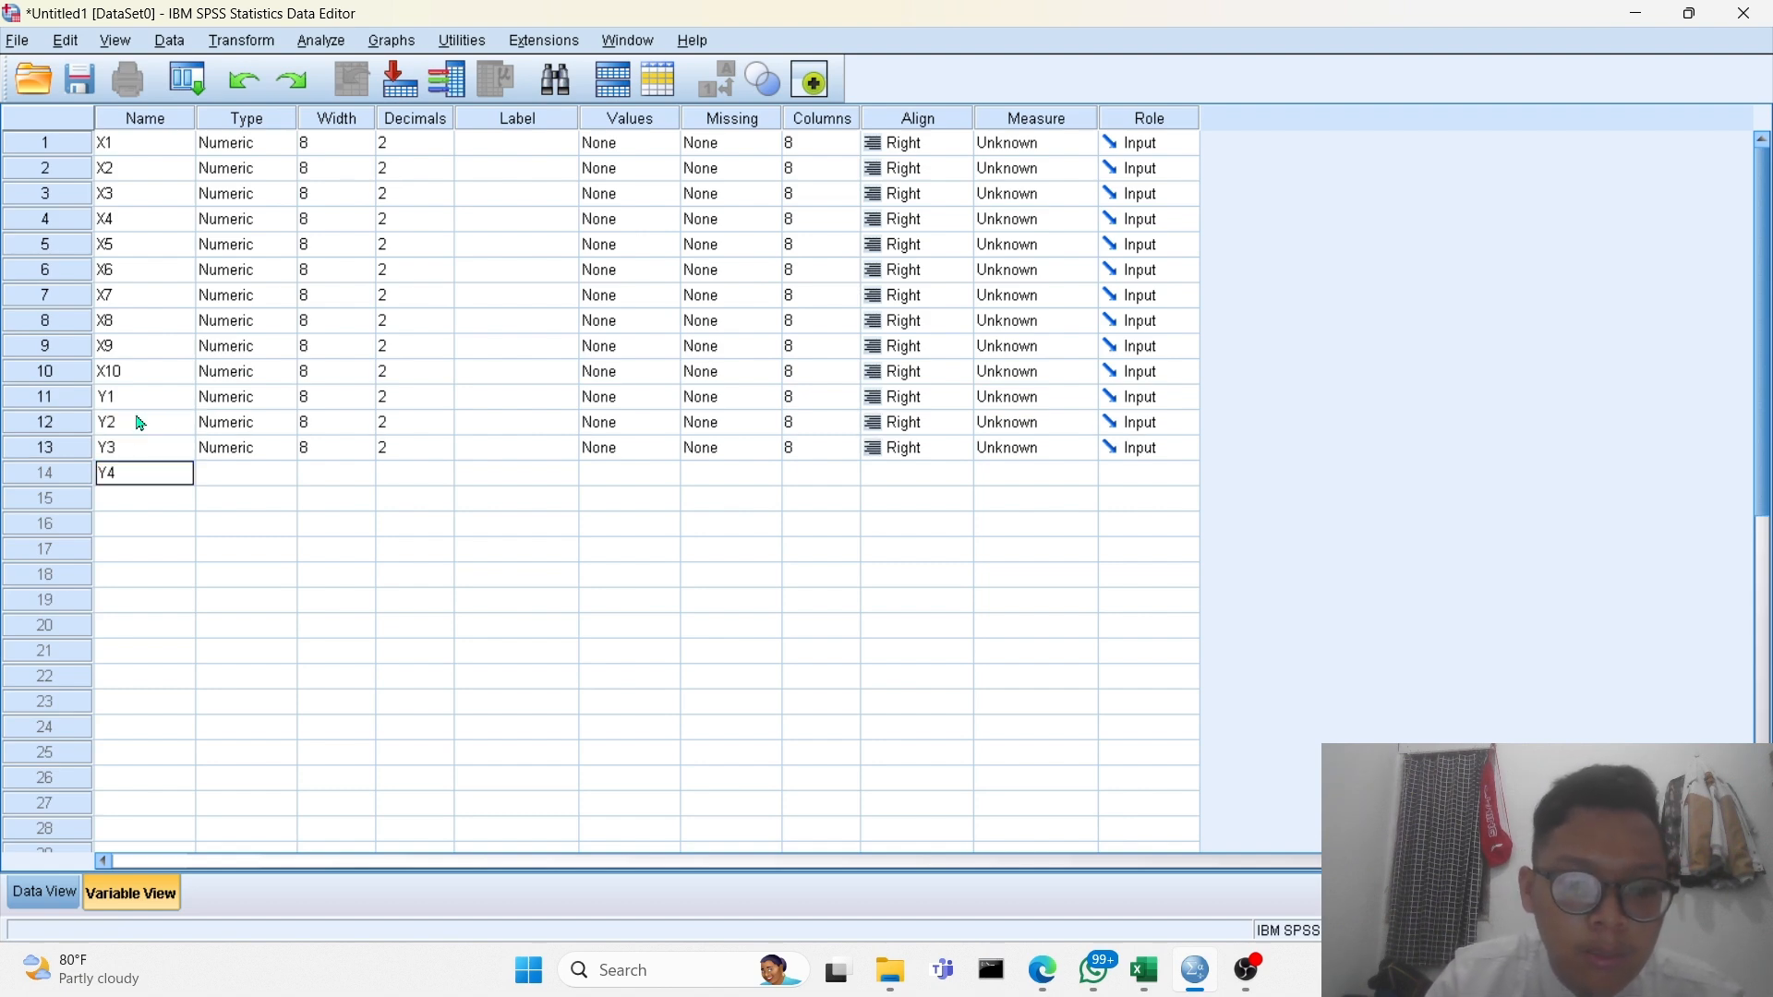
pyautogui.press('Return')
pyautogui.write('Y5')
pyautogui.press('Return')
pyautogui.write('Y6')
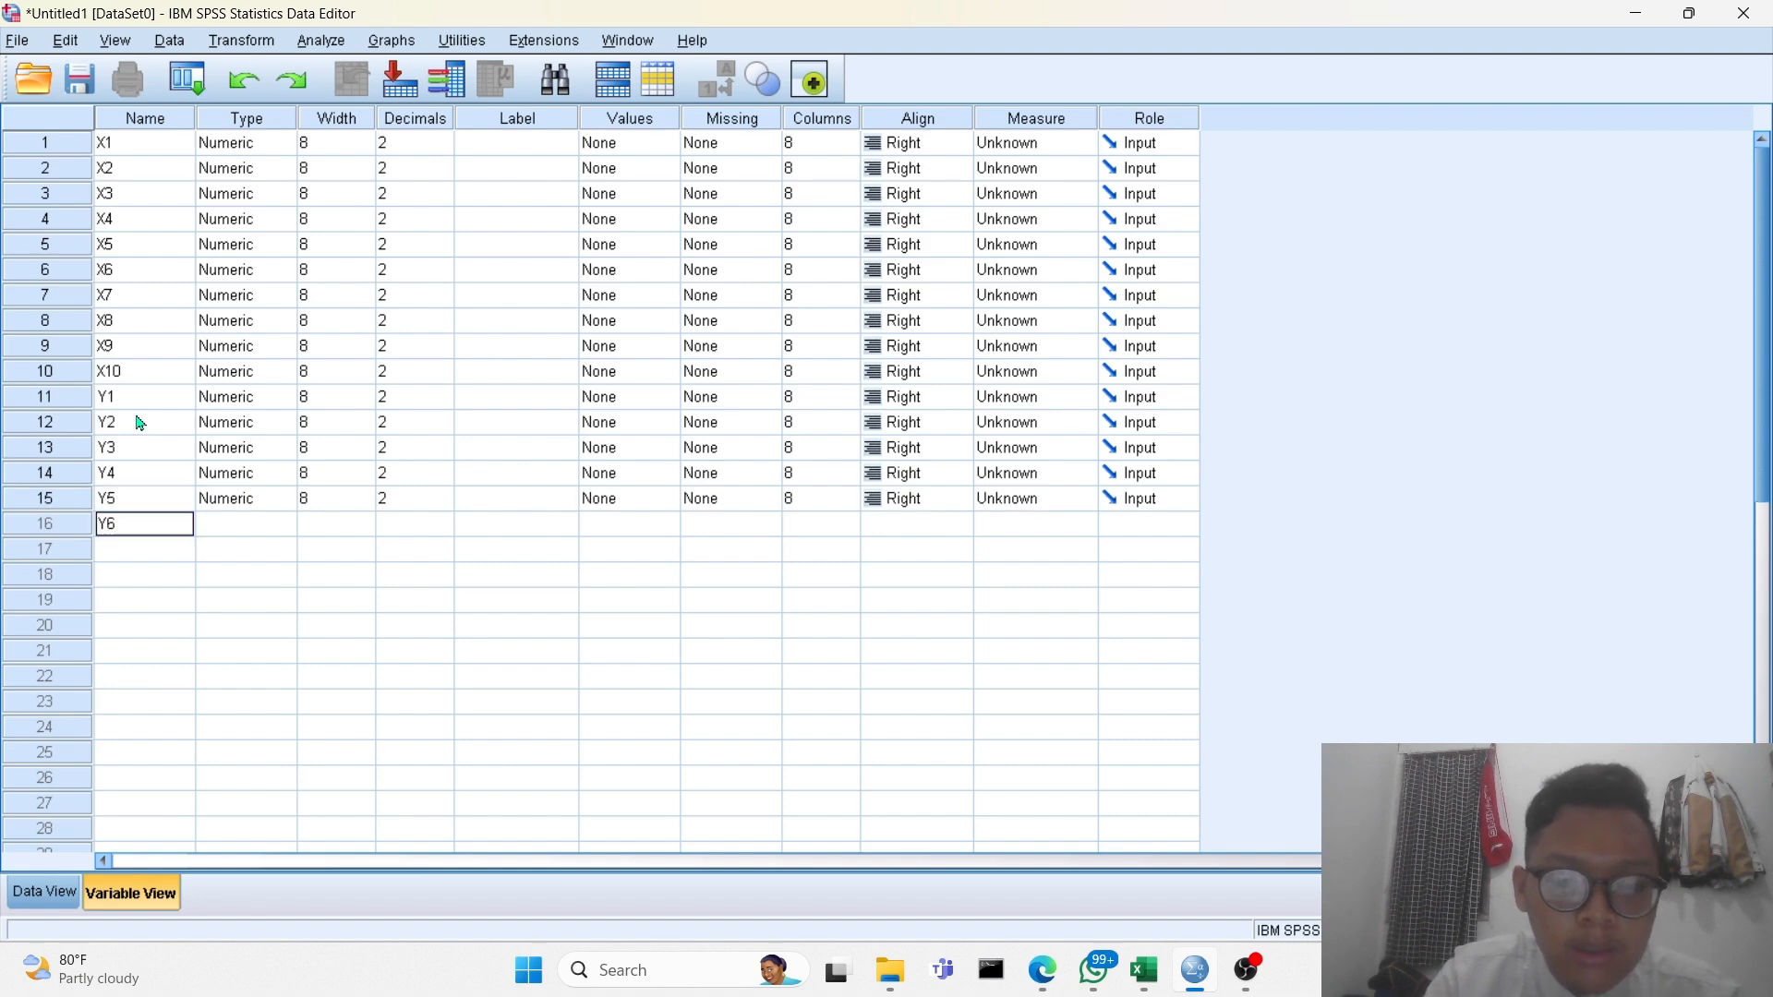
pyautogui.press('Return')
pyautogui.write('Y7')
pyautogui.press('Return')
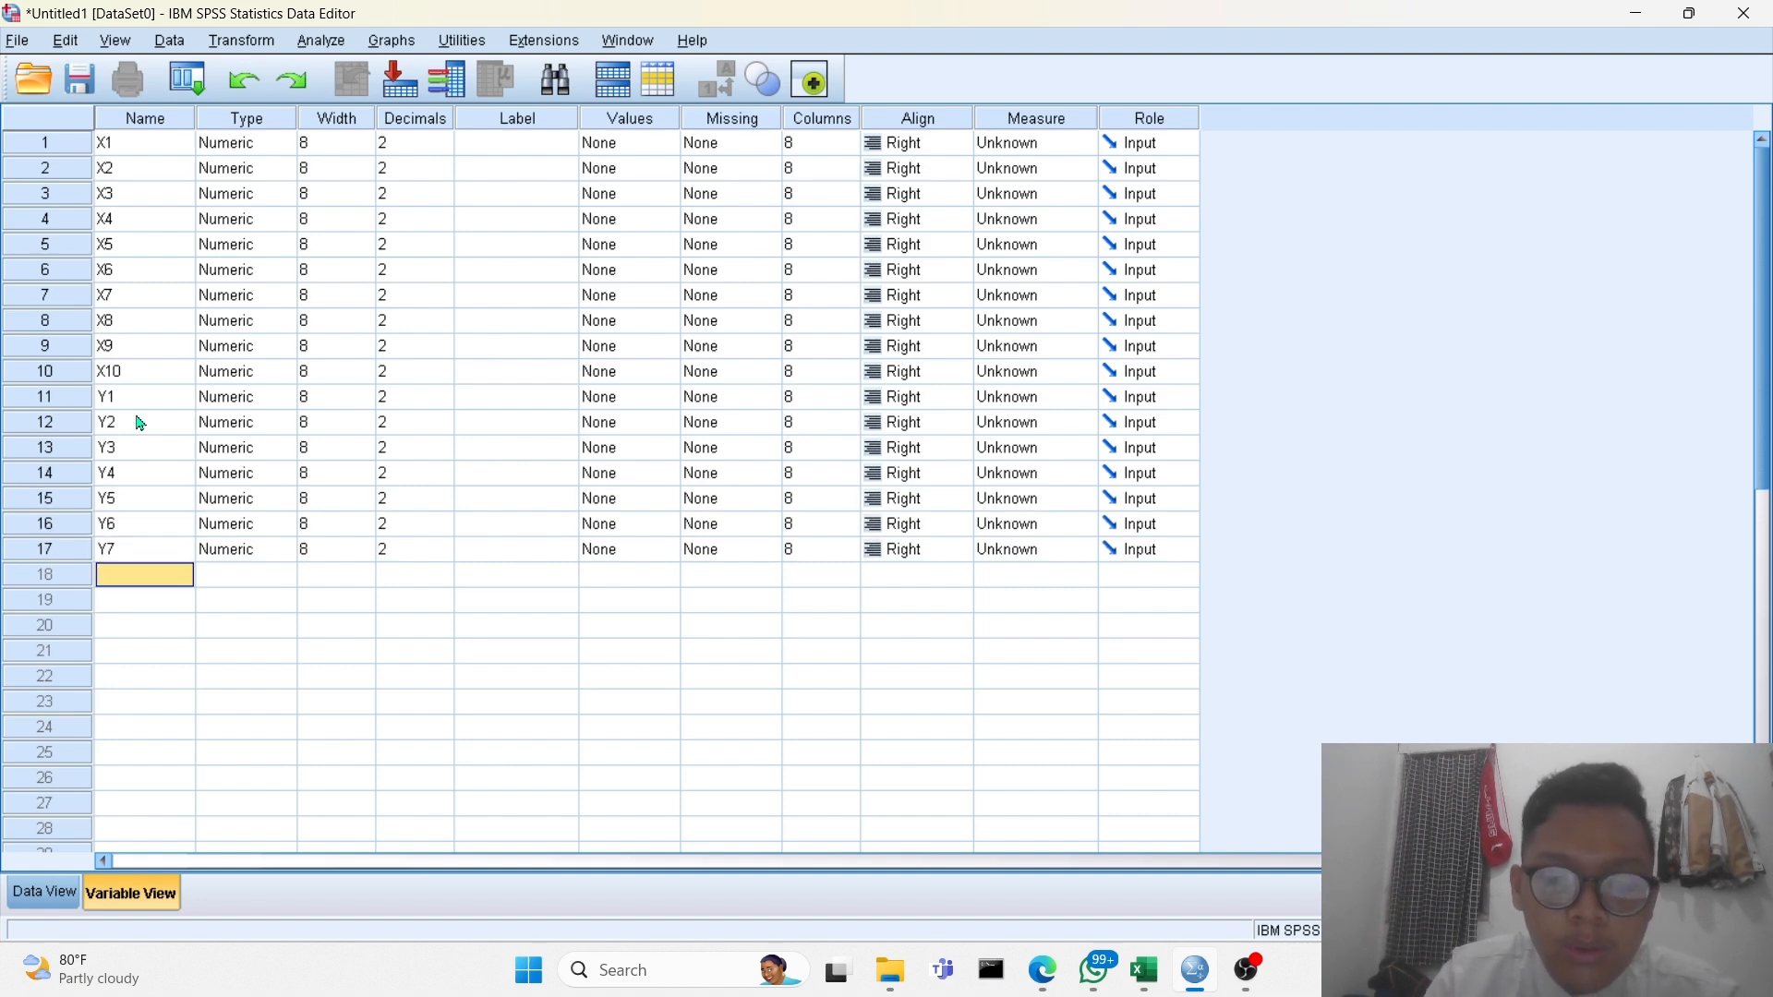
pyautogui.write('Y8')
pyautogui.press('Return')
pyautogui.write('Y')
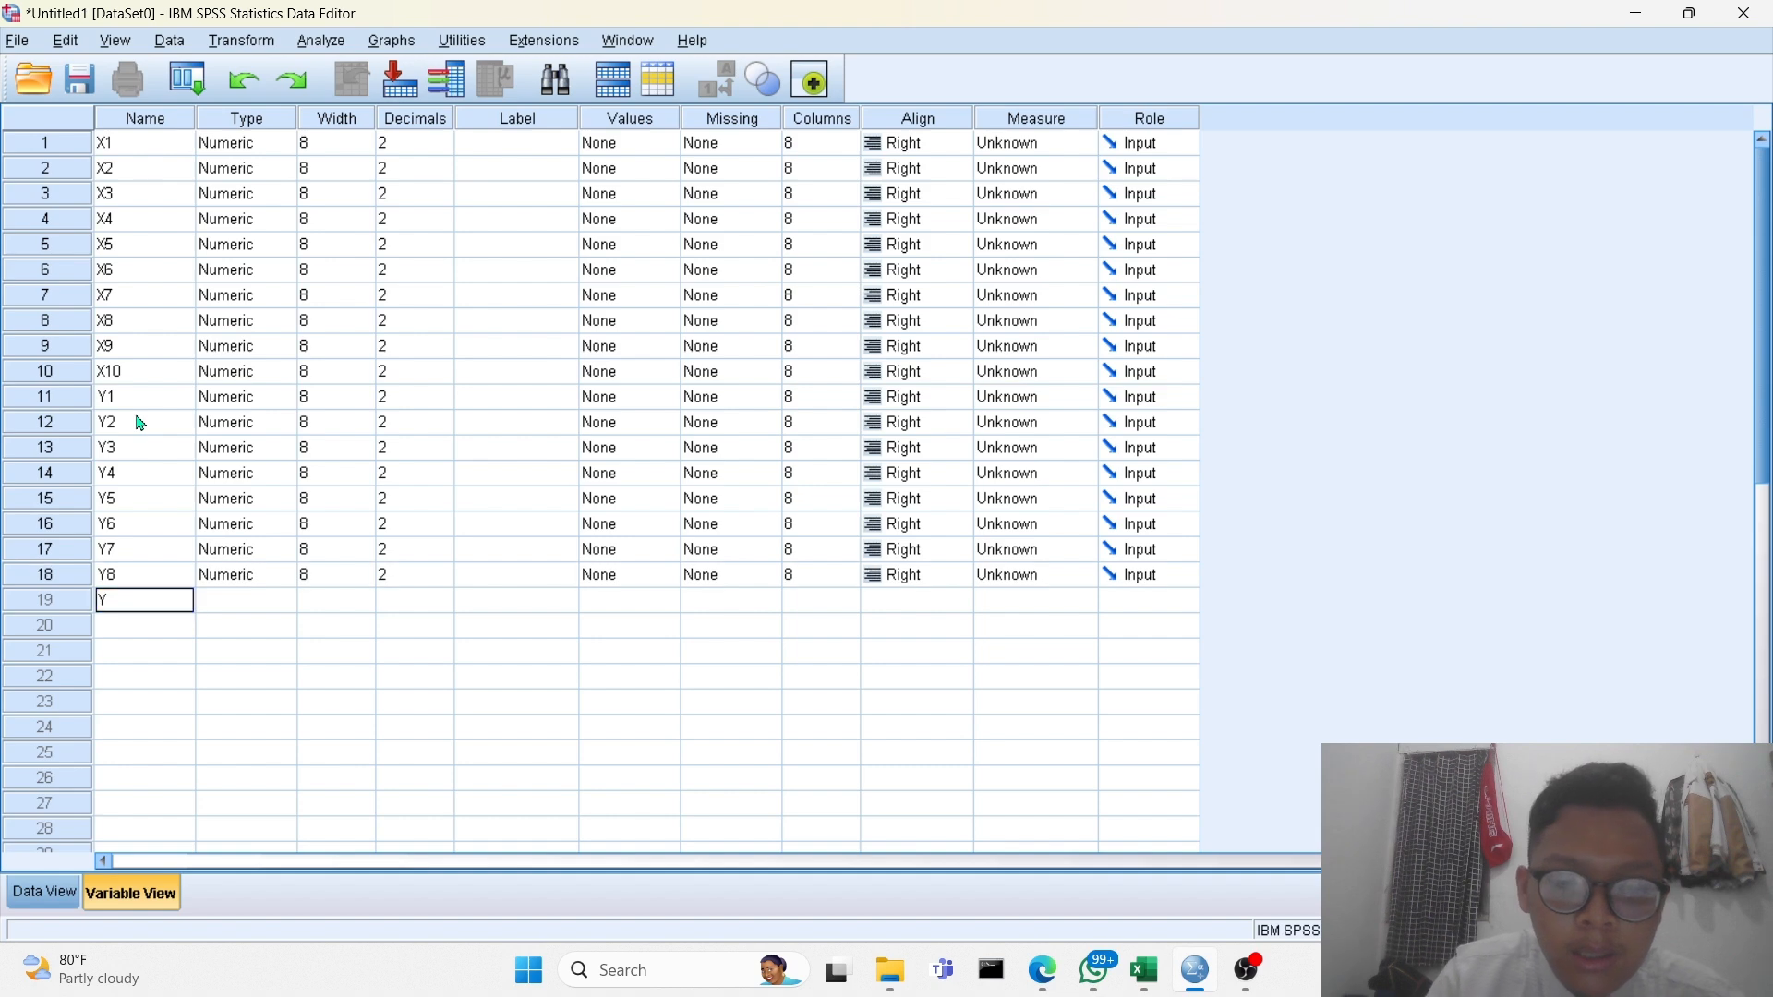
pyautogui.write('9')
pyautogui.press('Return')
pyautogui.write('Y10')
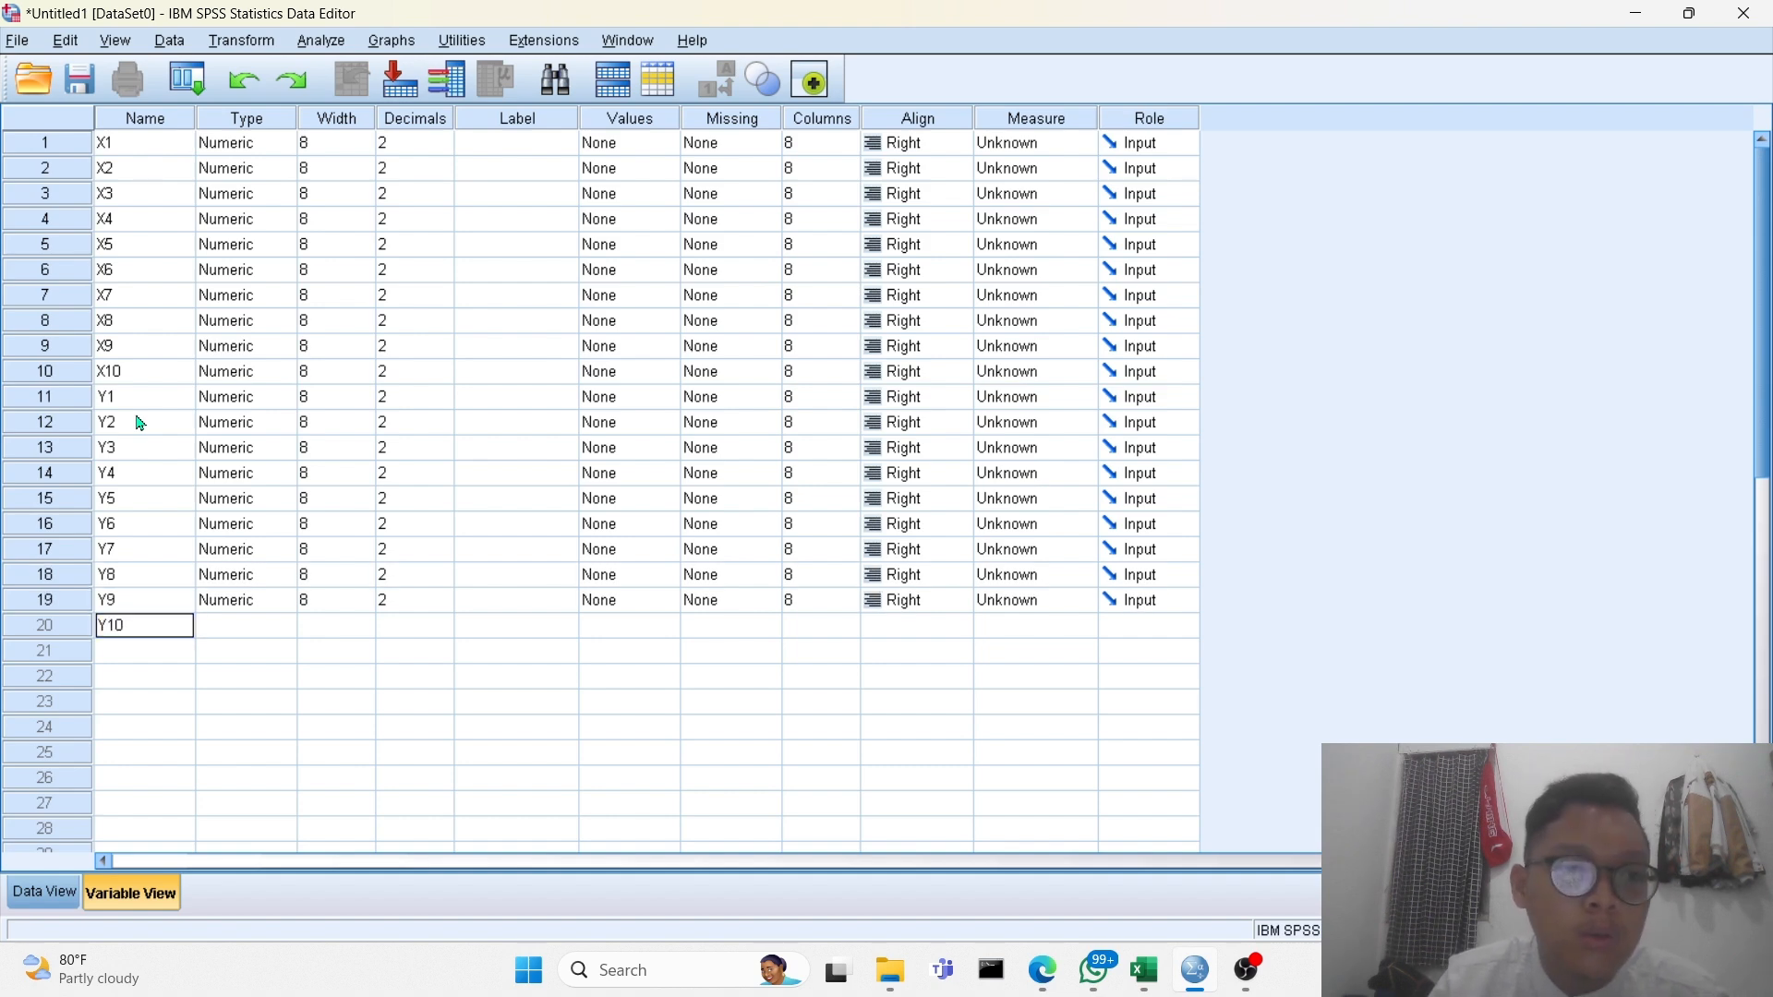
pyautogui.press('Return')
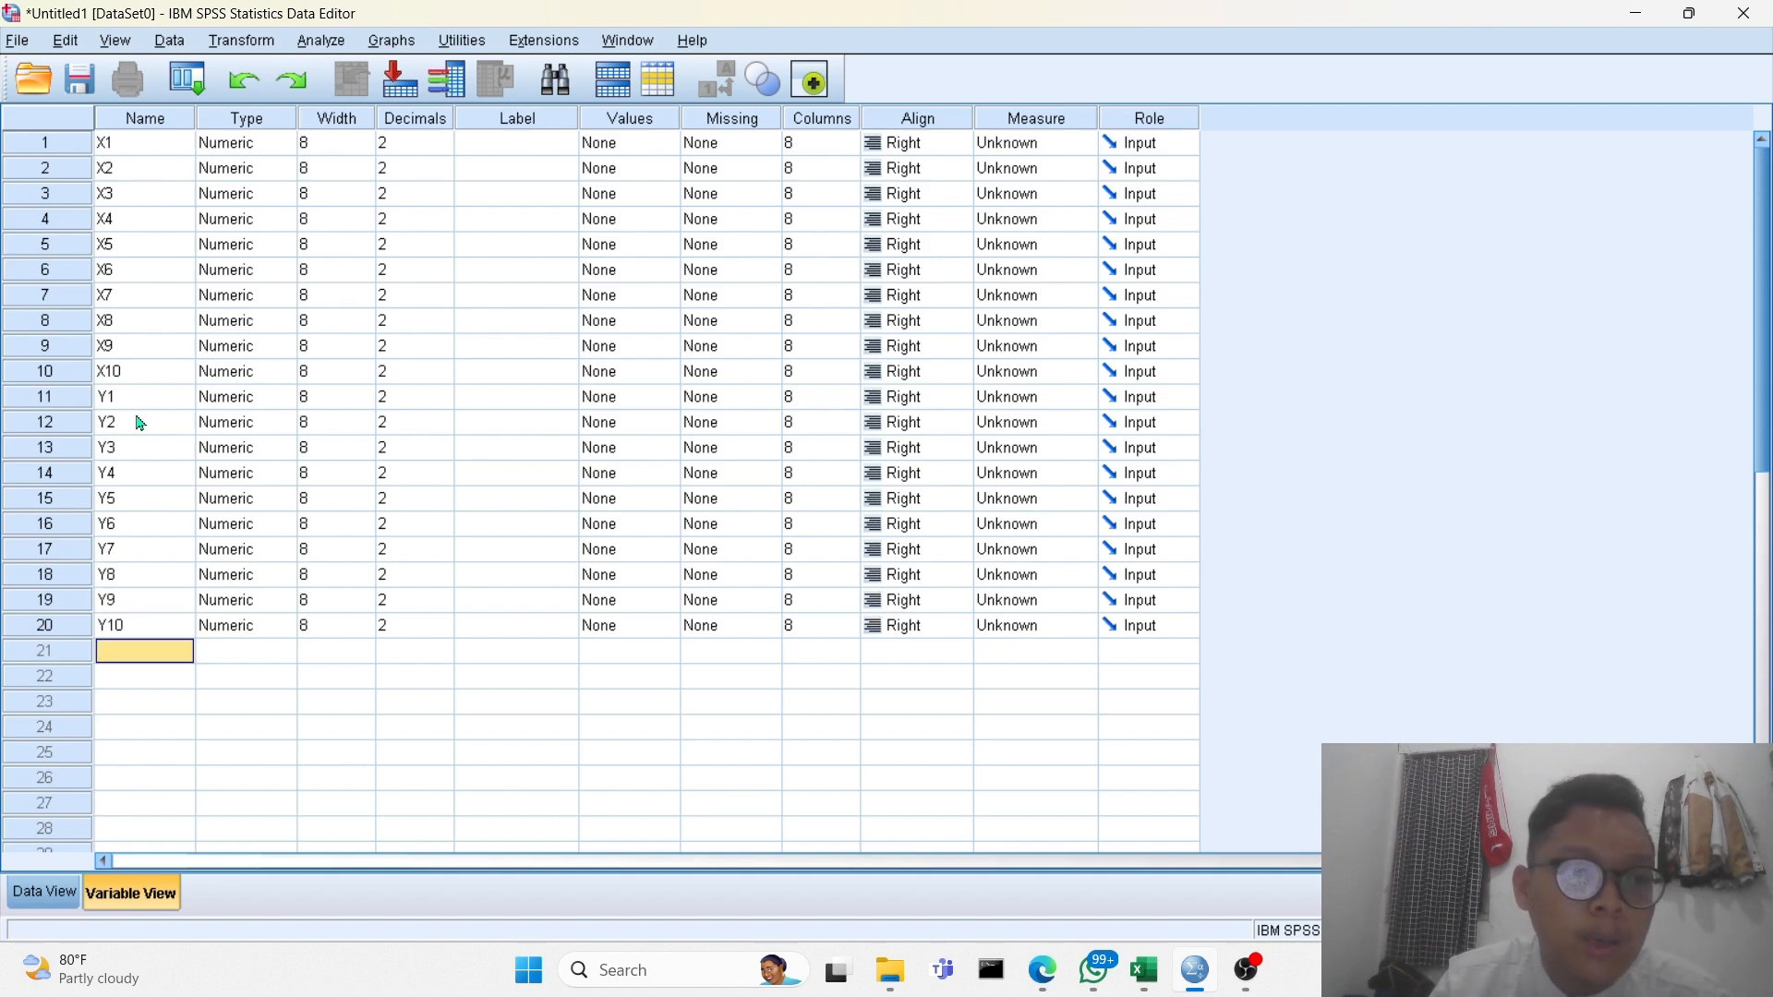
# Add ten variables named Z1 through Z10 below Y10, correcting the mistyped name Z3Z to Z3.
pyautogui.write('Z1')
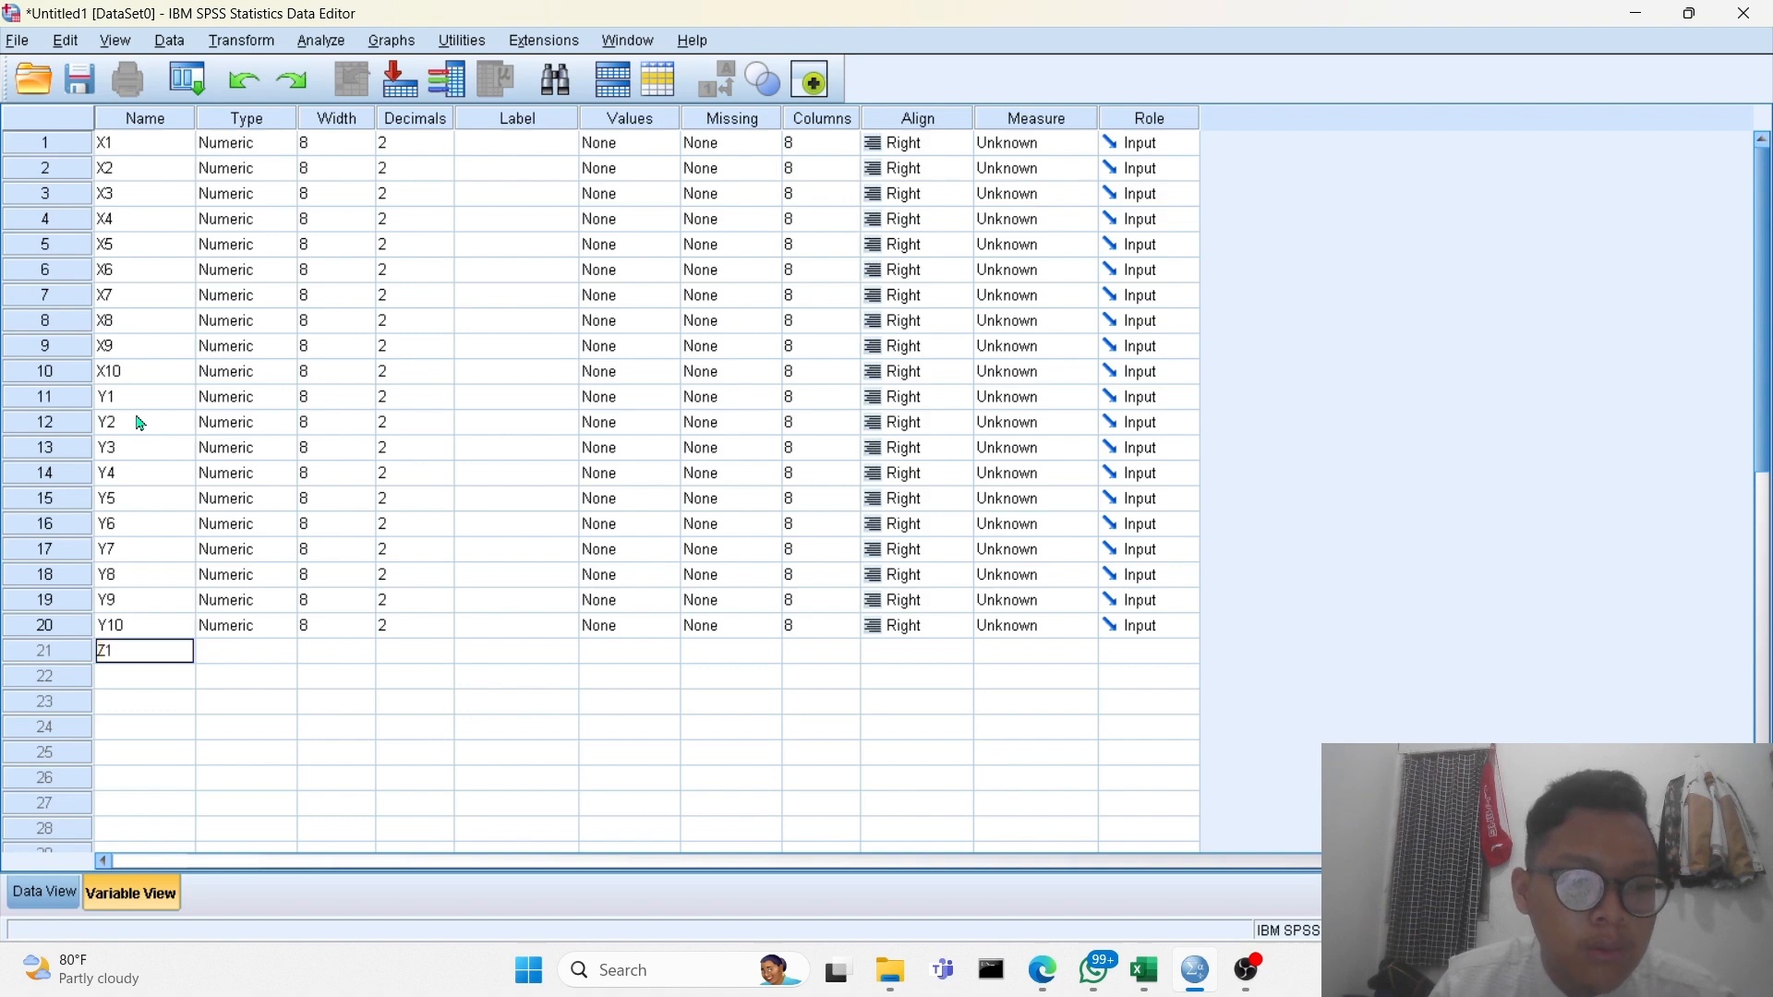
pyautogui.press('Return')
pyautogui.write('Z2')
pyautogui.press('Return')
pyautogui.write('Z3')
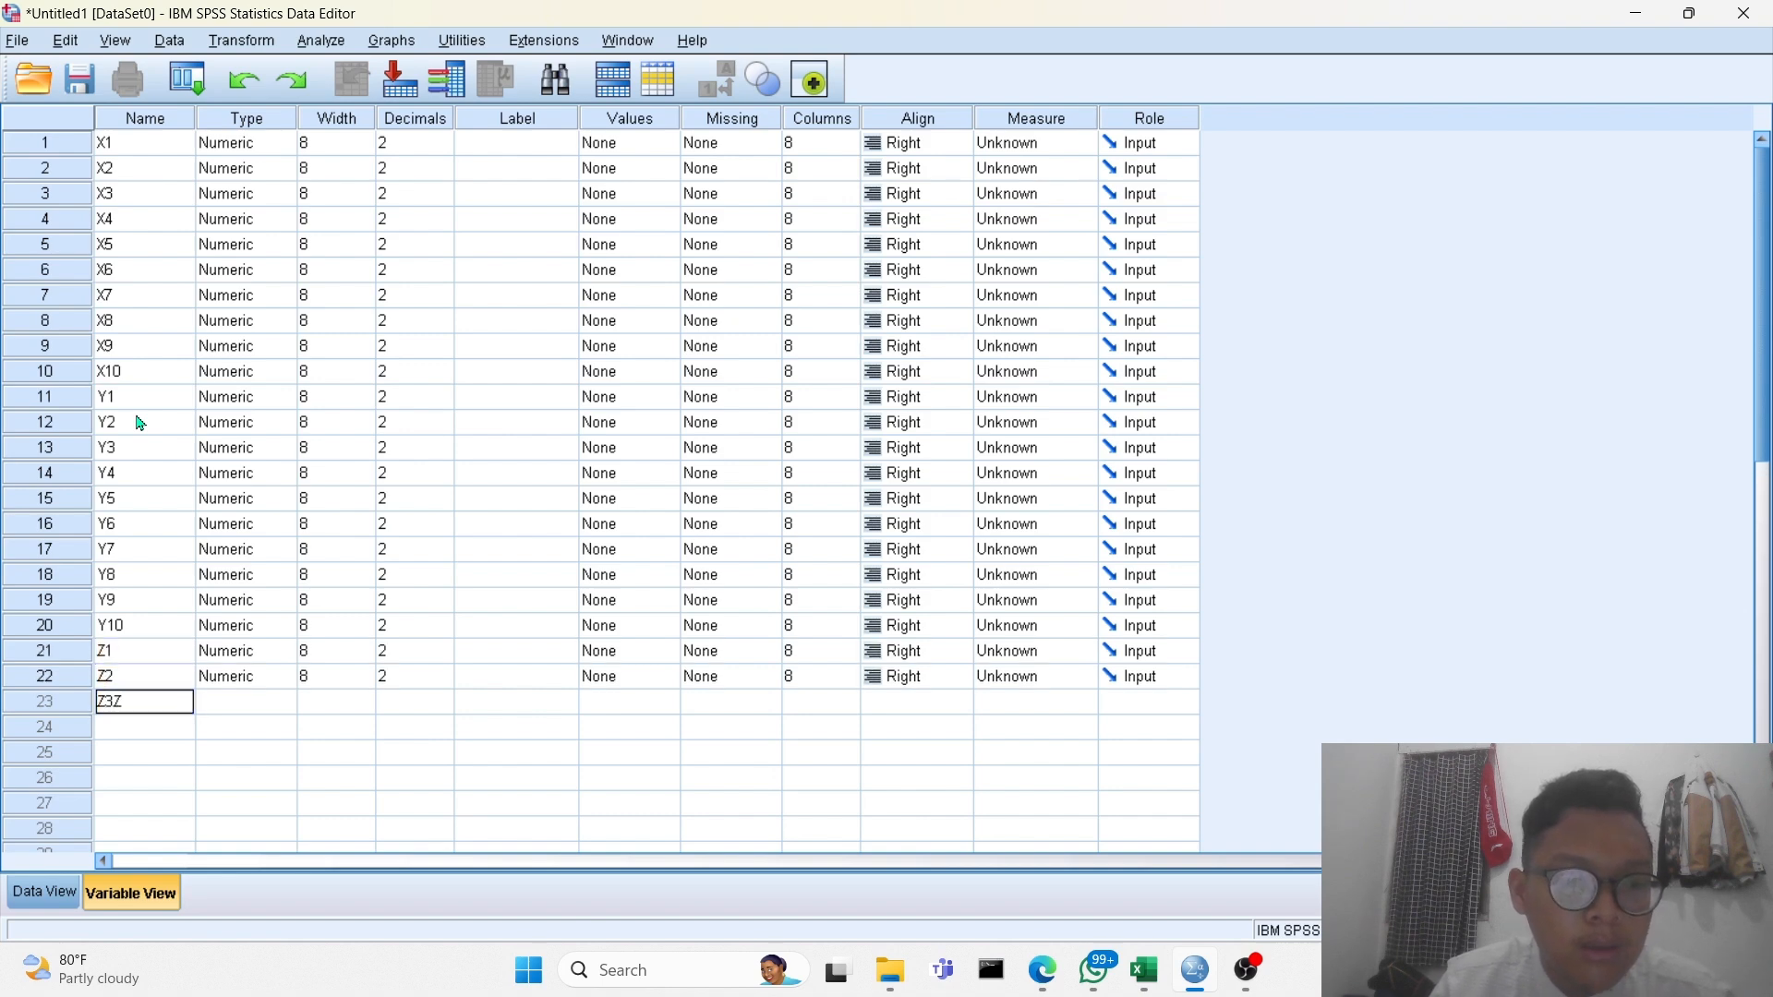
pyautogui.write('Z')
pyautogui.press('Return')
pyautogui.press('Up')
pyautogui.press('BackSpace')
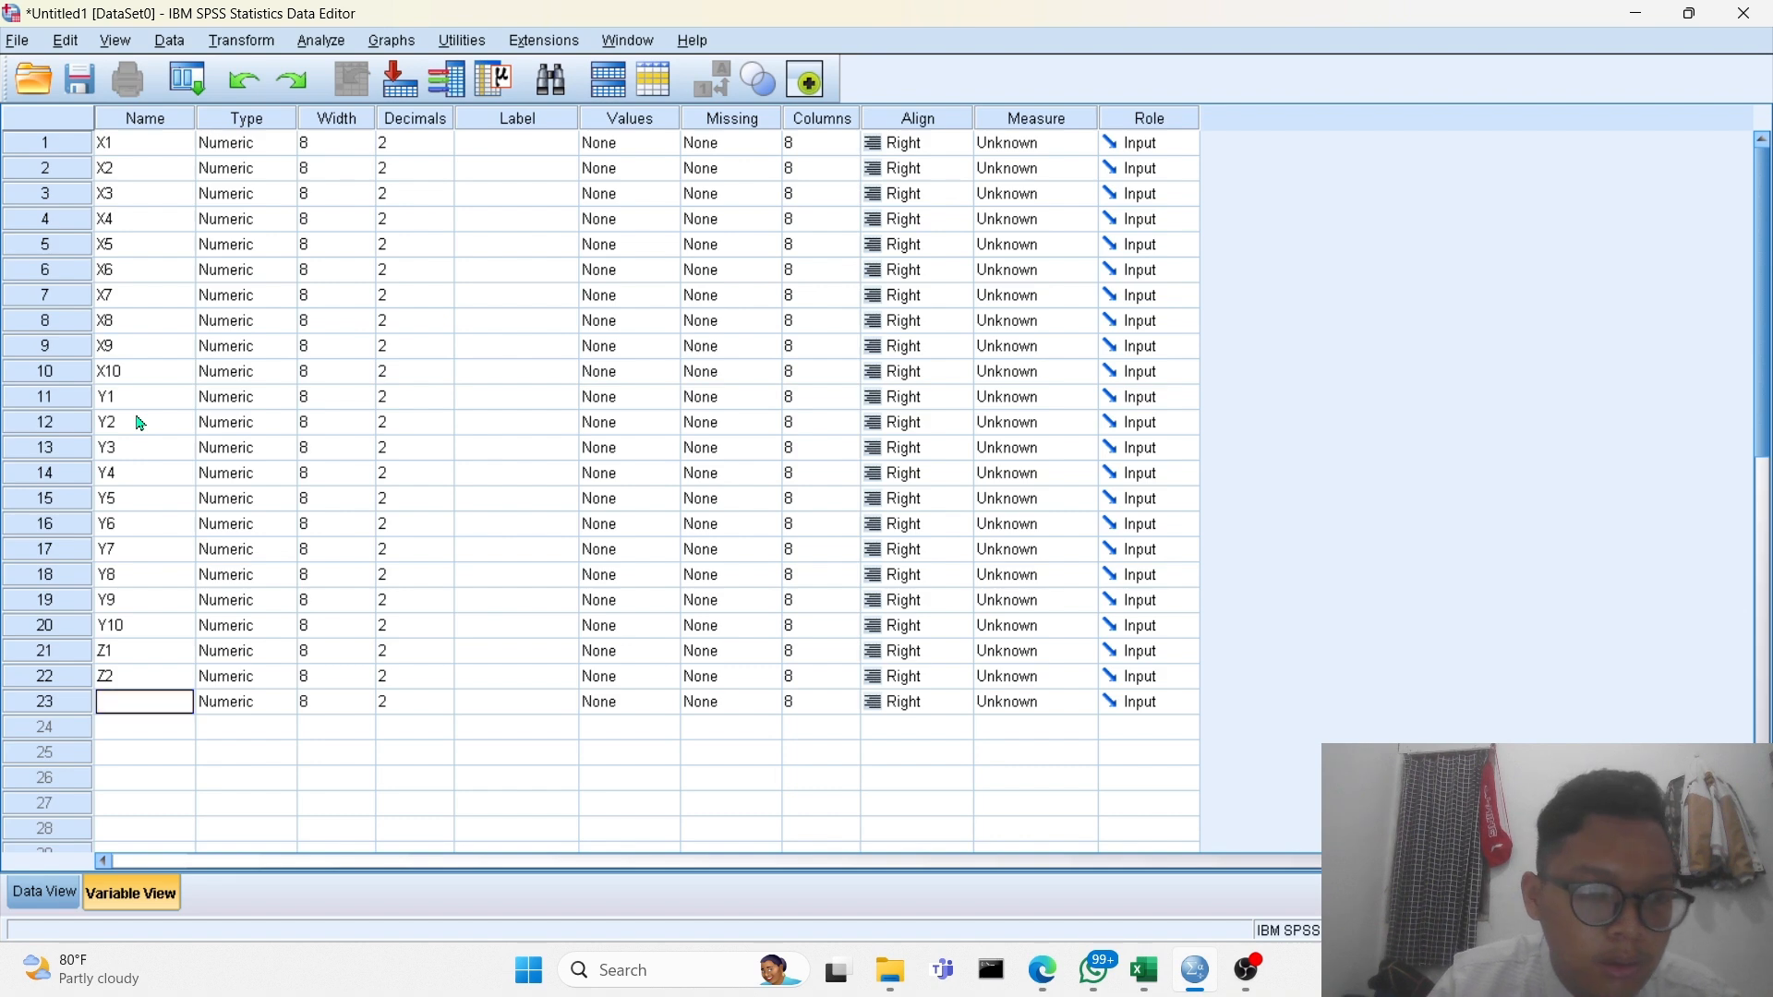
pyautogui.write('Z3')
pyautogui.press('Return')
pyautogui.write('Z')
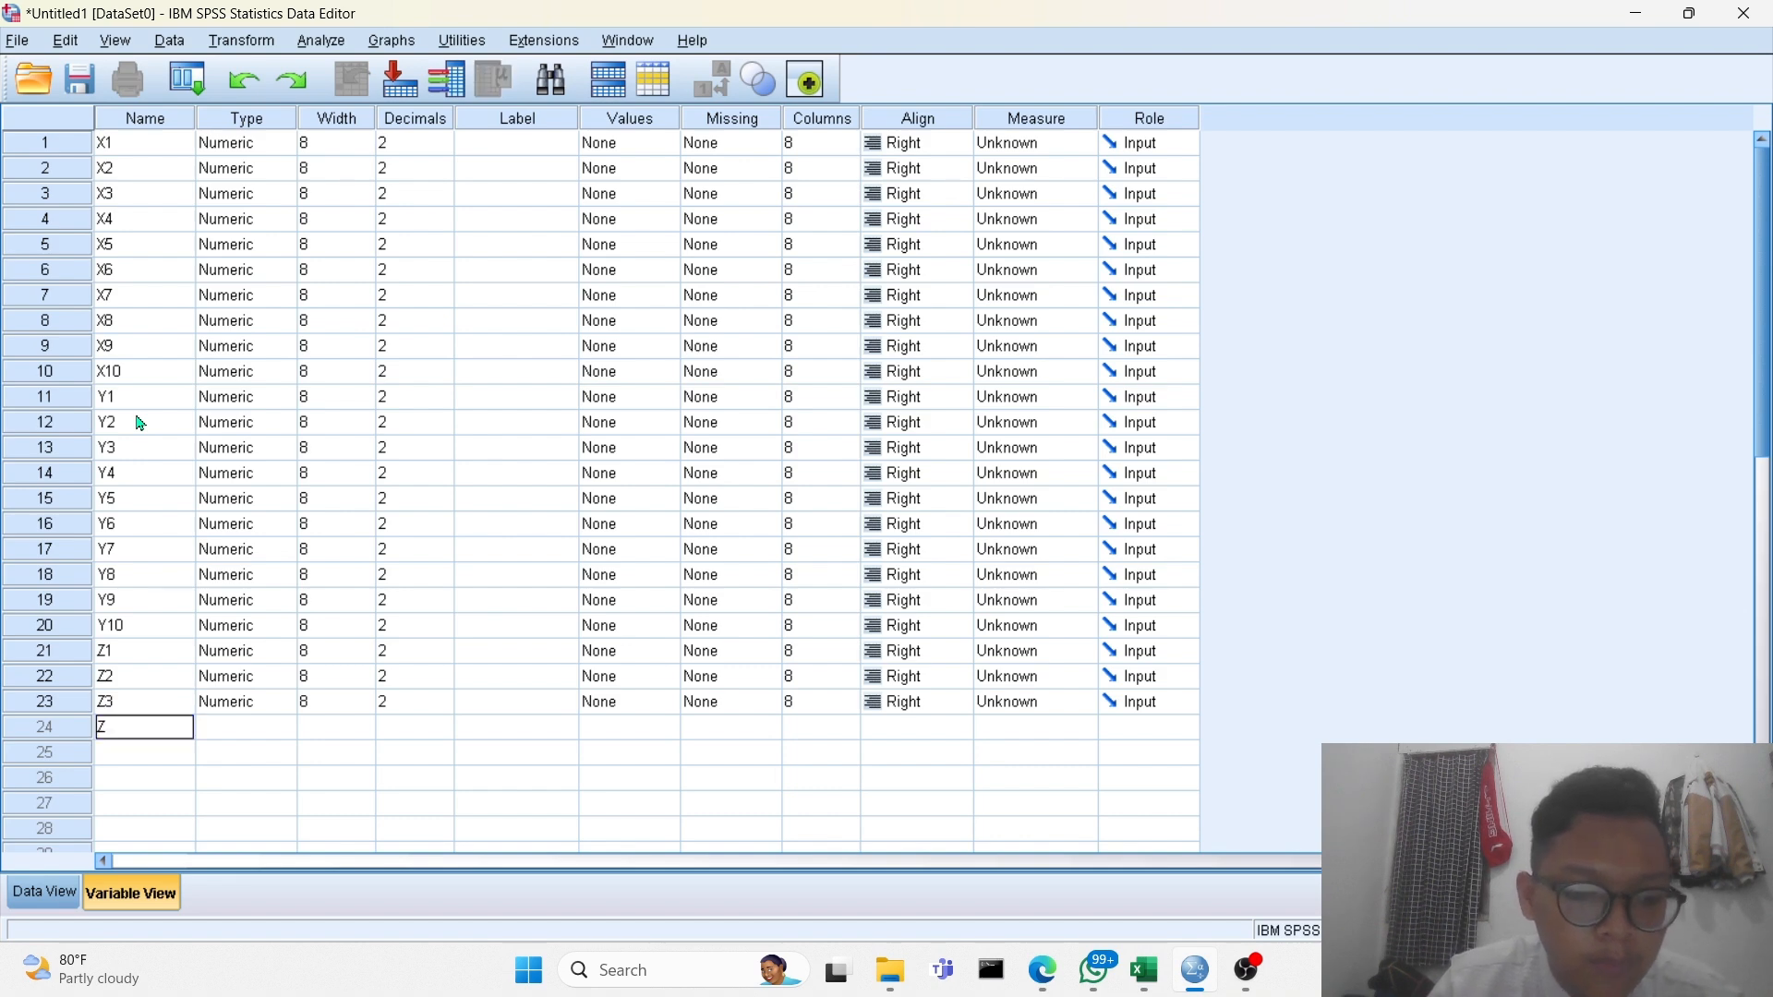
pyautogui.write('4')
pyautogui.press('Return')
pyautogui.write('Z5')
pyautogui.press('Return')
pyautogui.write('Z')
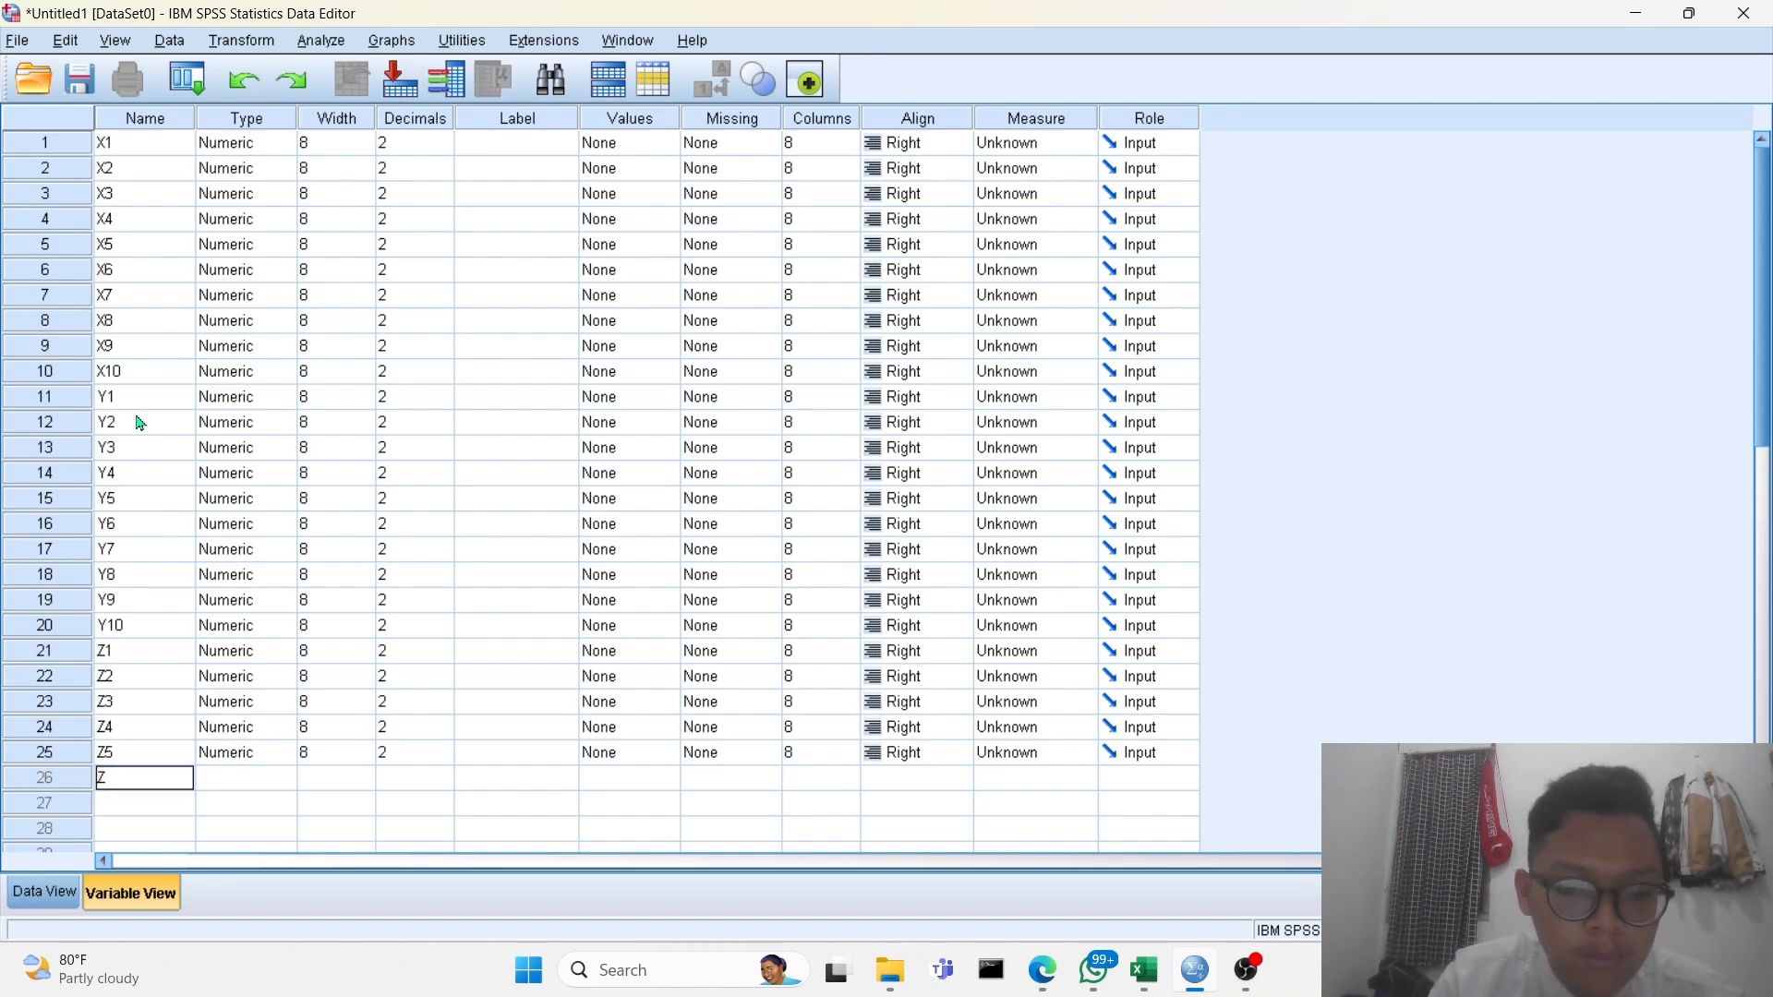
pyautogui.write('6')
pyautogui.press('Return')
pyautogui.write('Z')
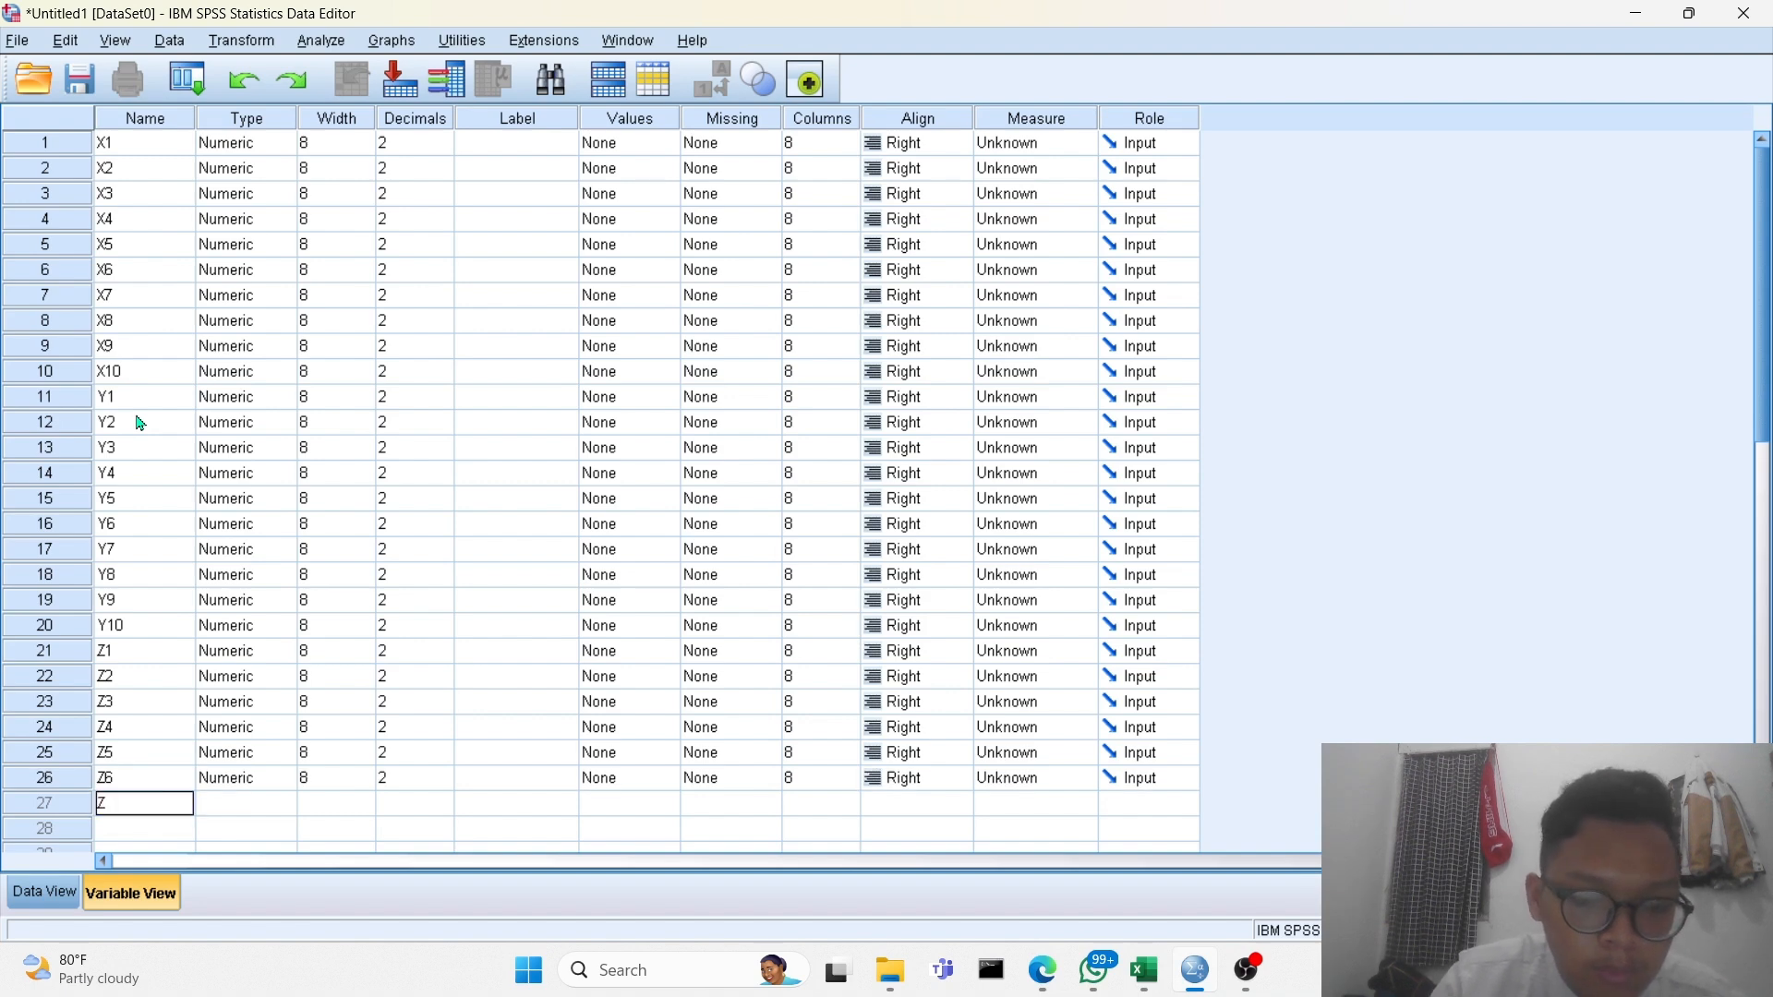
pyautogui.write('7')
pyautogui.press('Return')
pyautogui.write('Z')
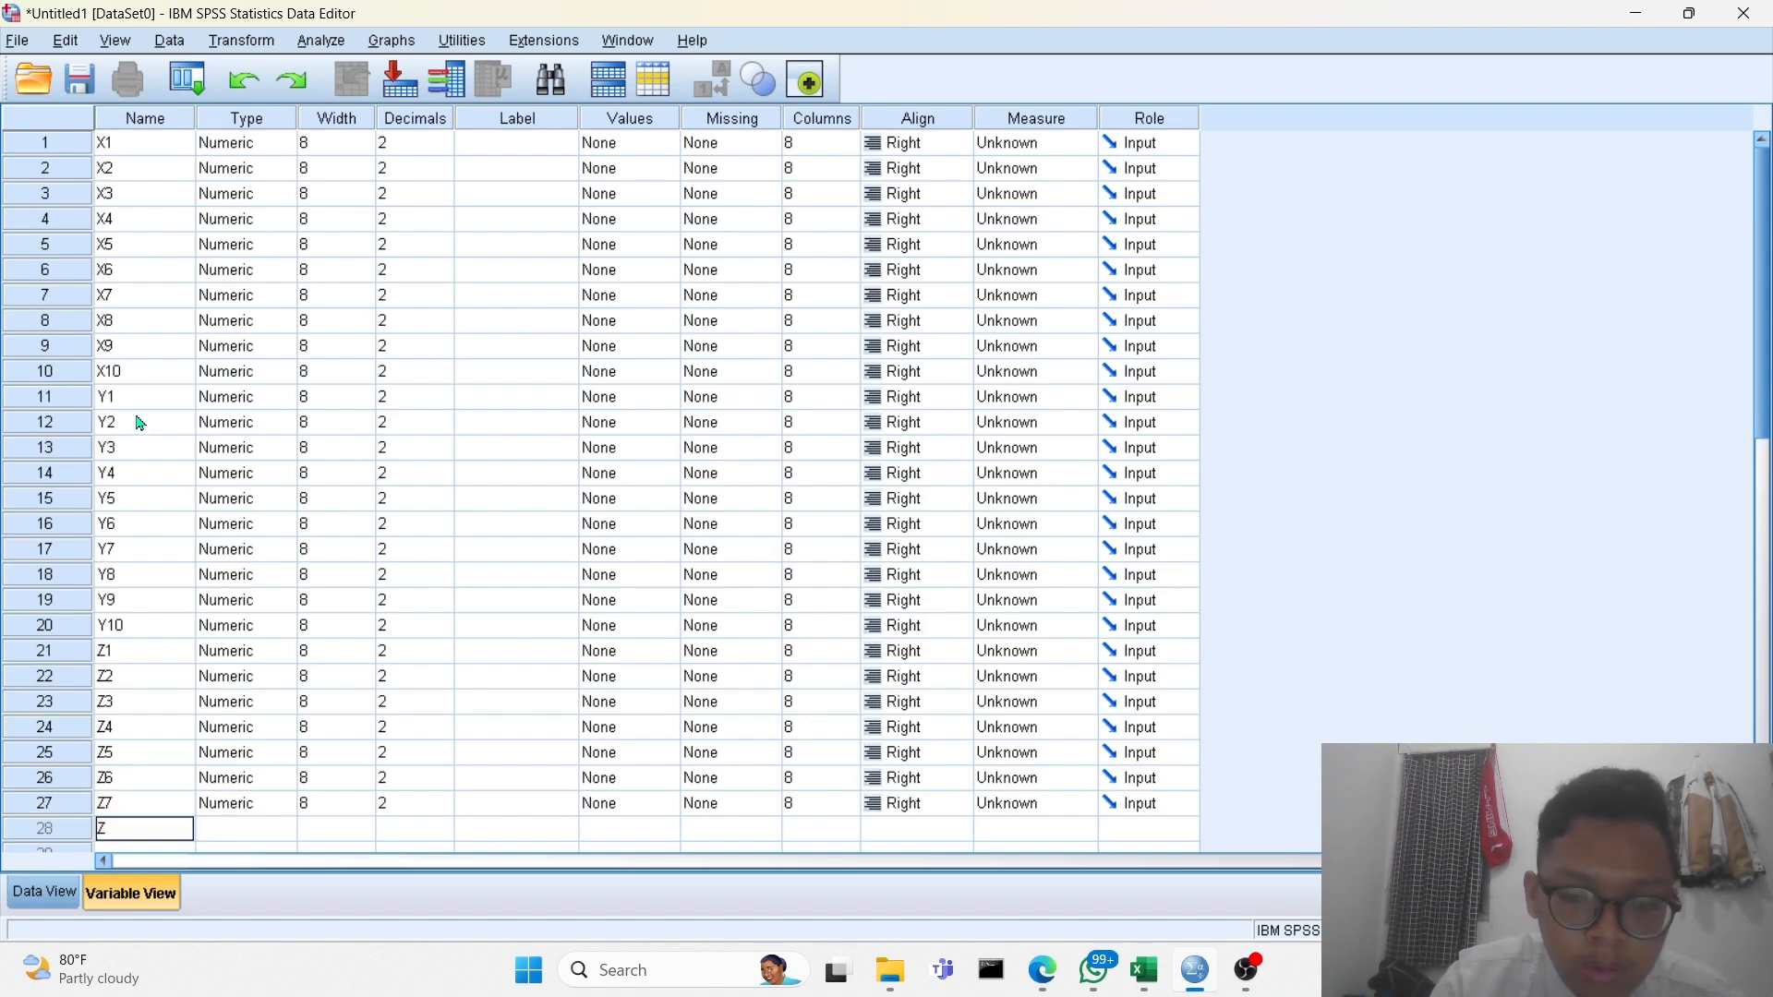
pyautogui.write('8')
pyautogui.press('Return')
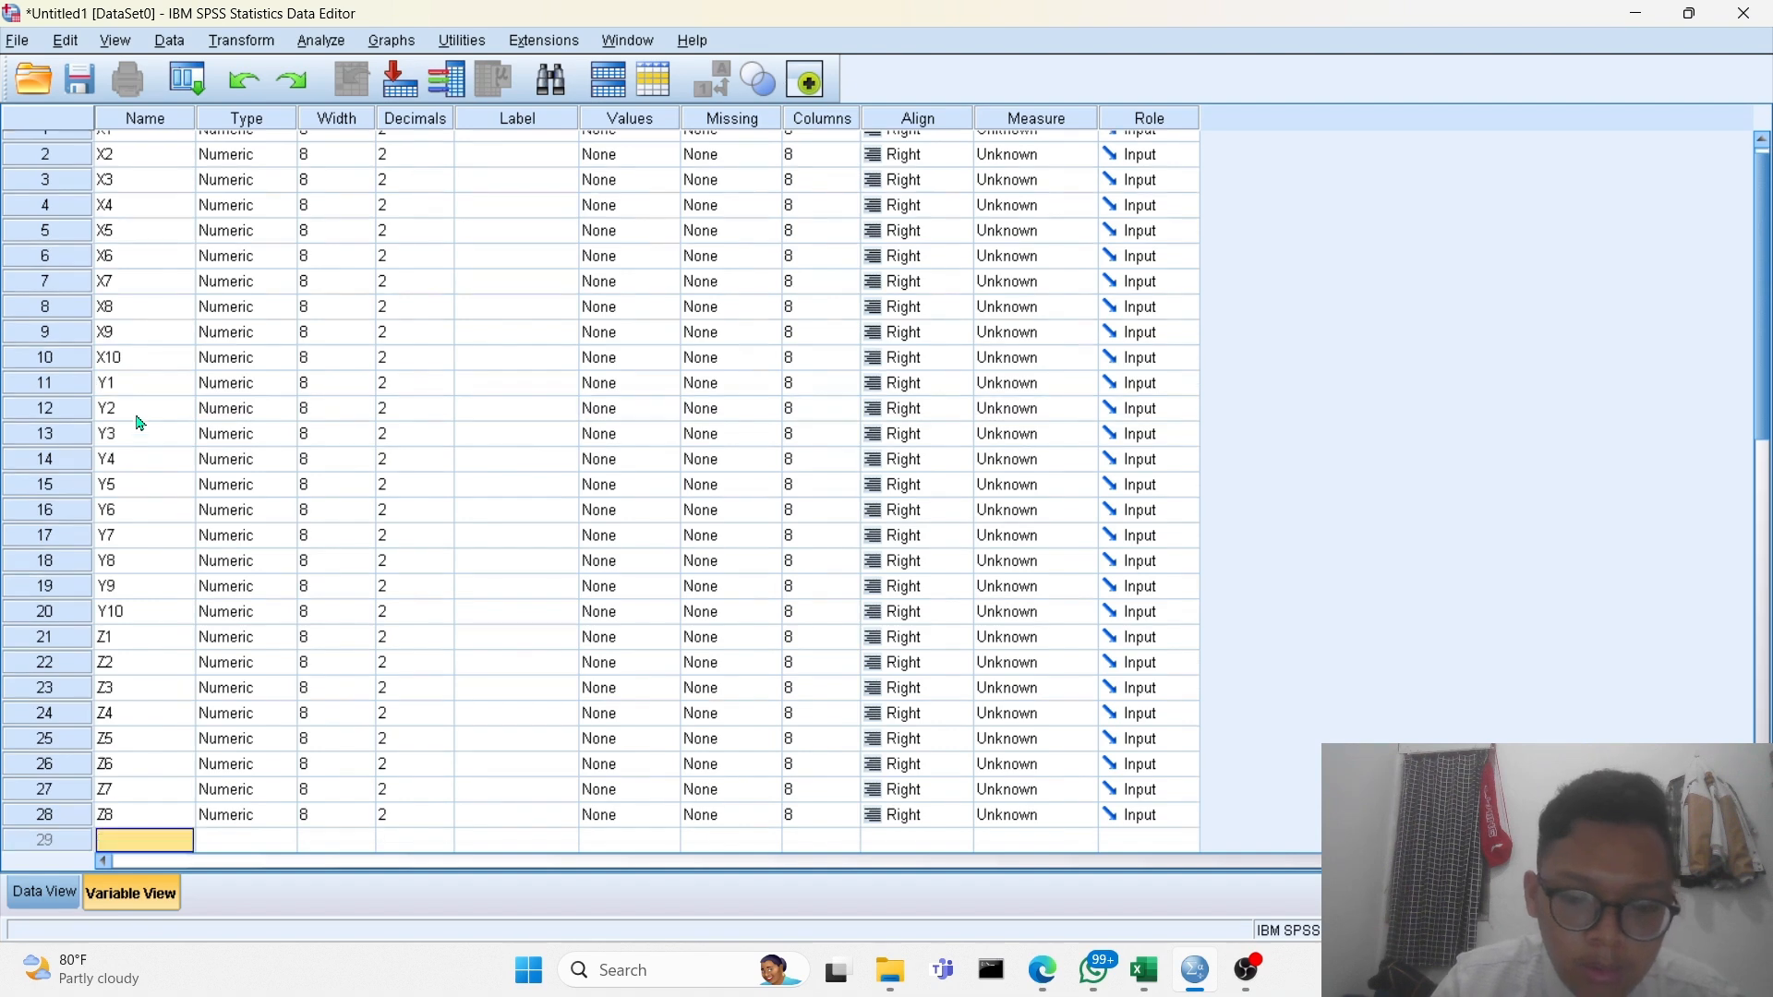
pyautogui.write('Z9')
pyautogui.press('Return')
pyautogui.write('Z')
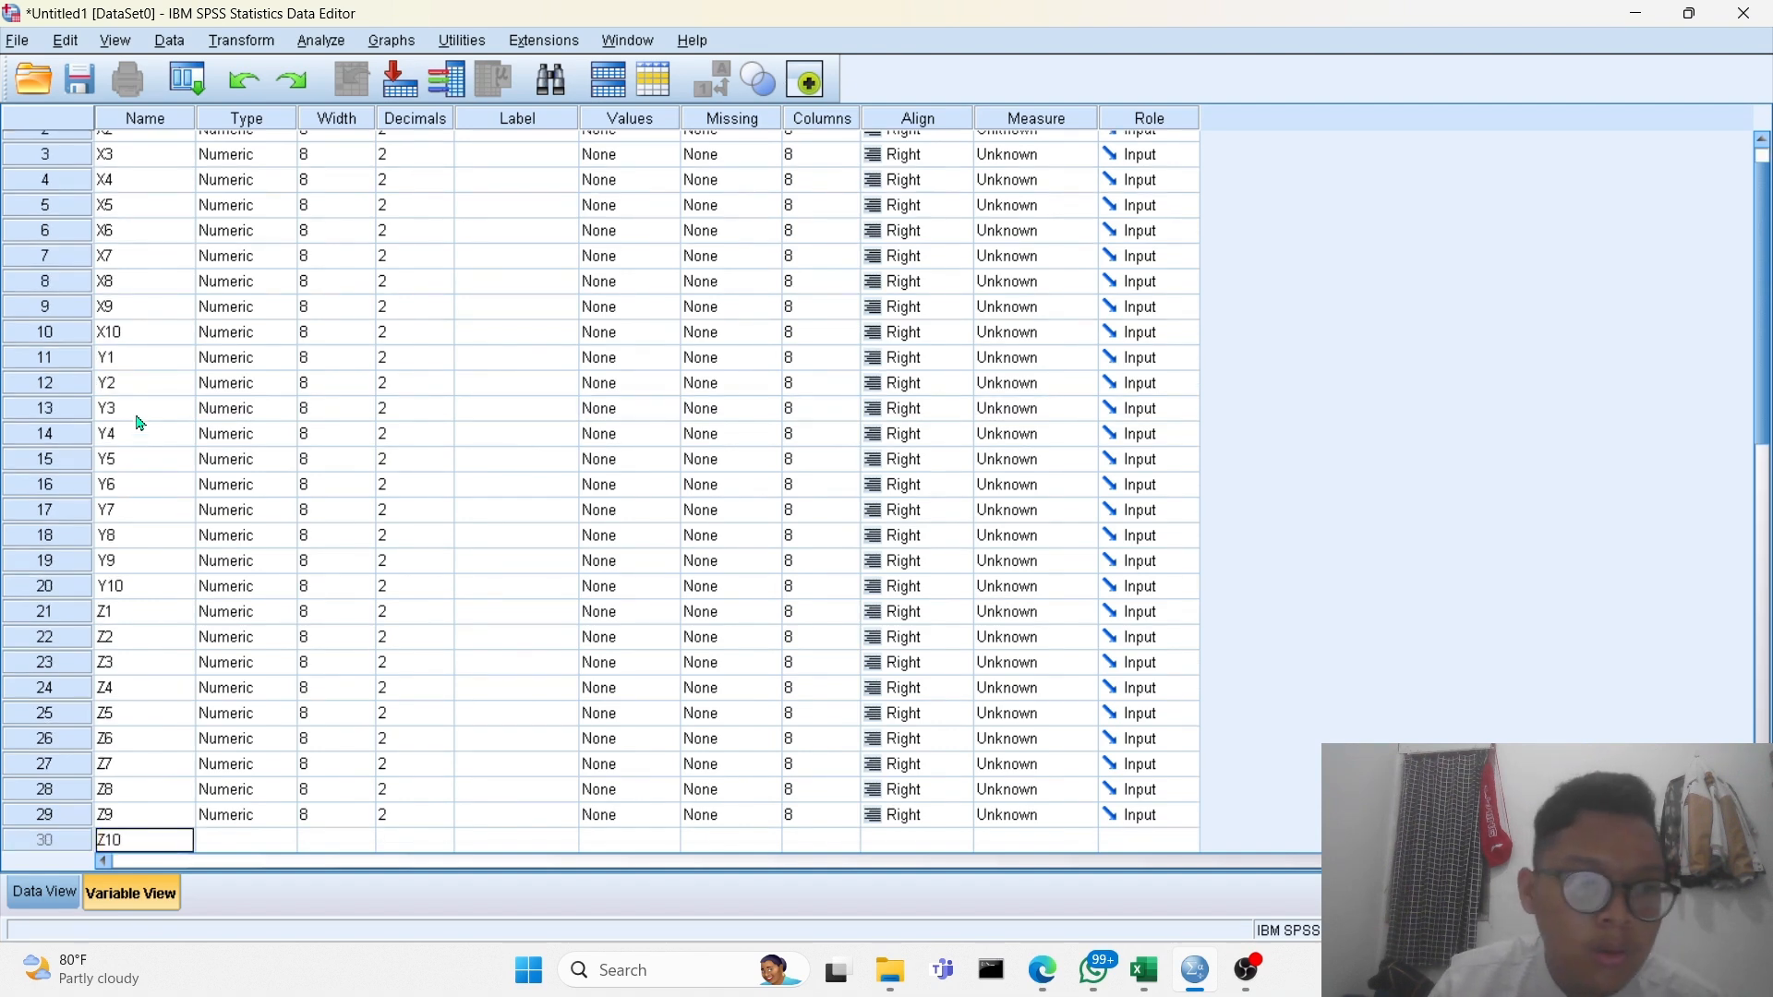
pyautogui.write('10')
pyautogui.press('Return')
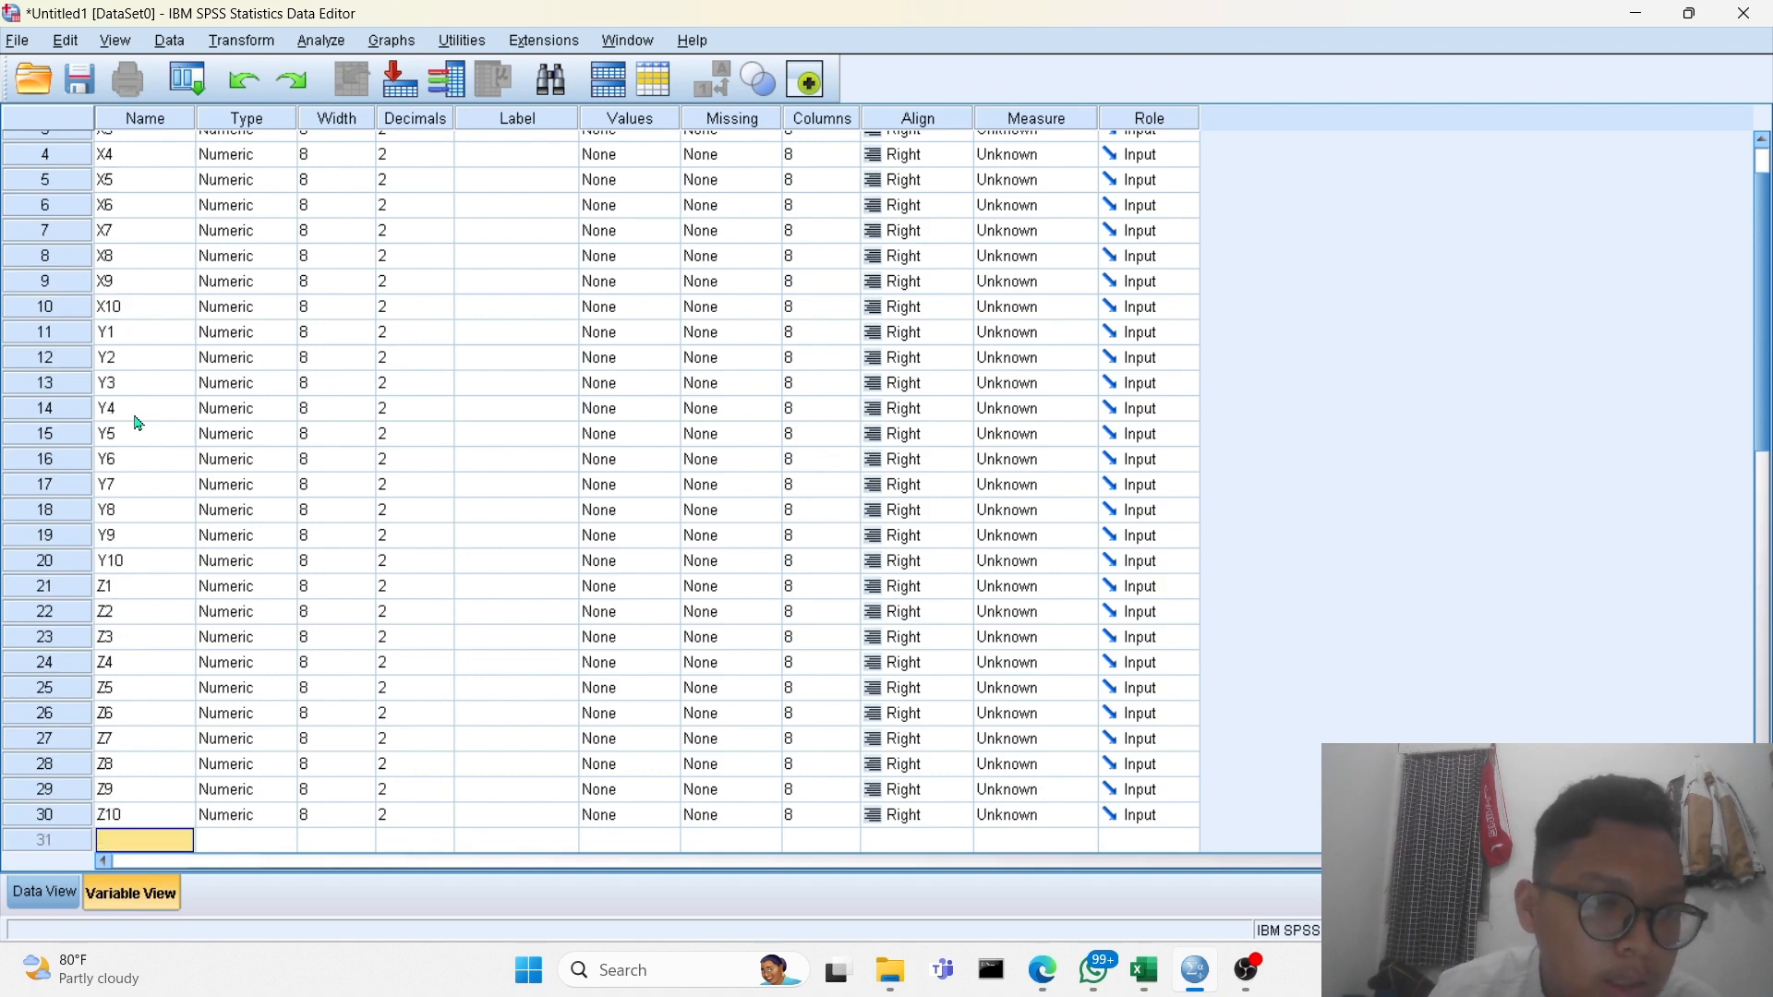
# Set the decimals of X1 to 0 and try to paste that value into the Decimals cells of X2 through Z10.
pyautogui.scroll(2, 199, 599)
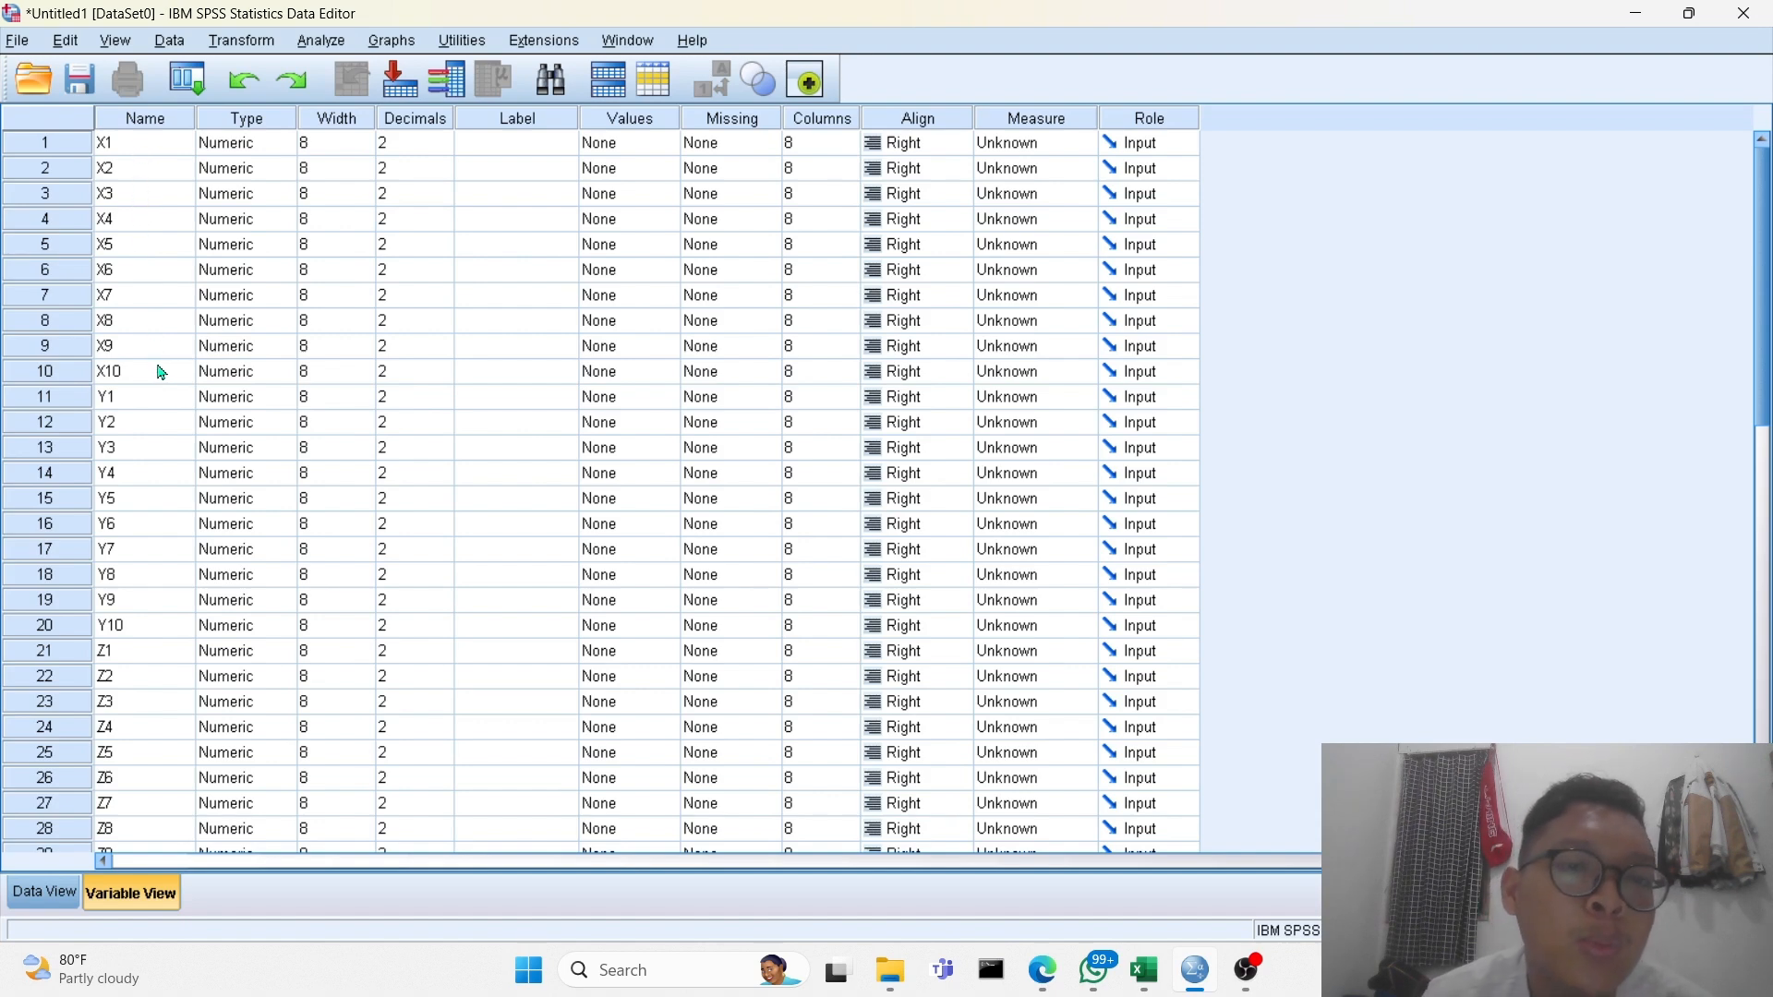
pyautogui.click(404, 144)
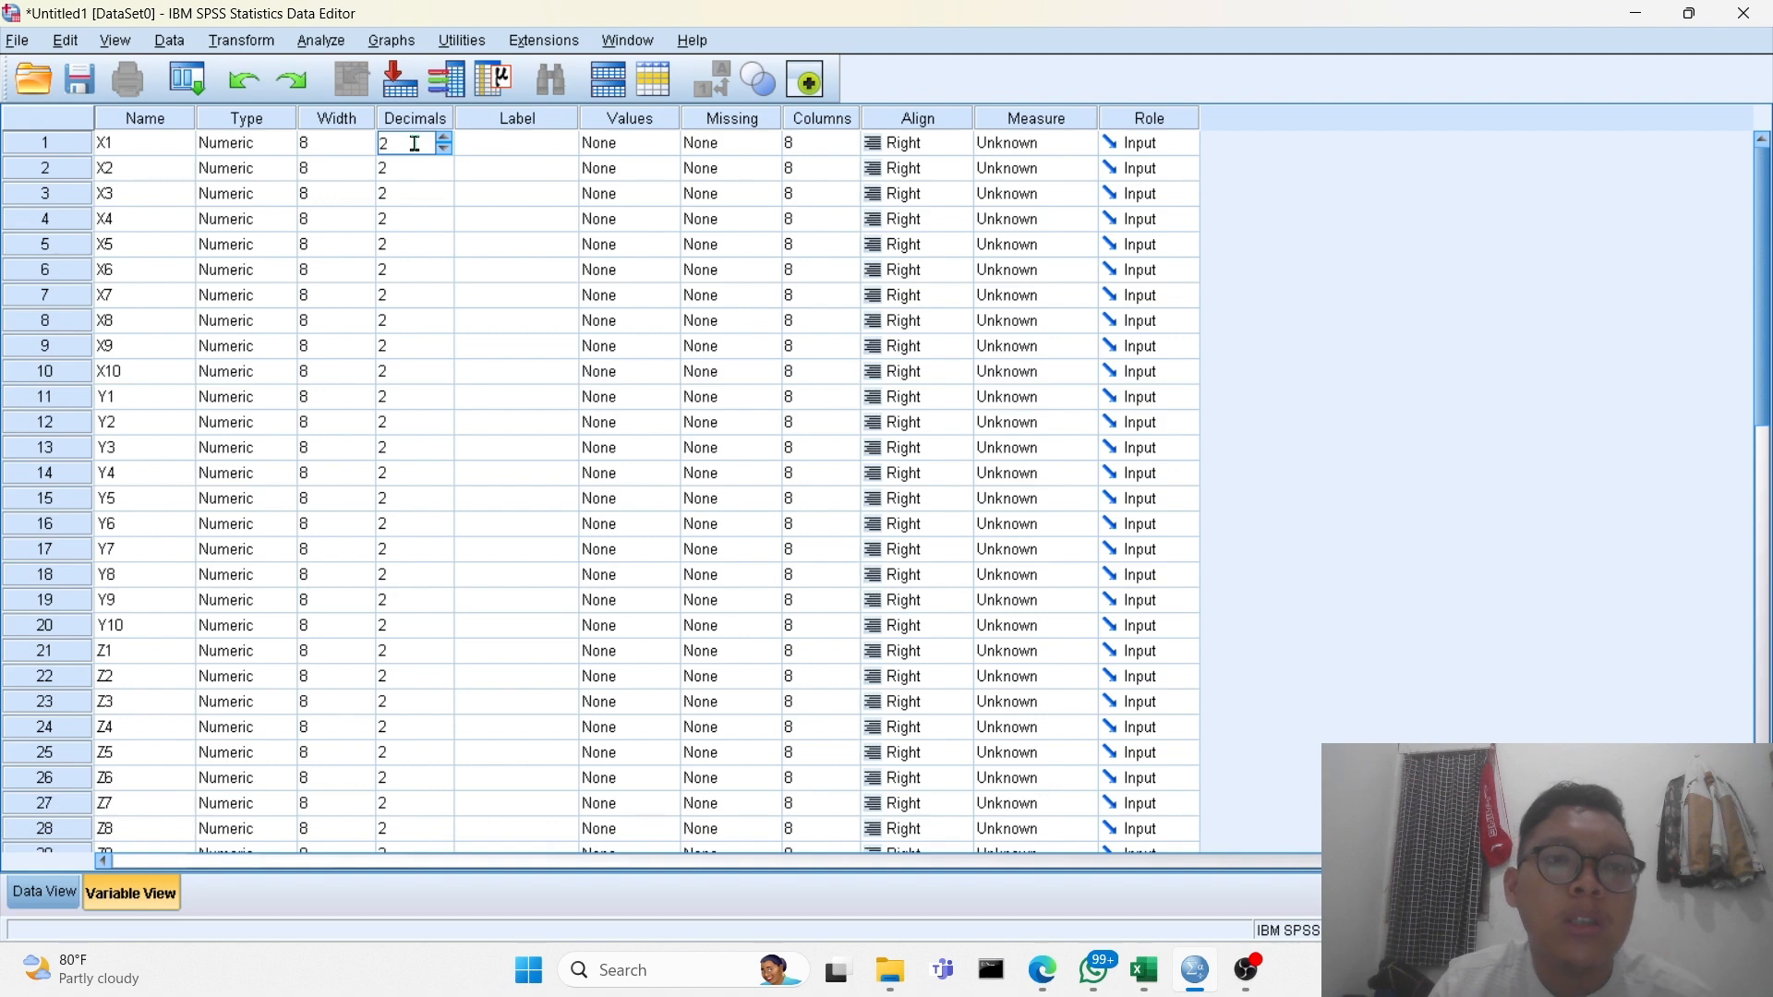
pyautogui.write('0')
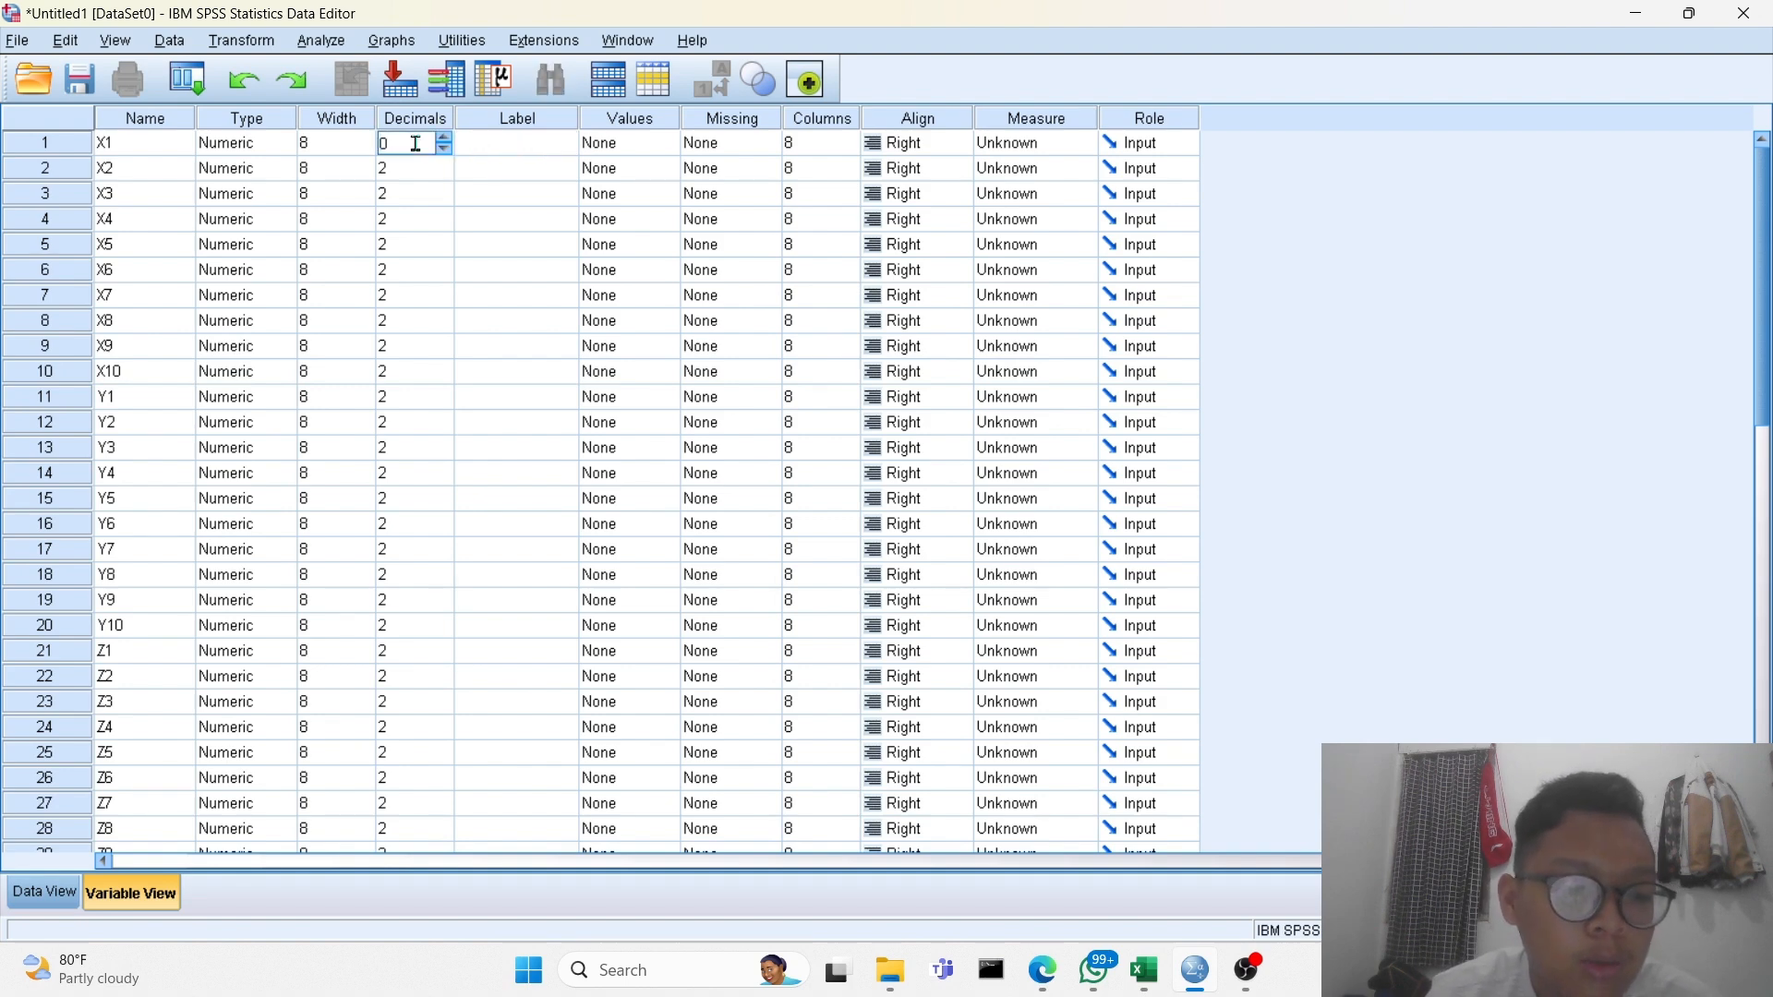
pyautogui.click(407, 168)
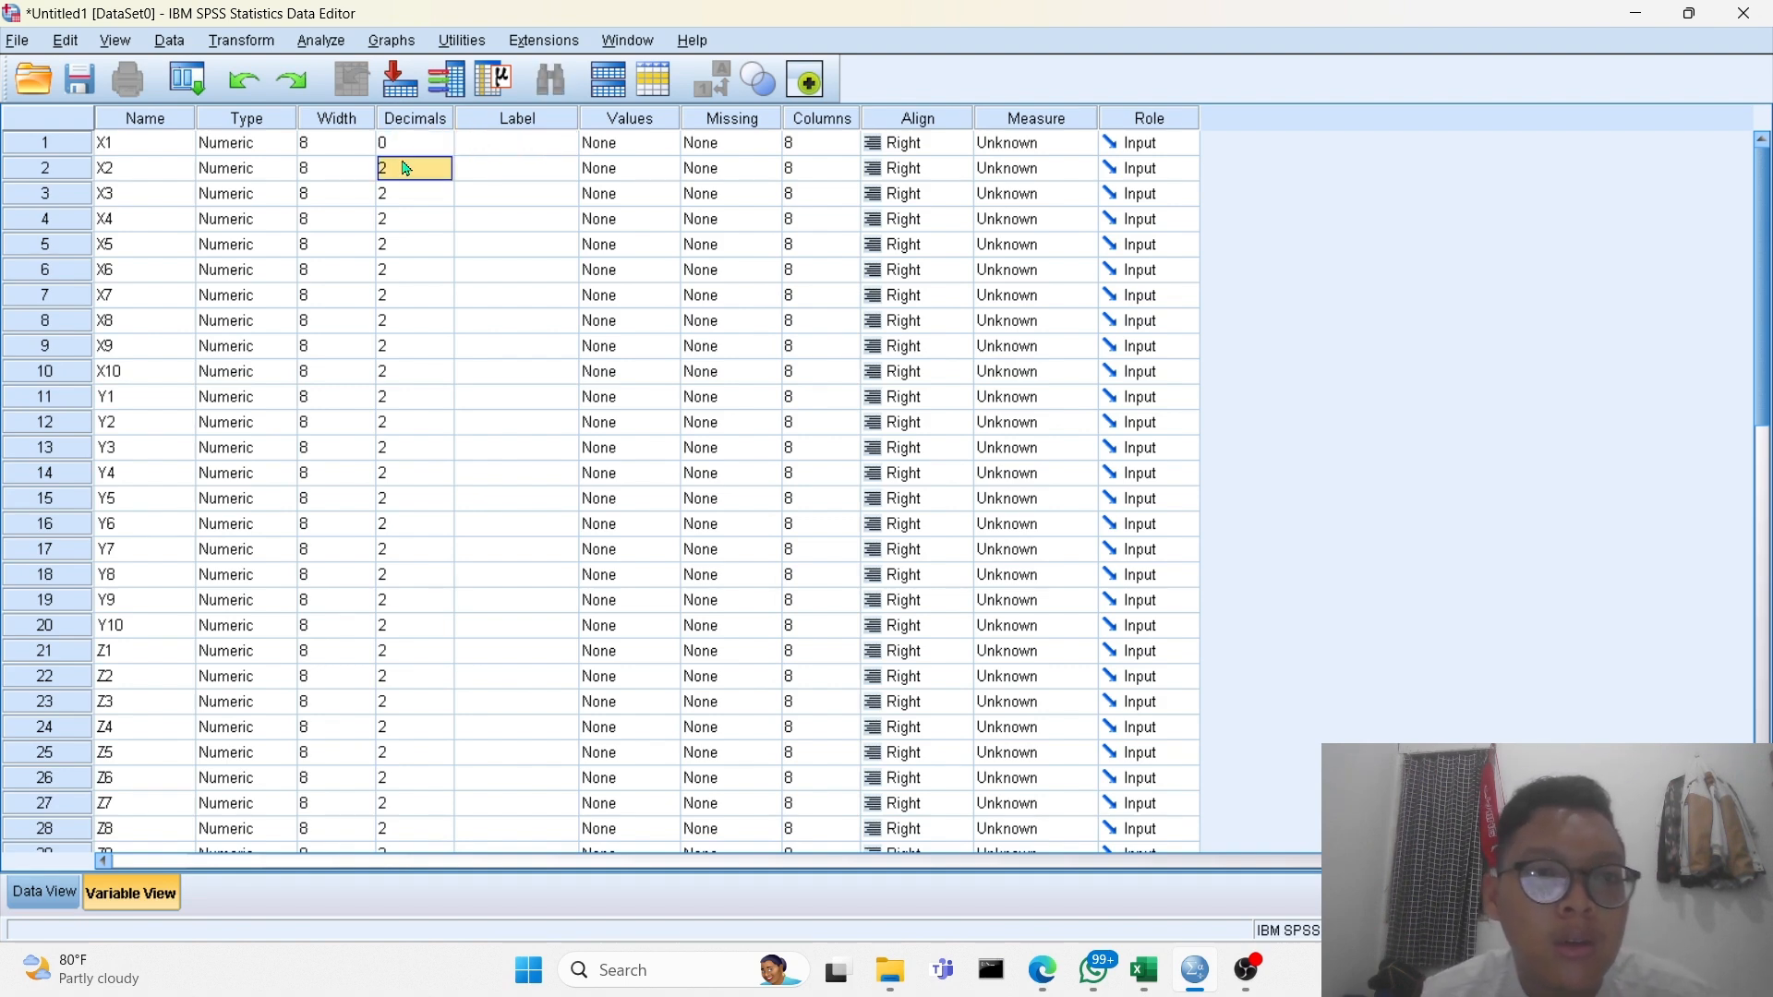
pyautogui.moveTo(406, 168); pyautogui.dragTo(435, 630)
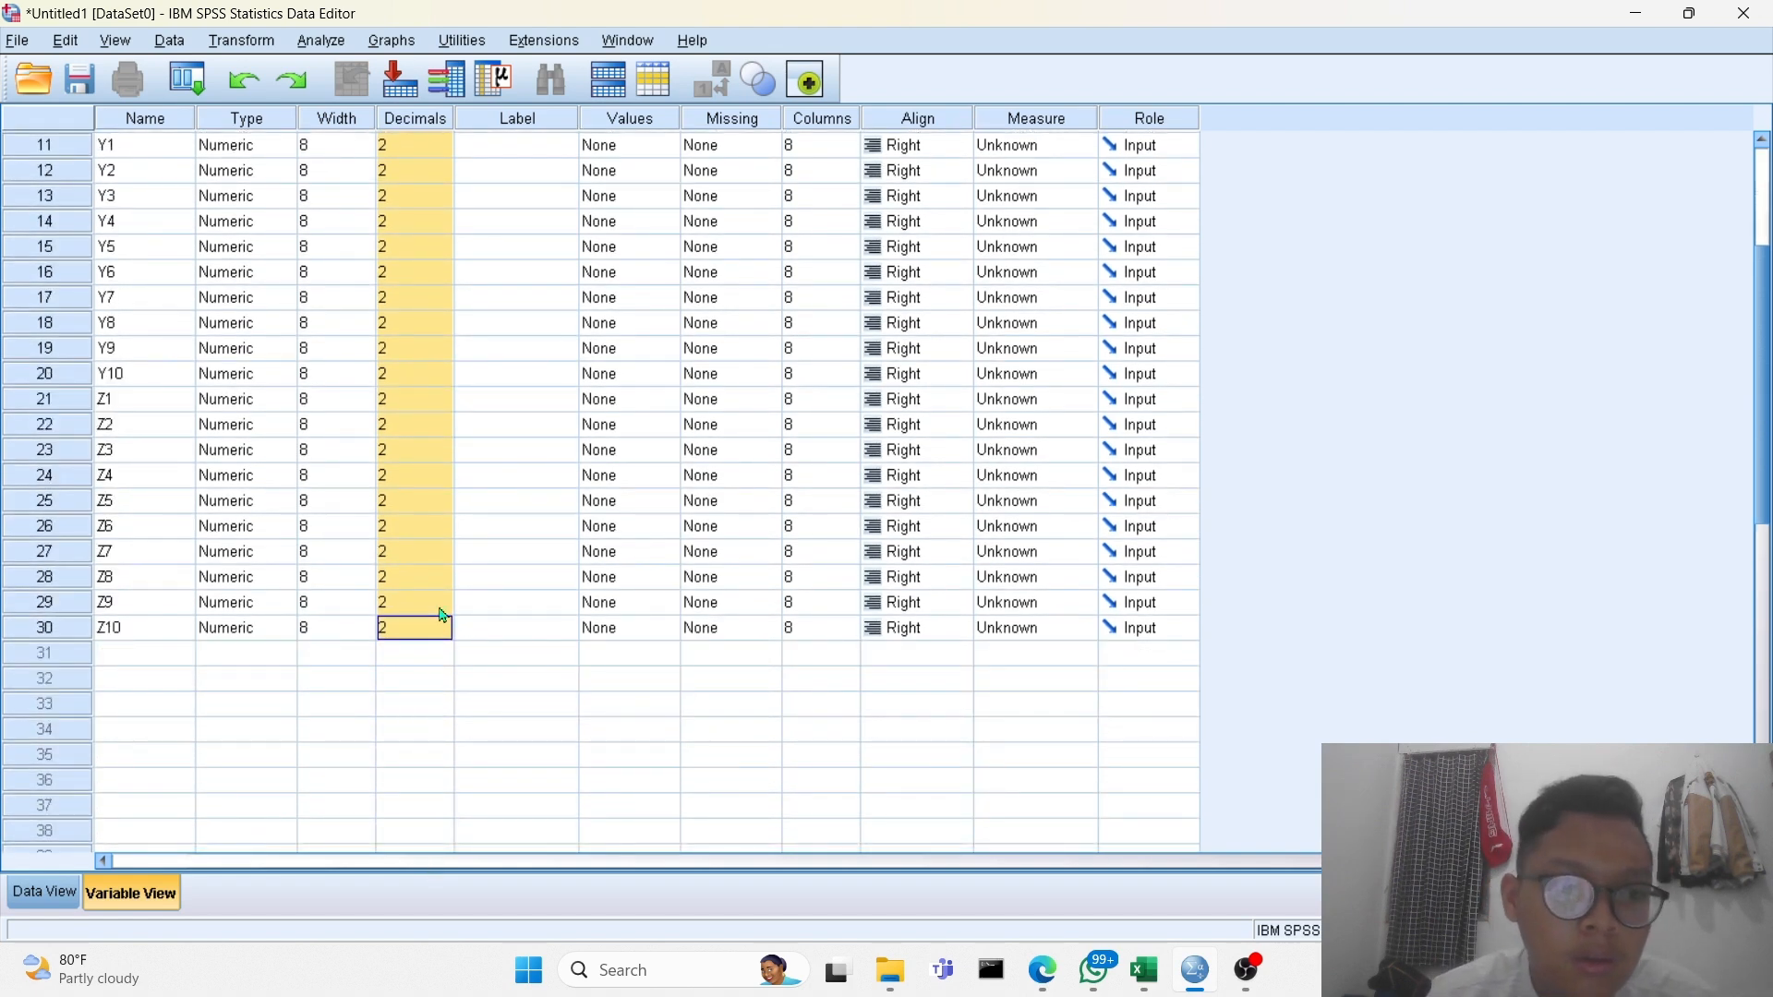
pyautogui.rightClick(418, 605)
pyautogui.click(457, 641)
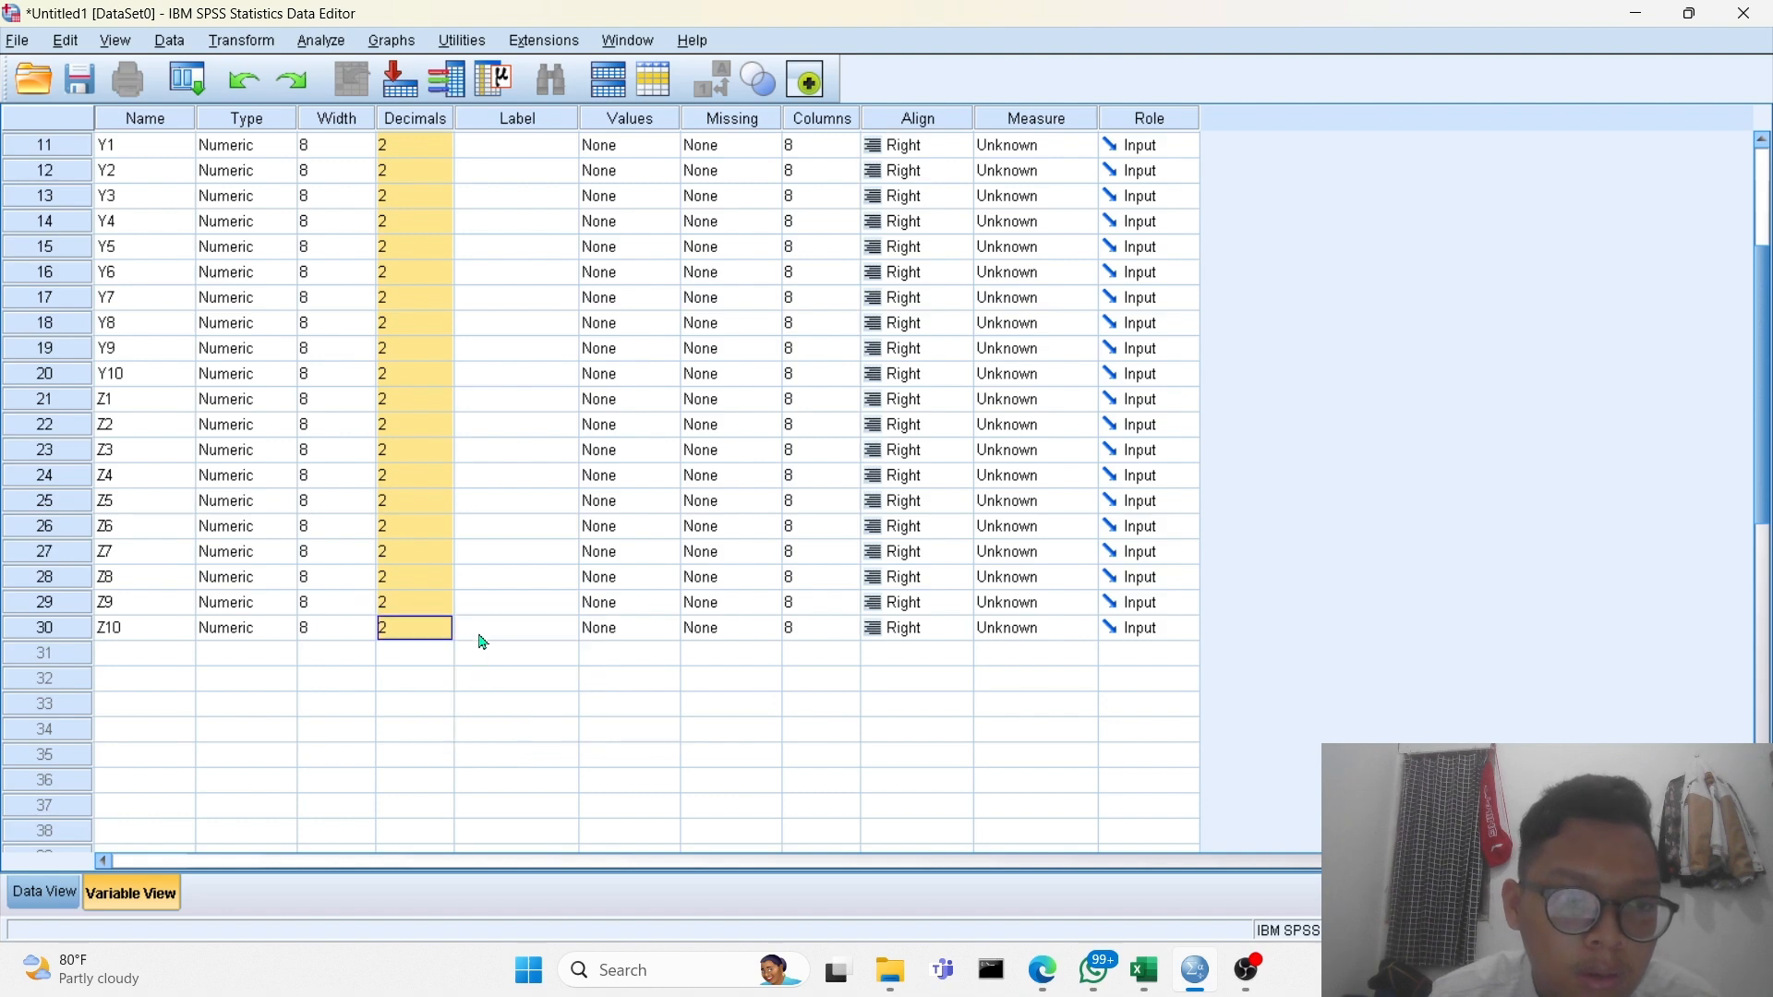
pyautogui.scroll(4, 466, 626)
# Set the decimals of X3 to 0 and try to paste the value into the Decimals cells of X4 through Z10.
pyautogui.click(407, 193)
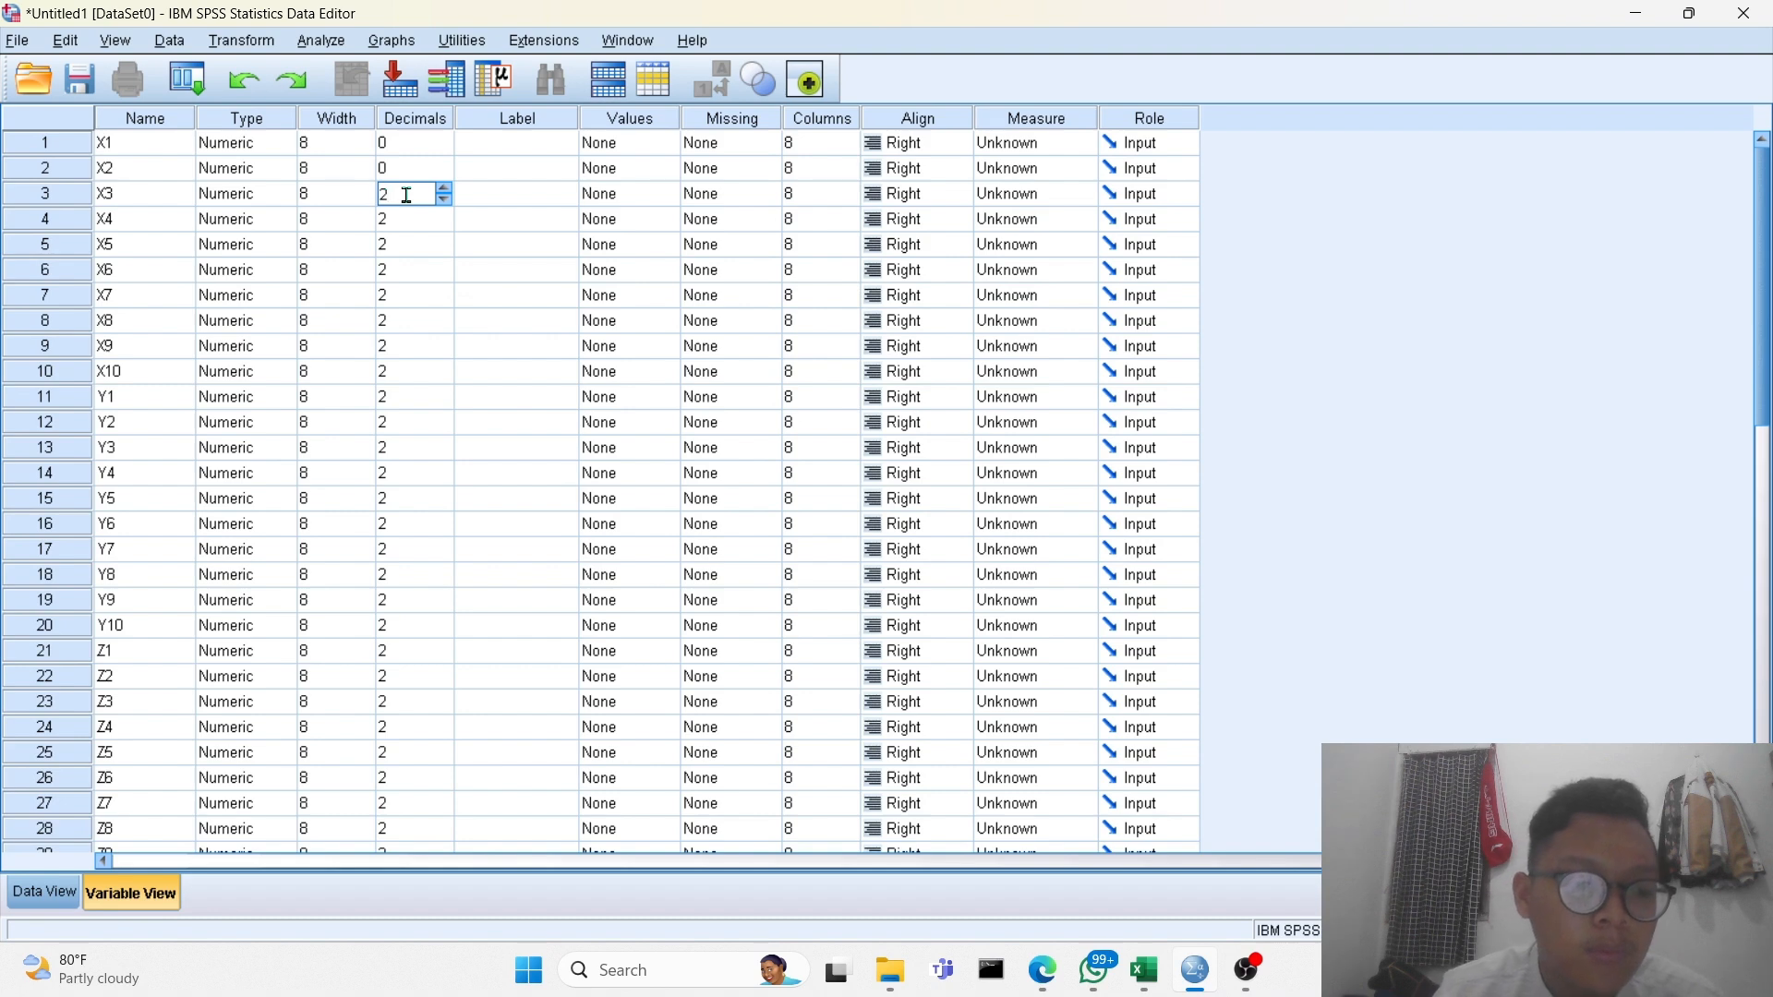
pyautogui.press('BackSpace')
pyautogui.write('0')
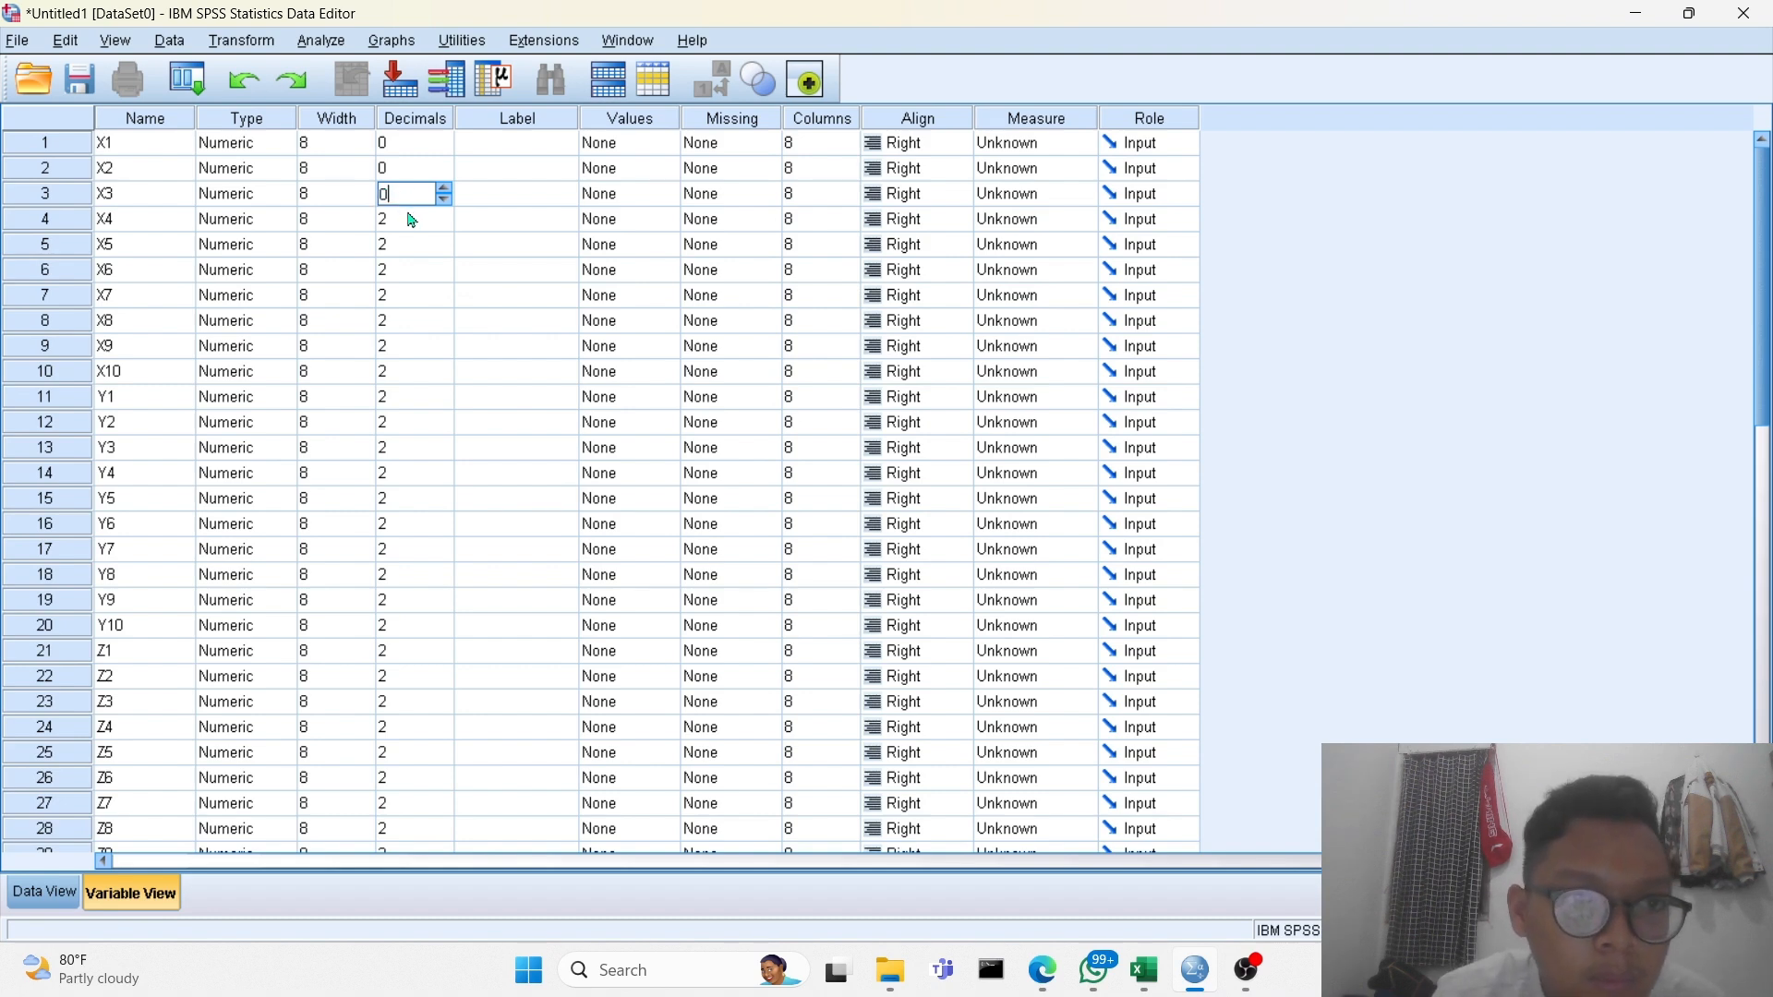
pyautogui.moveTo(412, 219); pyautogui.dragTo(419, 601)
pyautogui.rightClick(414, 553)
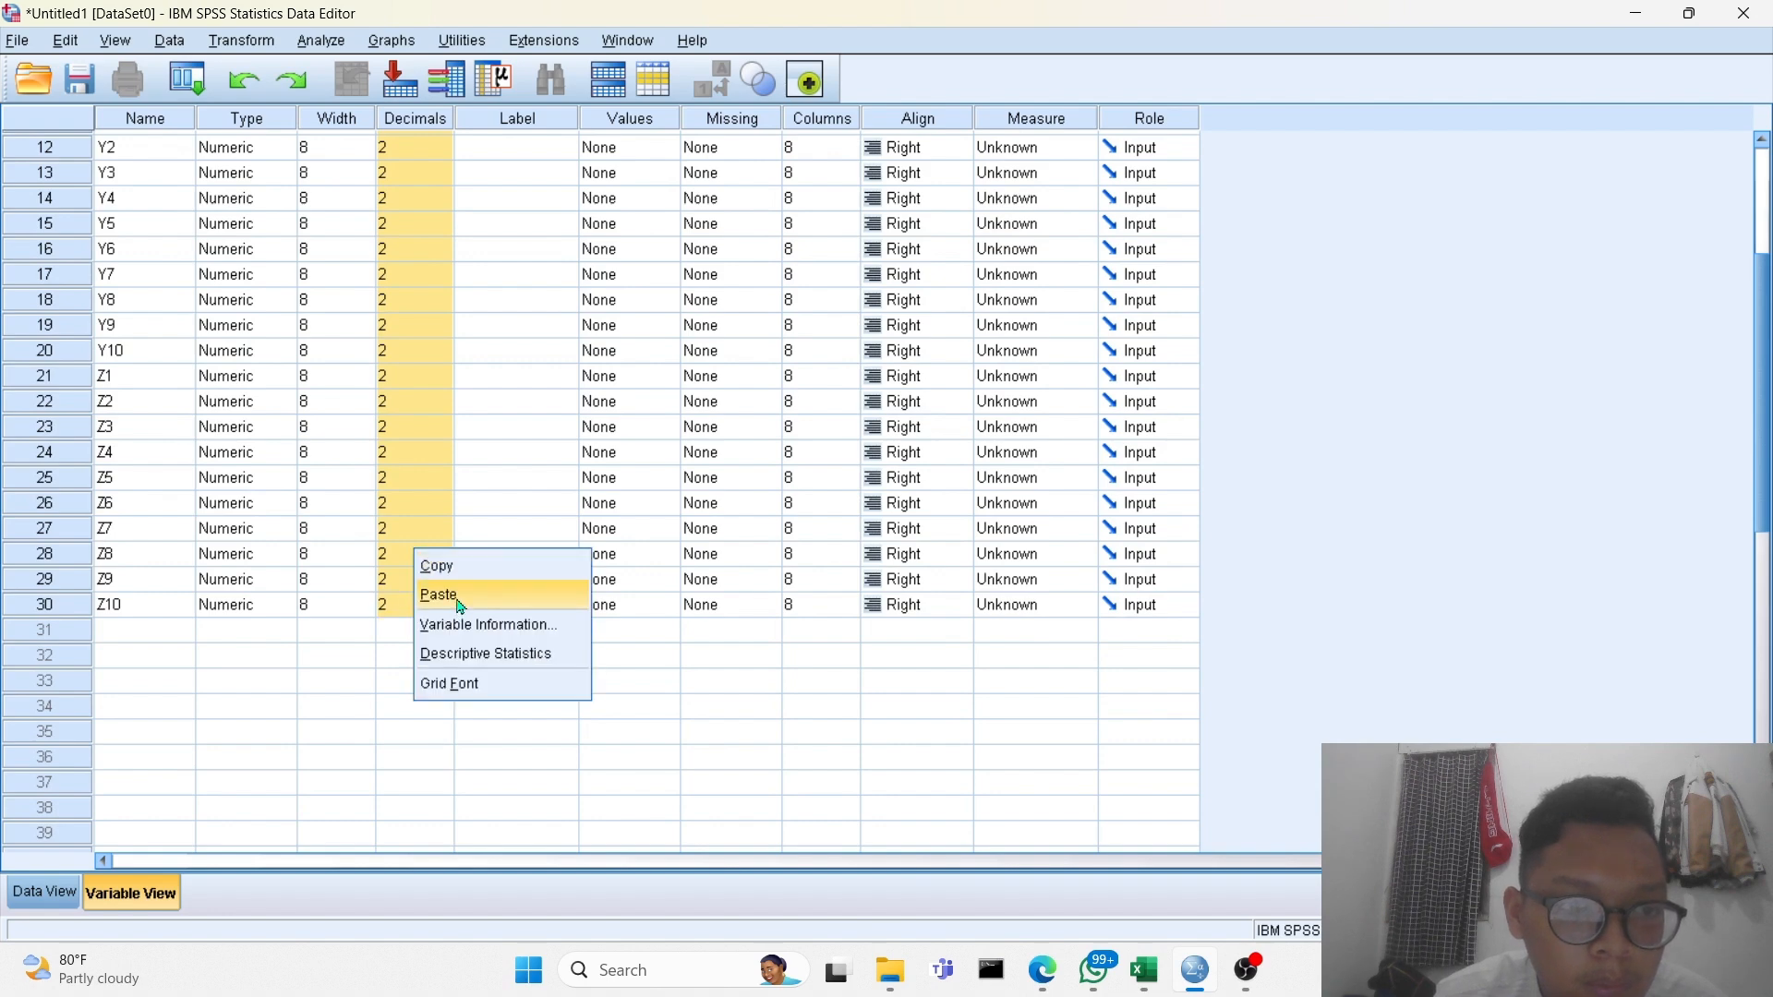
pyautogui.click(447, 594)
pyautogui.scroll(4, 393, 552)
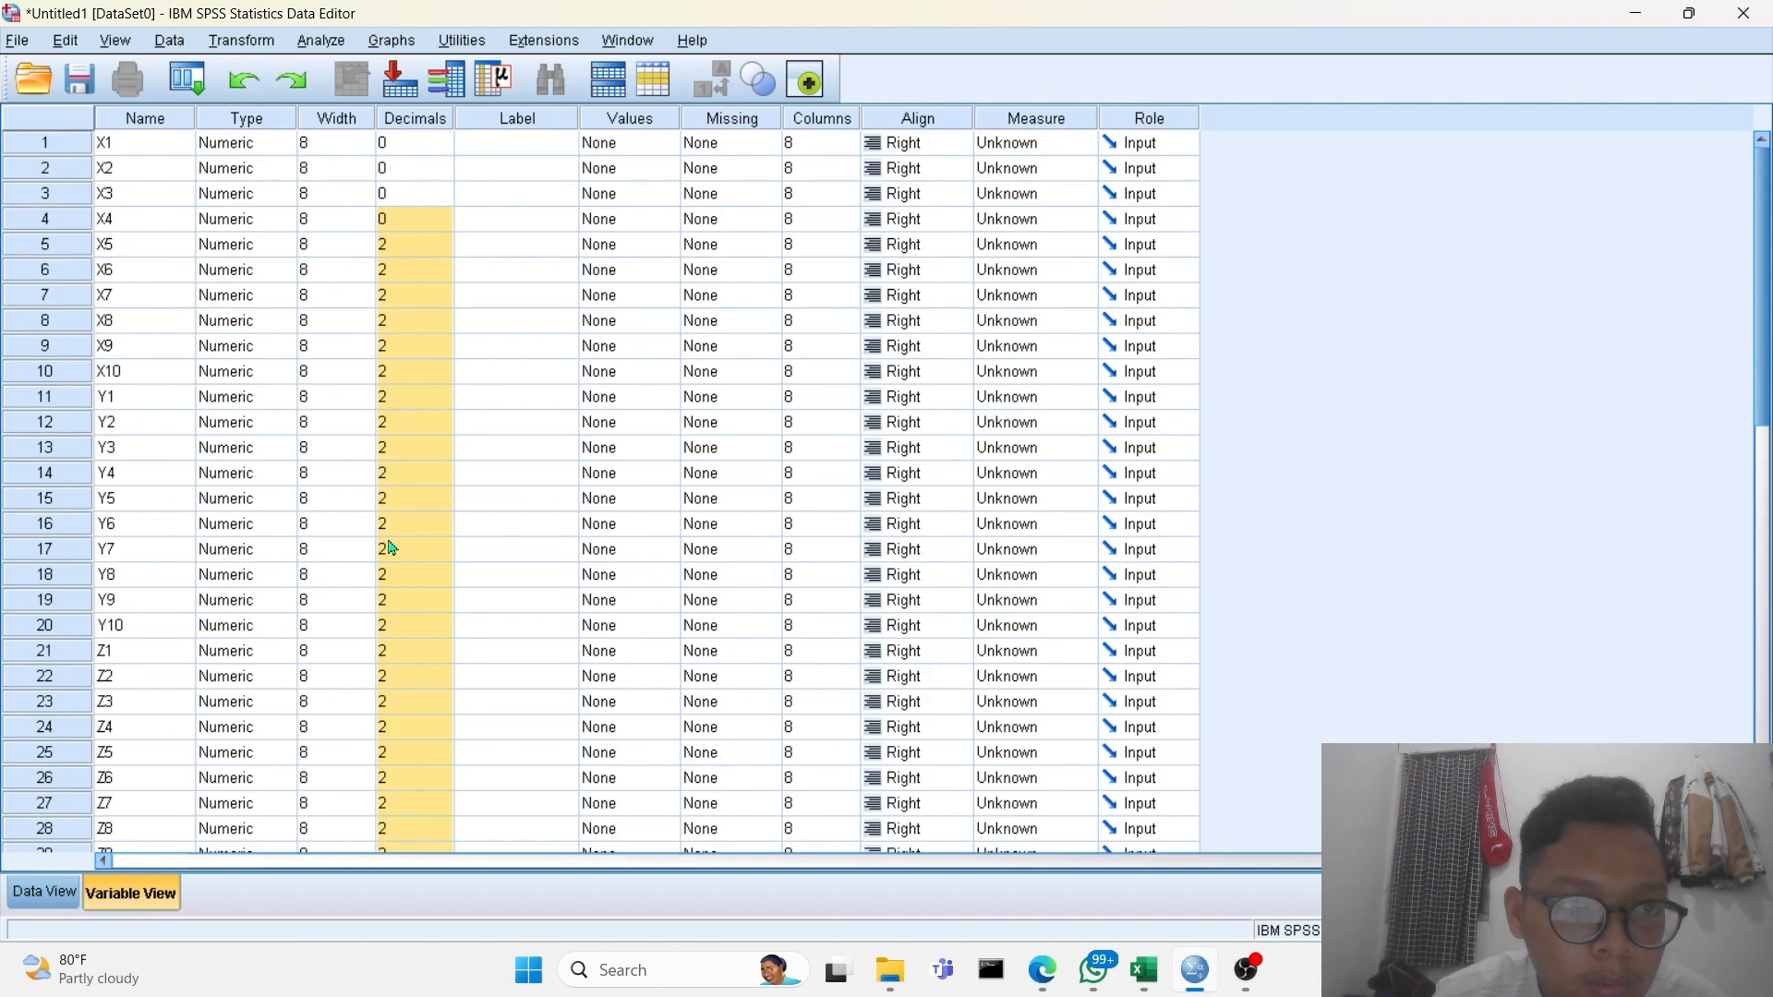
# Set the decimals of X5, X6 and X7 to 0.
pyautogui.click(413, 250)
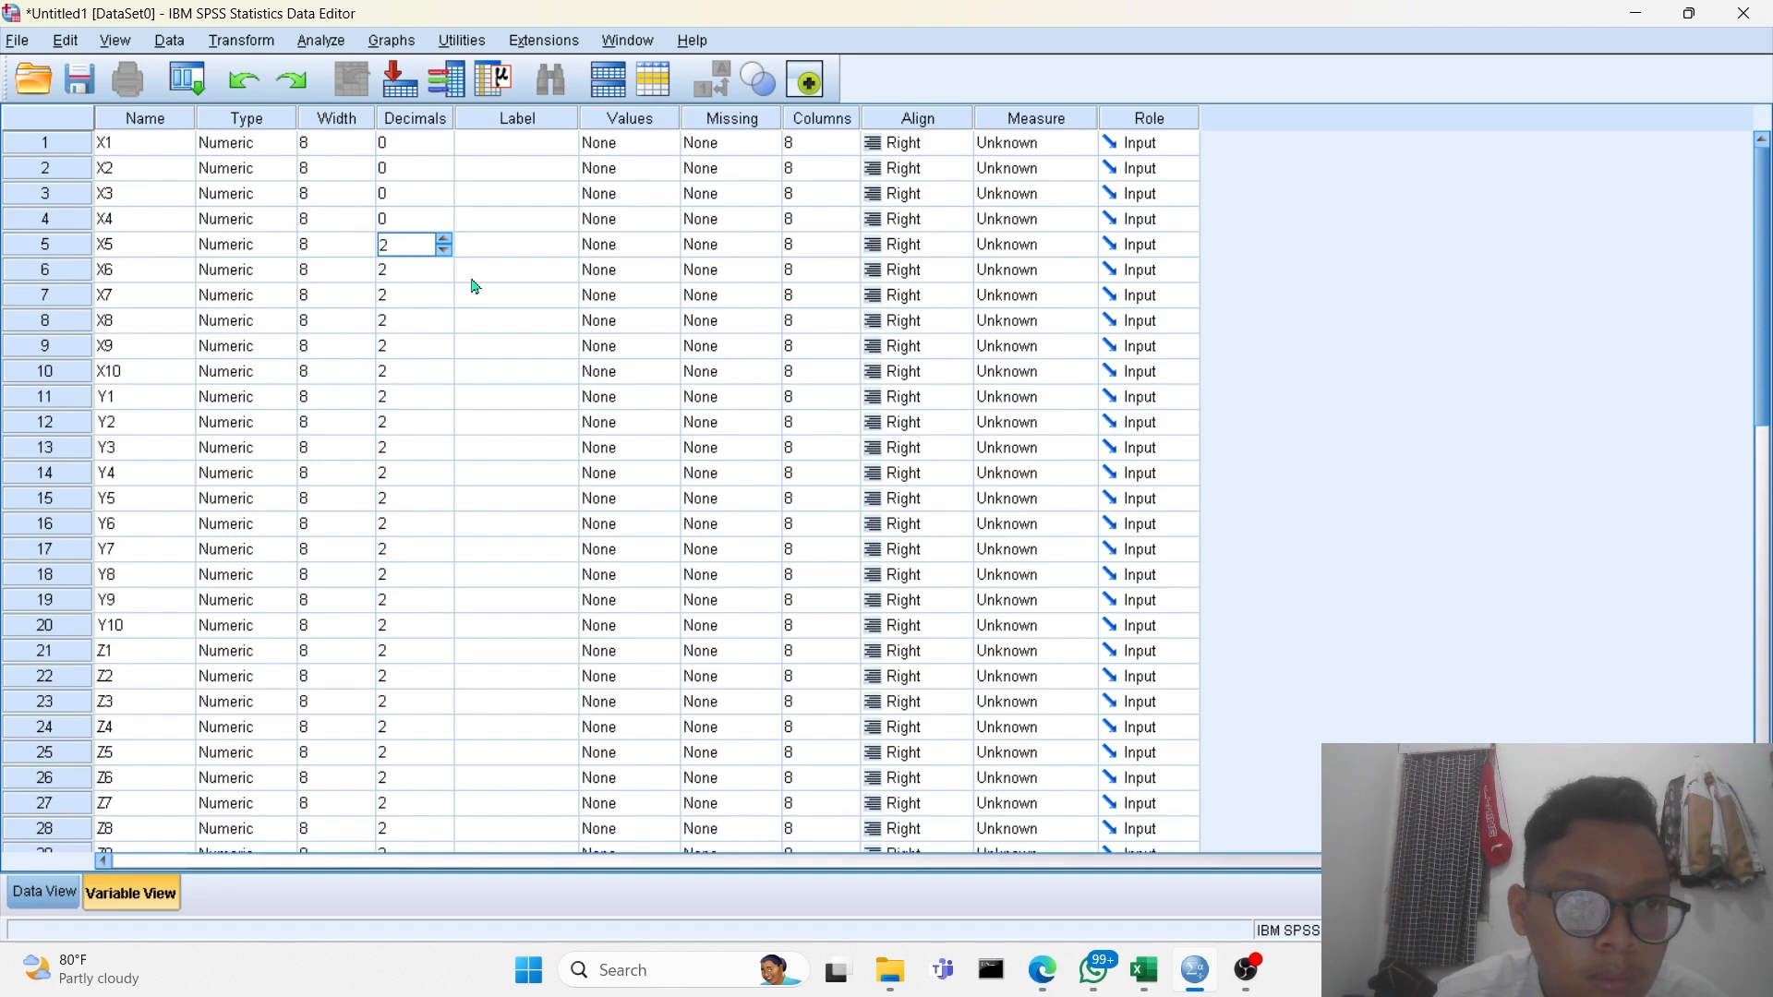
pyautogui.click(471, 281)
pyautogui.click(404, 242)
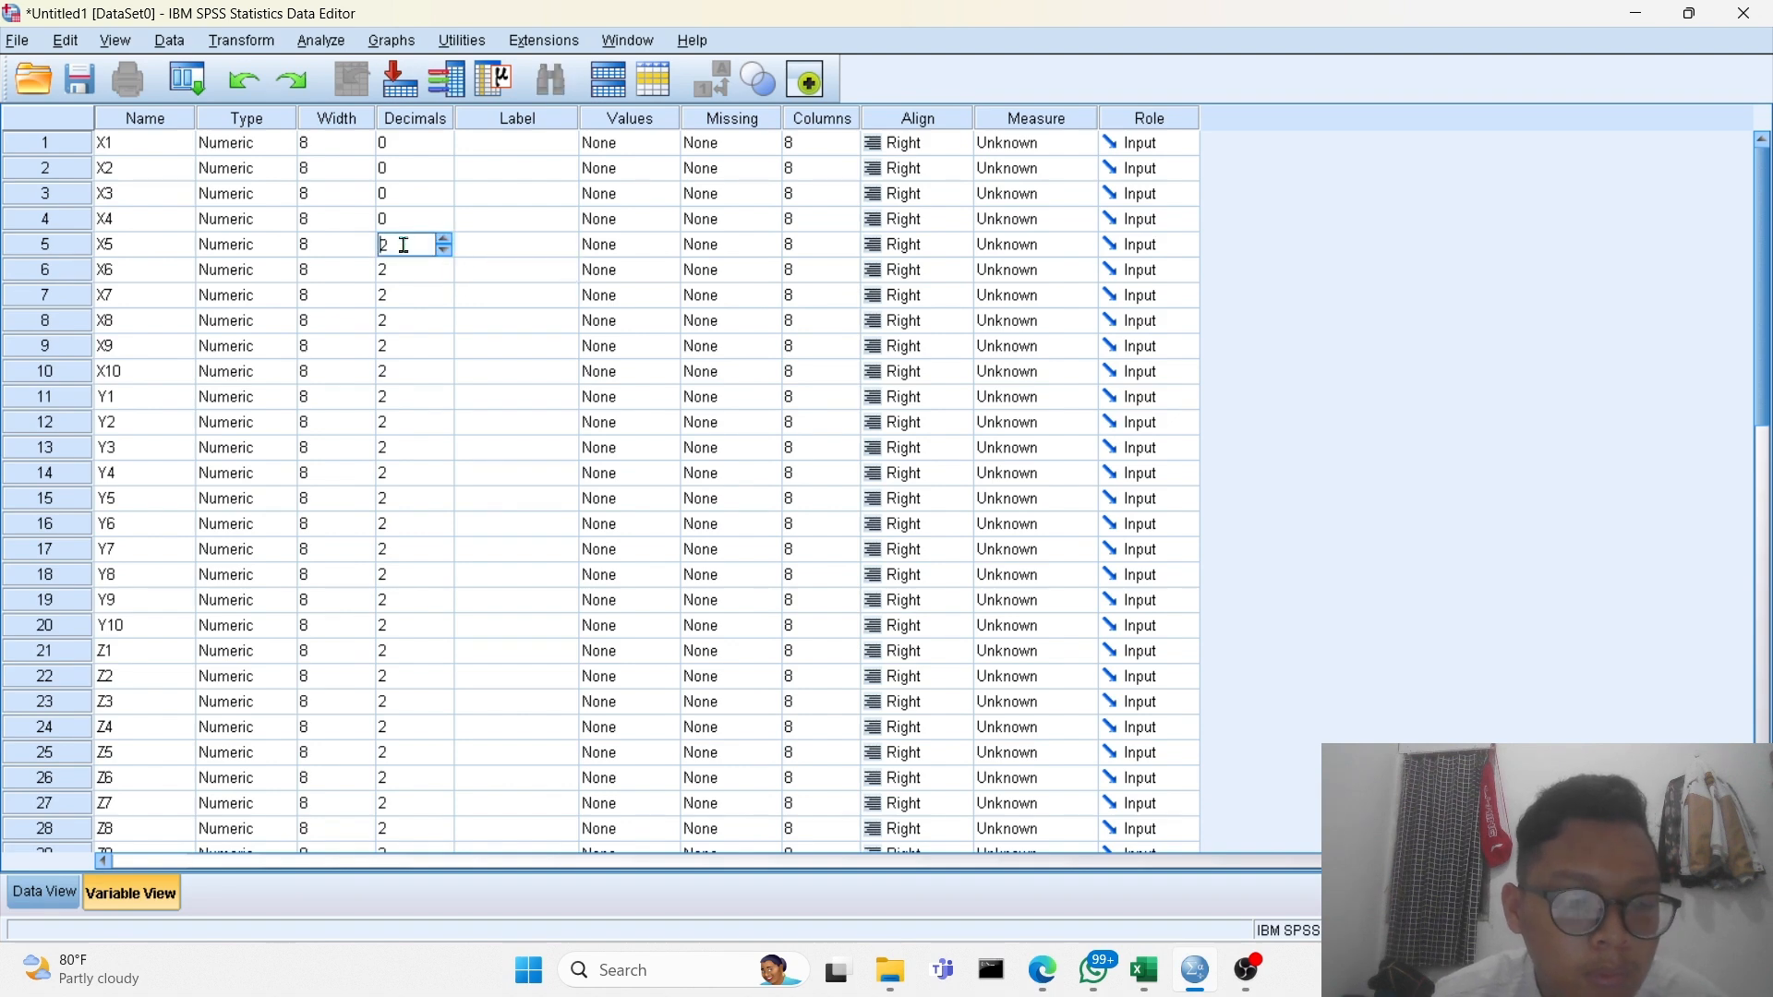
pyautogui.doubleClick(405, 246)
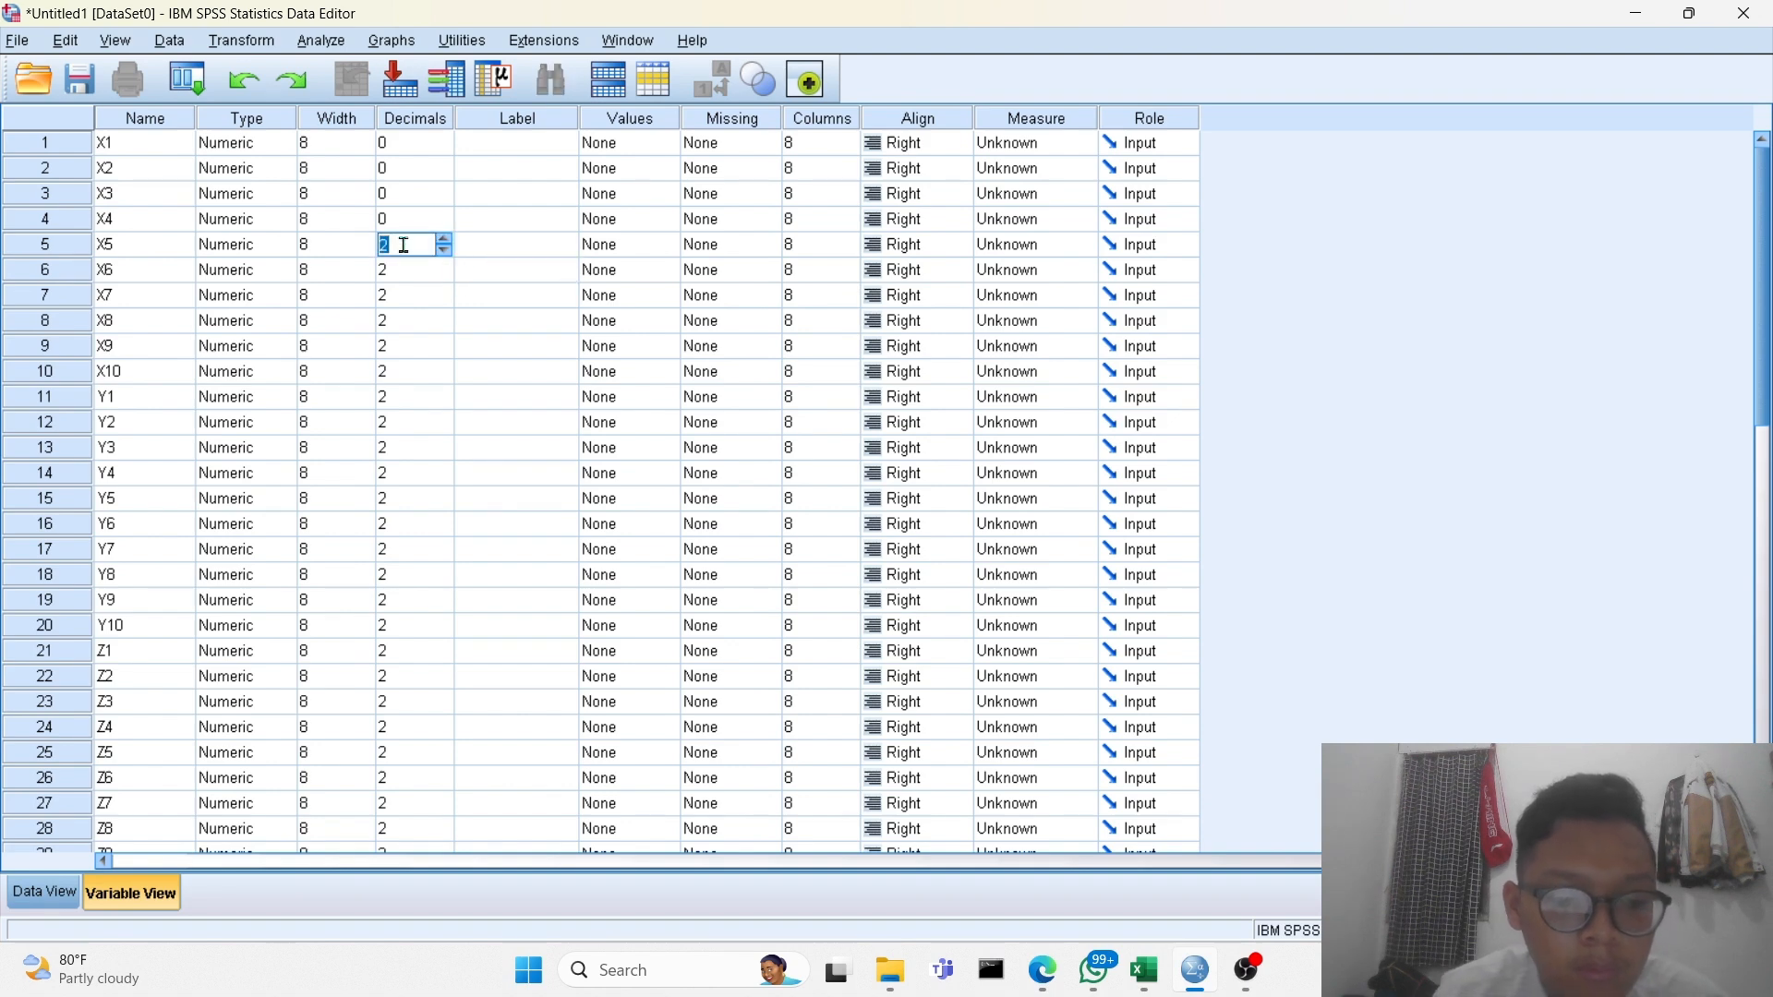
pyautogui.write('0')
pyautogui.press('Return')
pyautogui.write('0')
pyautogui.click(405, 246)
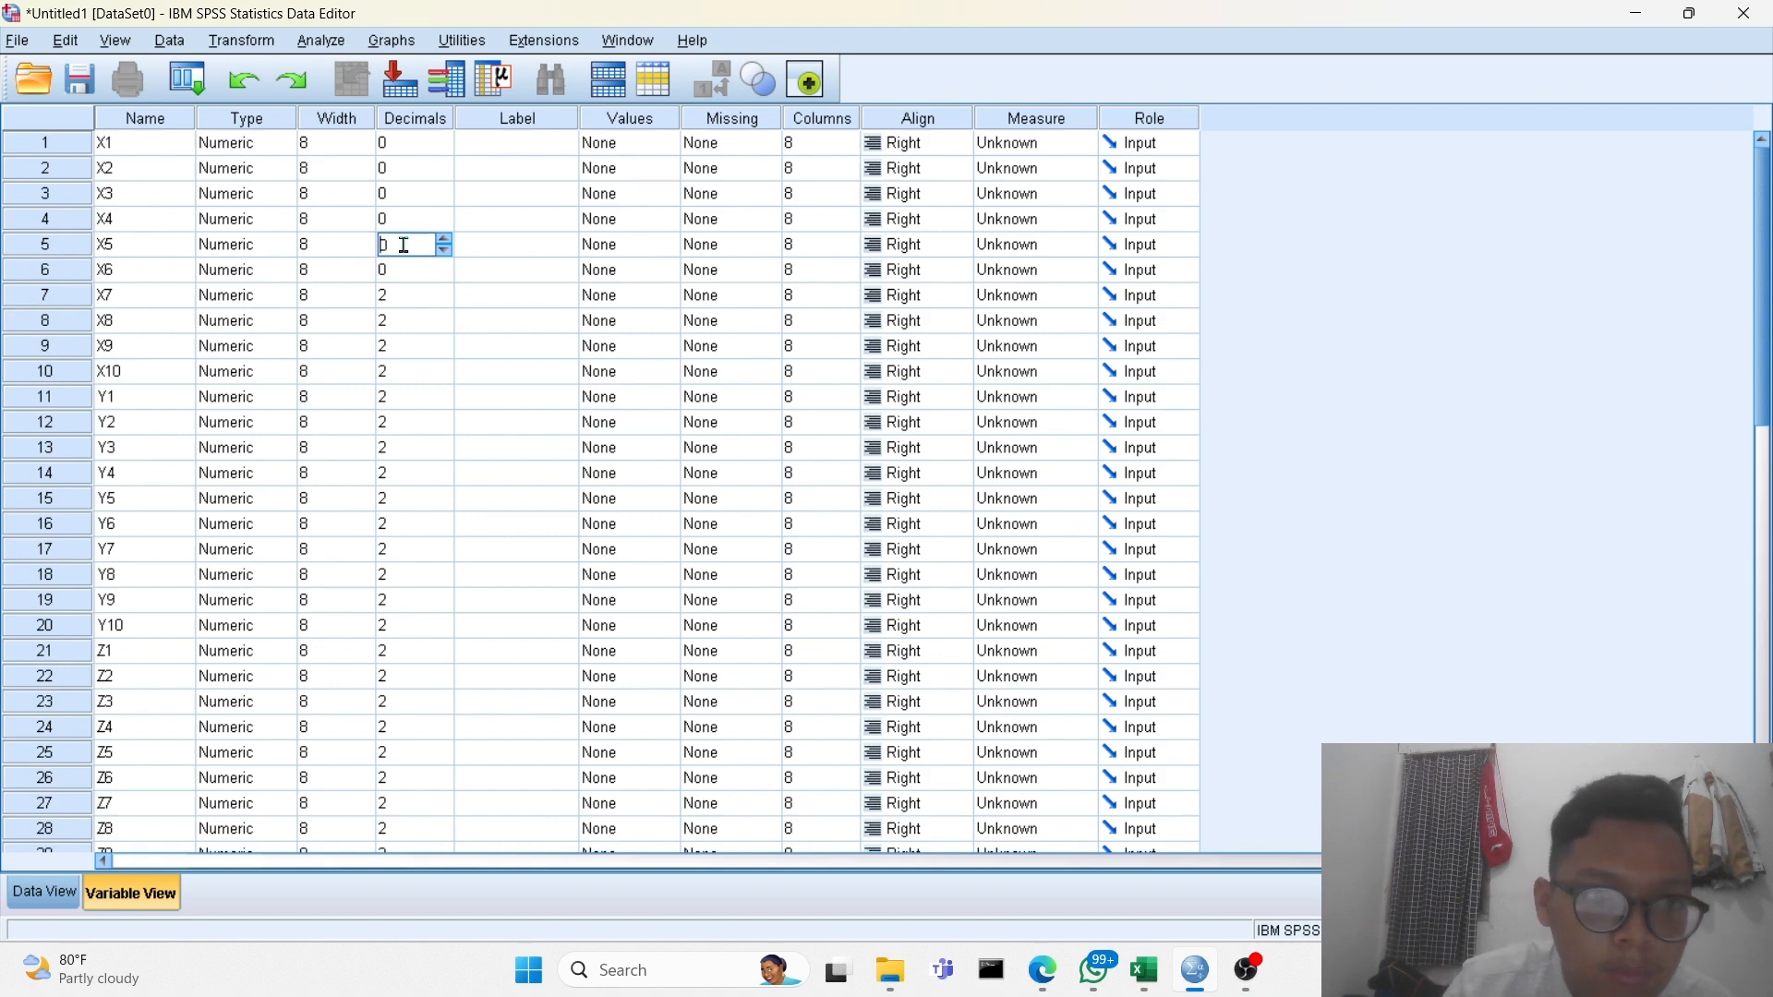
pyautogui.press('Return')
pyautogui.press('Return')
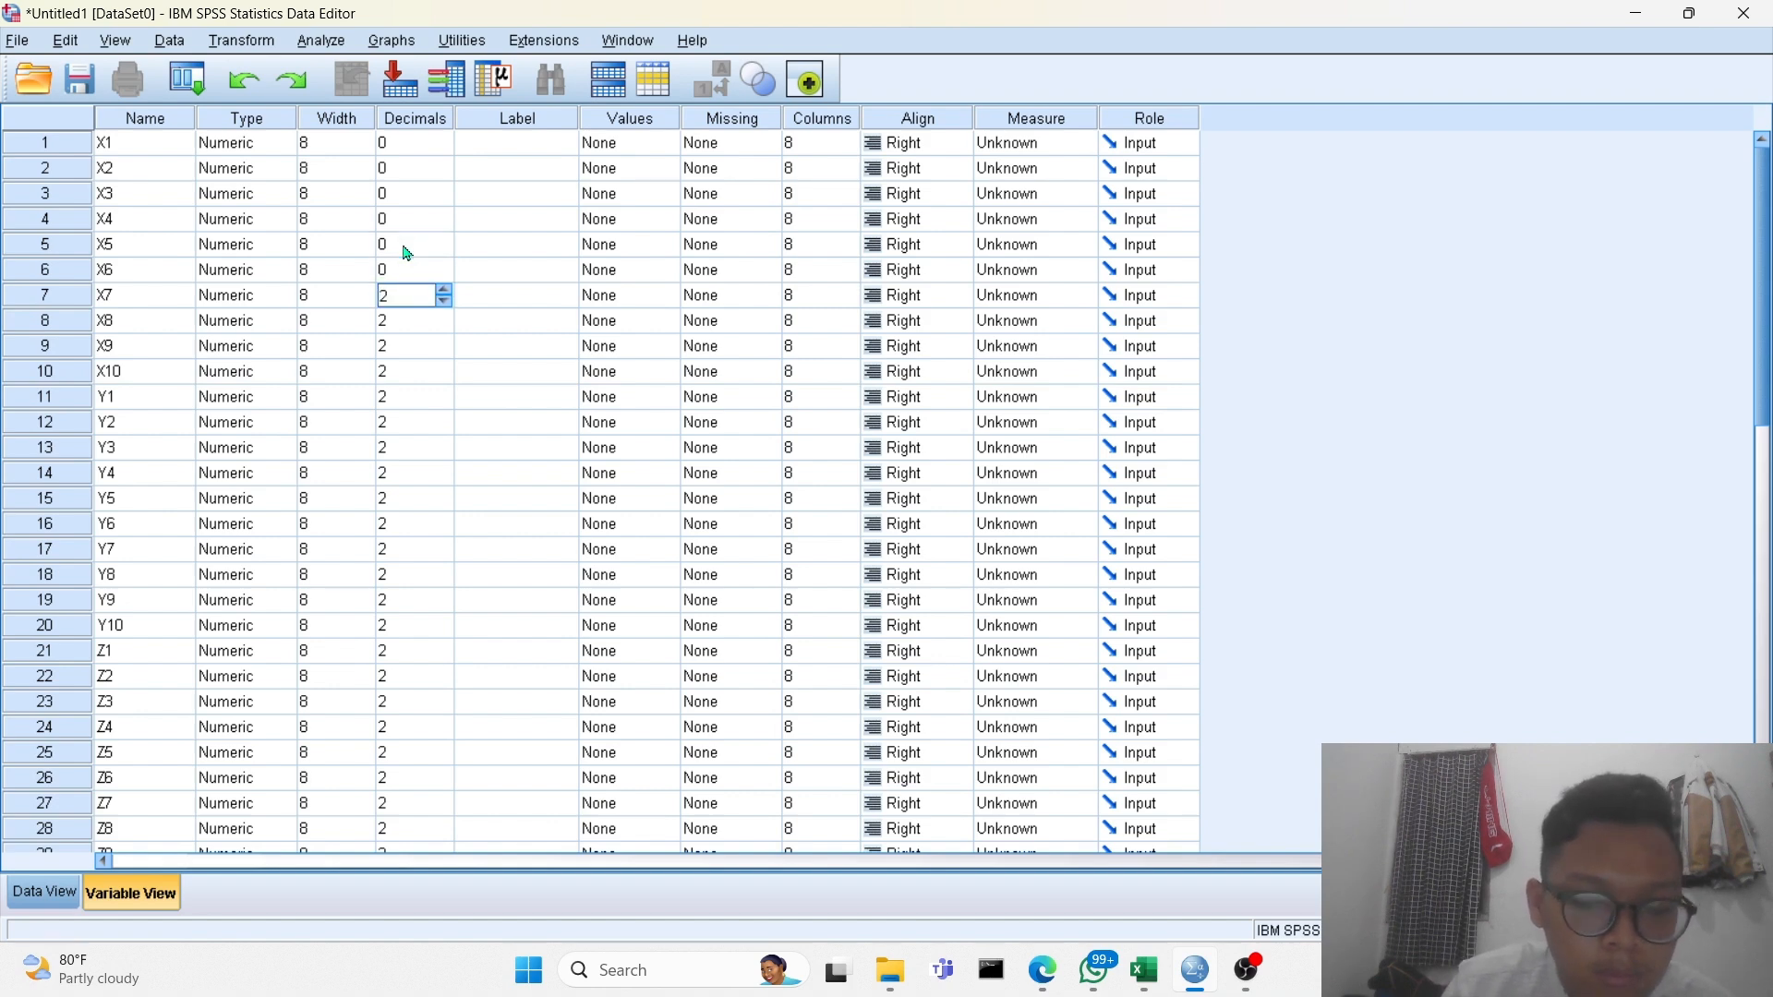
pyautogui.write('0')
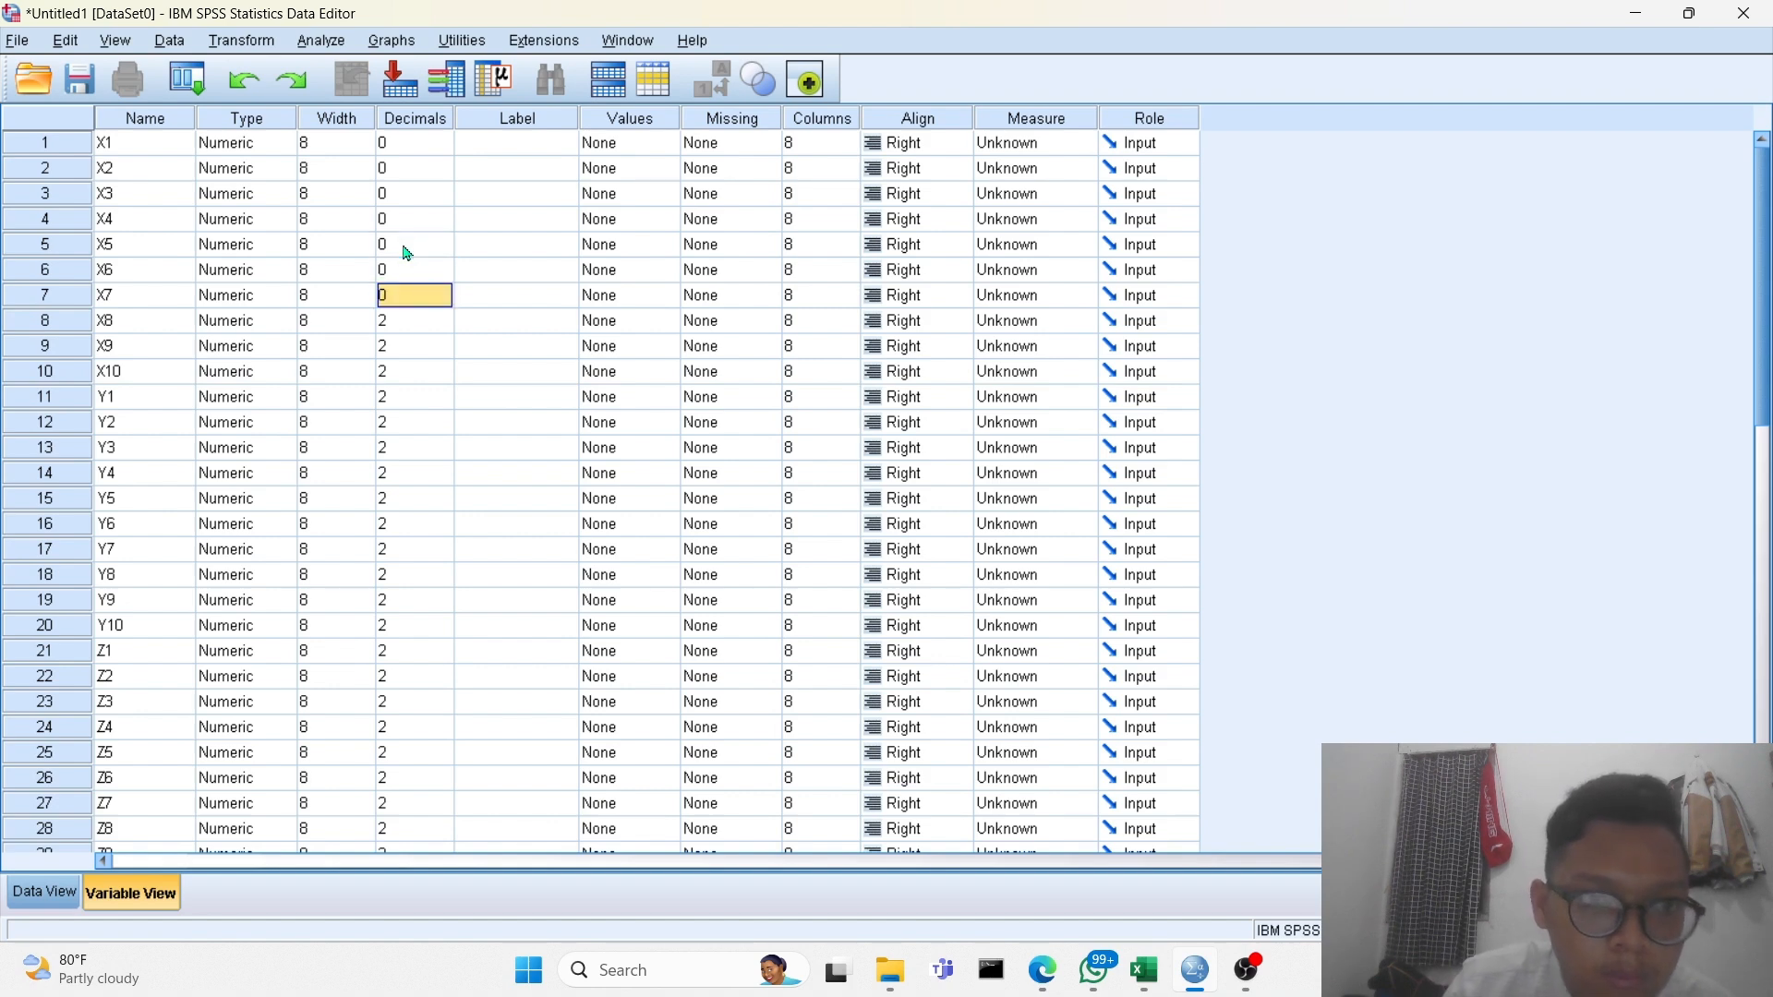
# Try to paste the 0 decimals value into the Decimals cells of X8 through Z10.
pyautogui.click(404, 323)
pyautogui.moveTo(404, 326); pyautogui.dragTo(433, 596)
pyautogui.rightClick(433, 596)
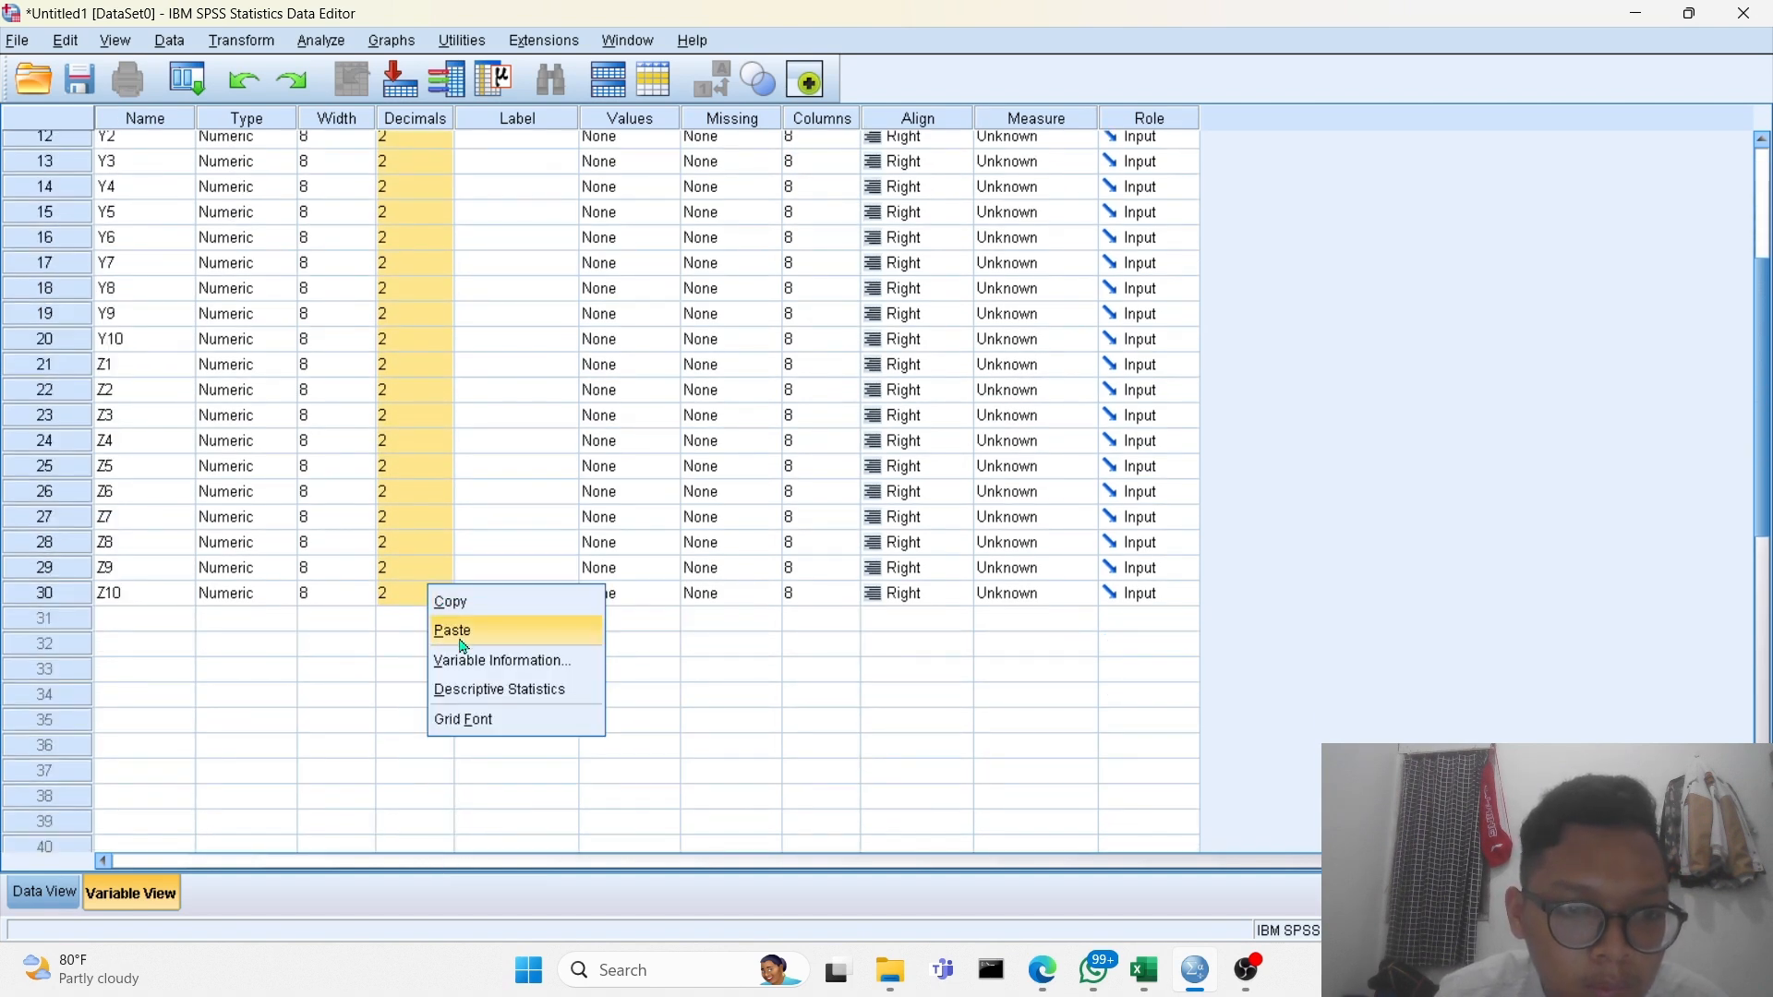
pyautogui.click(452, 625)
pyautogui.rightClick(428, 591)
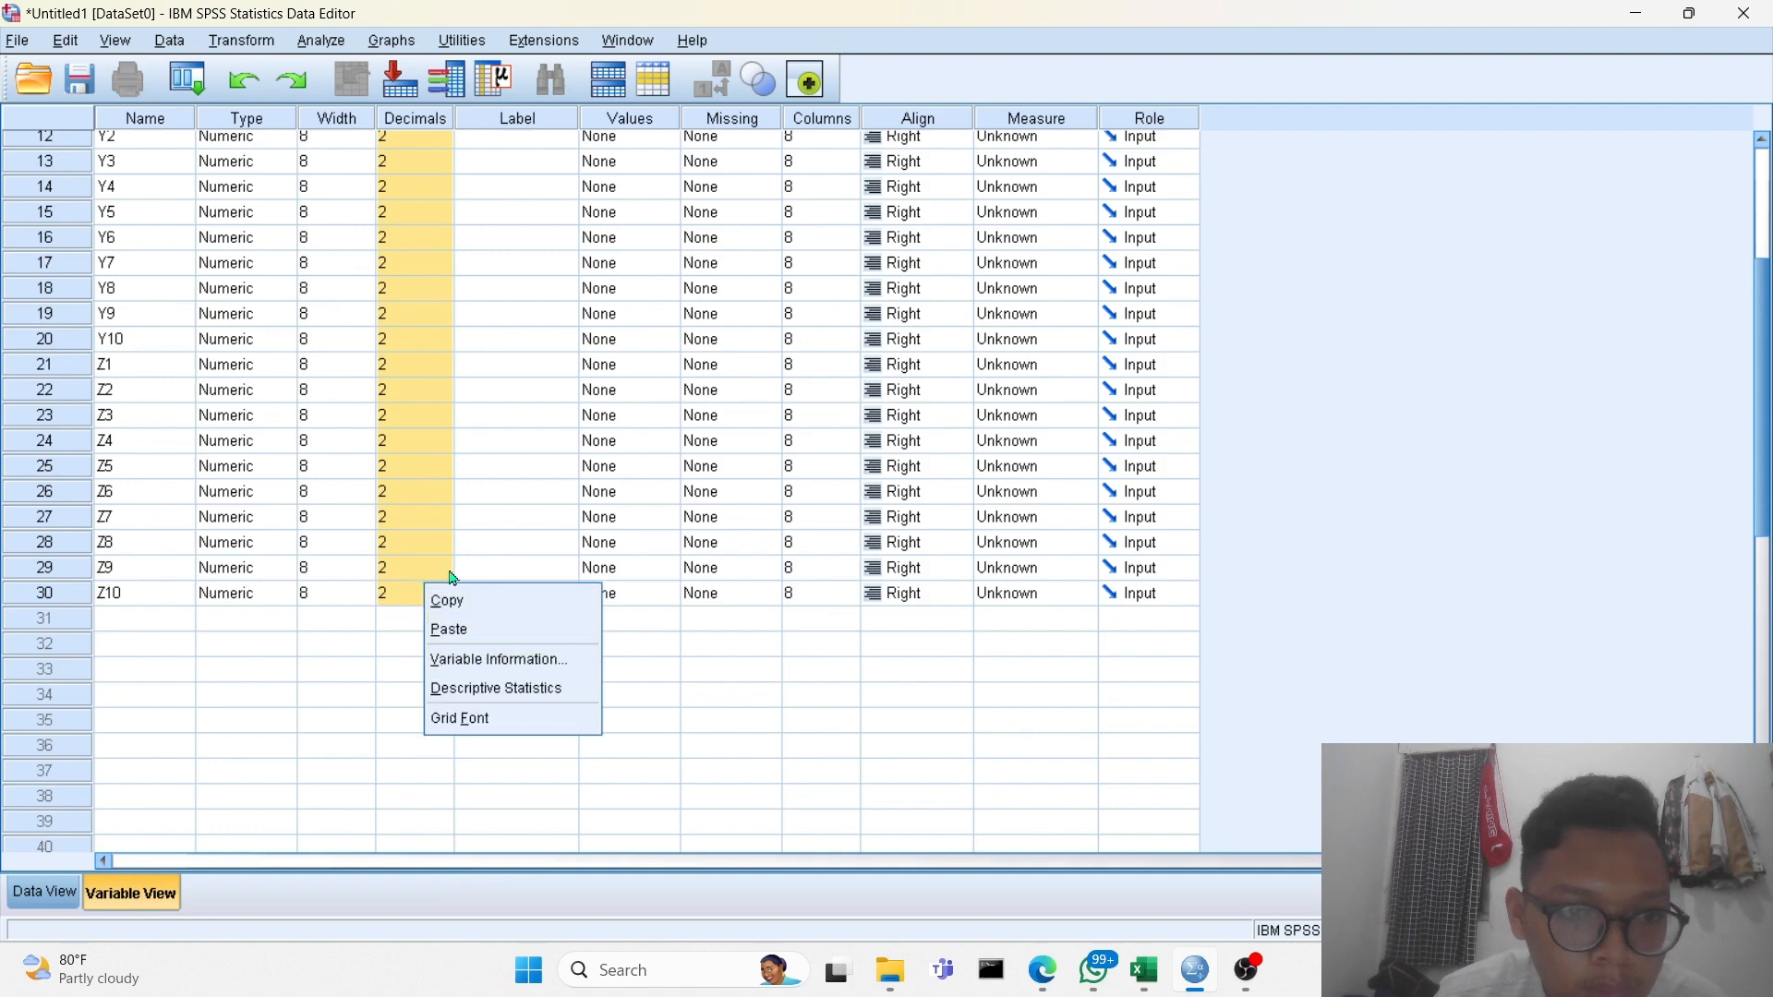
pyautogui.click(416, 540)
pyautogui.scroll(4, 416, 538)
# Set the decimals of X9 and X10 to 0.
pyautogui.click(409, 347)
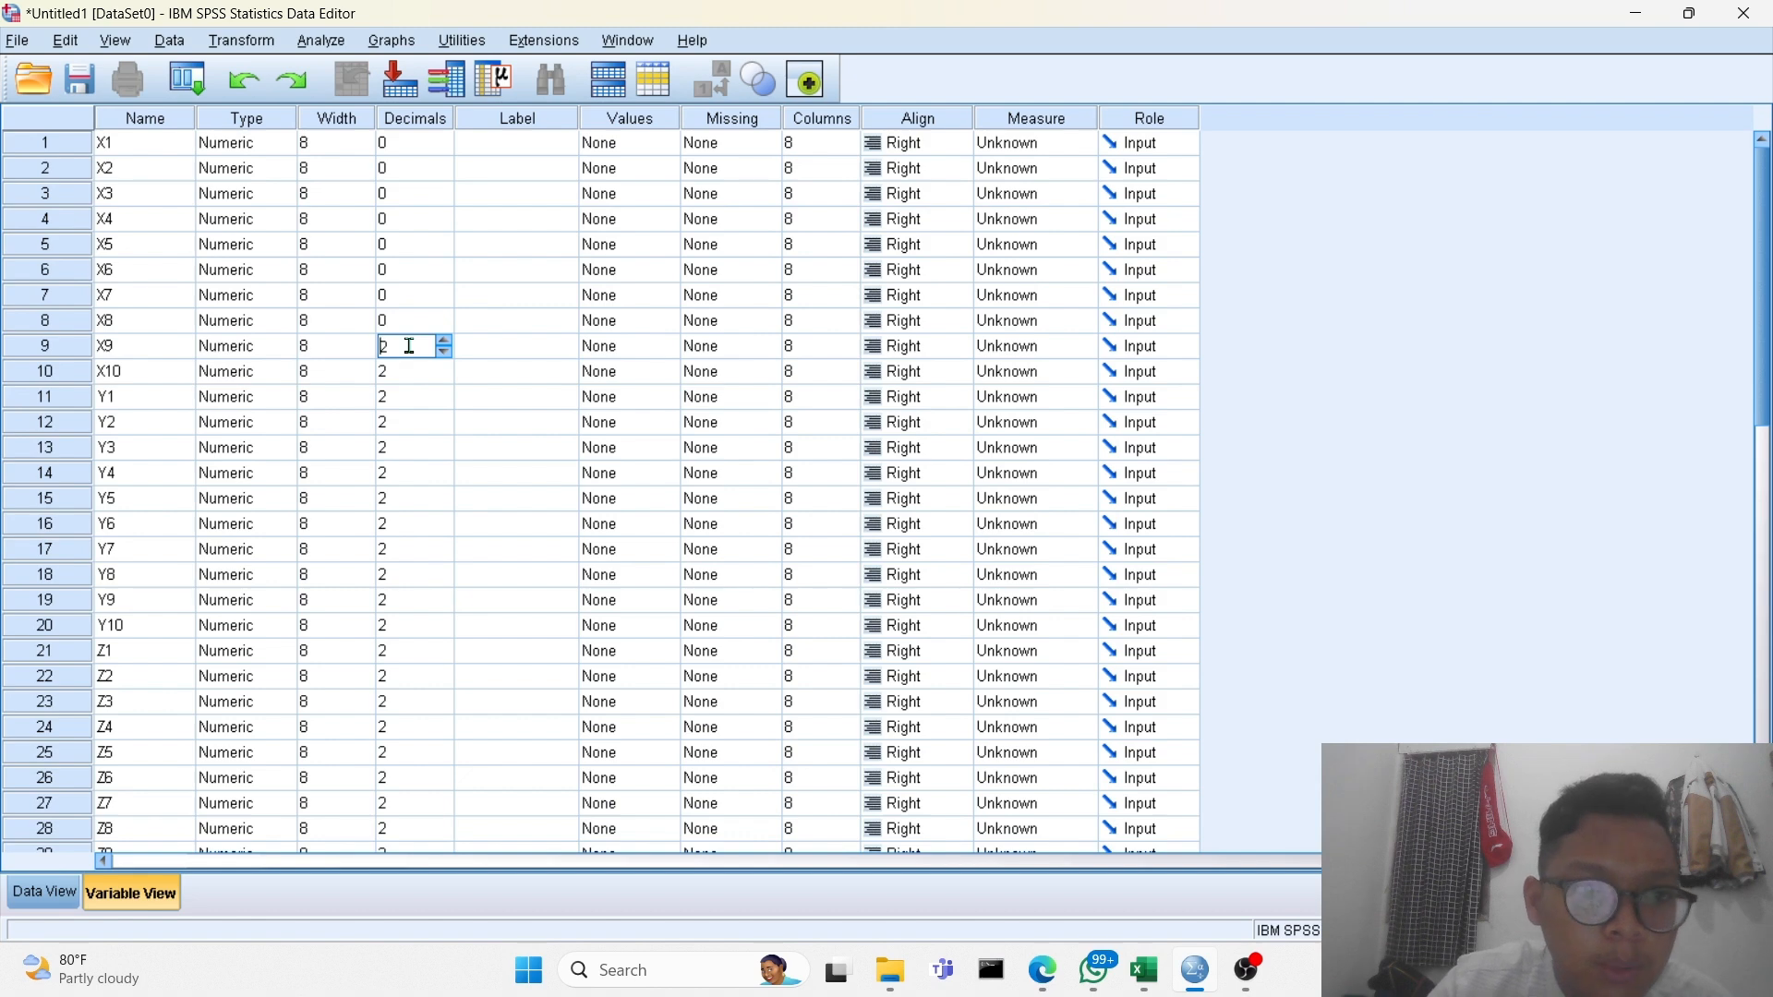
pyautogui.write('0')
pyautogui.press('Return')
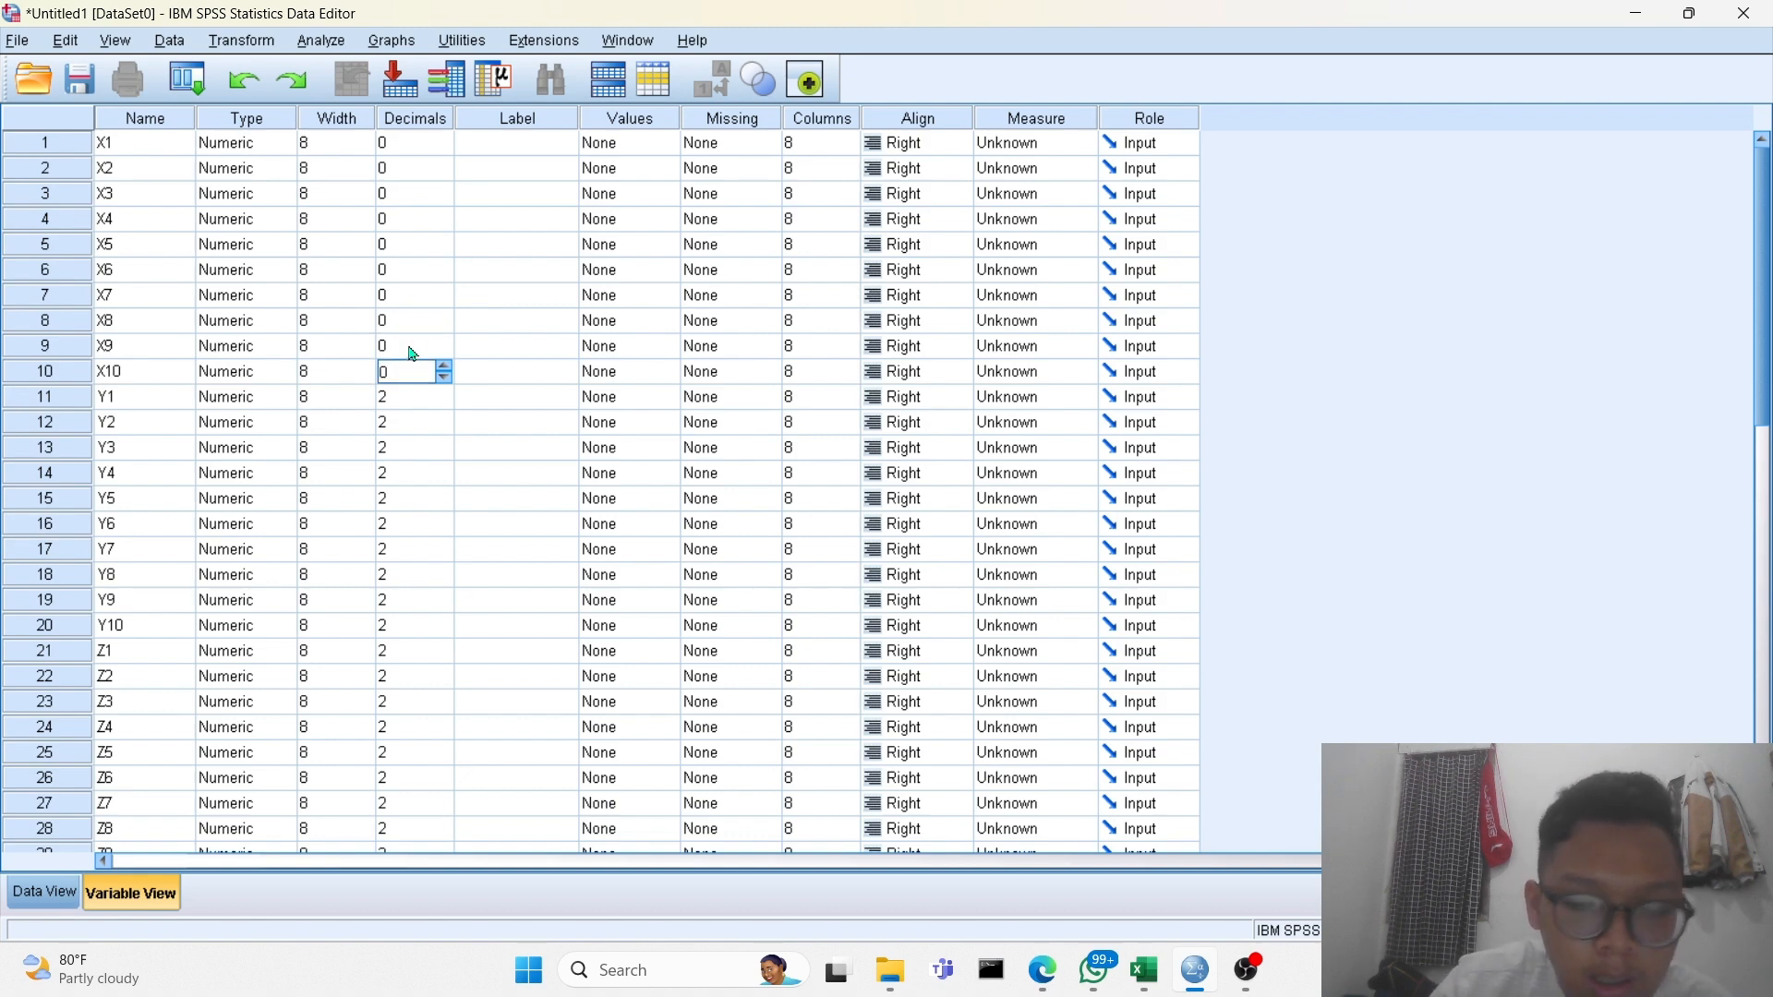
pyautogui.write('0')
pyautogui.press('Tab')
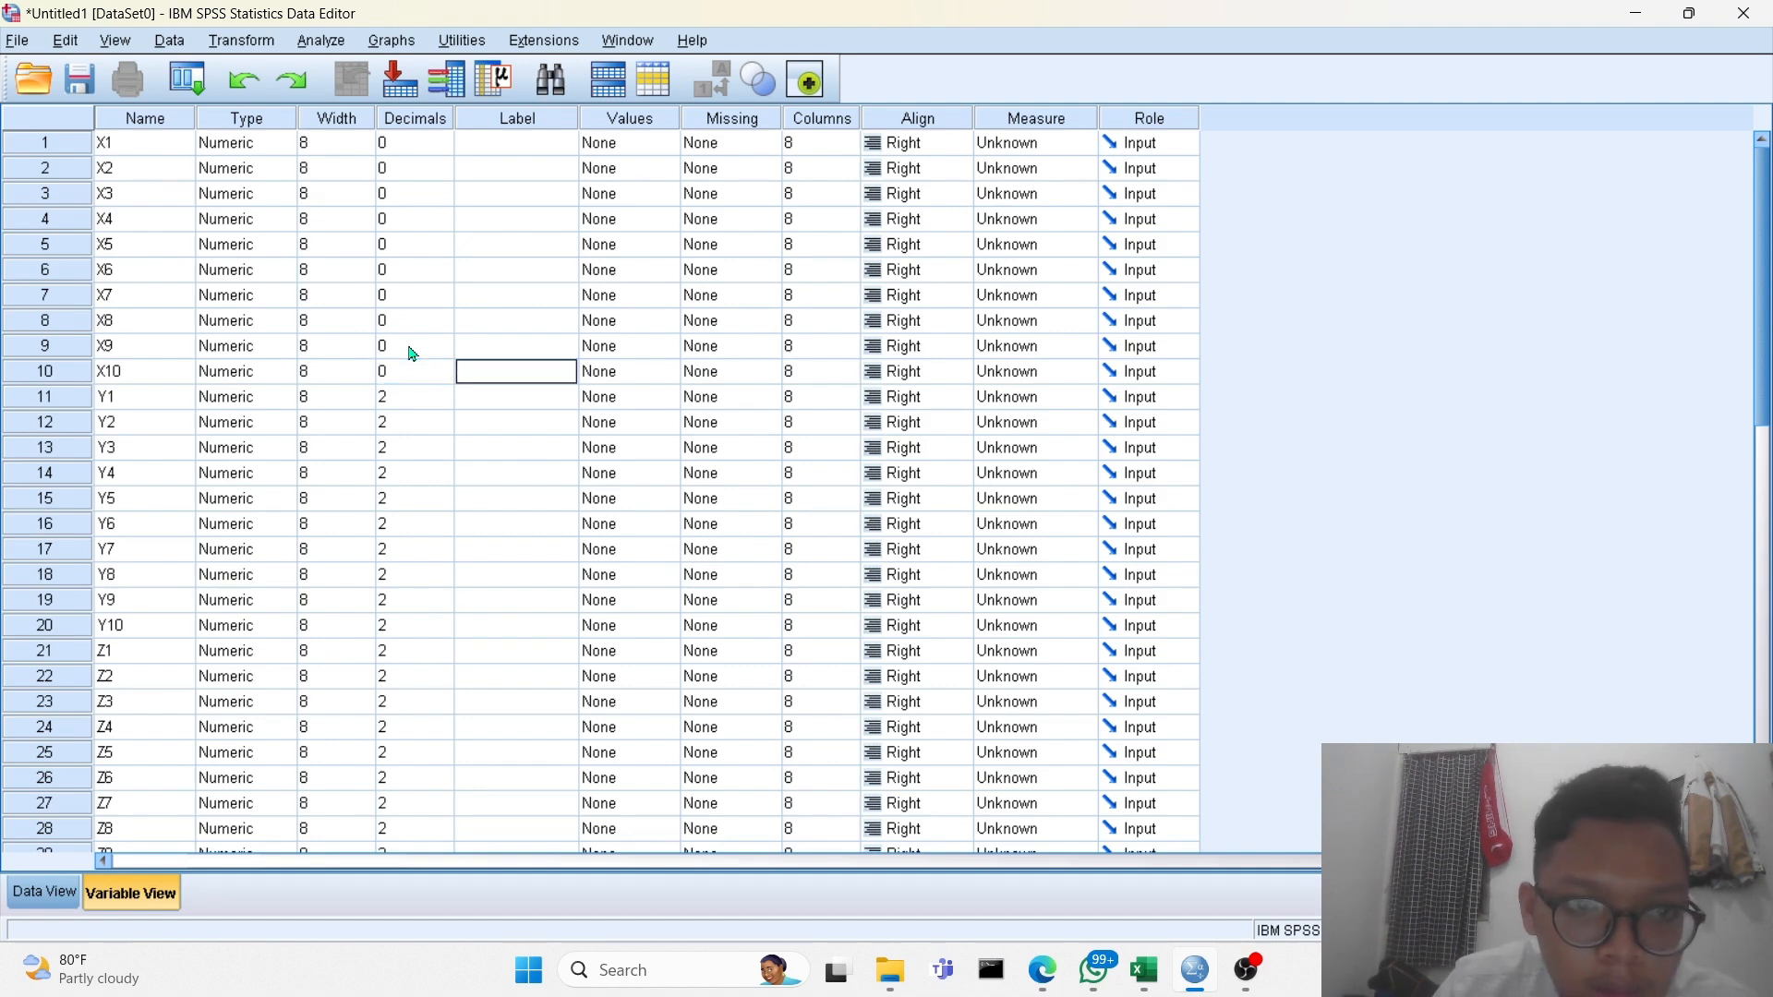
pyautogui.hotkey('shift', 'Tab')
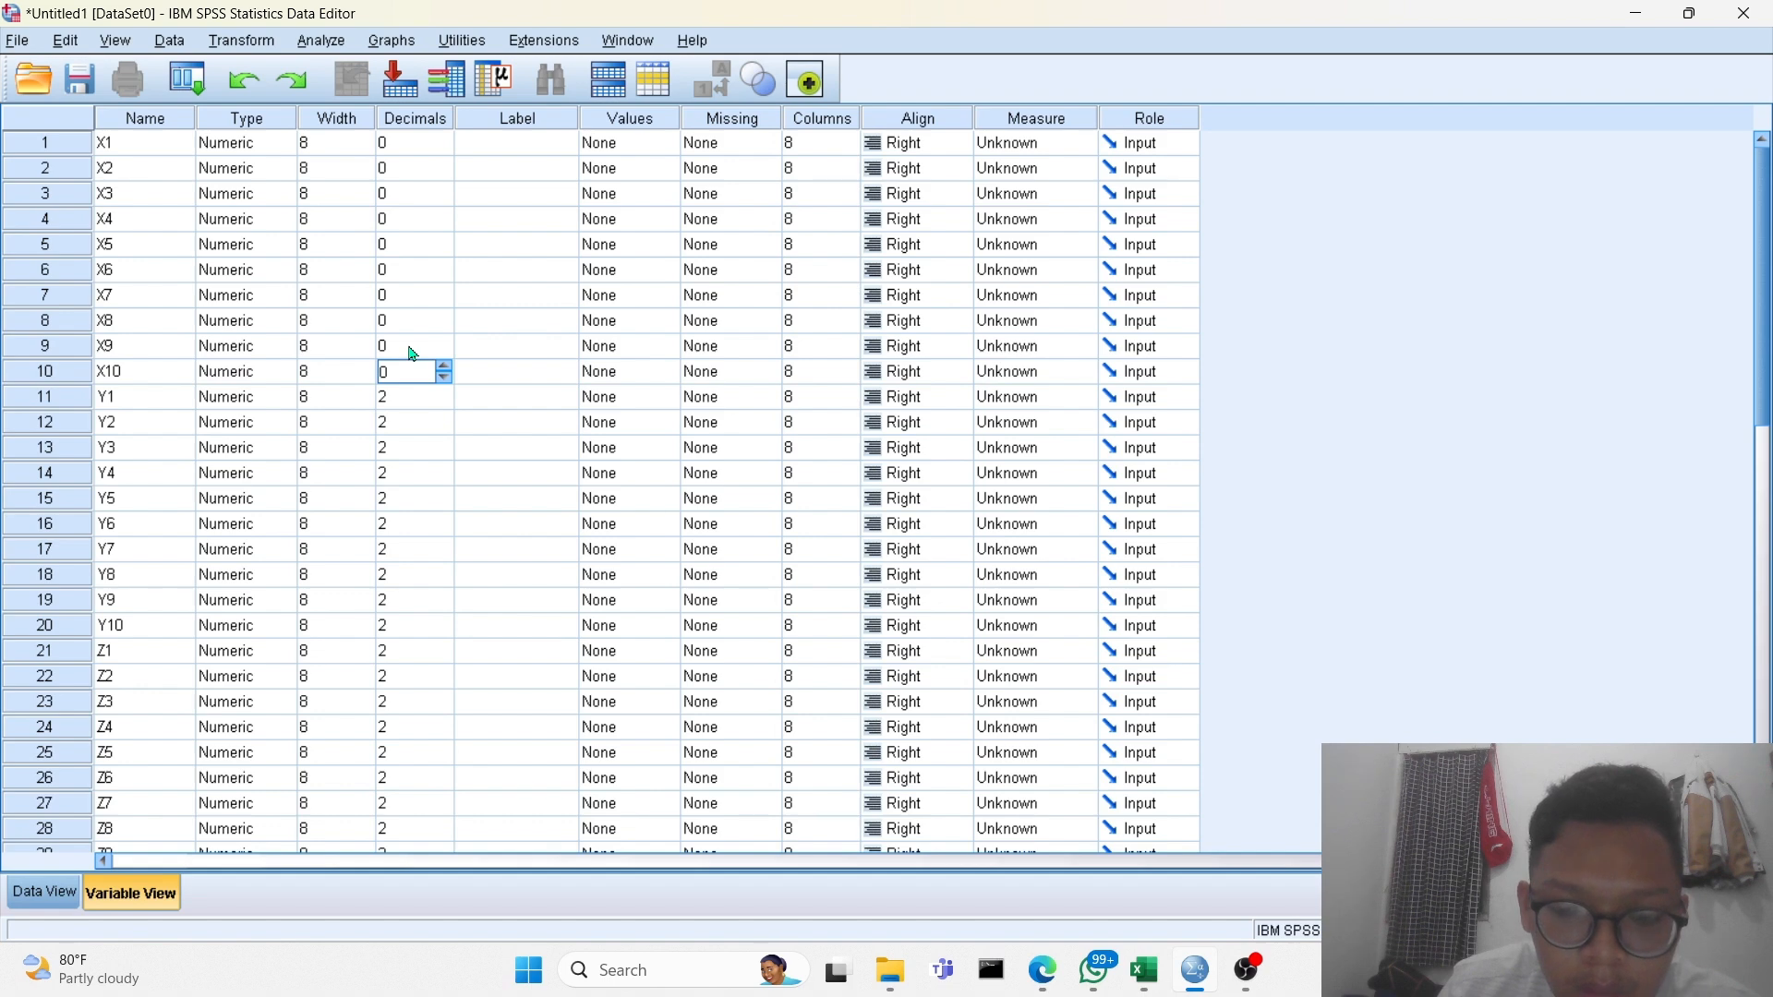
# Set the decimals of each variable from Y1 through Y10 to 0.
pyautogui.press('Down')
pyautogui.write('0')
pyautogui.press('Down')
pyautogui.press('0')
pyautogui.press('Down')
pyautogui.press('0')
pyautogui.press('Down')
pyautogui.press('0')
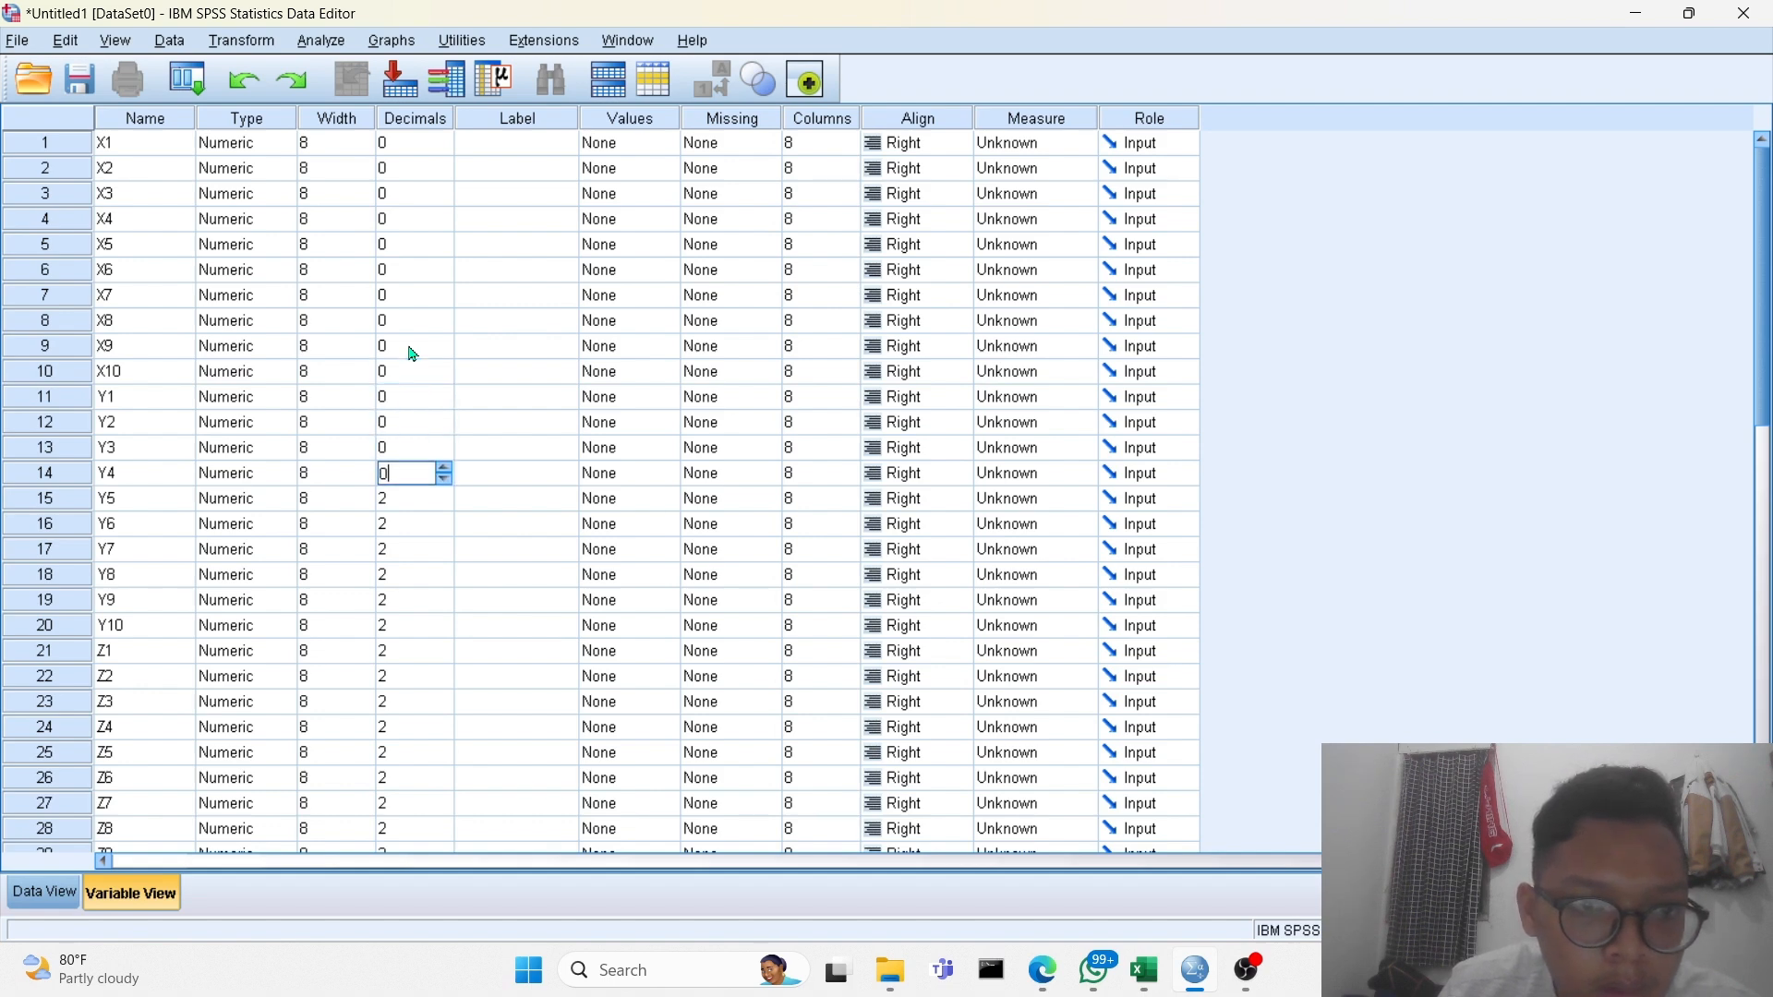
pyautogui.press('Down')
pyautogui.press('0')
pyautogui.press('Down')
pyautogui.press('0')
pyautogui.press('Down')
pyautogui.press('0')
pyautogui.press('Down')
pyautogui.press('0')
pyautogui.press('Down')
pyautogui.press('0')
pyautogui.press('Down')
pyautogui.press('0')
# Set the decimals of each variable from Z1 through Z10 to 0.
pyautogui.press('Down')
pyautogui.press('0')
pyautogui.press('Down')
pyautogui.press('0')
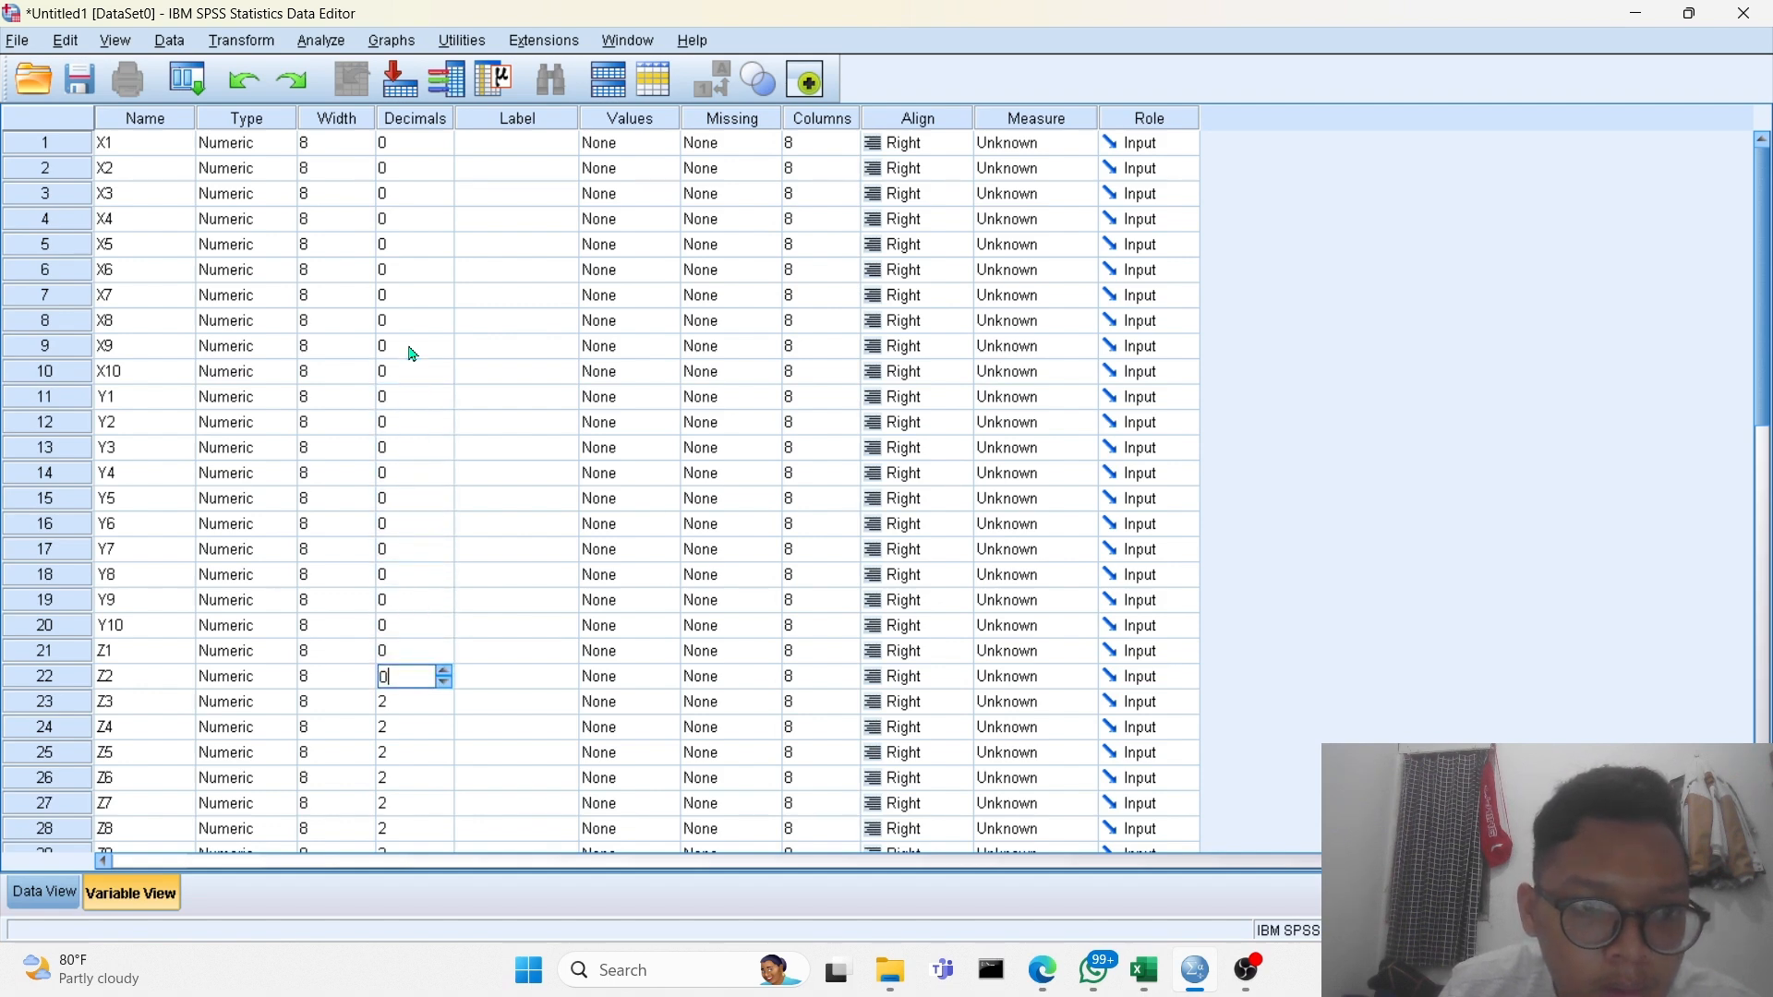
pyautogui.press('Down')
pyautogui.press('0')
pyautogui.press('Down')
pyautogui.press('0')
pyautogui.press('Down')
pyautogui.press('0')
pyautogui.press('Down')
pyautogui.press('0')
pyautogui.press('Down')
pyautogui.press('0')
pyautogui.press('Down')
pyautogui.press('0')
pyautogui.press('Down')
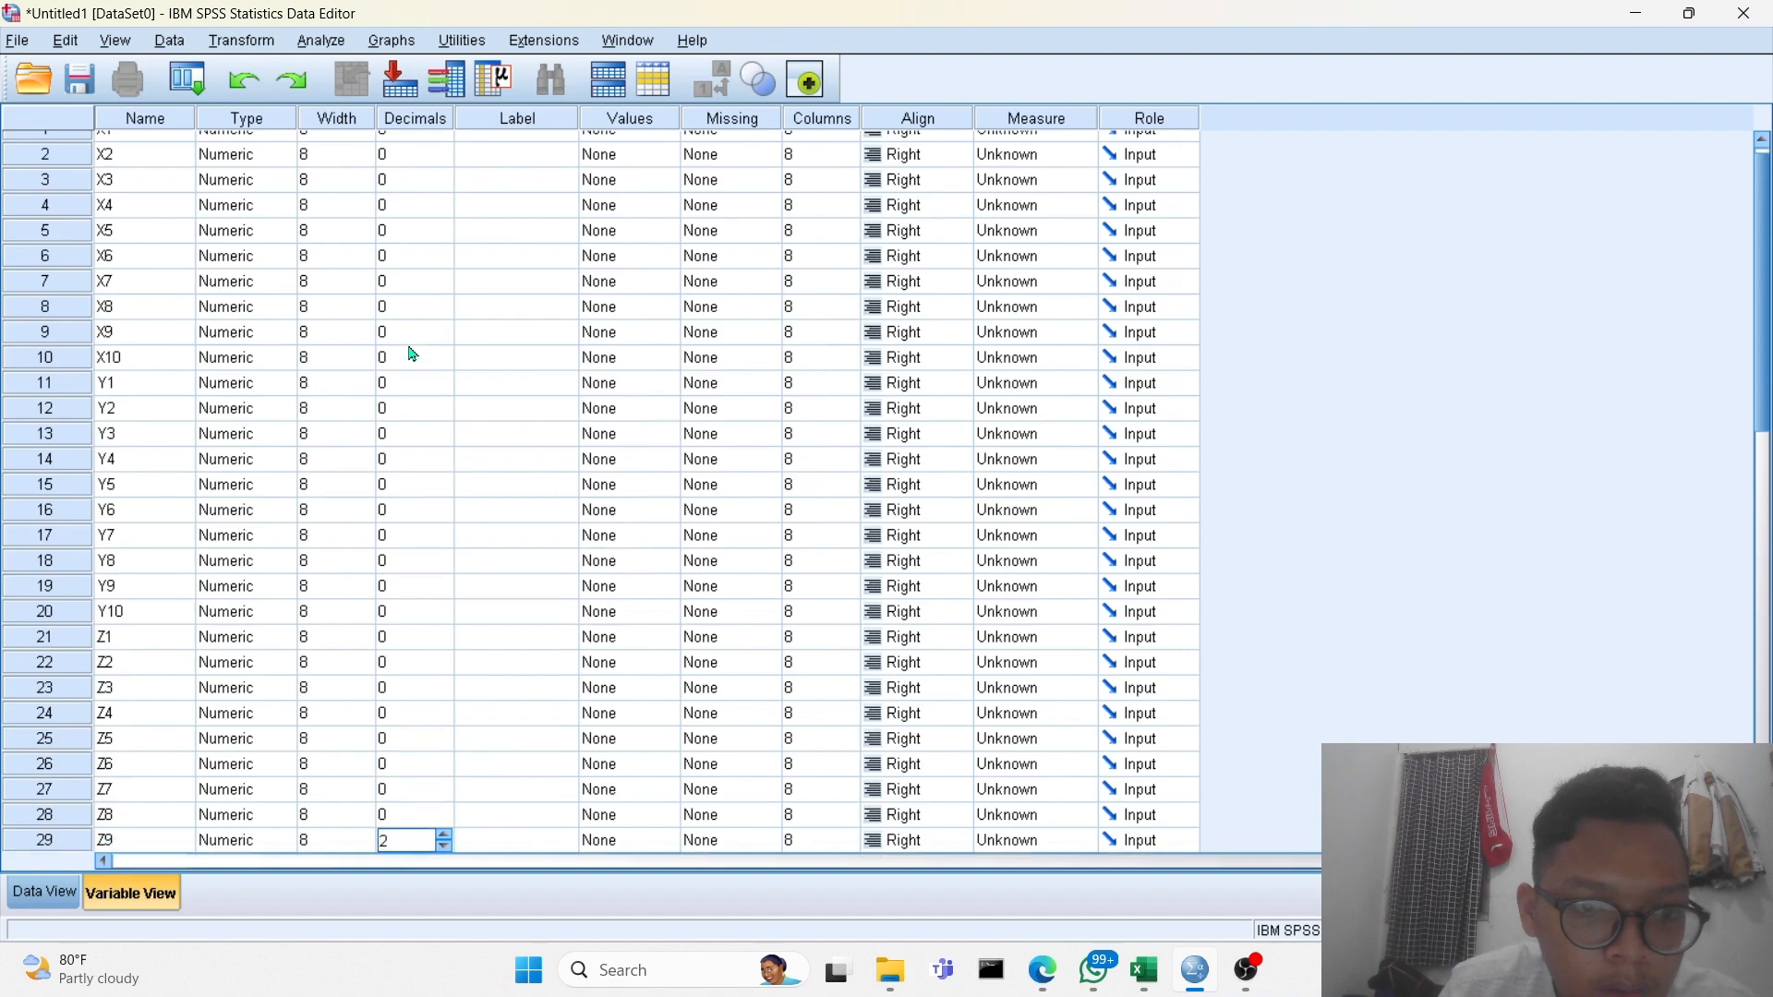
pyautogui.scroll(-2, 413, 355)
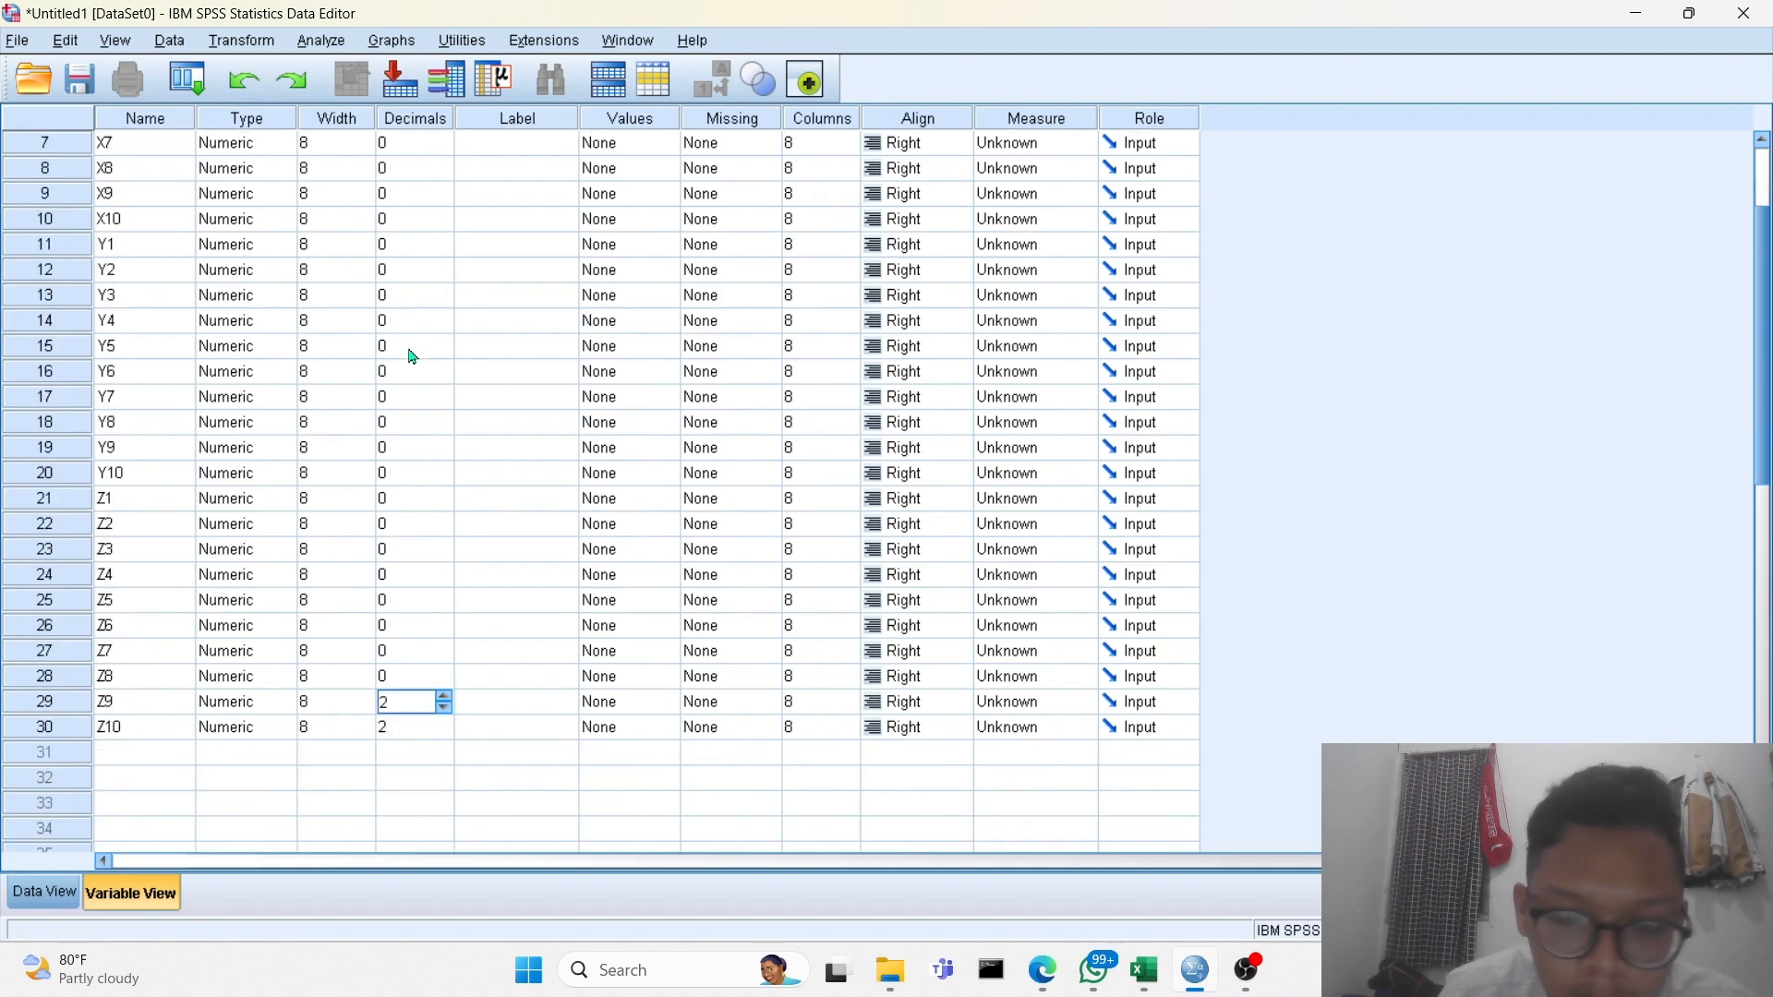
pyautogui.press('Down')
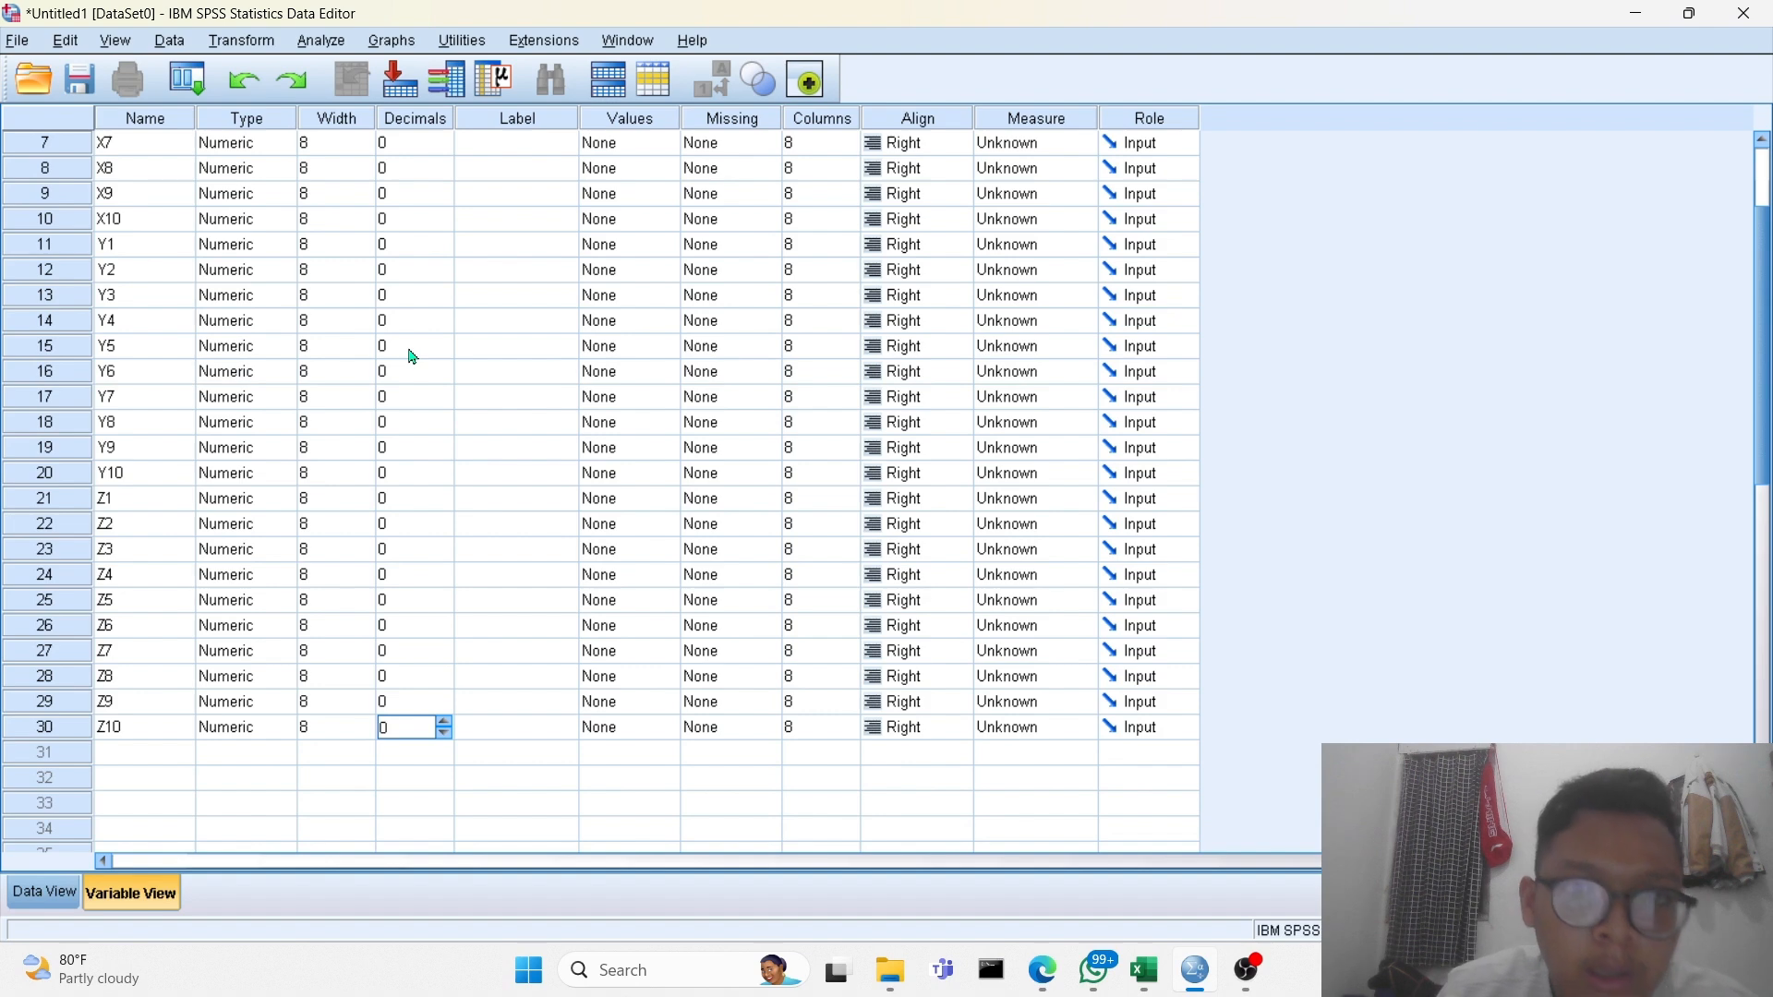
# Set the measurement level of X1 and X2 to Nominal.
pyautogui.scroll(2, 490, 348)
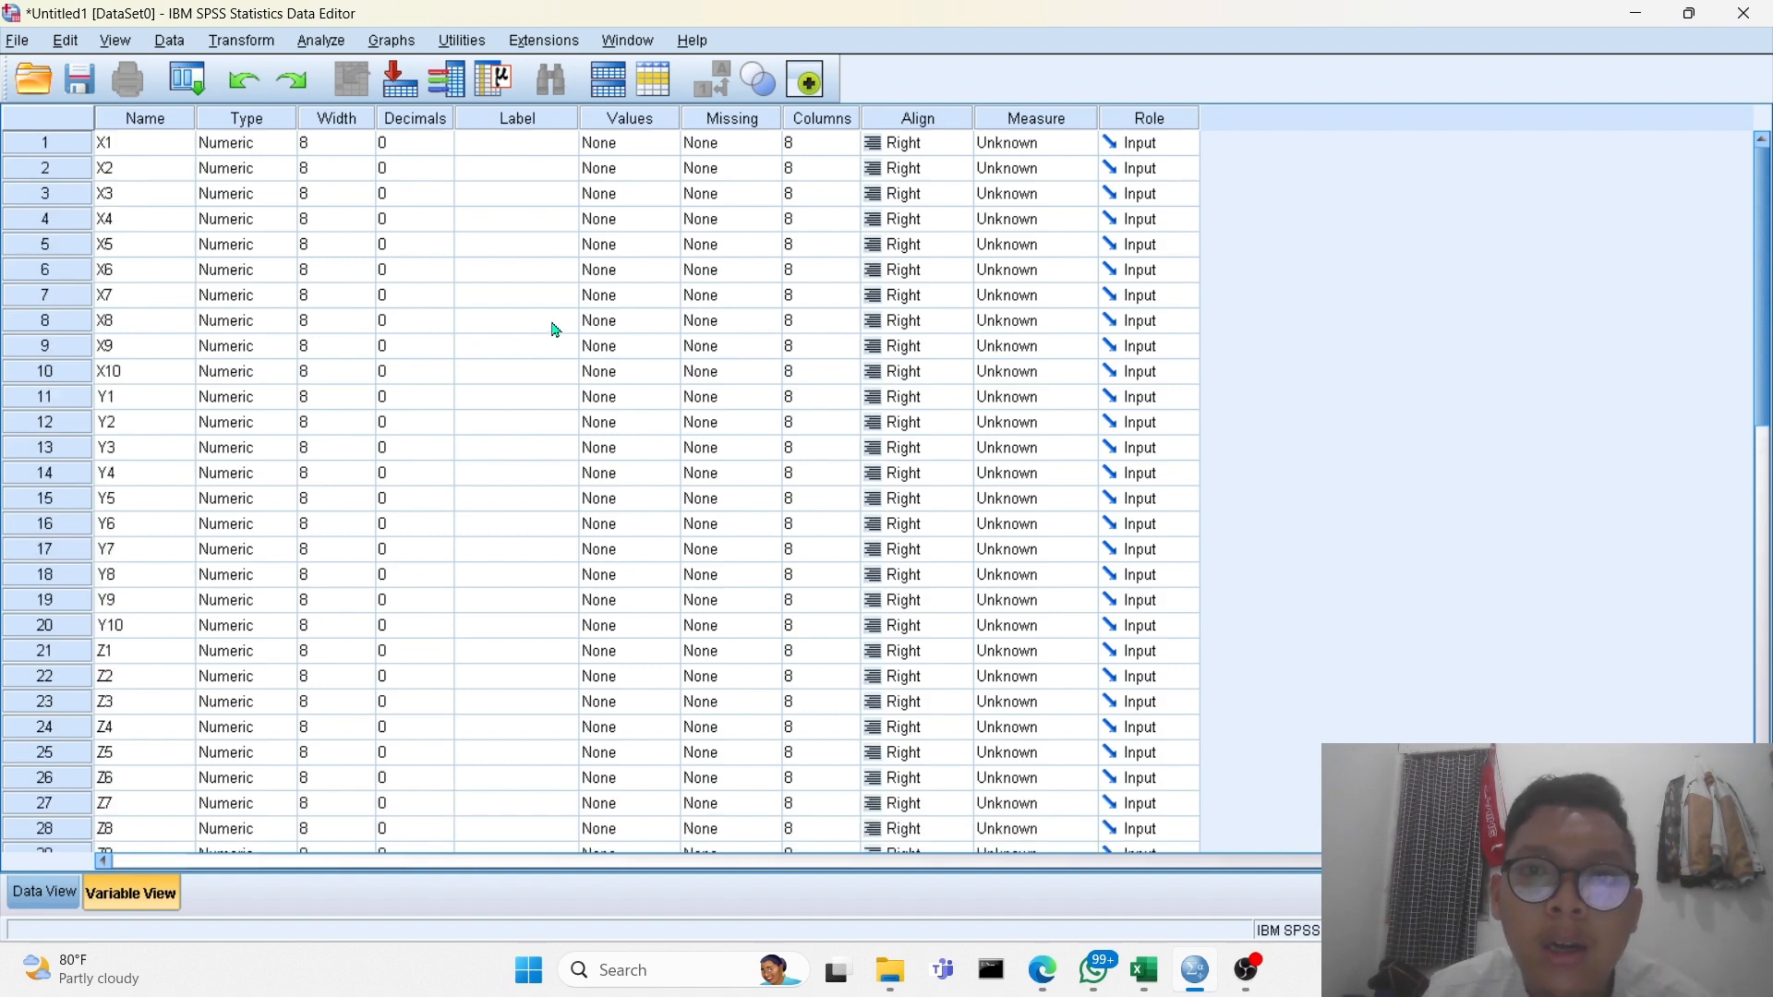
pyautogui.click(1008, 145)
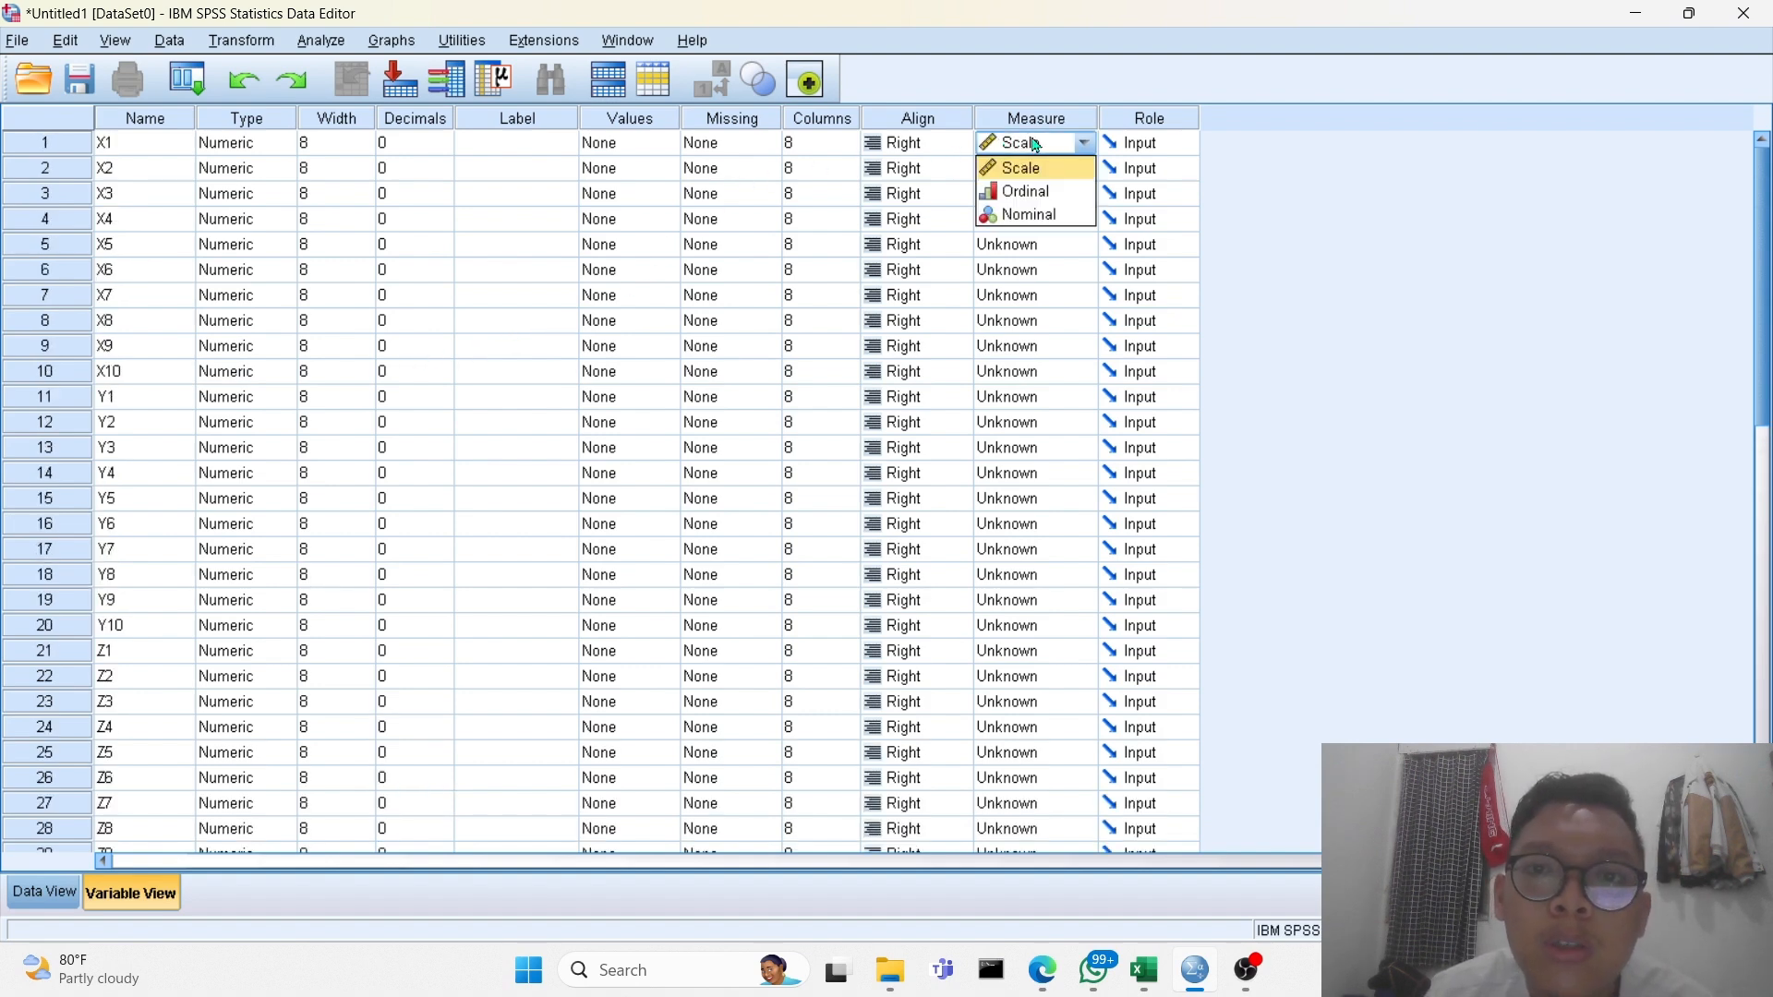
pyautogui.click(1025, 216)
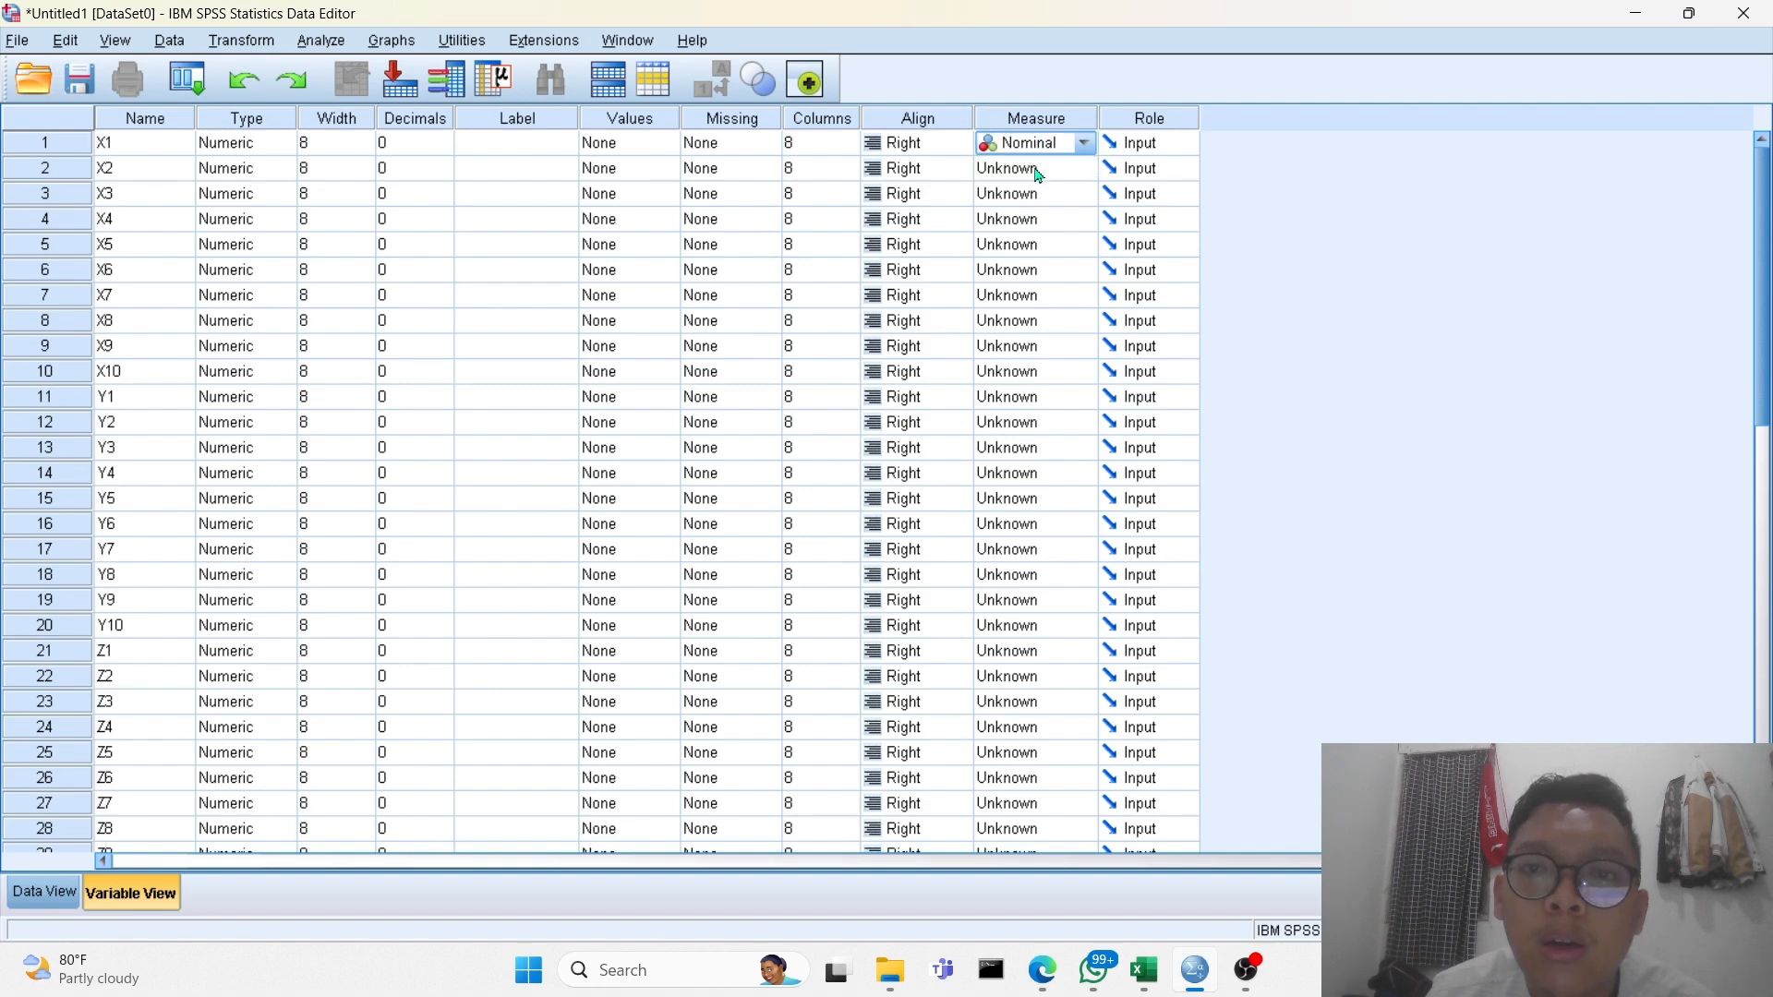
pyautogui.click(1044, 172)
pyautogui.click(1050, 240)
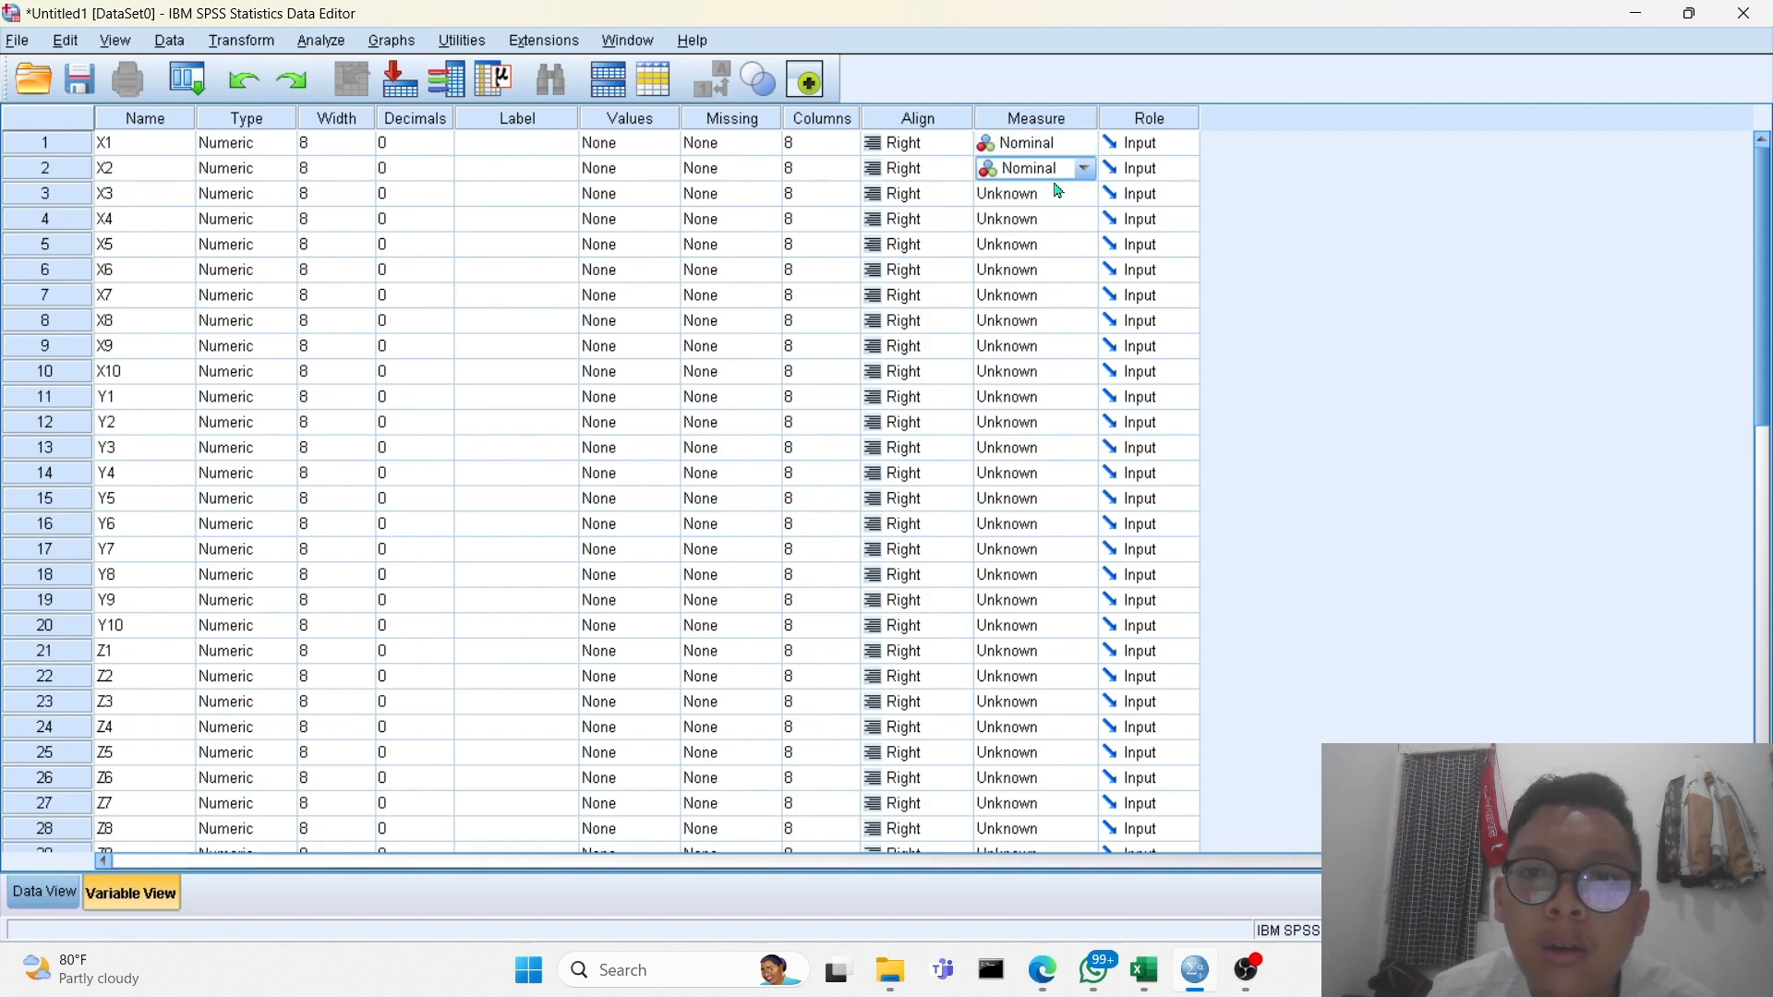
# Copy the Nominal measure of X1 and paste it into the Measure cells of X2 through Z10.
pyautogui.rightClick(1044, 150)
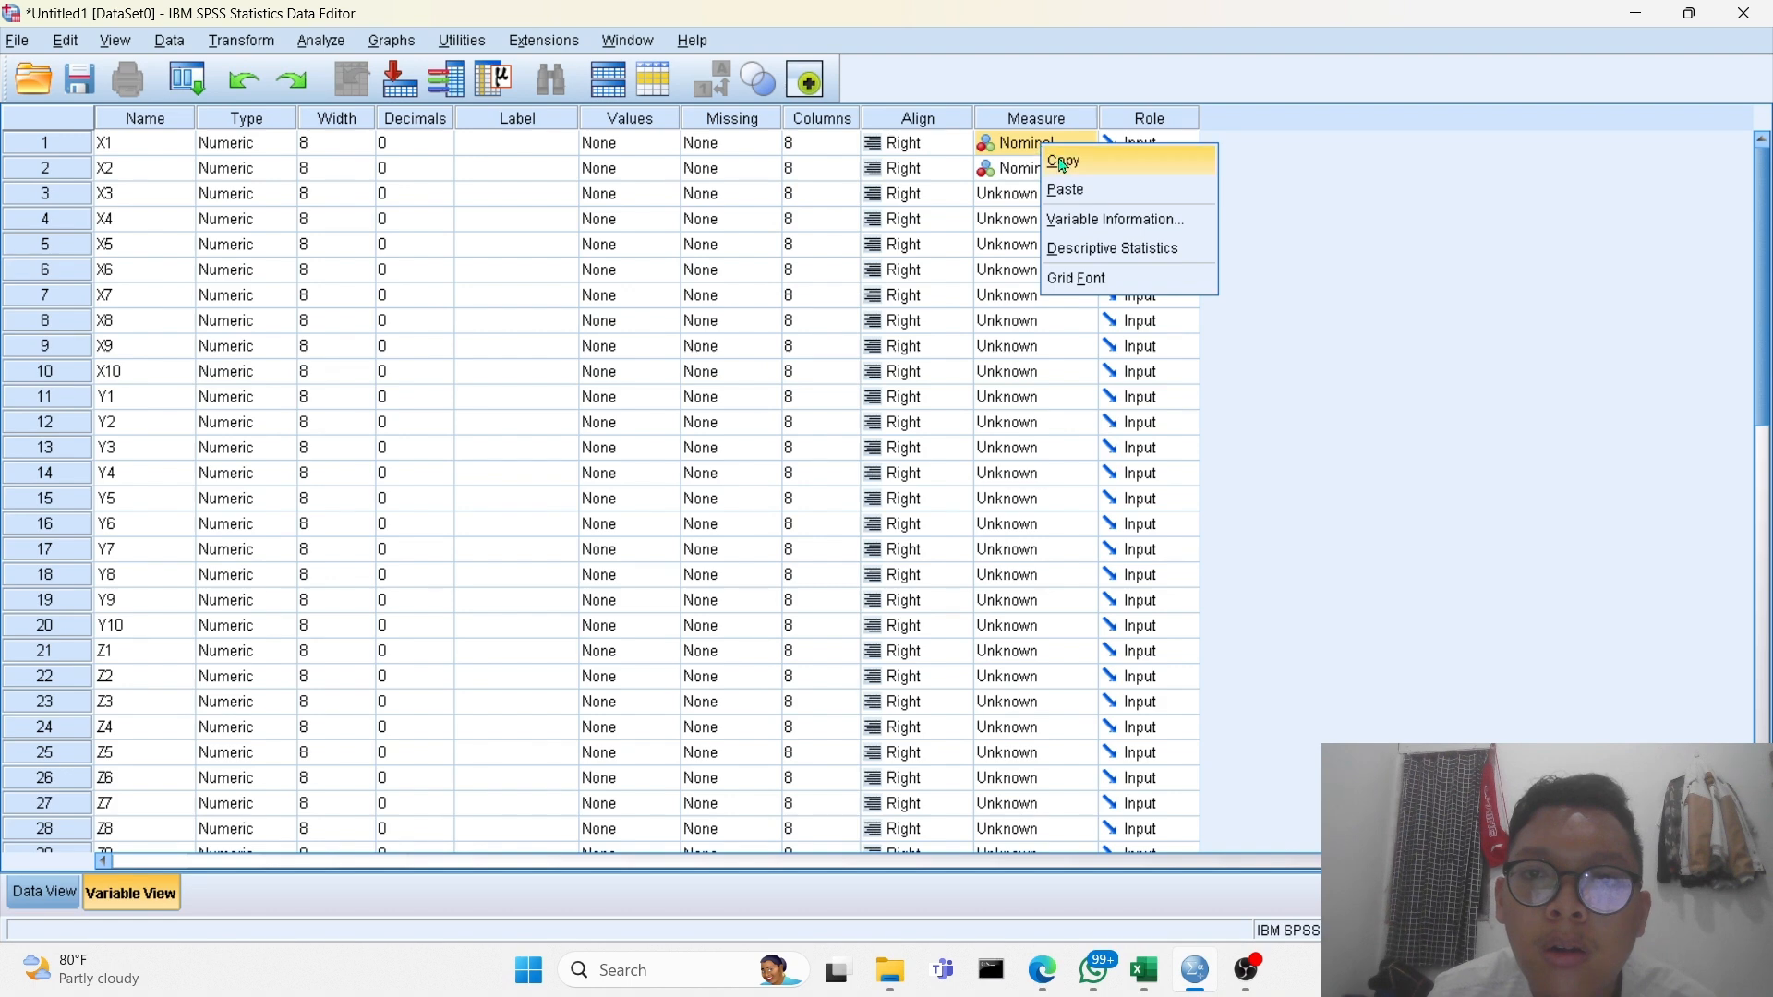
pyautogui.click(1061, 162)
pyautogui.moveTo(1016, 175); pyautogui.dragTo(1017, 606)
pyautogui.rightClick(1016, 604)
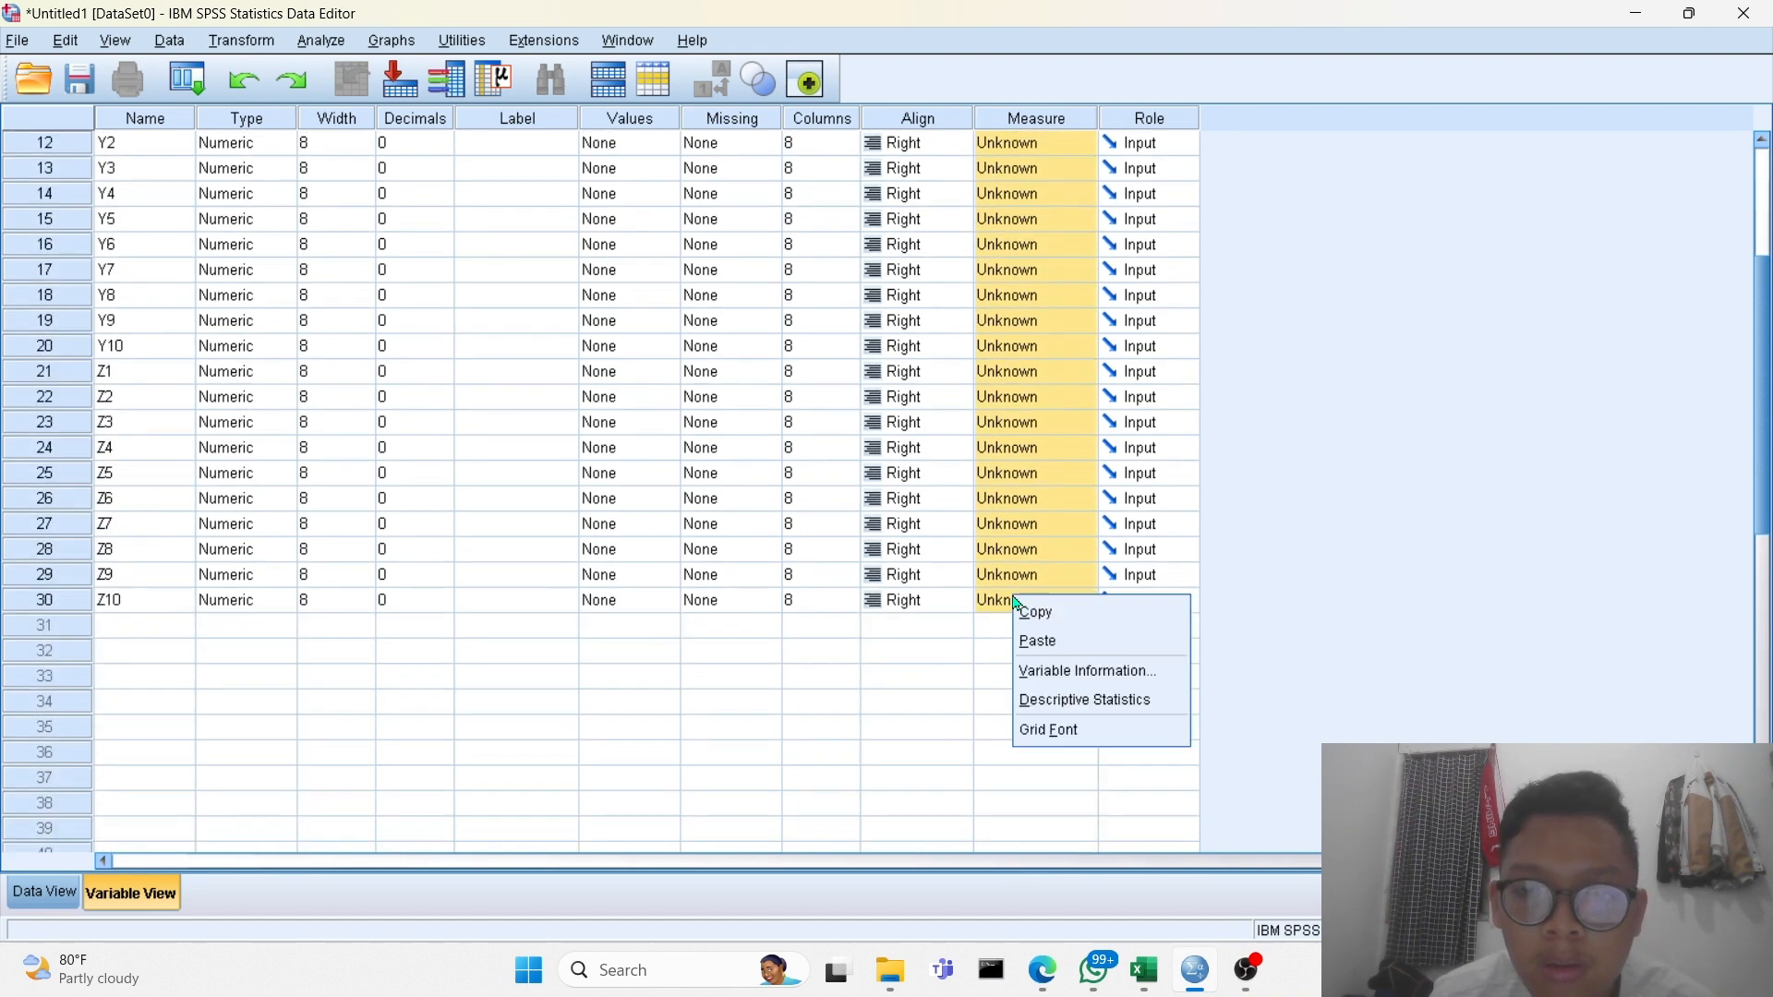
pyautogui.click(1037, 638)
pyautogui.scroll(4, 645, 557)
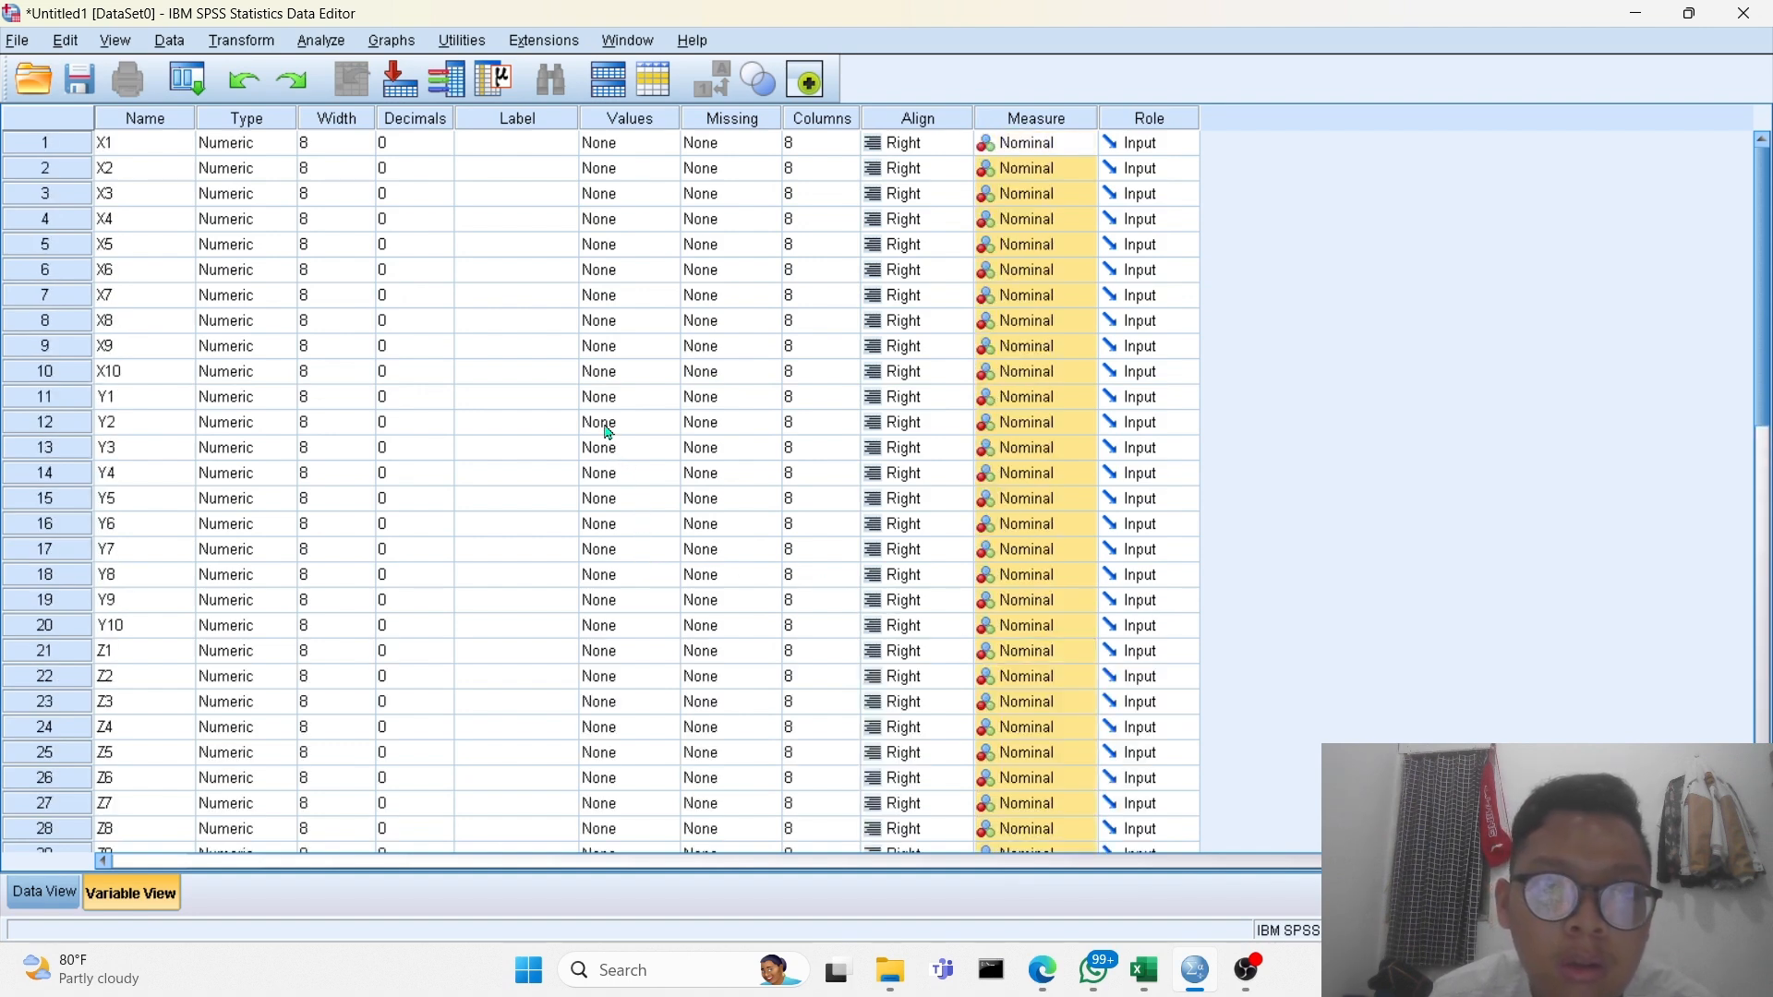
pyautogui.click(635, 143)
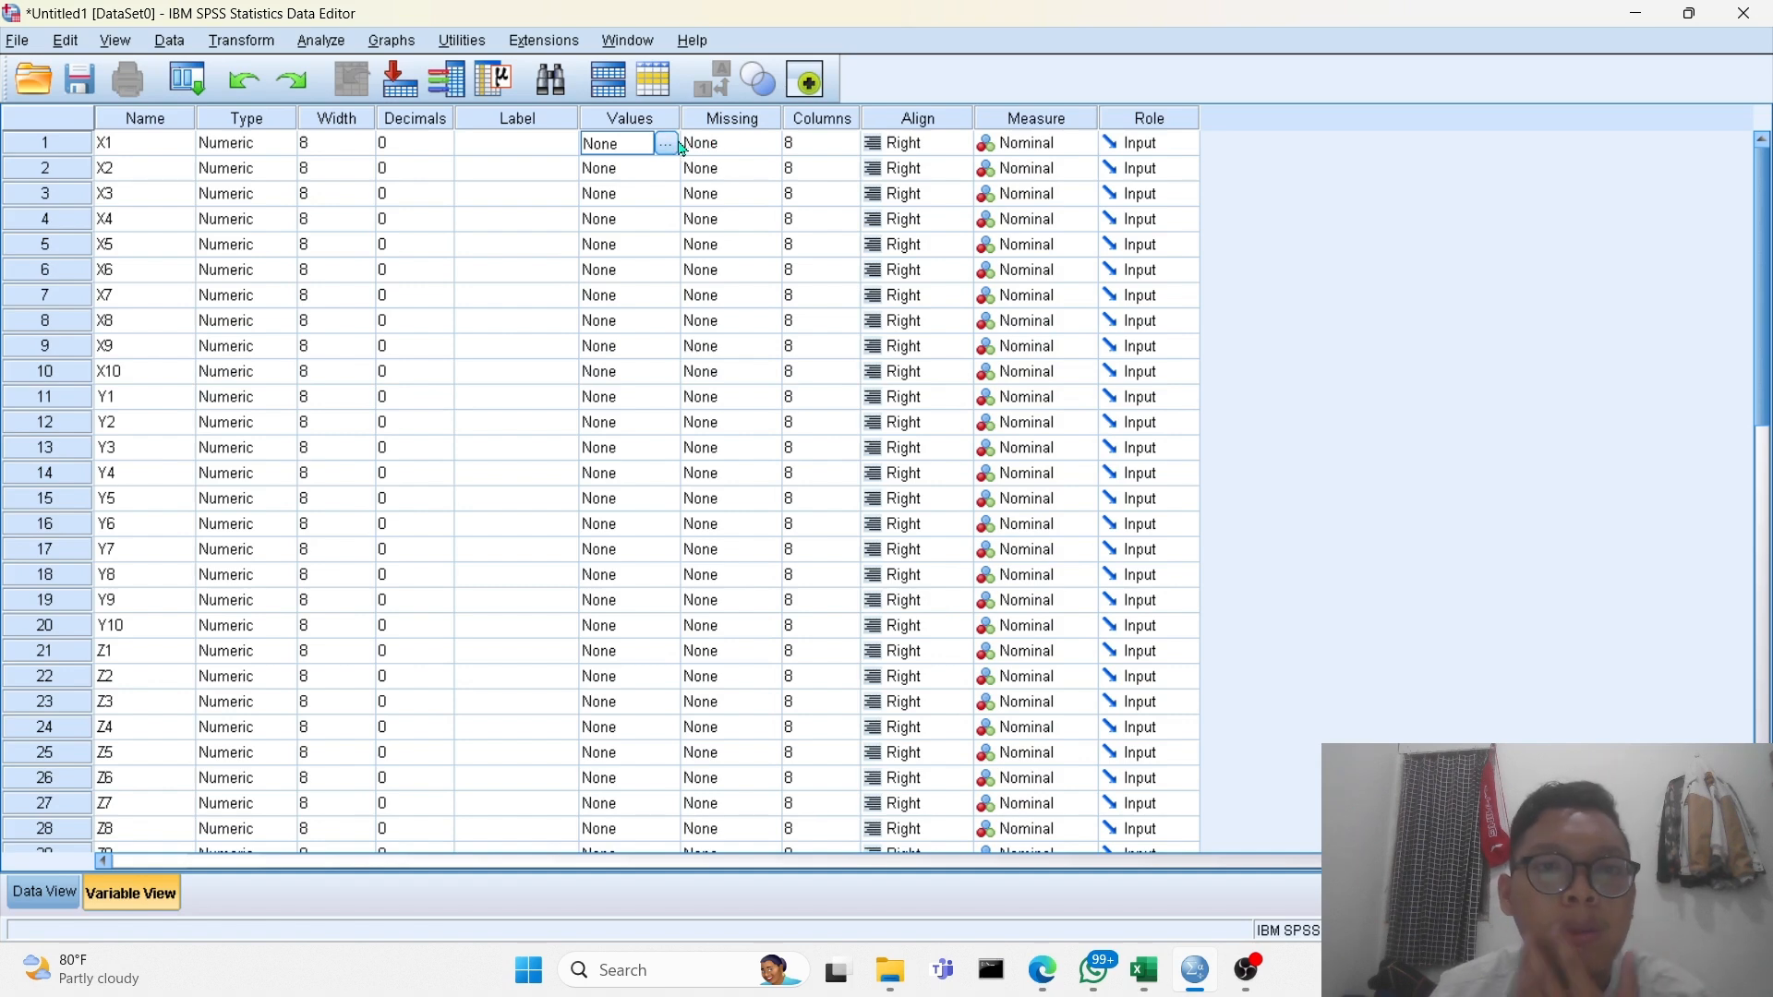
pyautogui.click(720, 148)
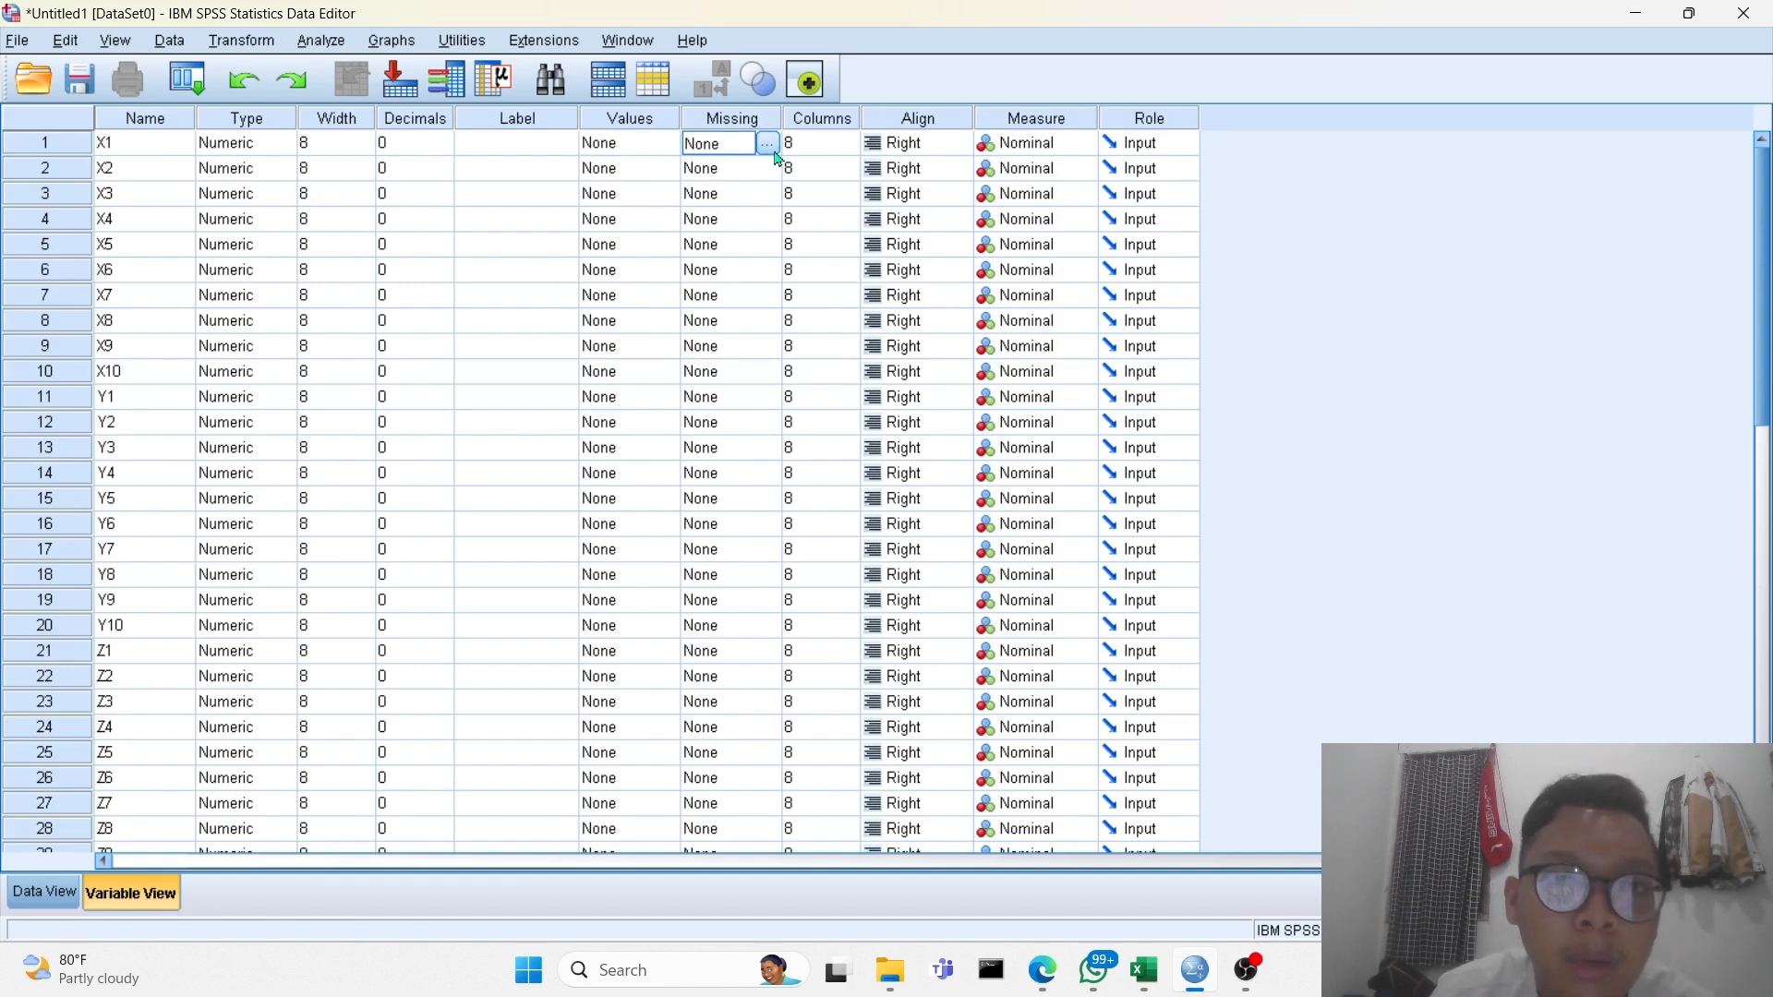
pyautogui.click(768, 145)
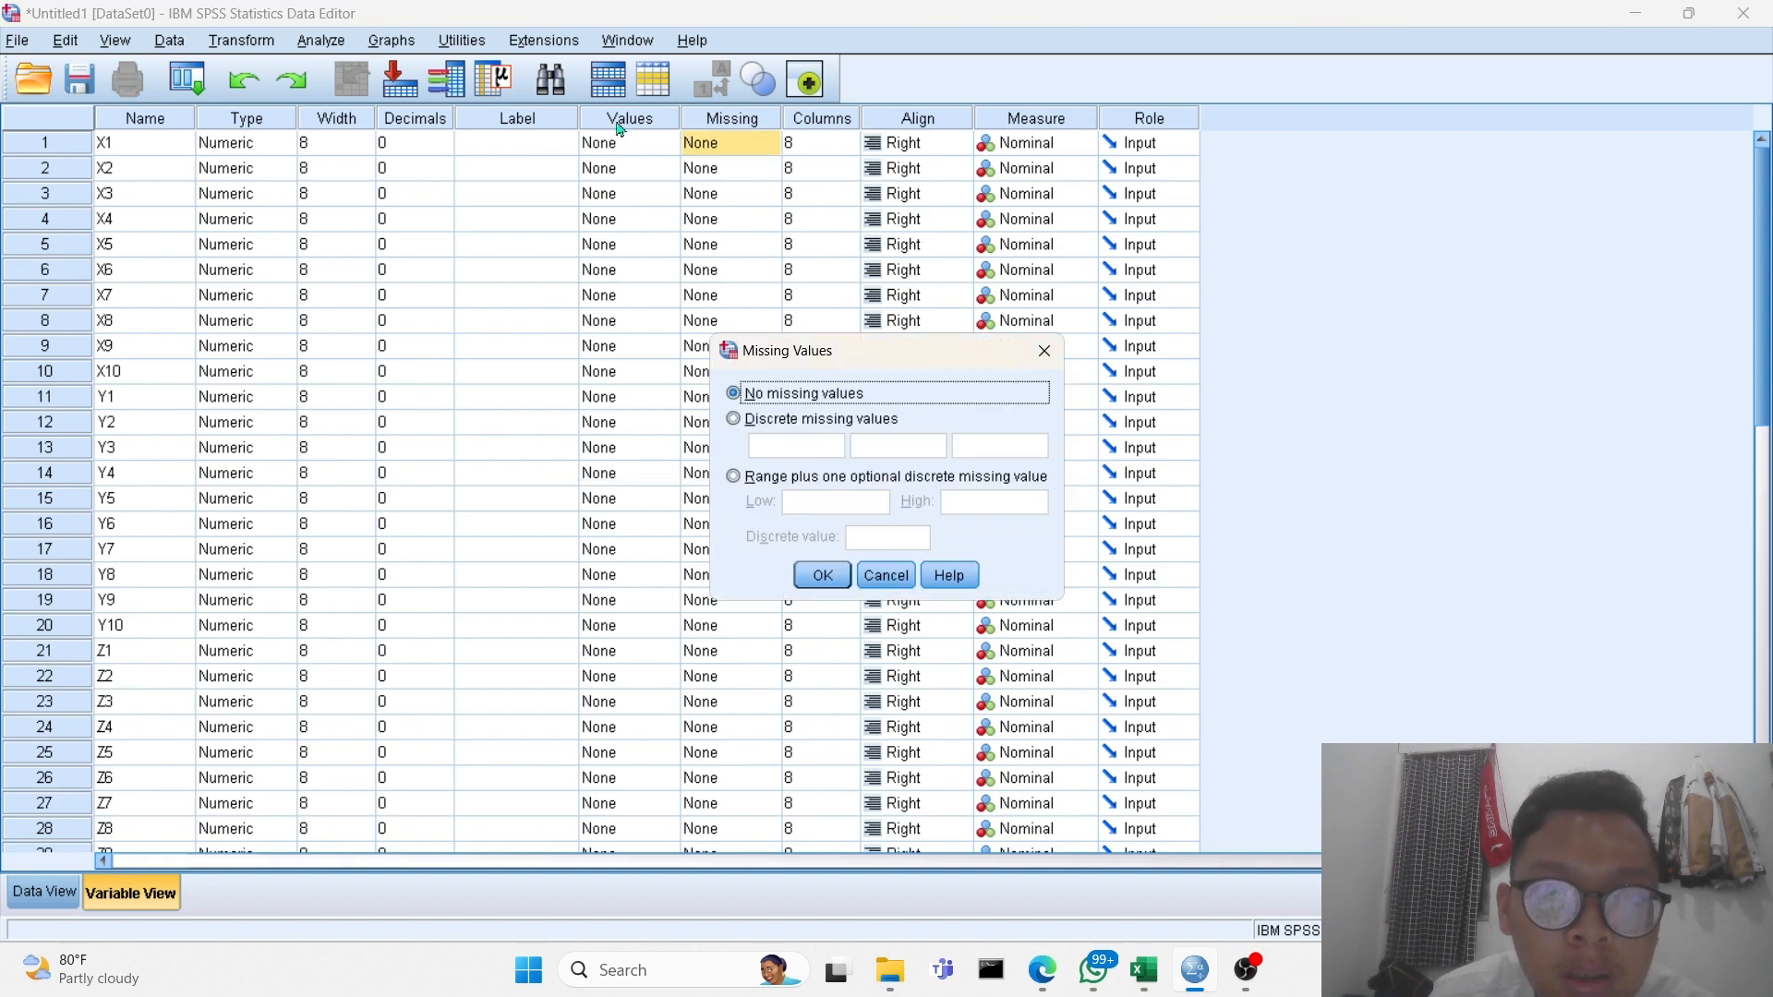
pyautogui.click(1055, 357)
# Open the value labels of variable X1 and enter 1 as the first value.
pyautogui.click(657, 151)
pyautogui.click(666, 145)
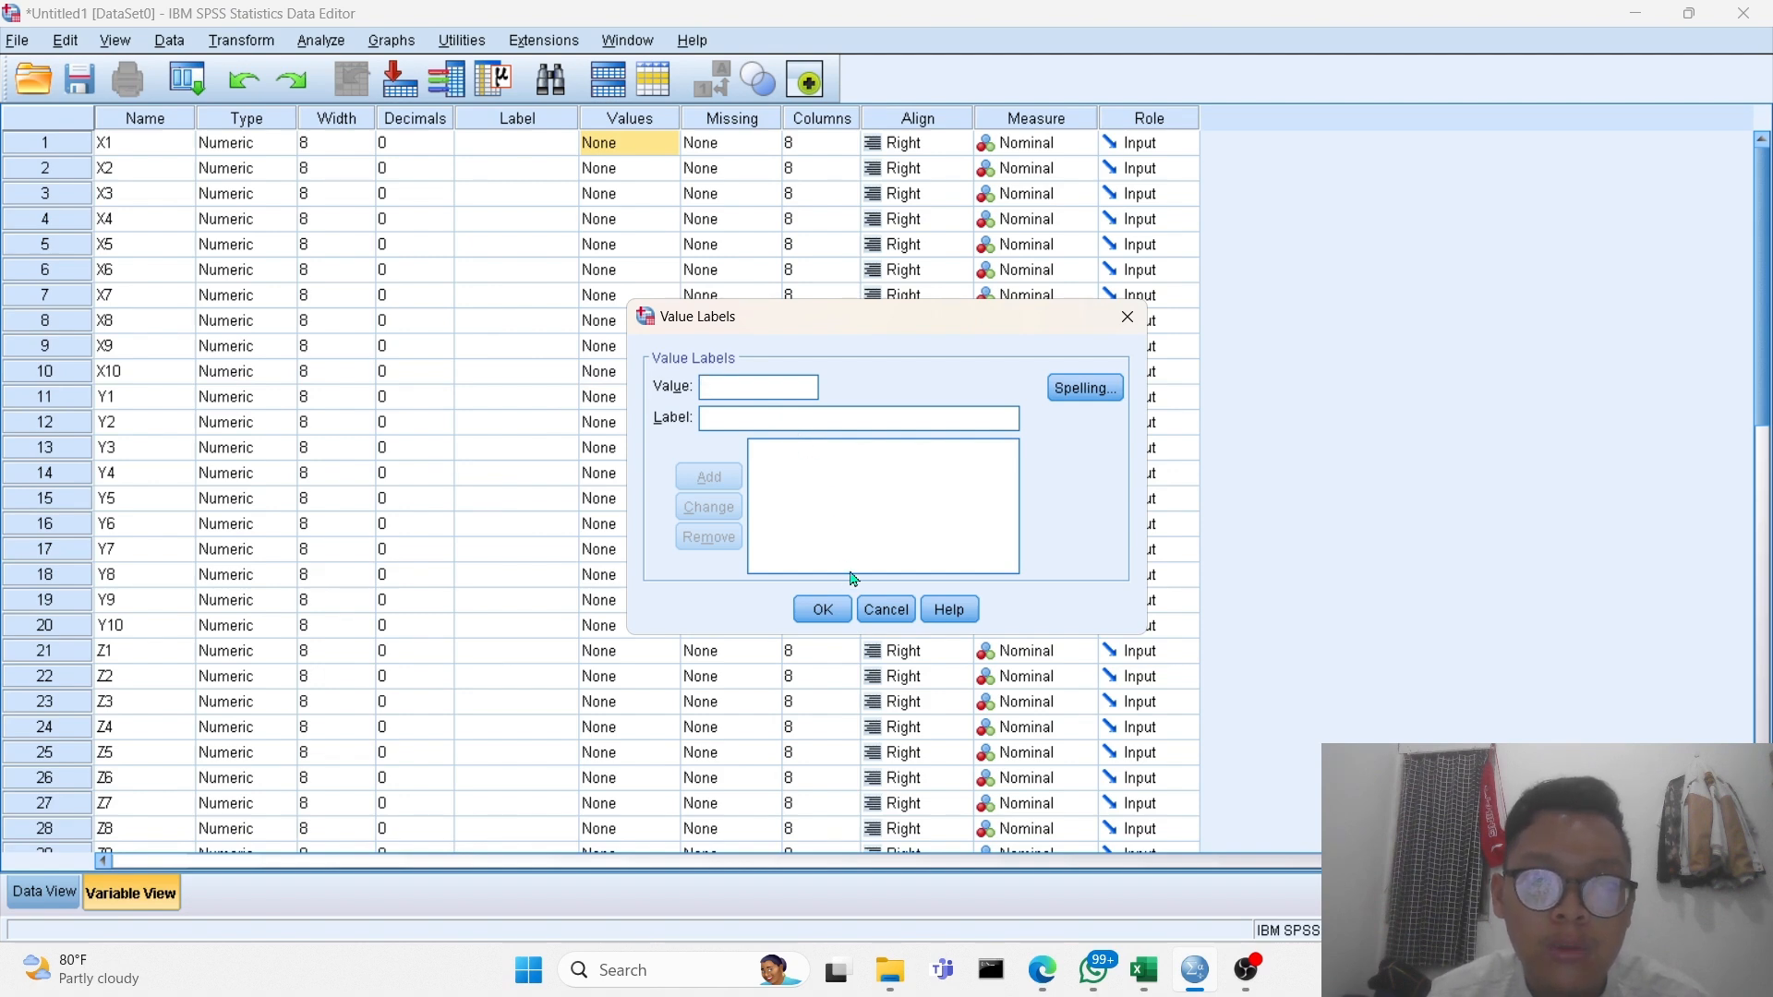
pyautogui.write('1')
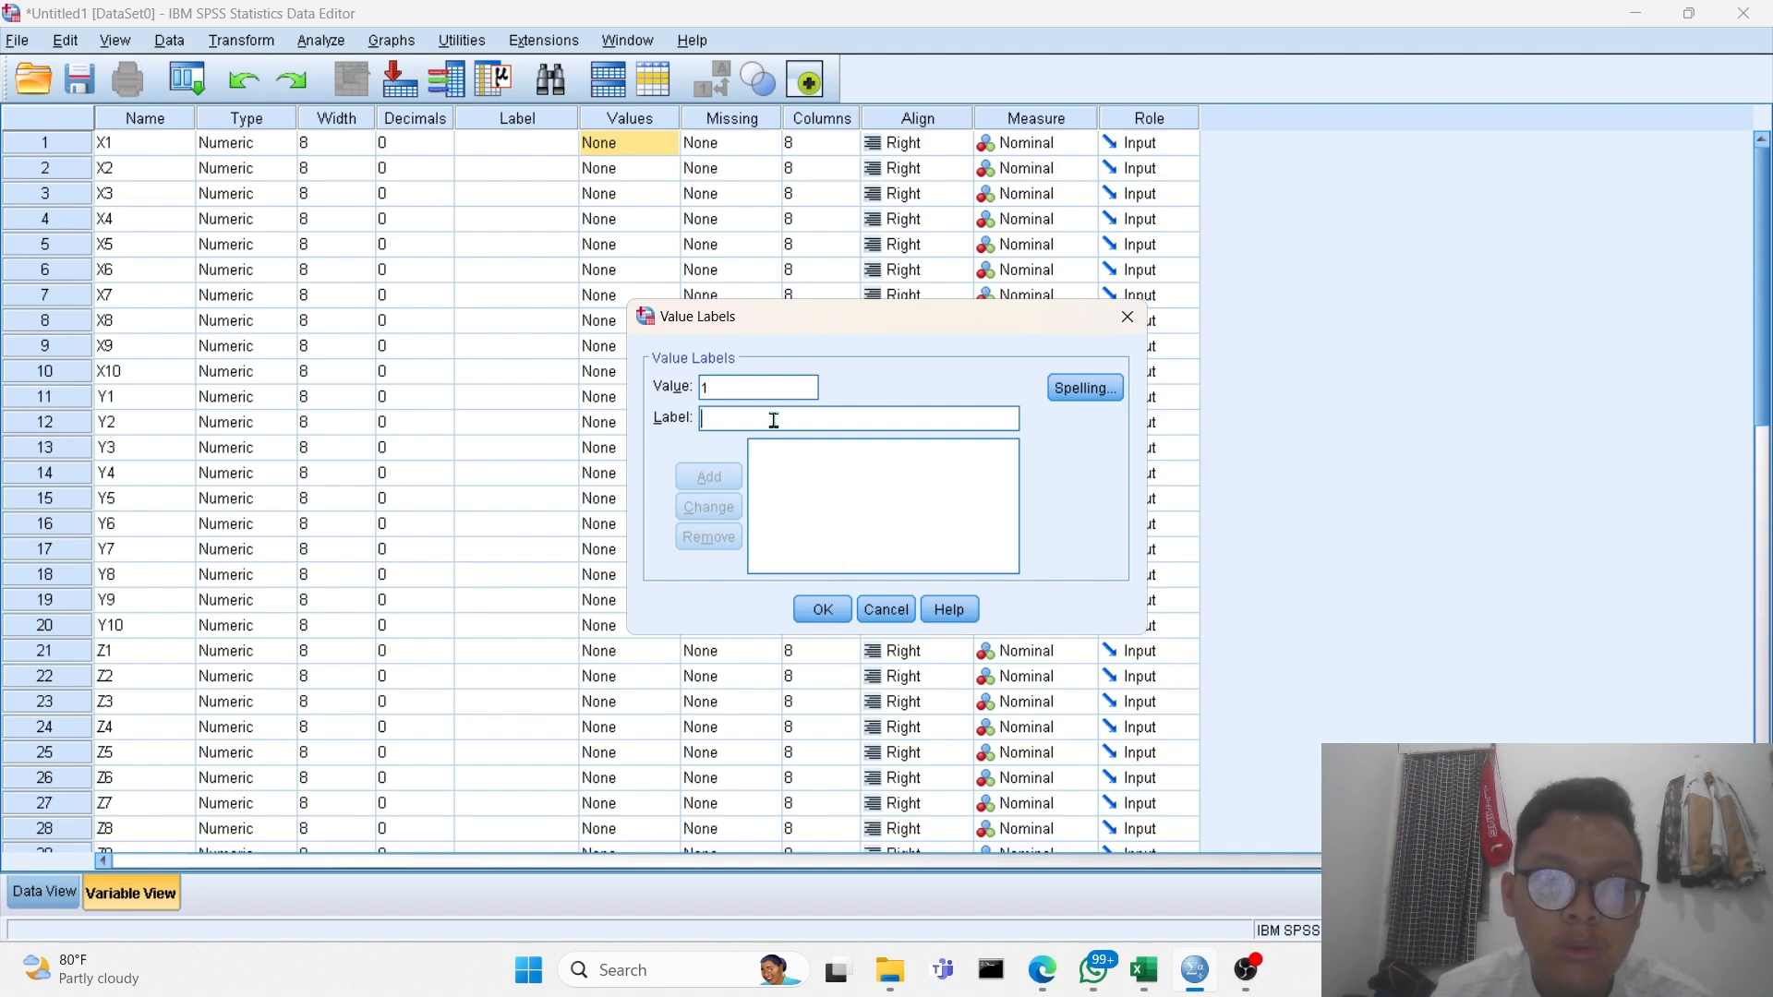
pyautogui.write('"')
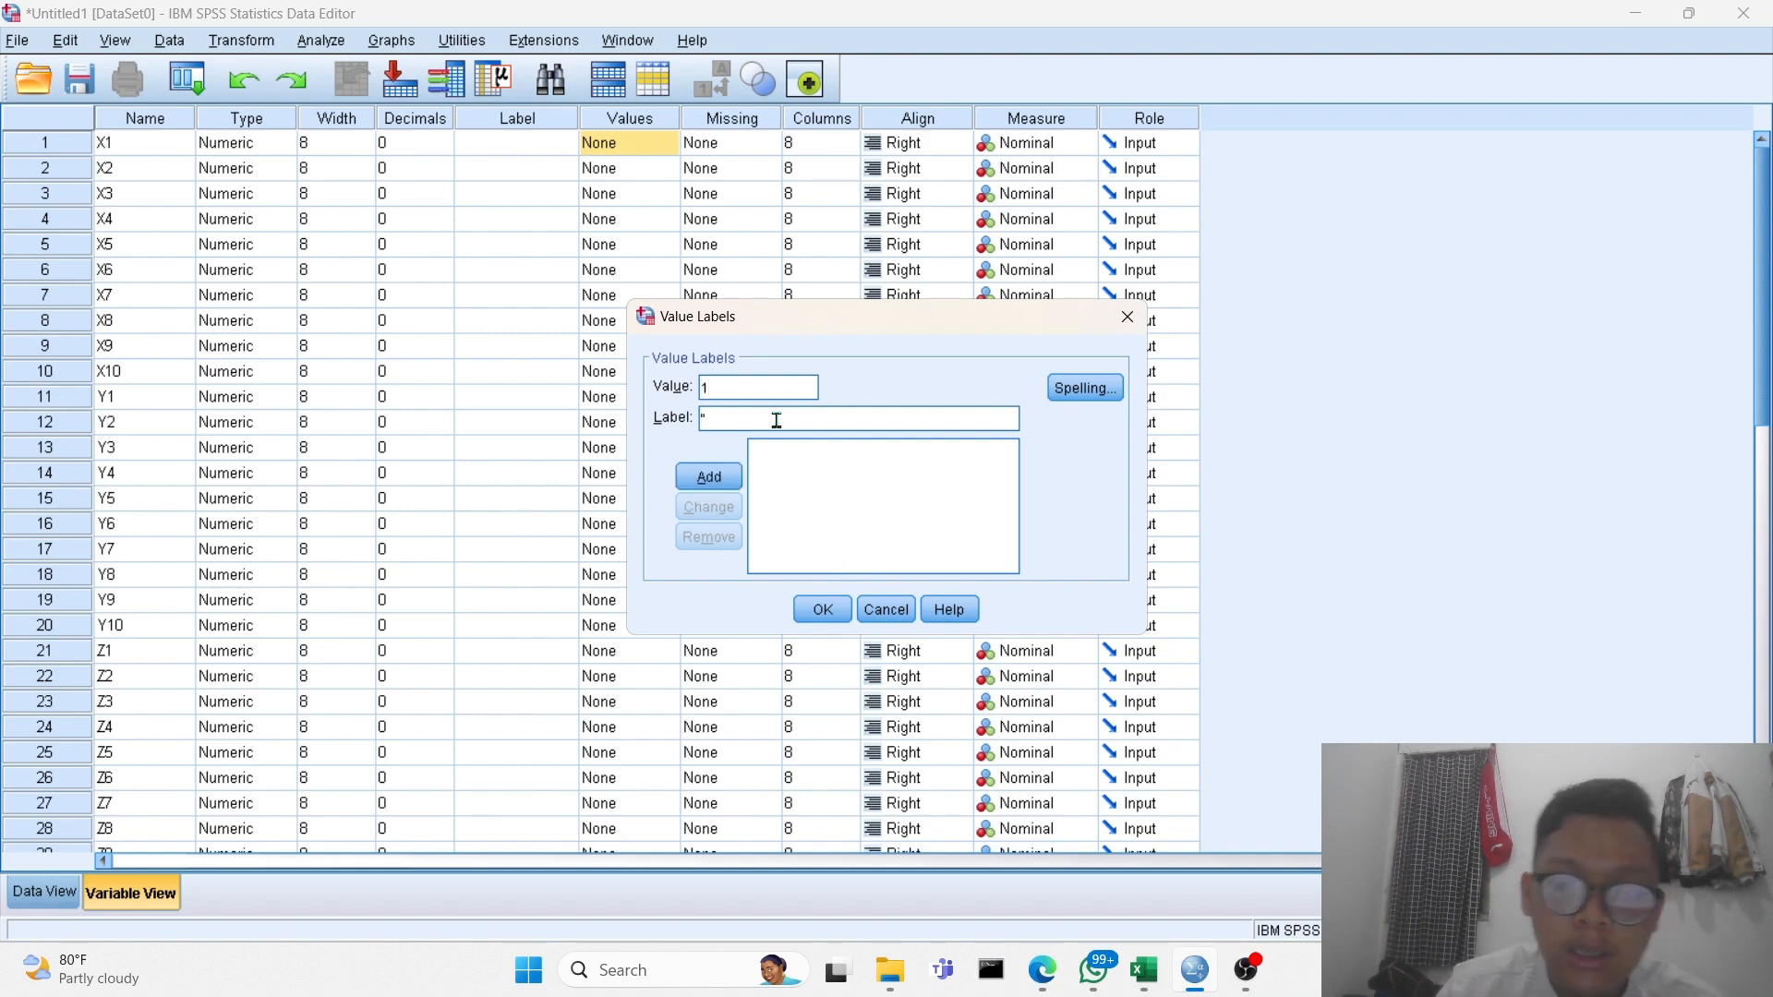
# Switch to the Google Forms questionnaire in Edge and check the answer scale given in the form description.
pyautogui.click(1045, 969)
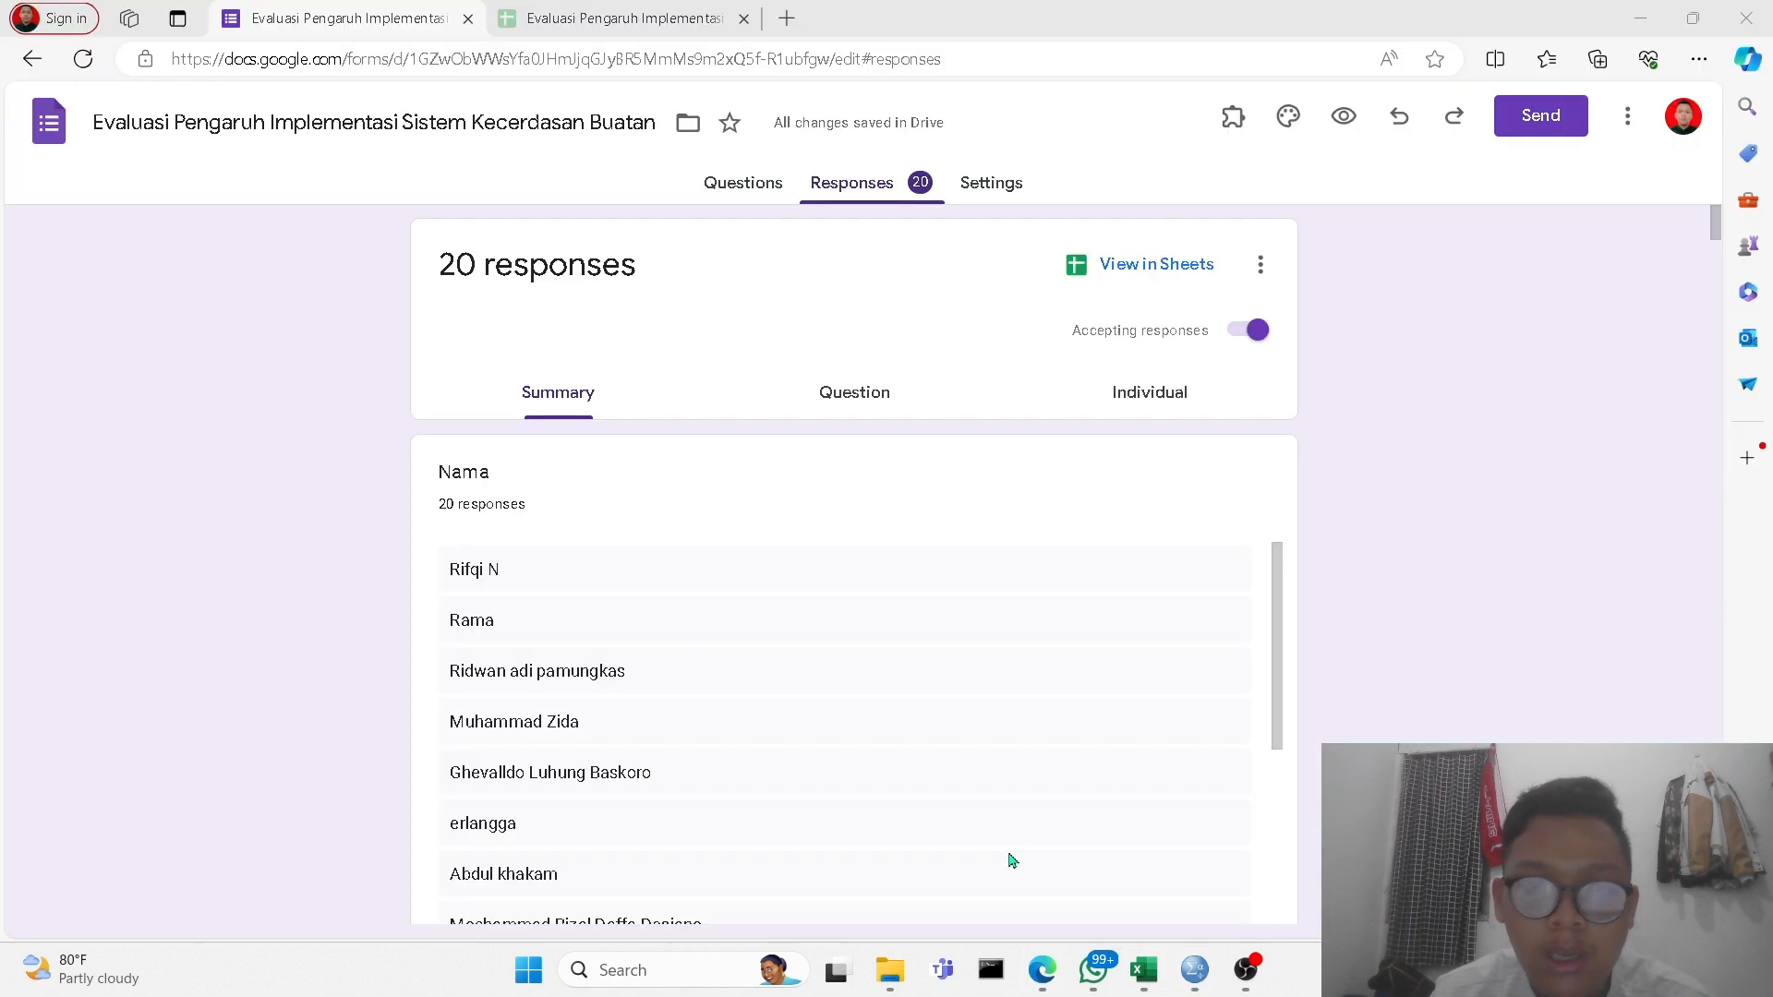
pyautogui.scroll(-3, 732, 673)
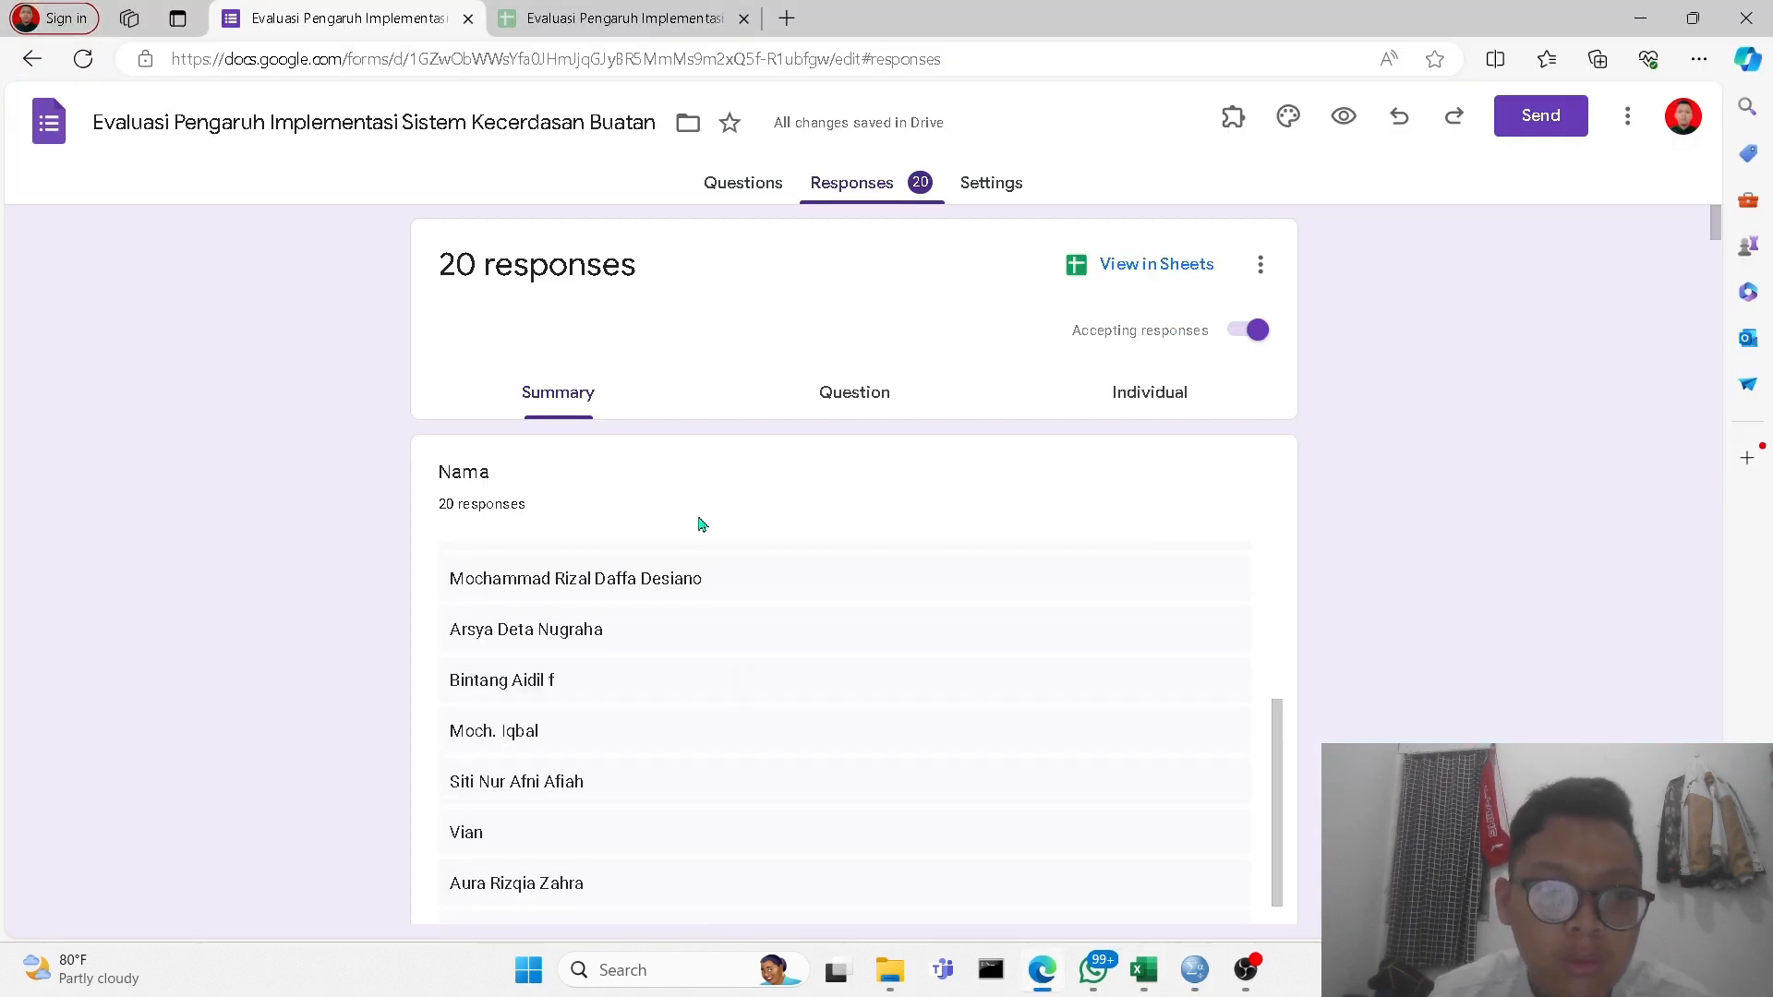
pyautogui.click(741, 184)
pyautogui.scroll(-2, 646, 464)
pyautogui.scroll(1, 527, 459)
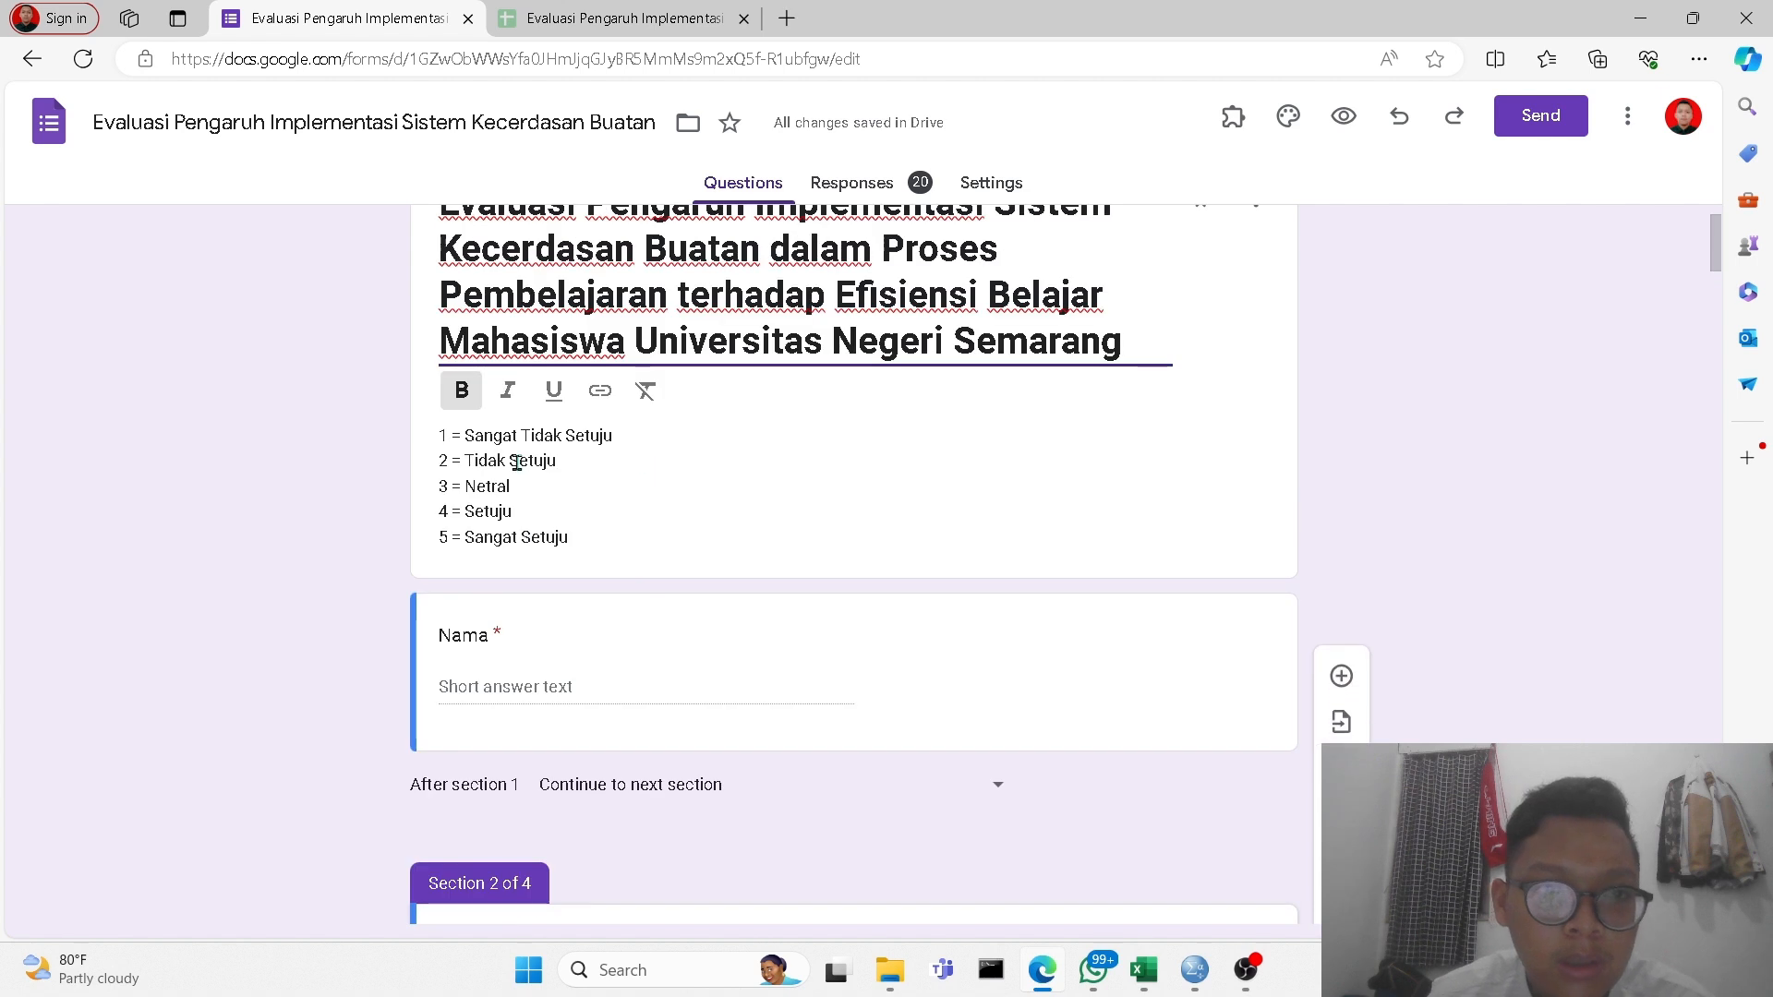
pyautogui.moveTo(1197, 966)
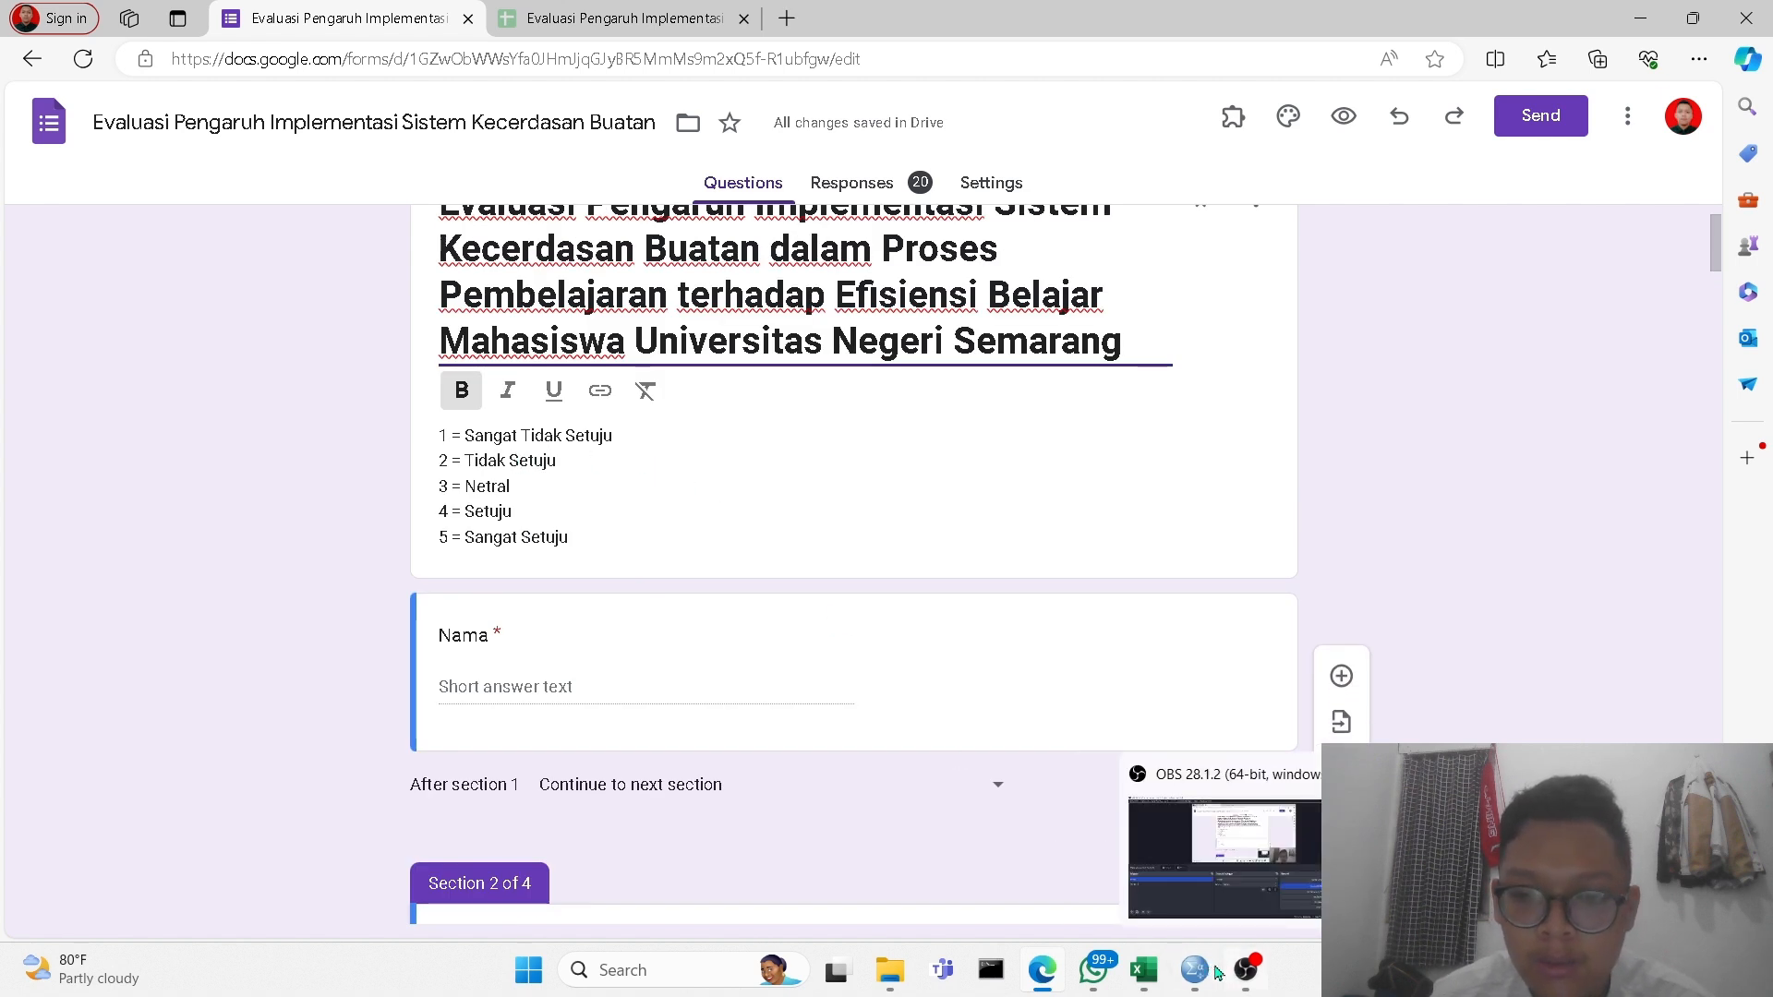
# Return to SPSS and add the value labels 1 = "STS" and 2 = "TS" for X1, including the quotation marks.
pyautogui.click(1195, 969)
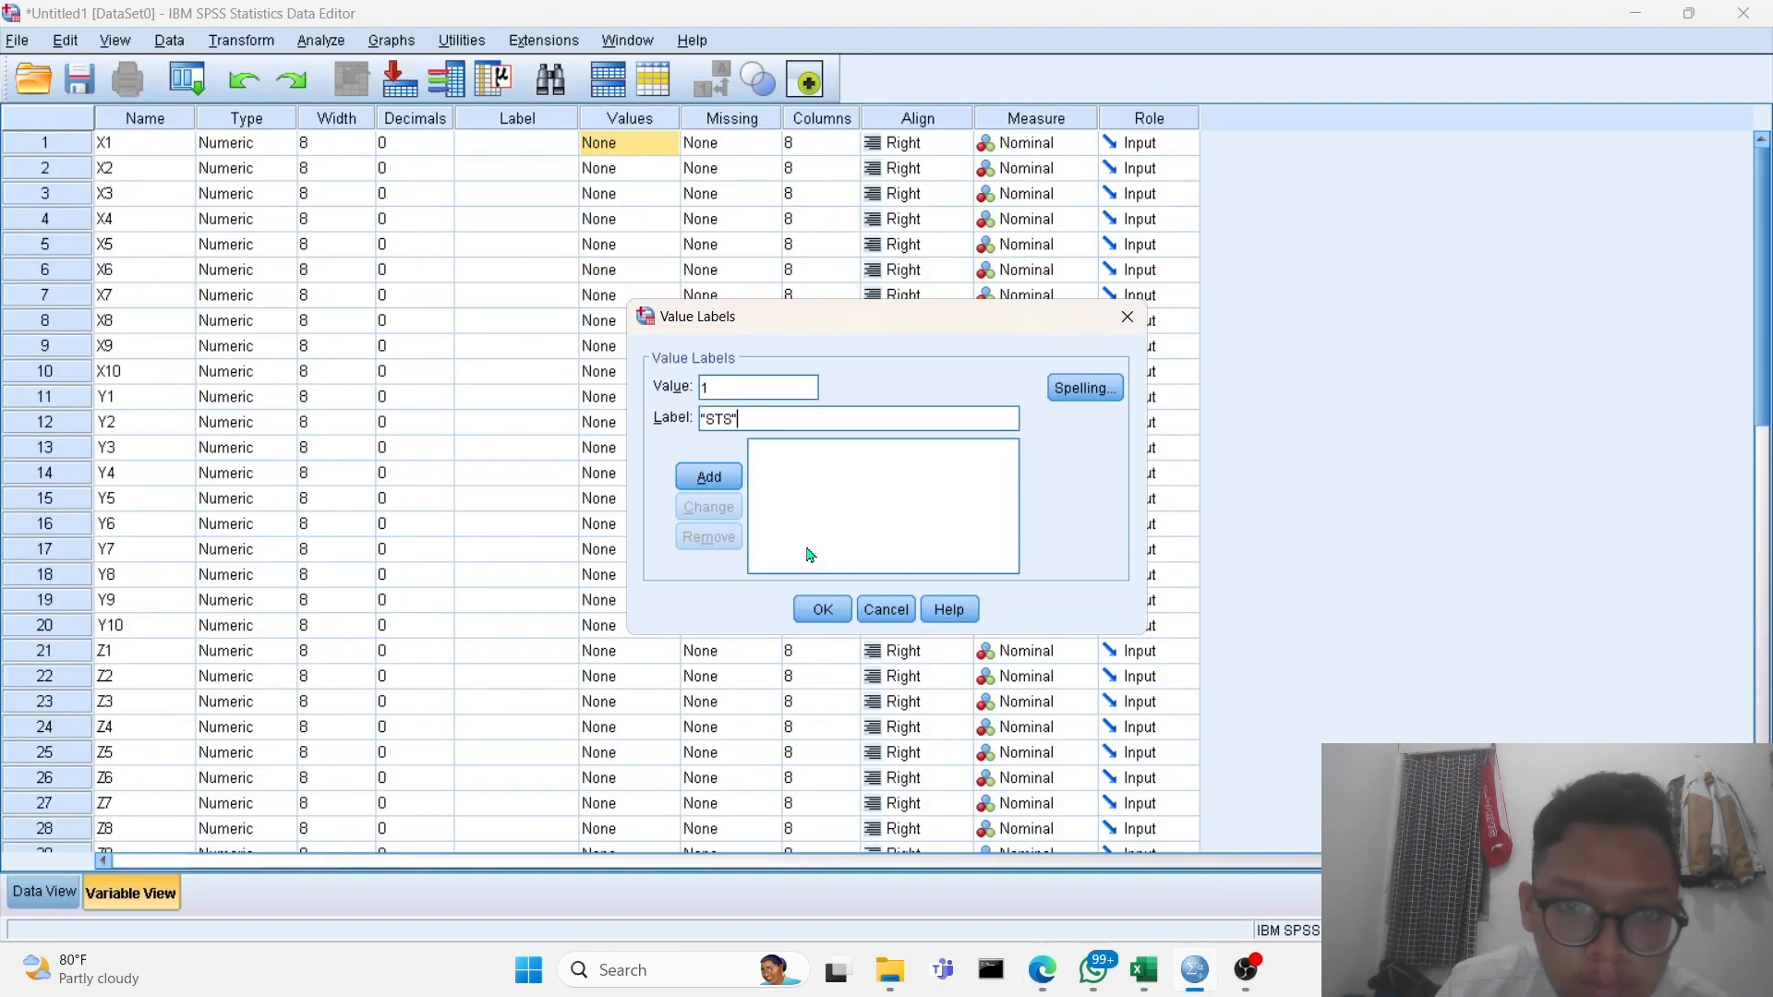
pyautogui.click(709, 476)
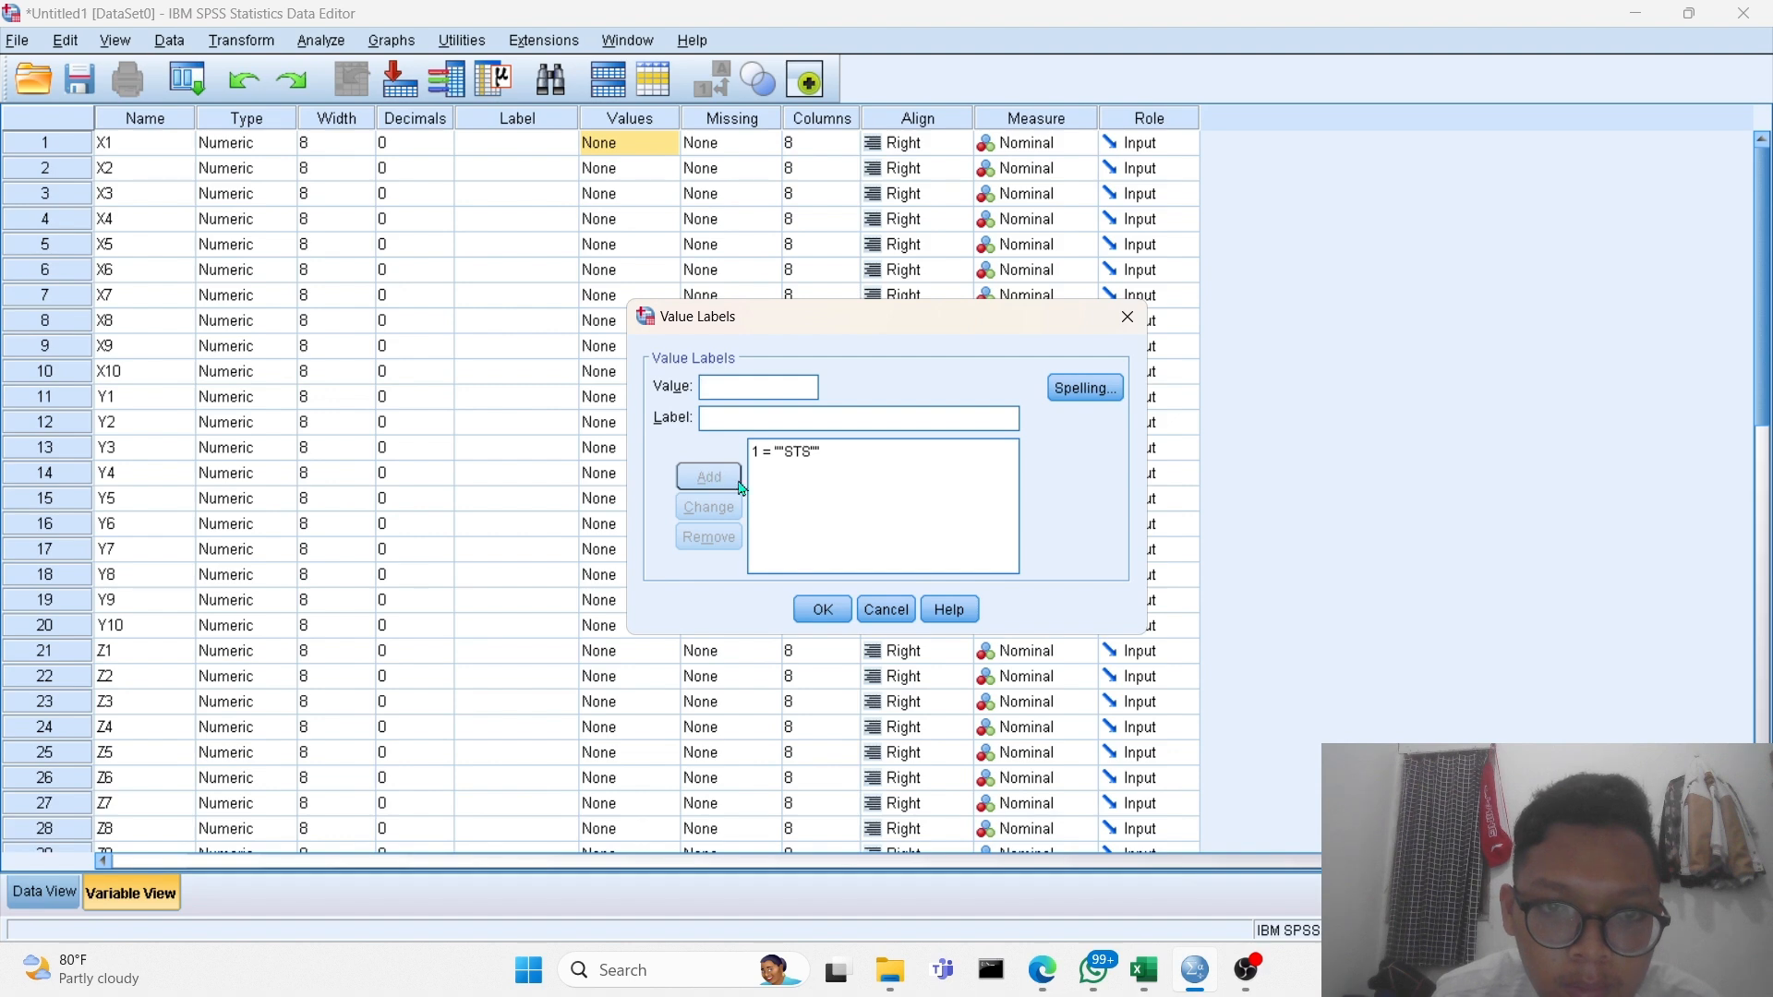
pyautogui.click(740, 421)
pyautogui.write('"TS')
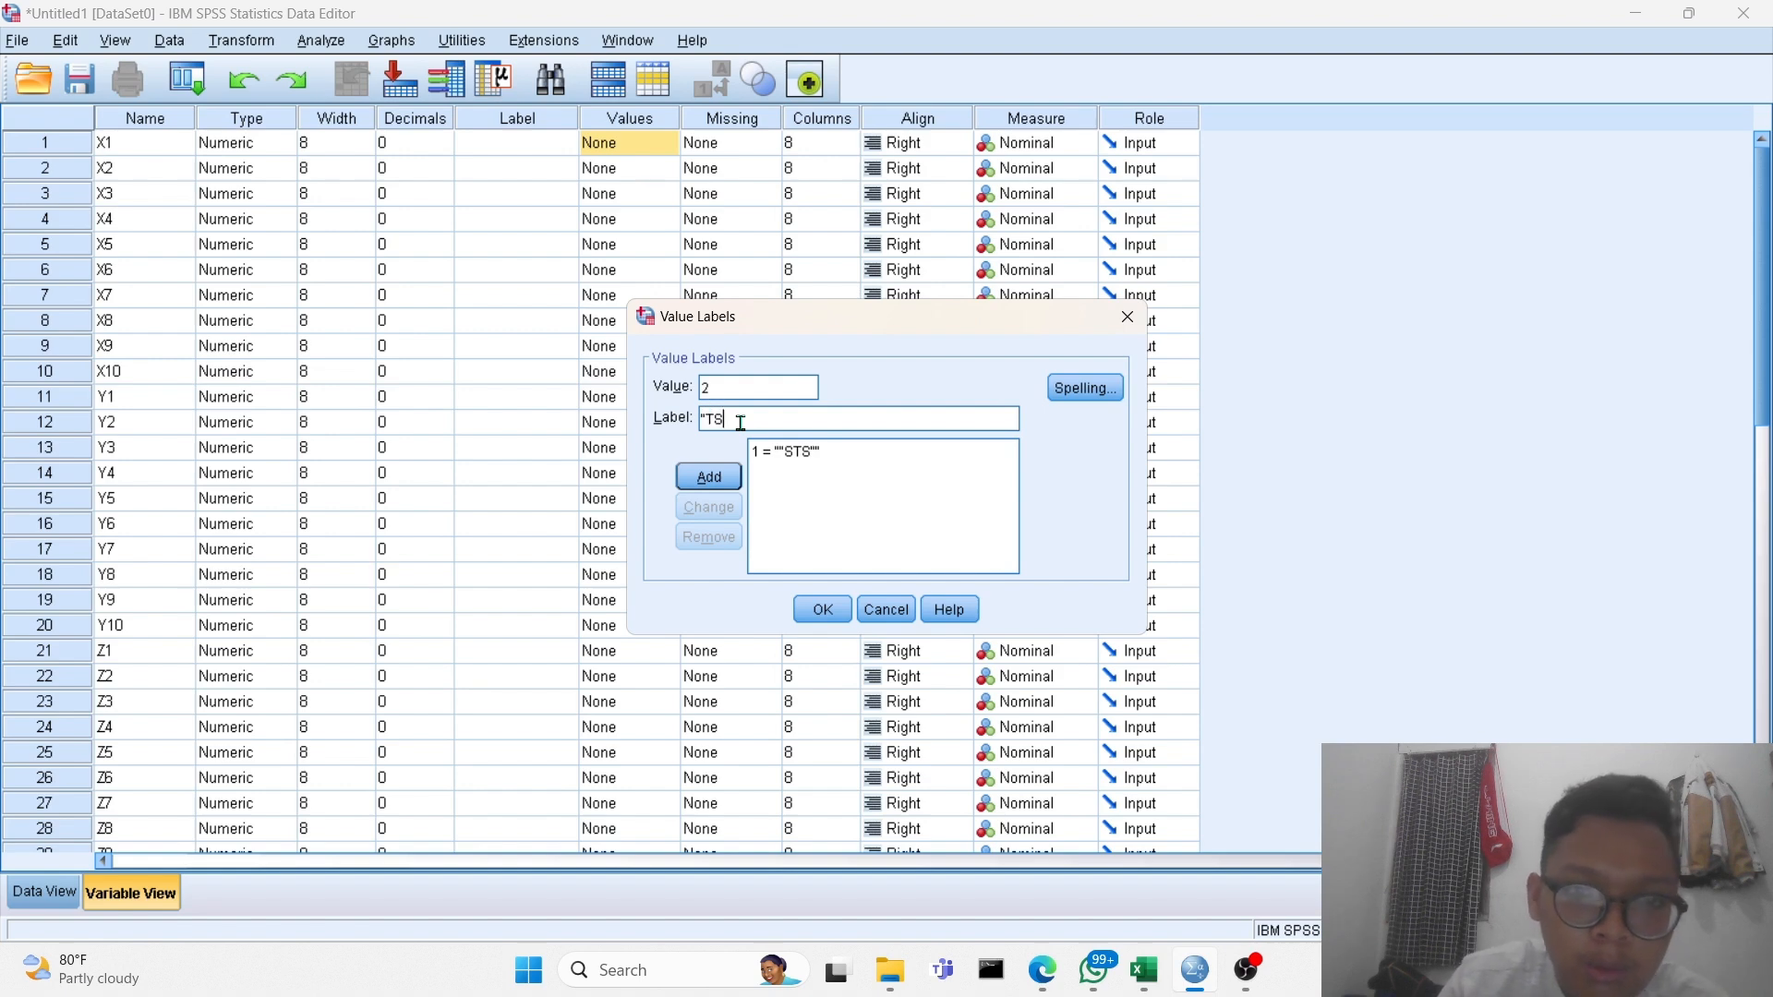
pyautogui.click(738, 479)
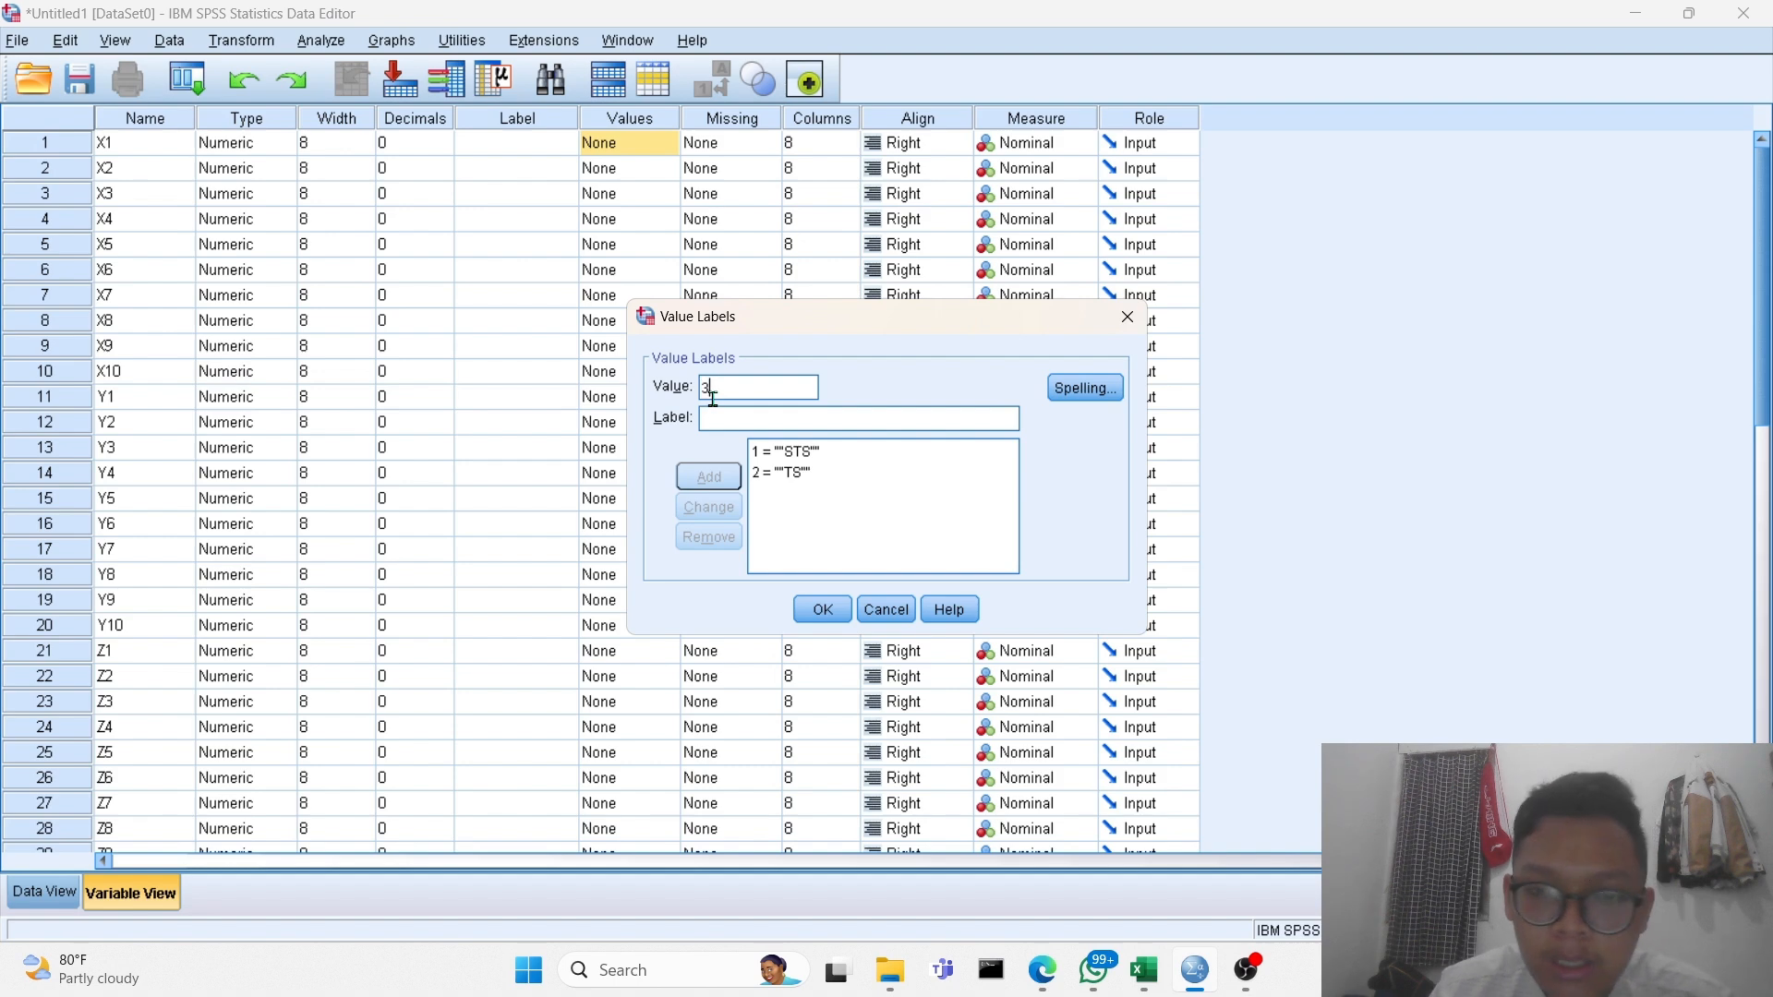
# Add the value labels 3 = "N" and 4 = "S" for X1, including the quotation marks.
pyautogui.write('"N')
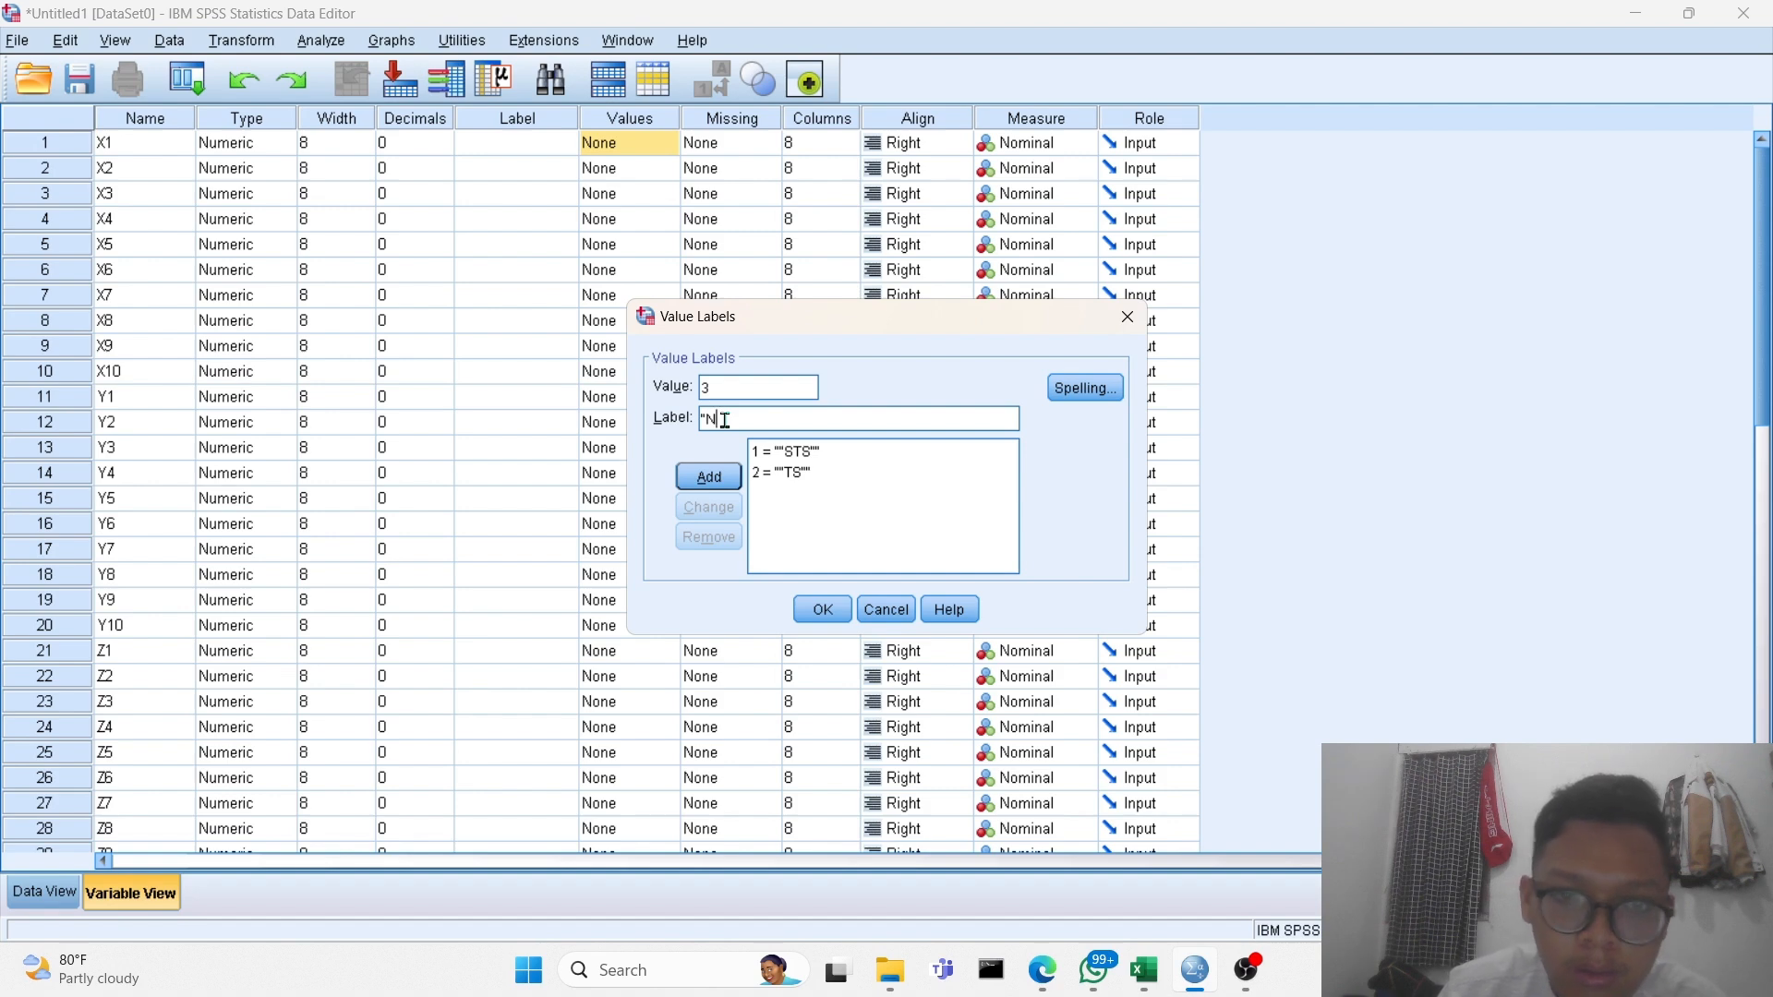
pyautogui.click(728, 480)
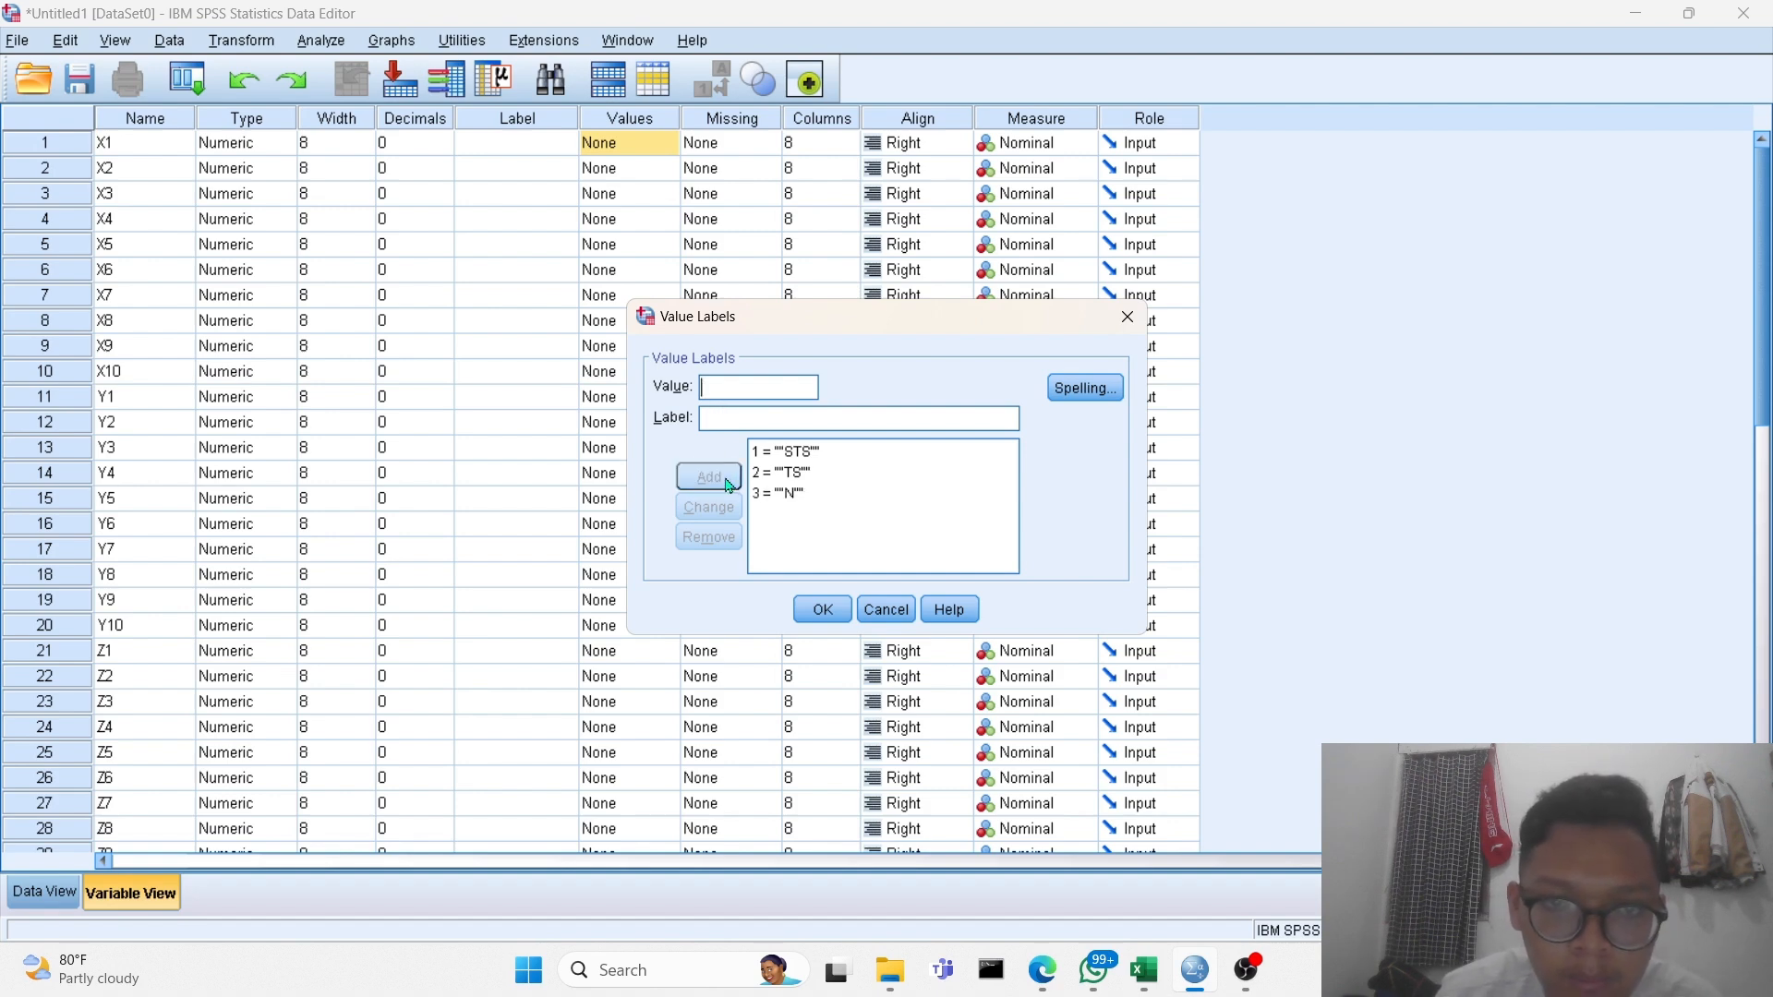
pyautogui.click(745, 421)
pyautogui.write('"')
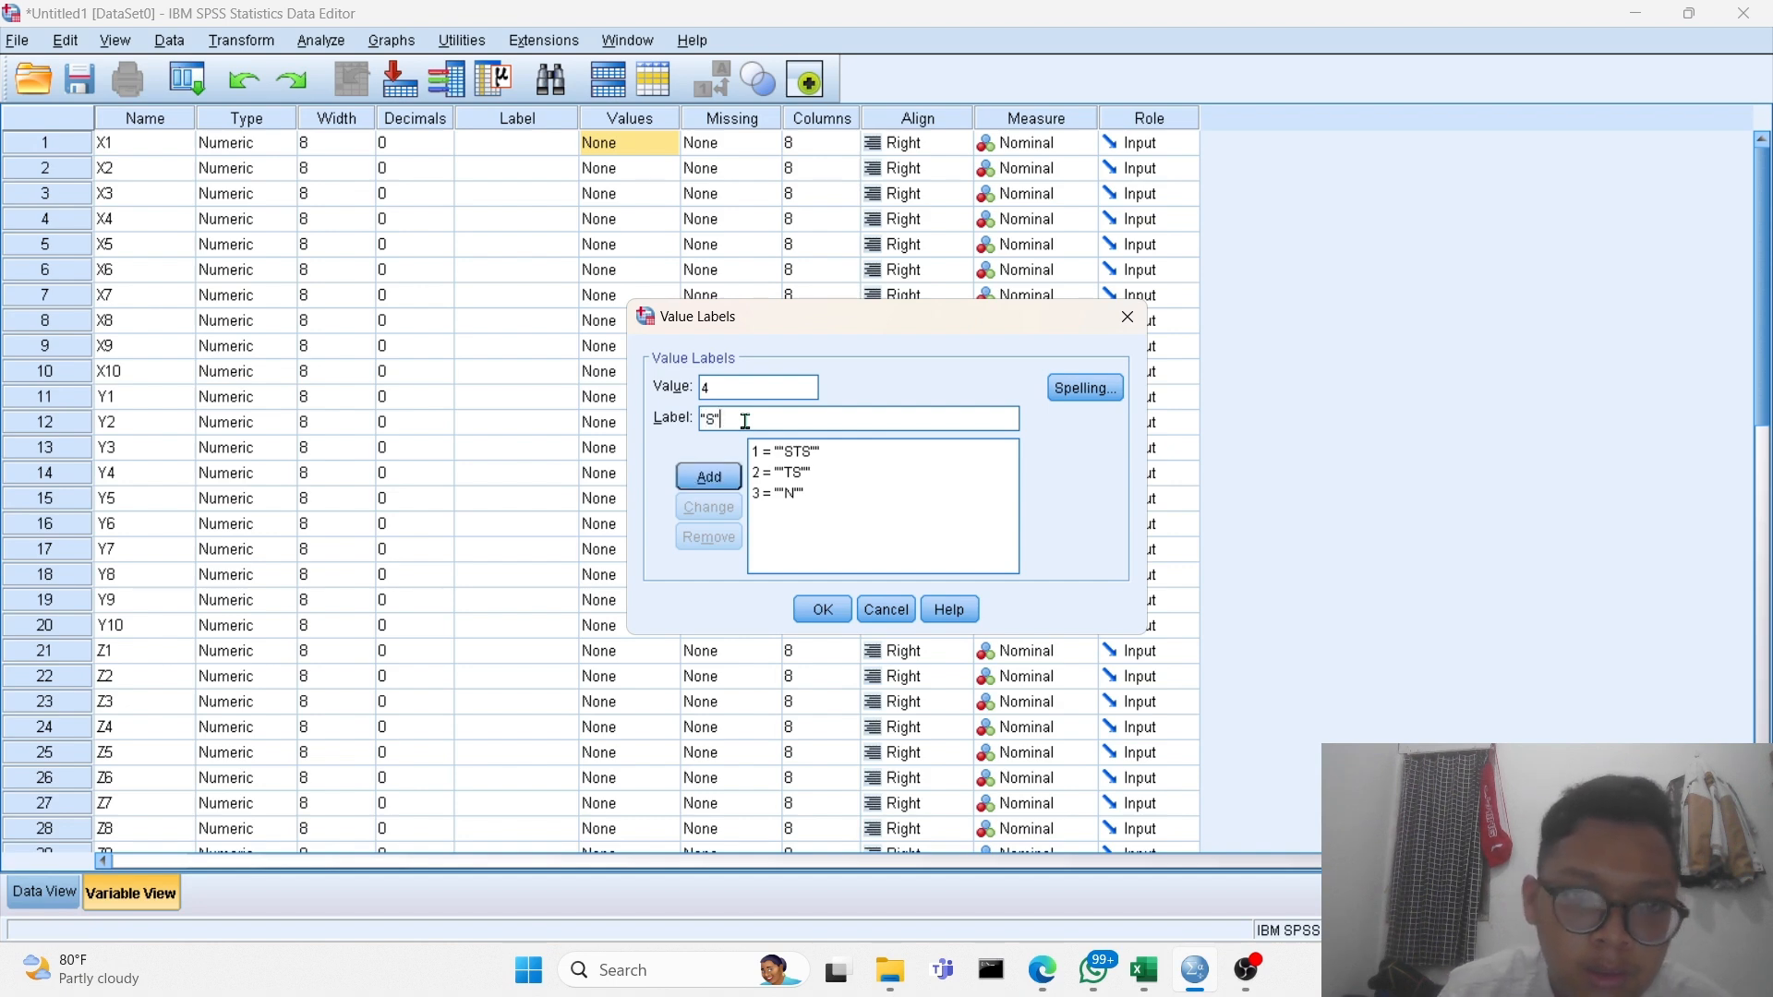
pyautogui.write('S"')
pyautogui.click(727, 482)
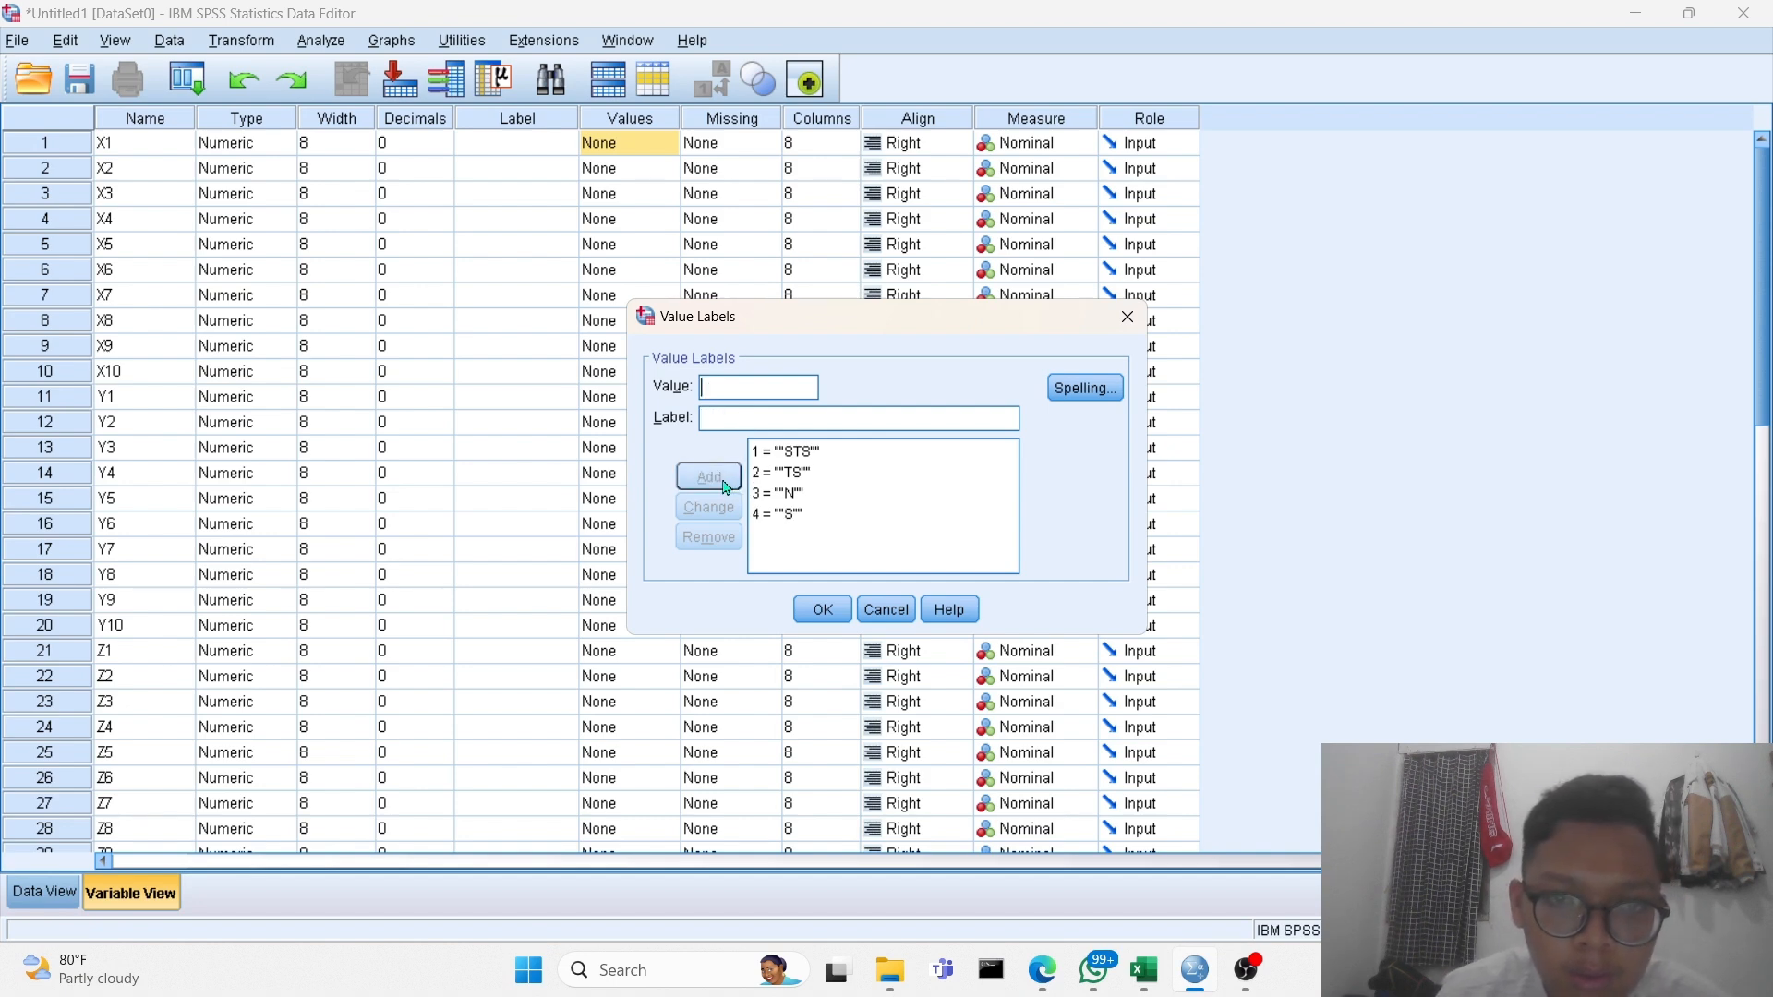
# Add the value label 5 = "SS" for X1, including the quotation marks.
pyautogui.click(753, 386)
pyautogui.write('5')
pyautogui.click(737, 422)
pyautogui.write('"SS')
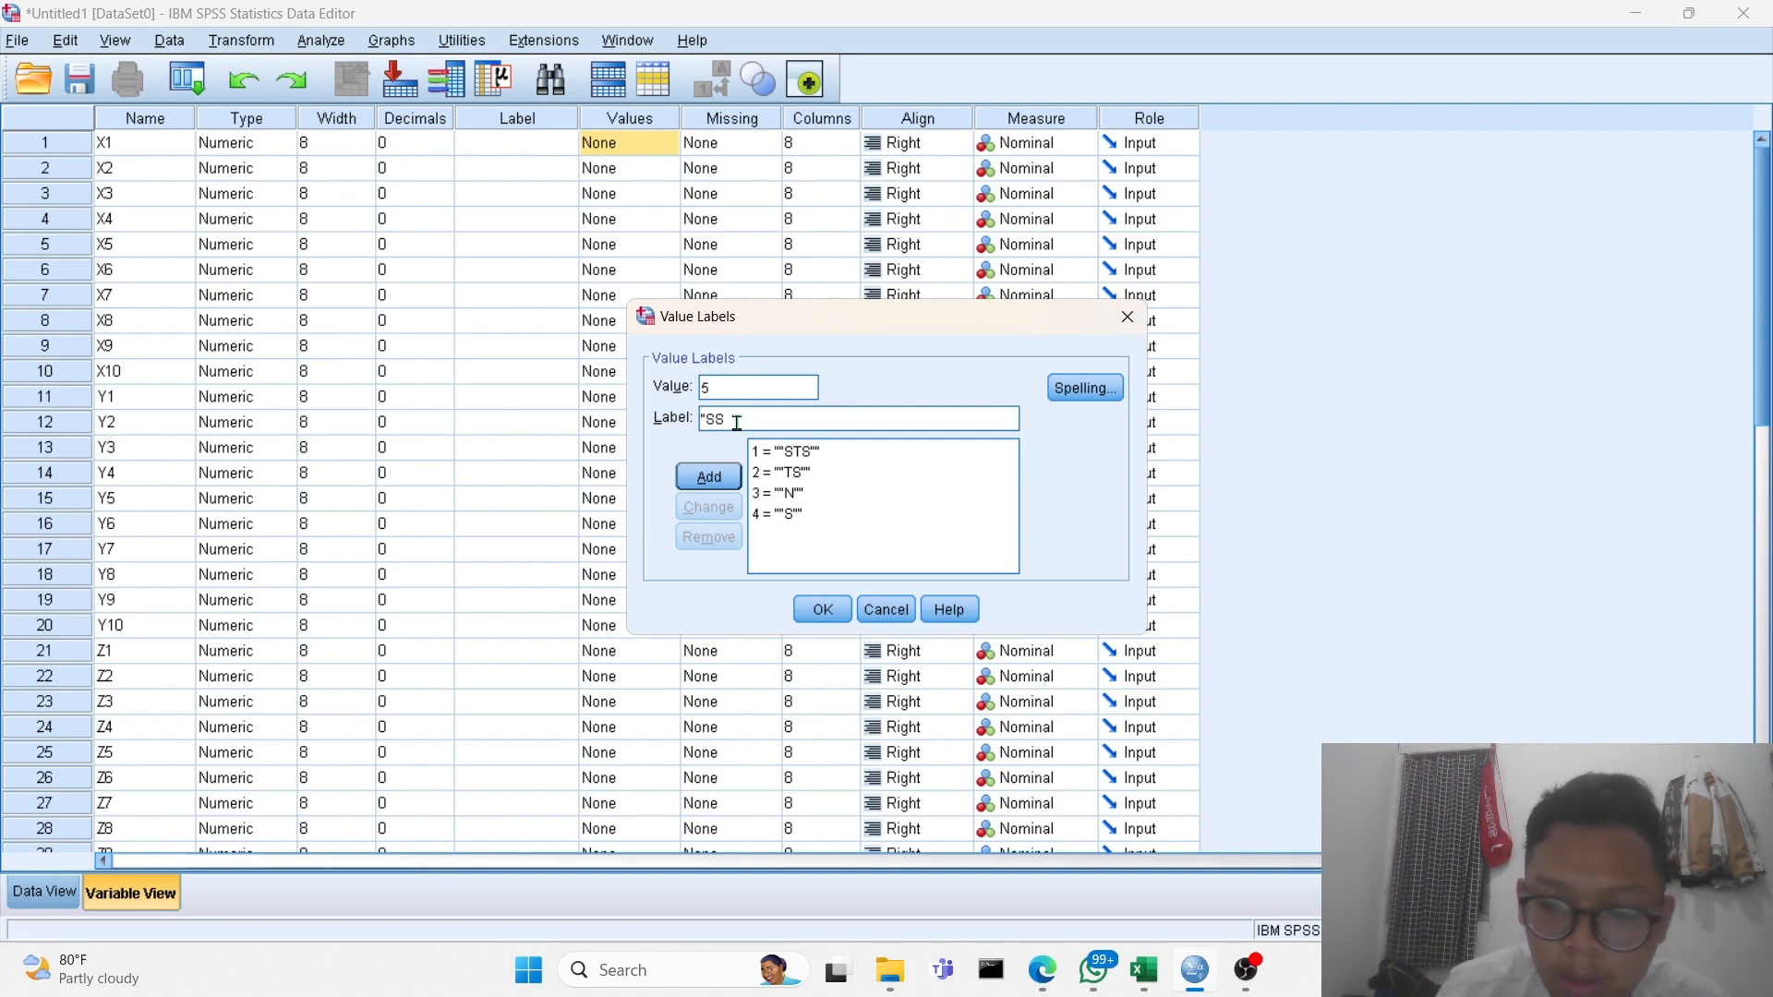
pyautogui.click(735, 477)
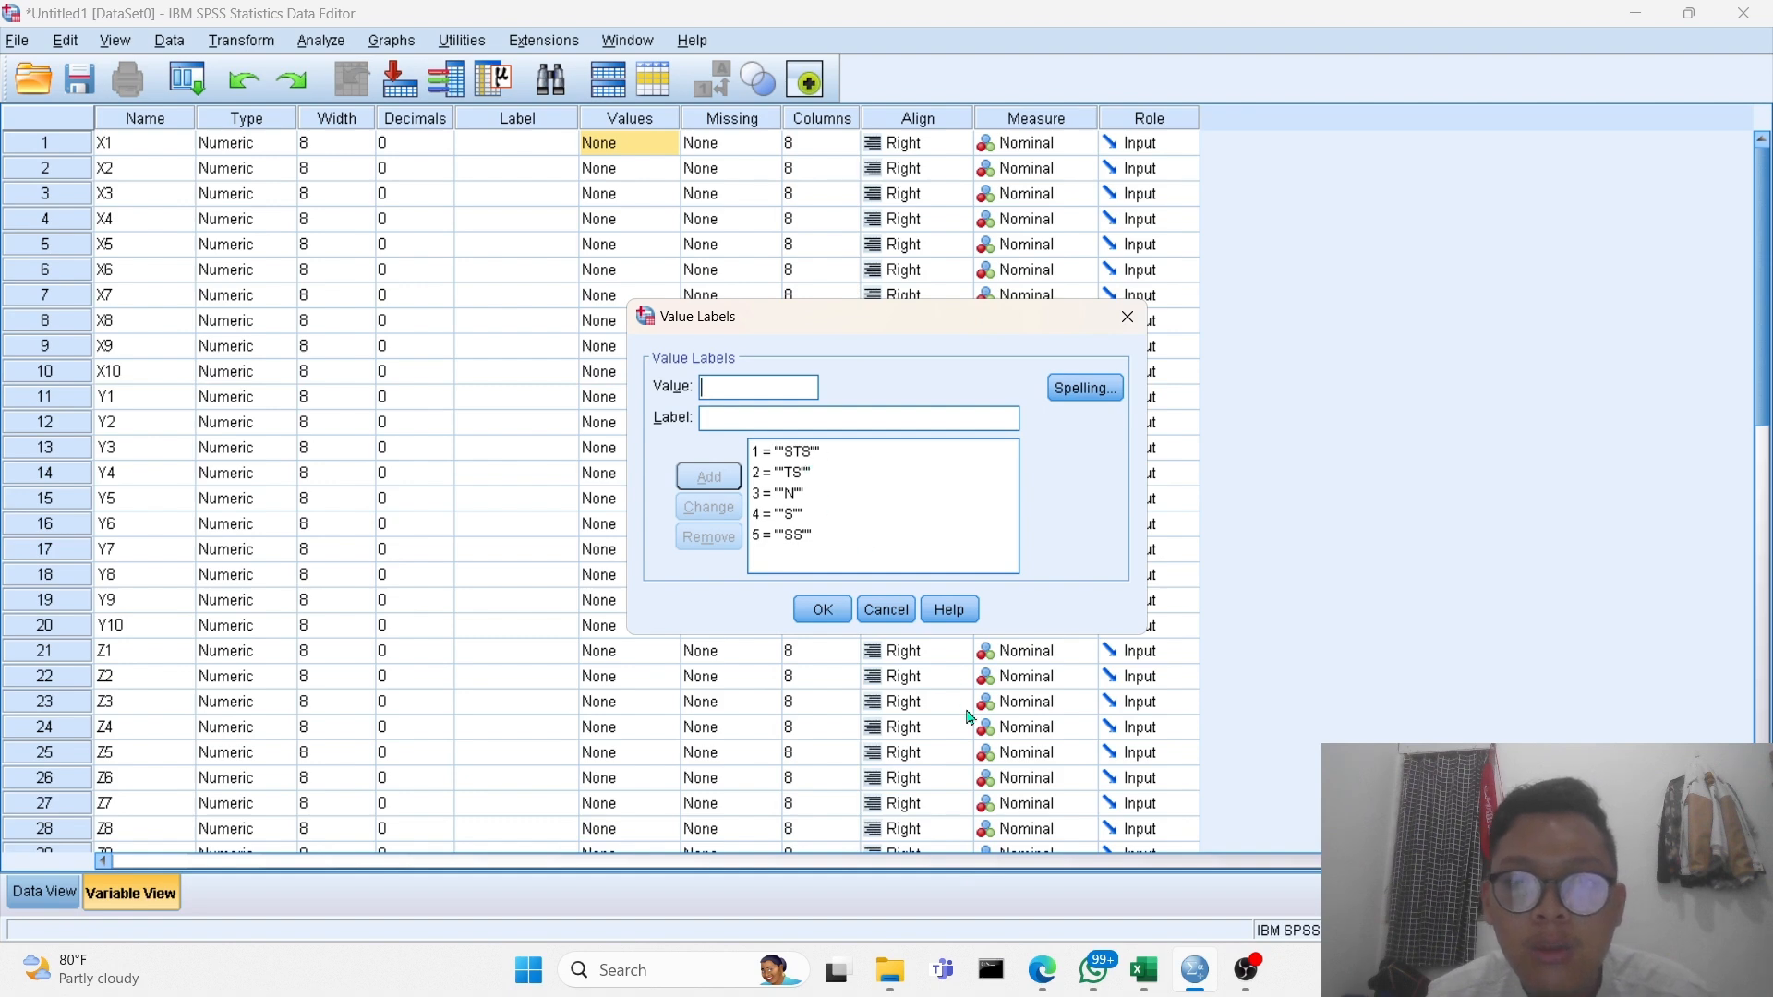
# Compare the labels with the answer scale in the Google Forms questionnaire, and apply them to X1 in SPSS.
pyautogui.moveTo(1045, 982)
pyautogui.click(1041, 923)
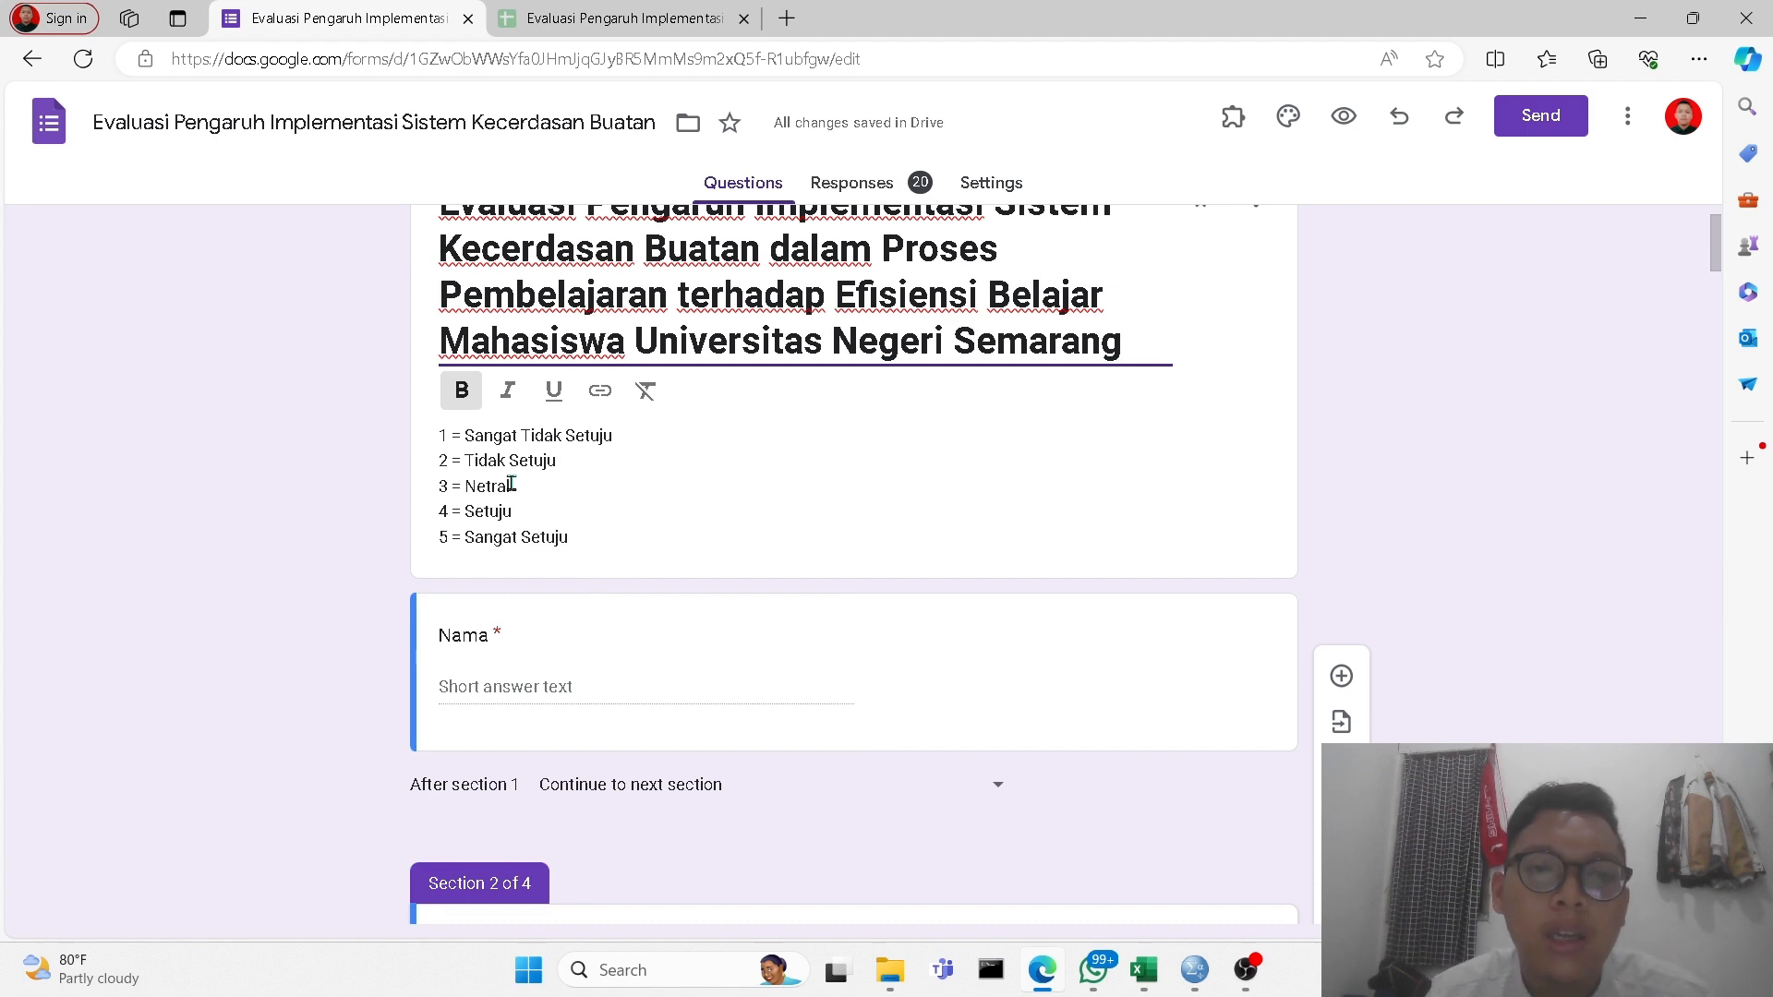
pyautogui.click(1192, 971)
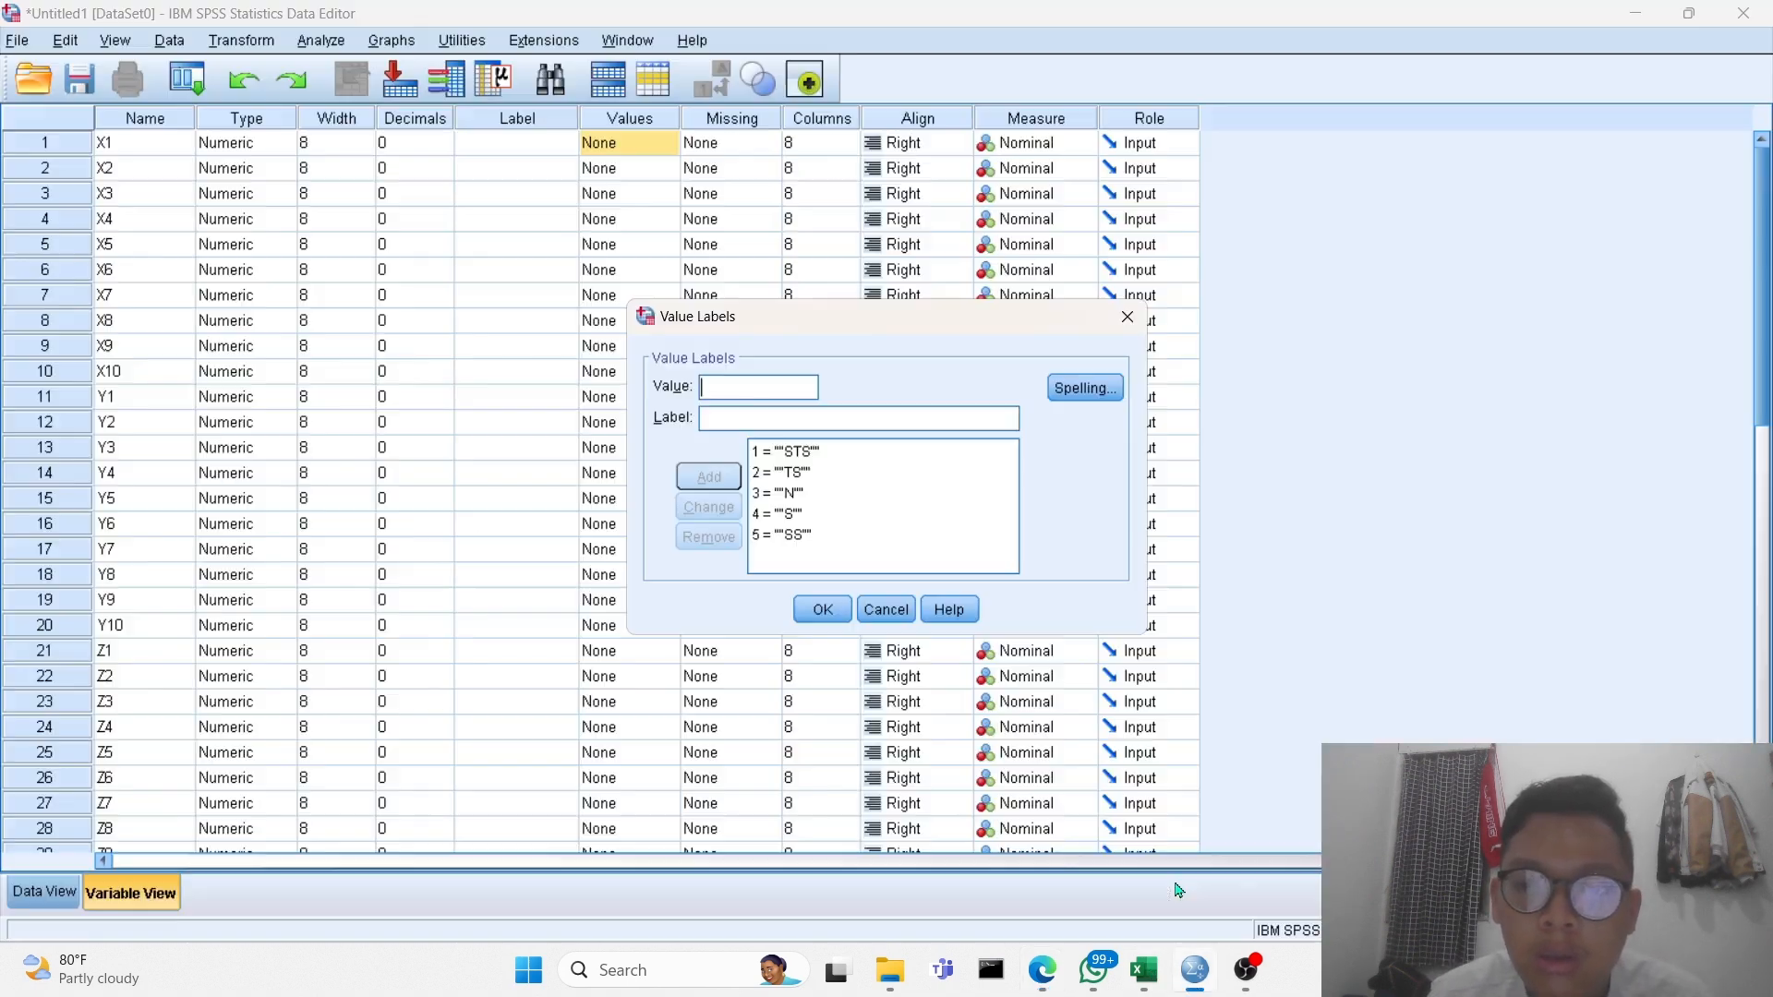
pyautogui.click(818, 609)
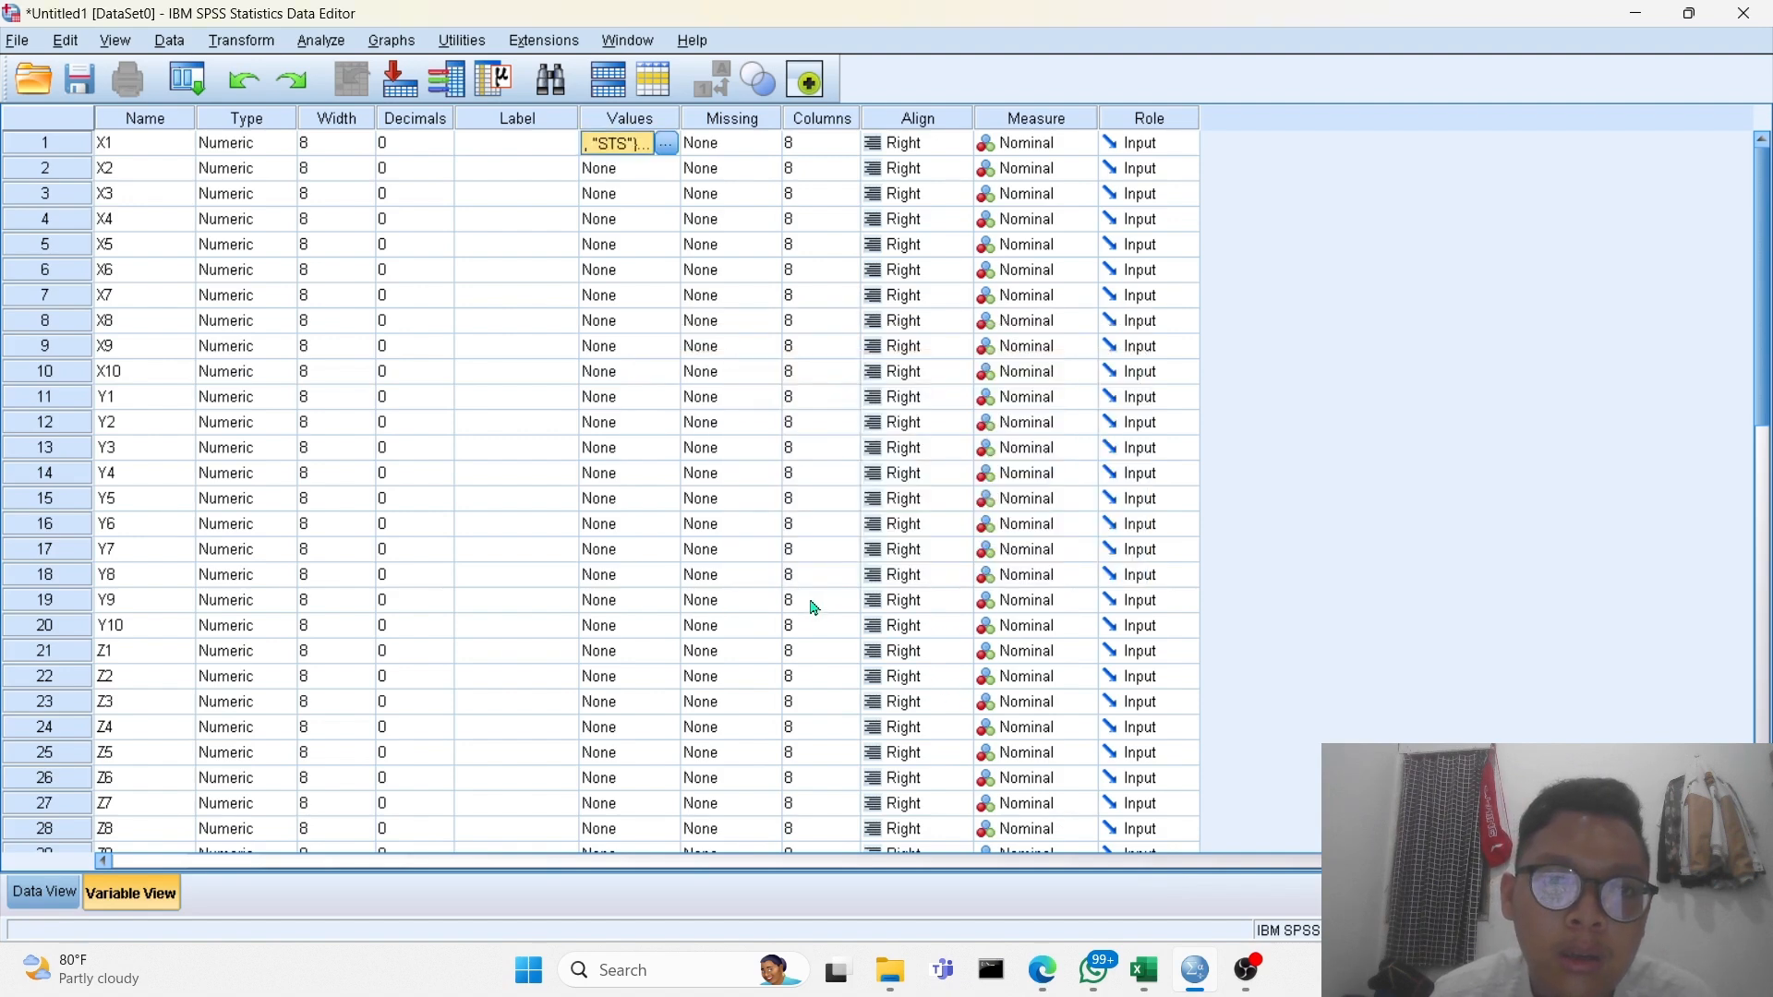
# Copy the value labels of X1 and paste them into the Values cells of X2 through Z10.
pyautogui.rightClick(606, 150)
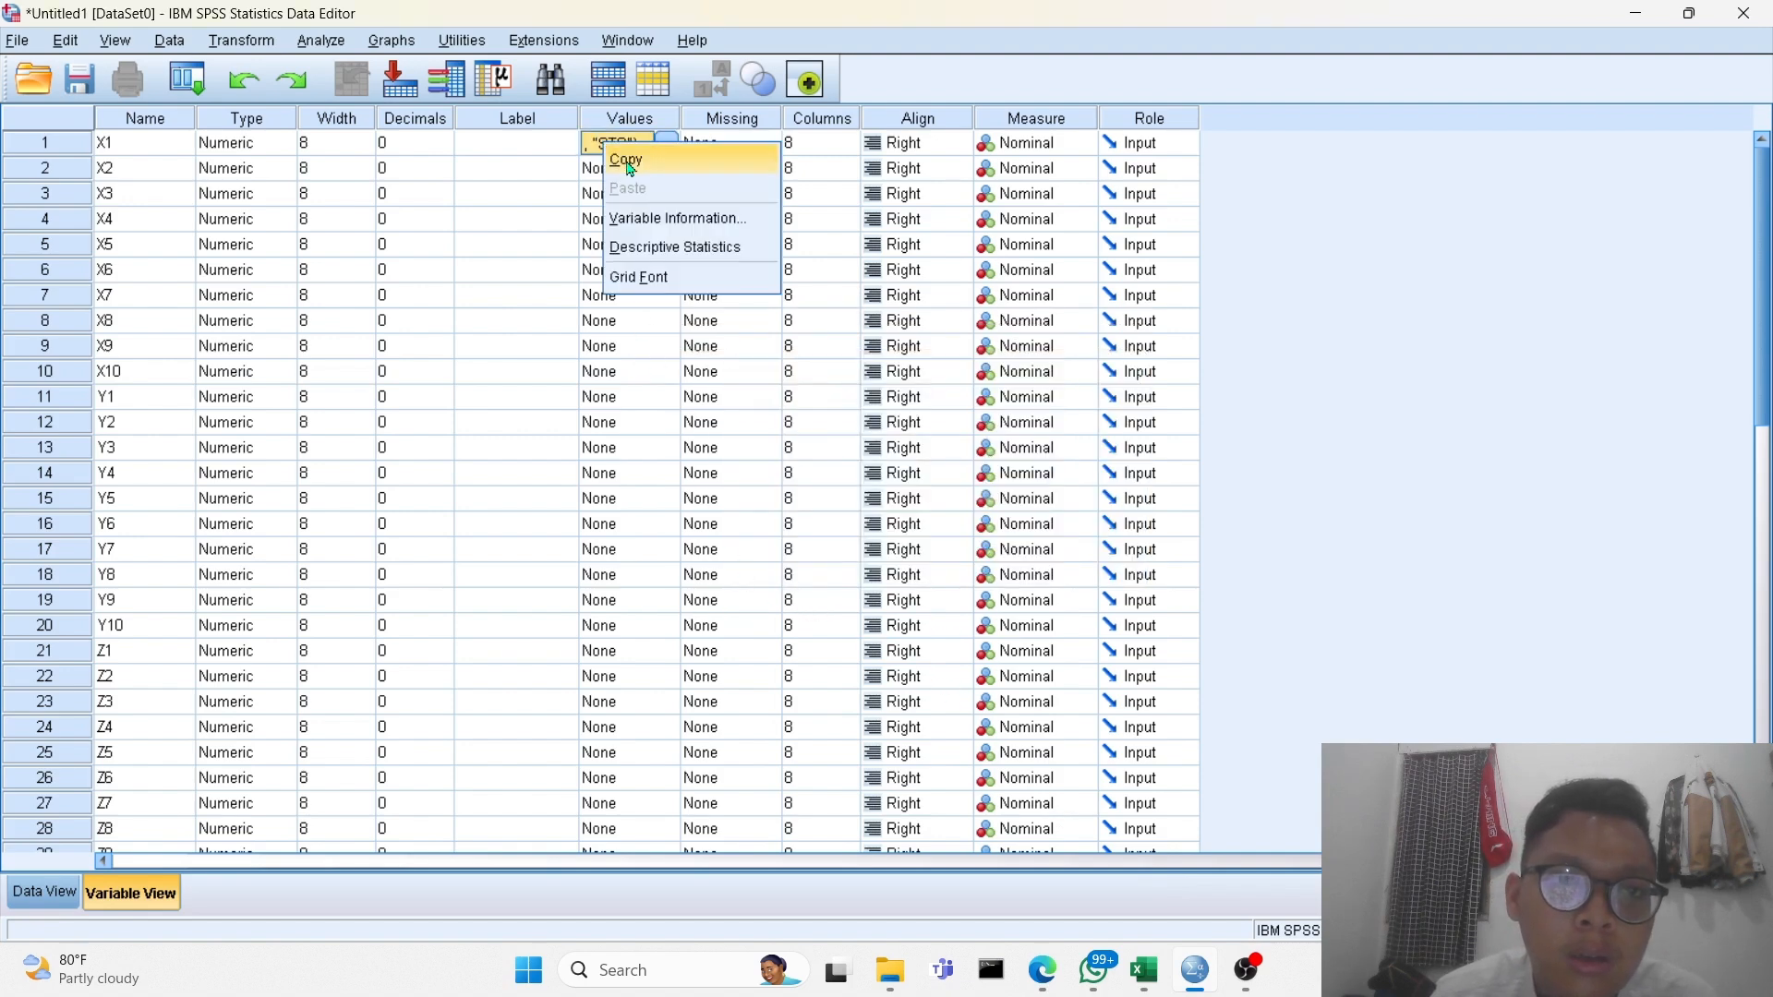
pyautogui.click(635, 165)
pyautogui.moveTo(596, 168); pyautogui.dragTo(640, 636)
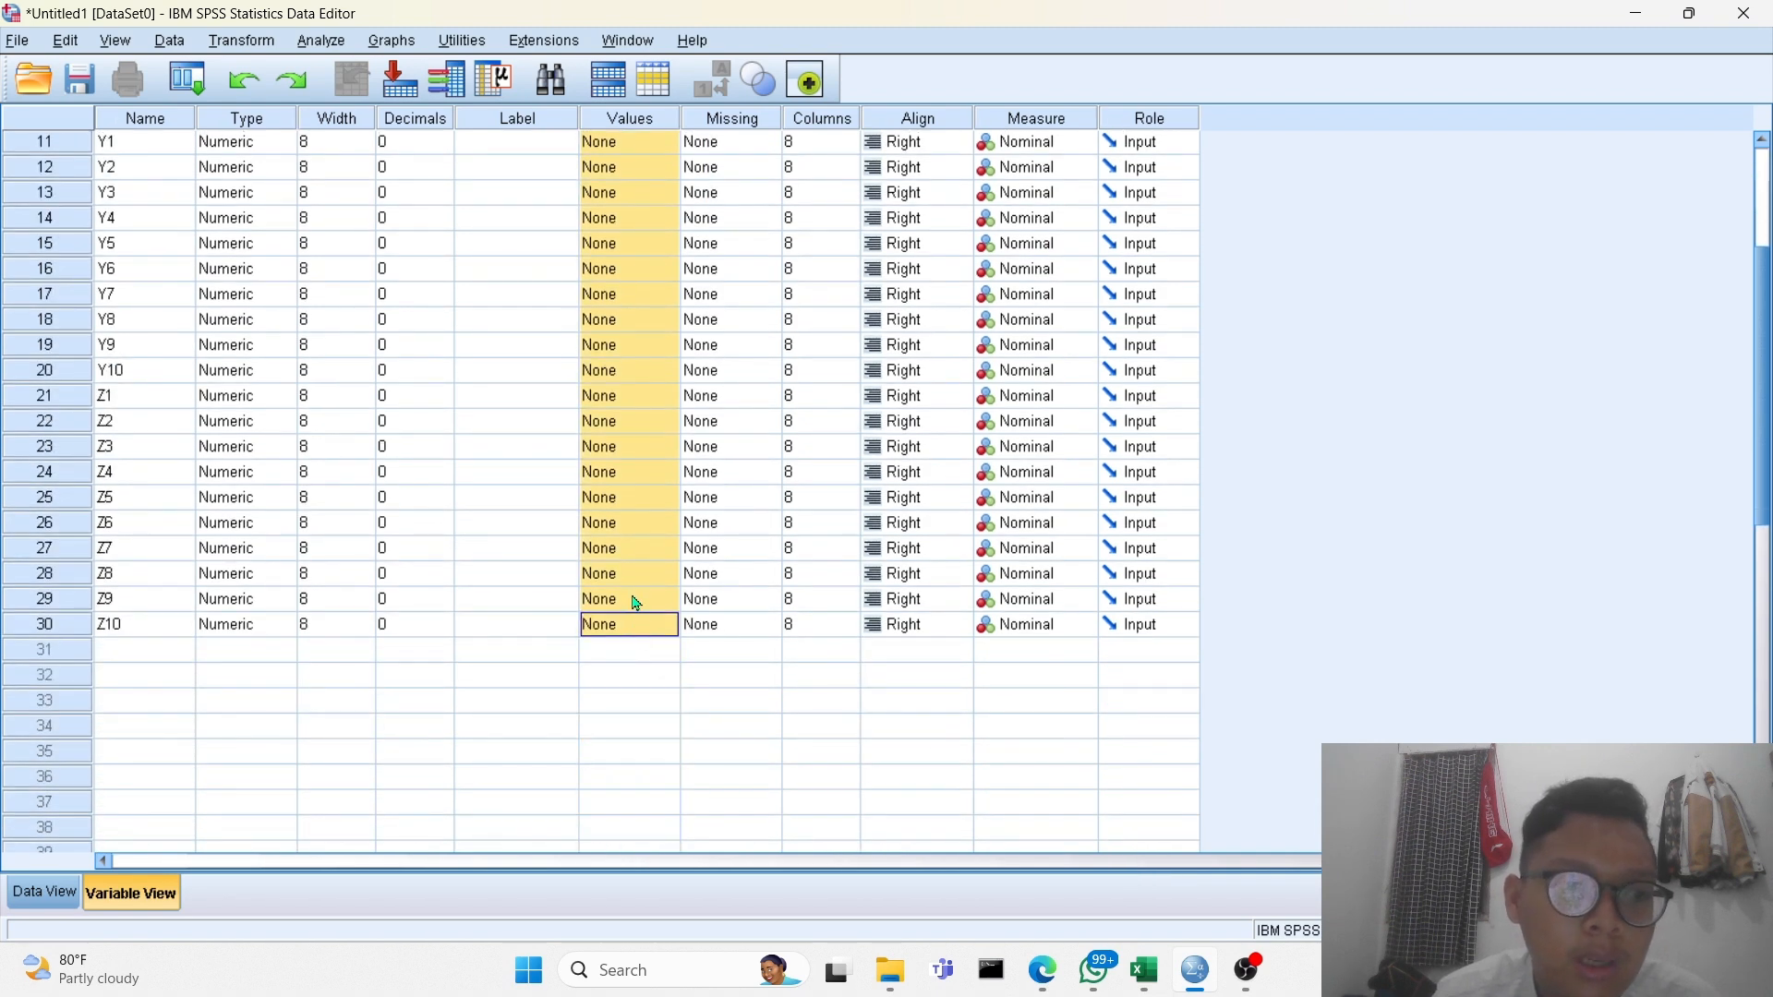
pyautogui.rightClick(636, 603)
pyautogui.click(661, 638)
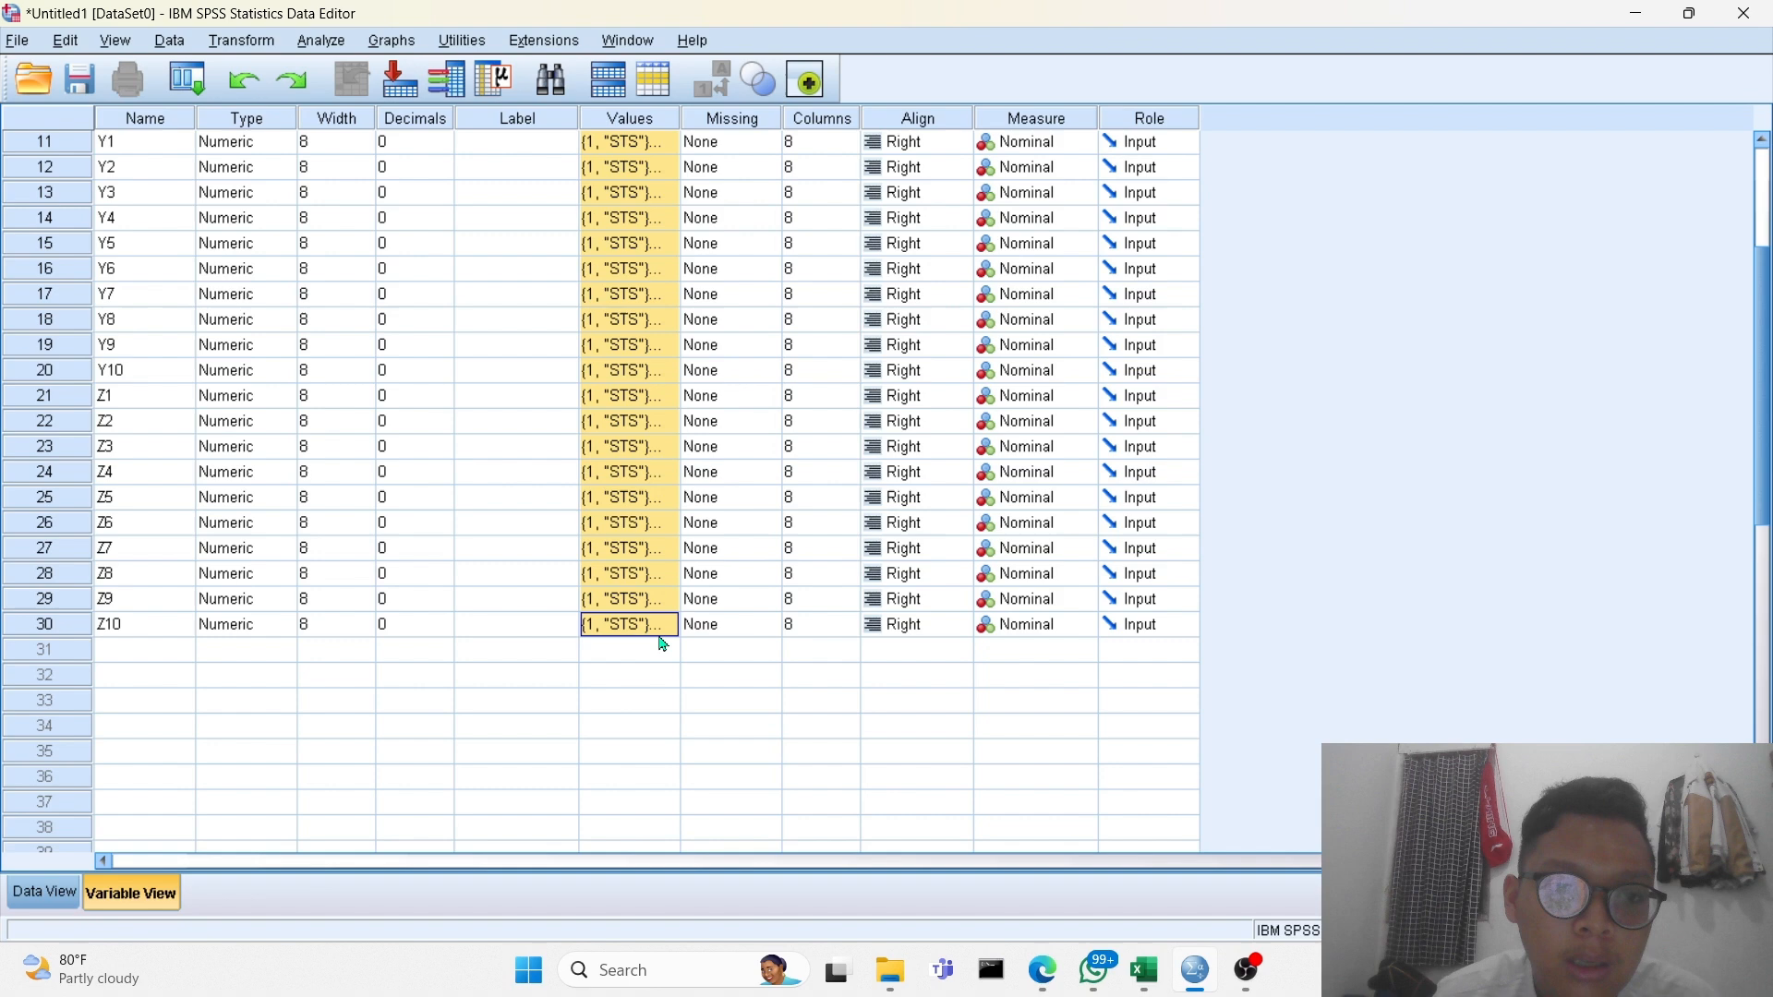
pyautogui.click(505, 608)
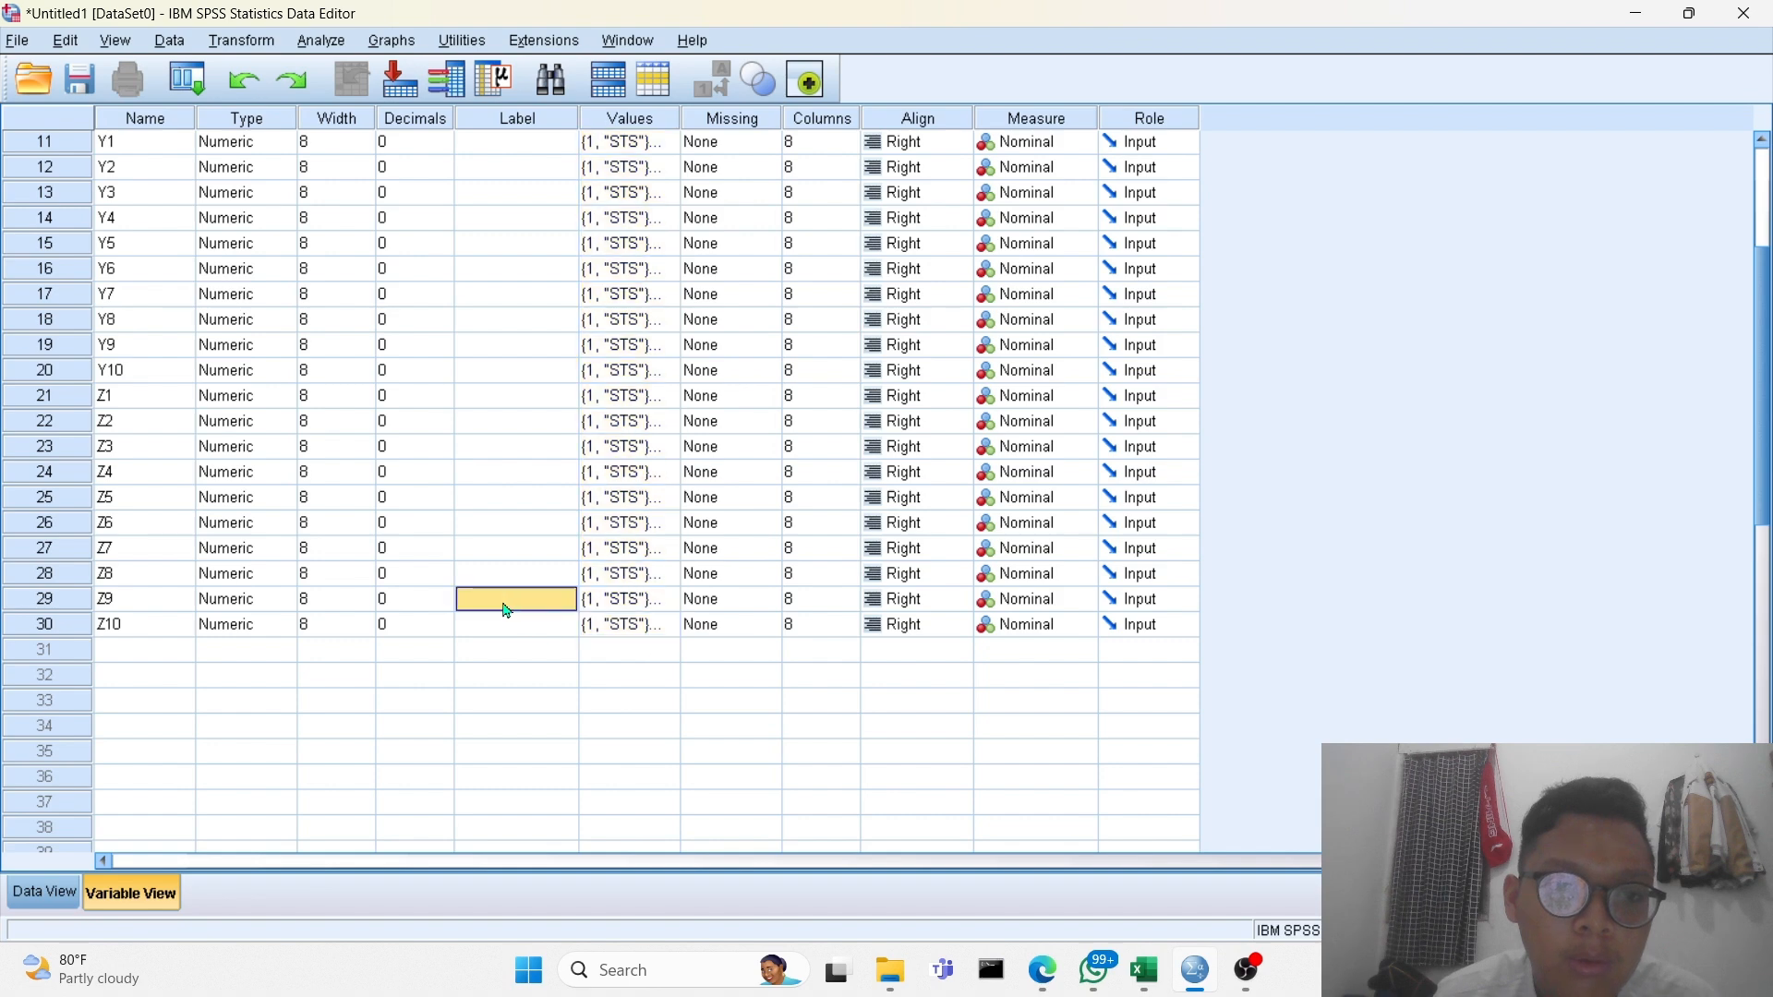
# Show the dataset's data grid and select the first-row cell of X1.
pyautogui.click(47, 894)
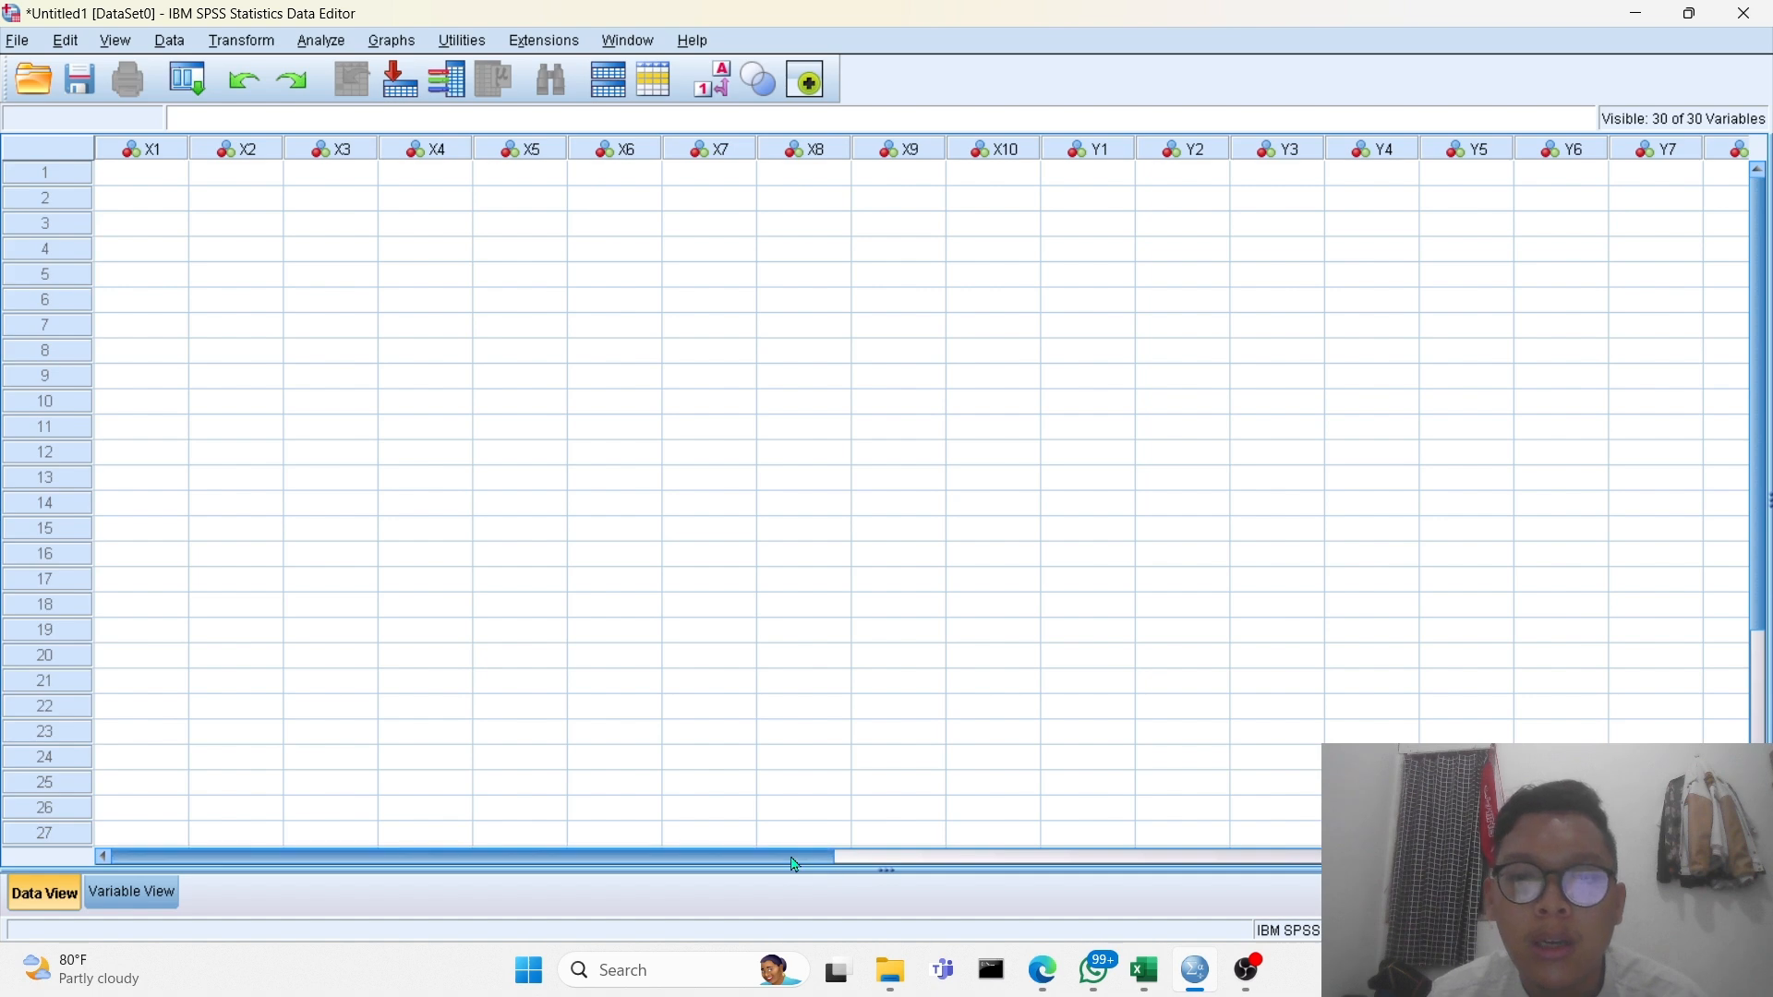
pyautogui.moveTo(796, 857); pyautogui.dragTo(646, 840)
pyautogui.click(155, 177)
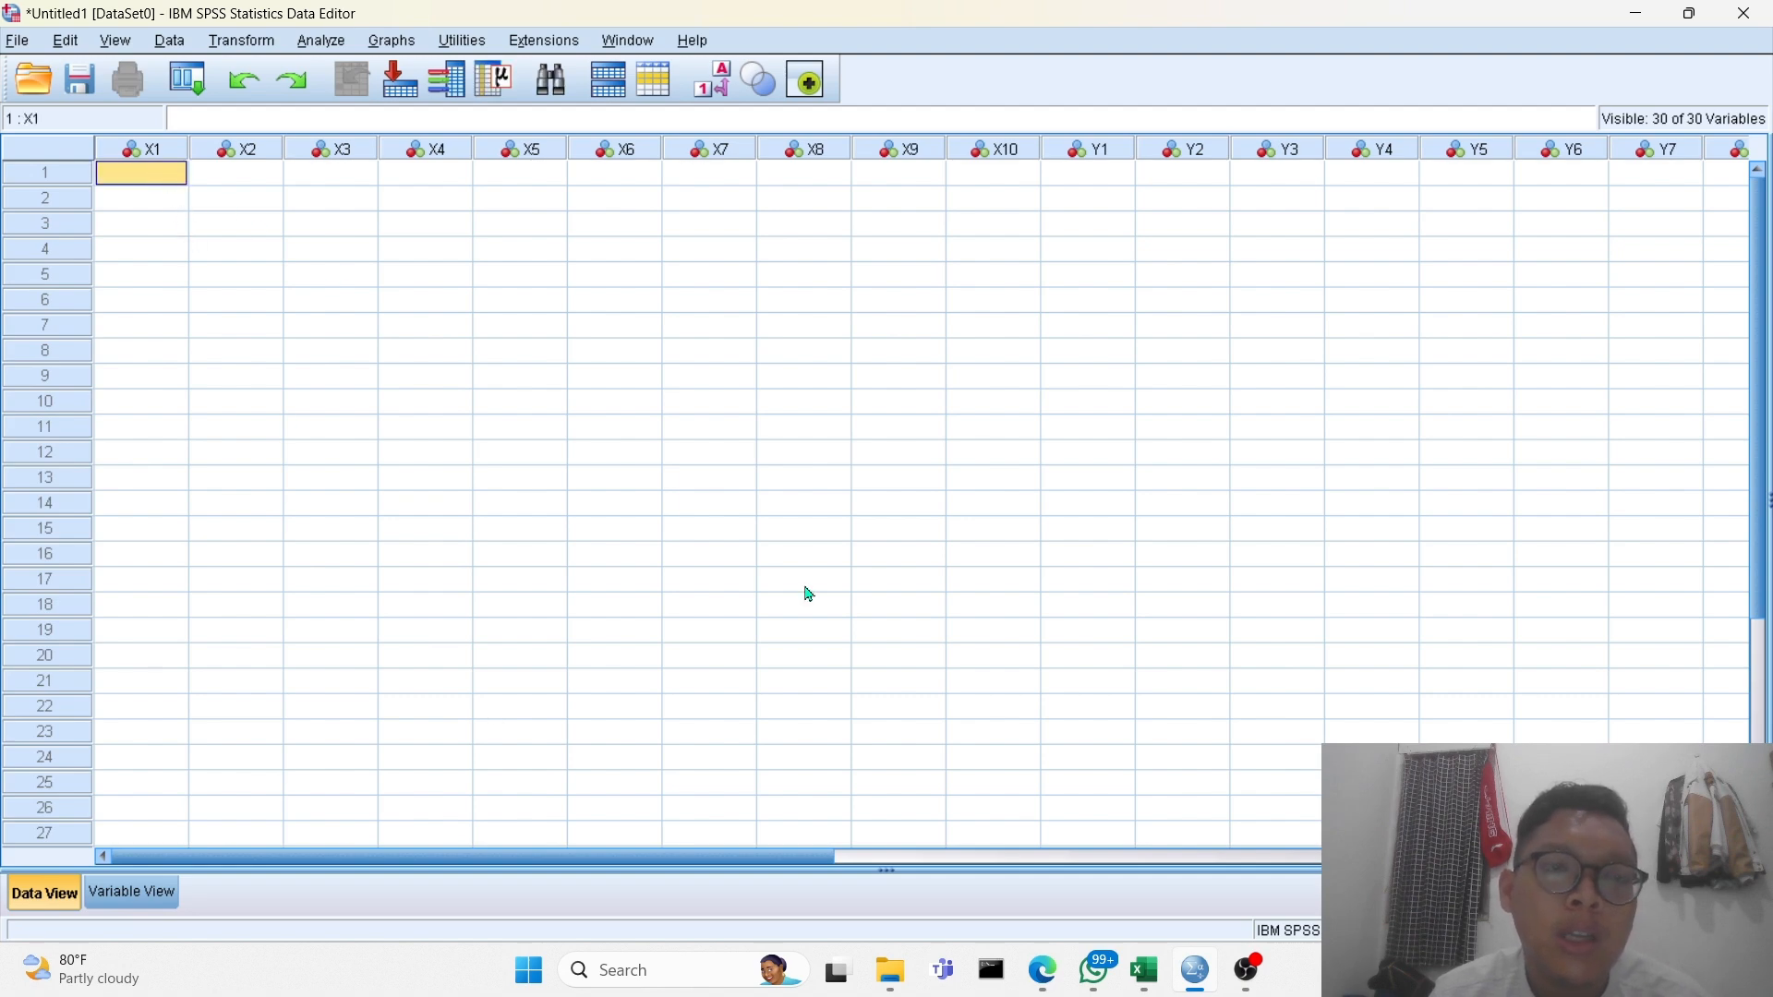
# Switch to the Excel workbook and copy all respondents' scores for X1 through Z10, cells C3:AF22.
pyautogui.moveTo(1144, 969)
pyautogui.click(1122, 860)
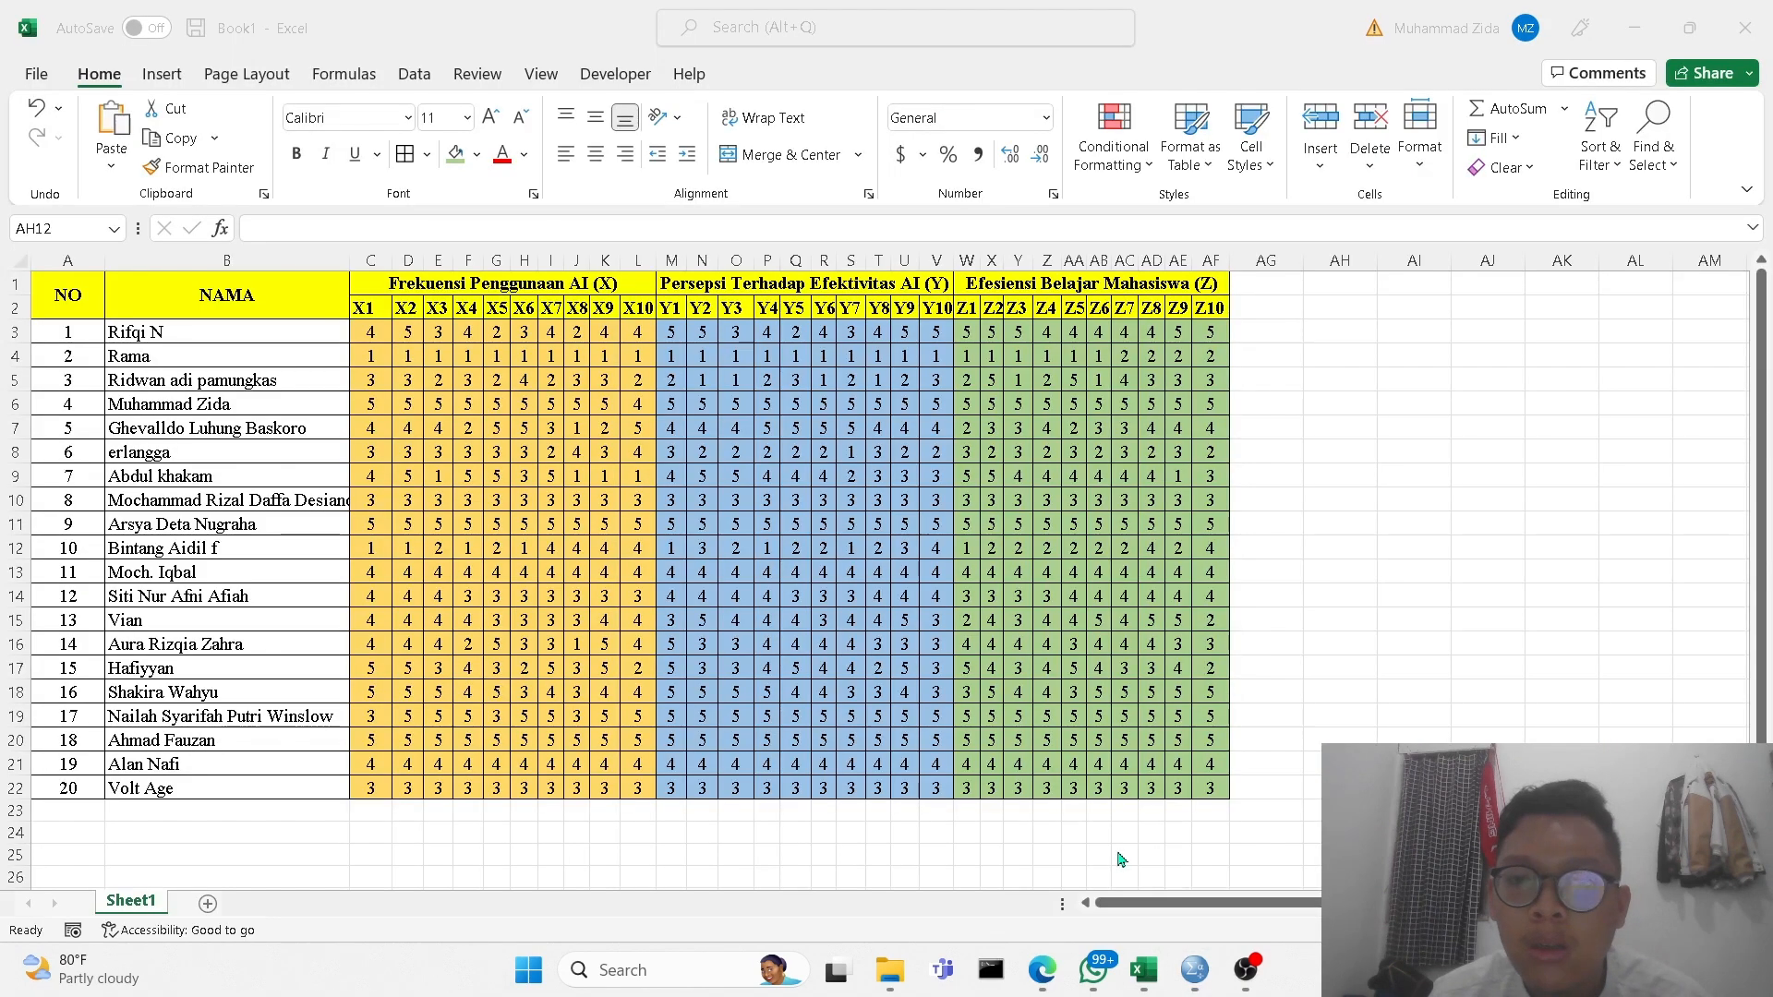
pyautogui.click(366, 337)
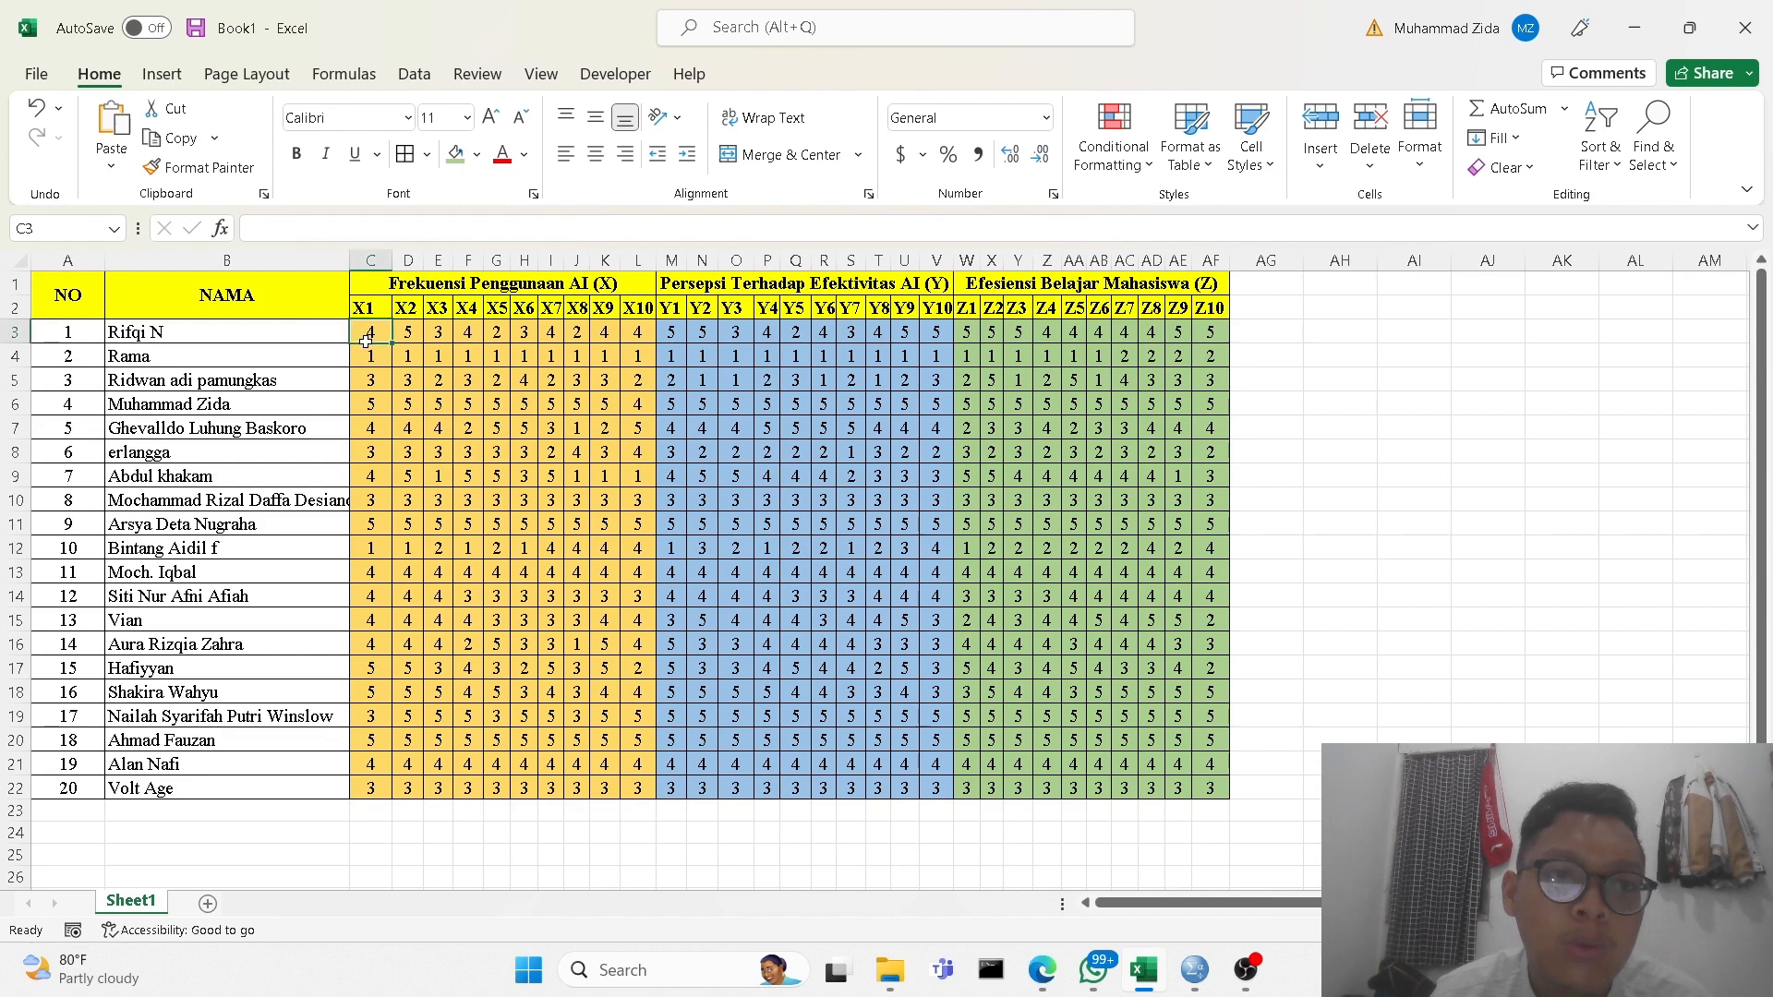
pyautogui.moveTo(365, 340); pyautogui.dragTo(1209, 792)
pyautogui.rightClick(1055, 622)
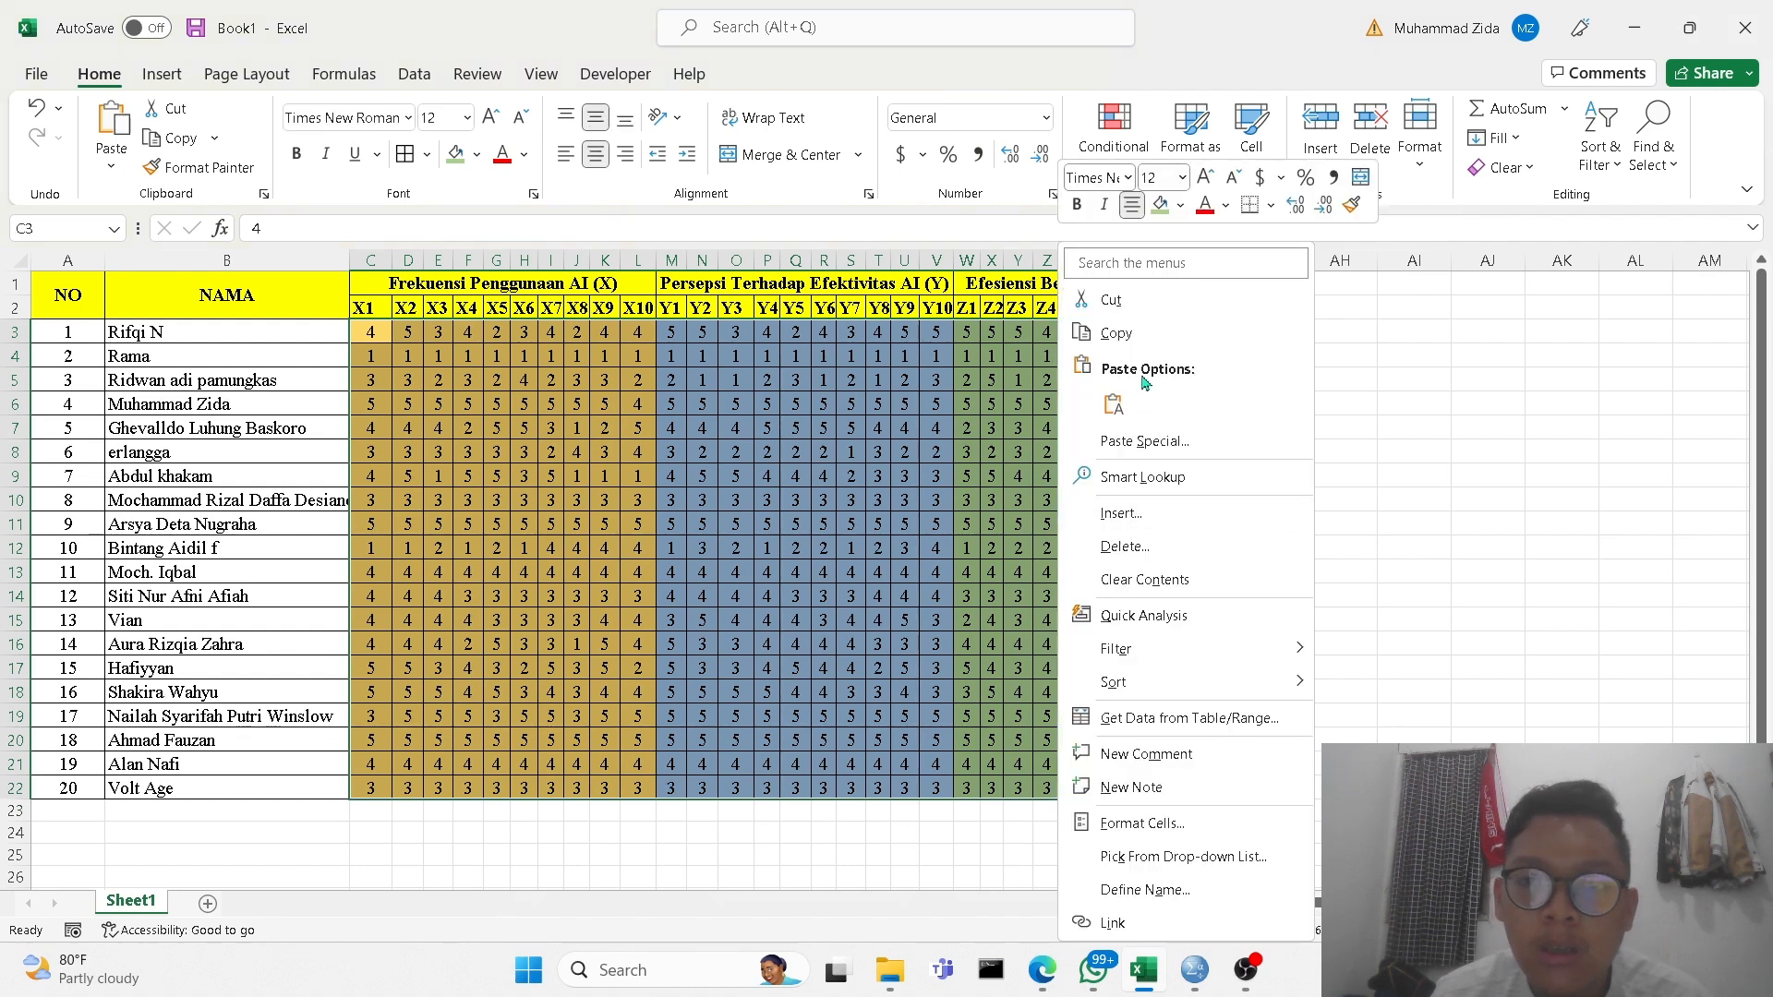
pyautogui.click(1139, 334)
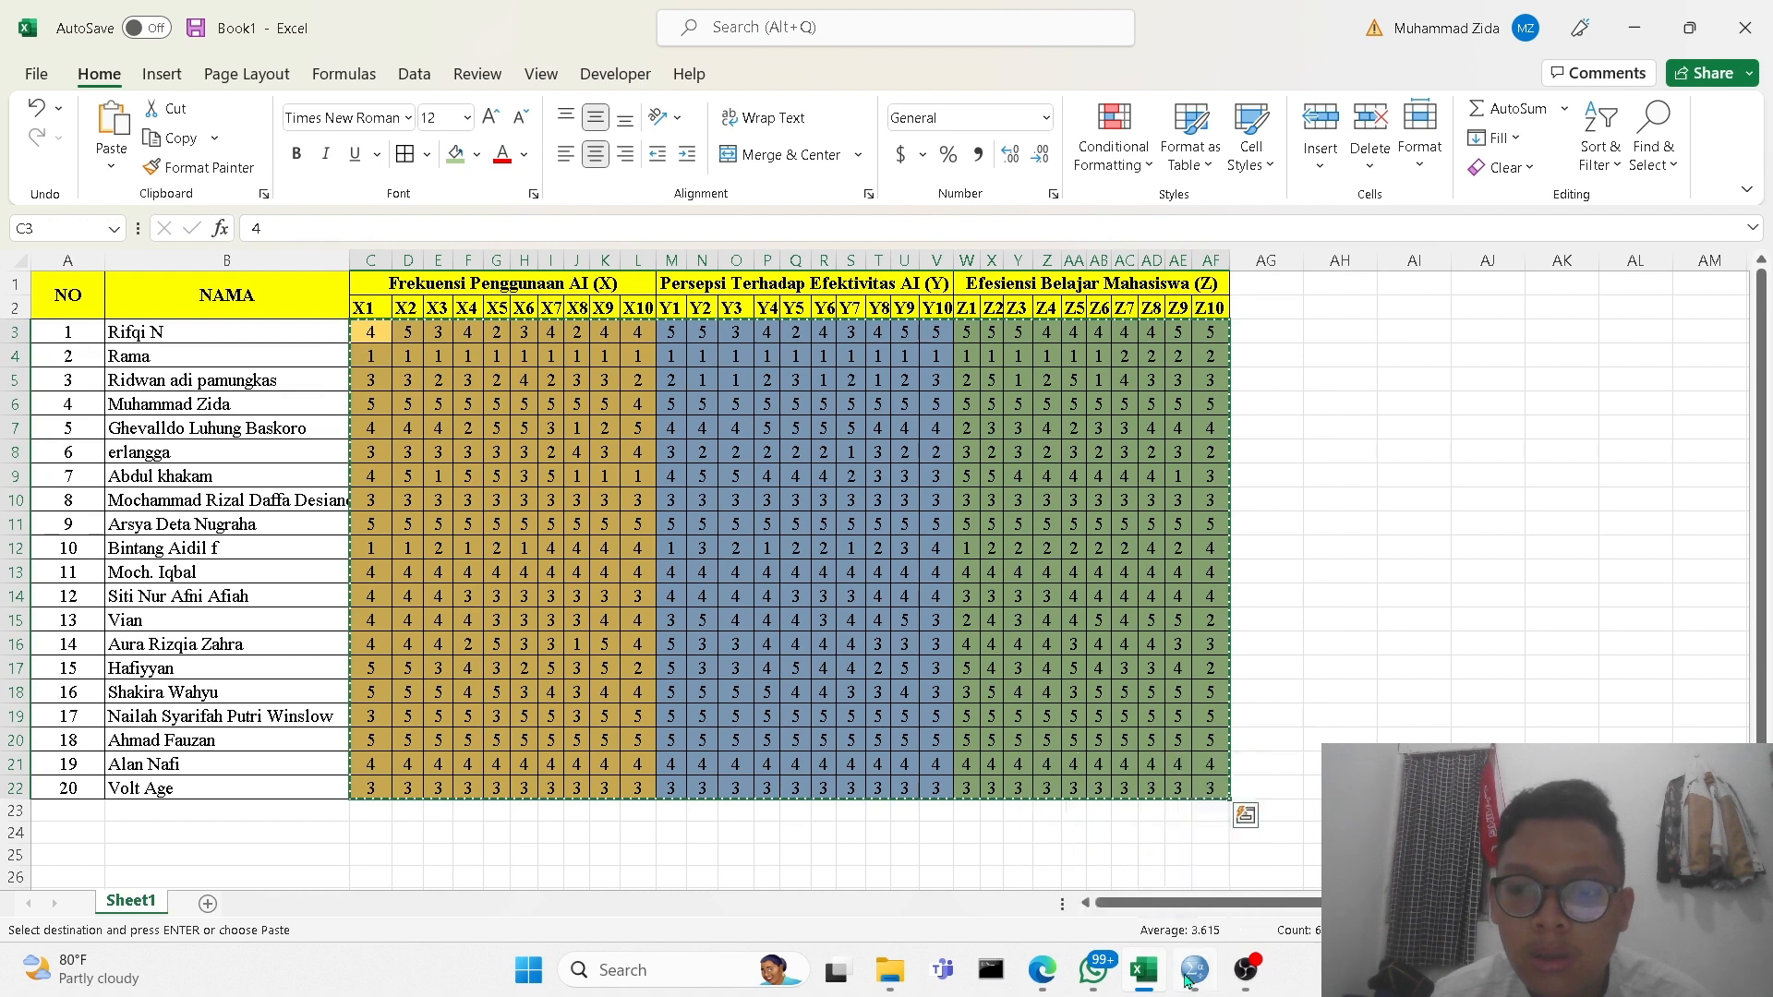
# Switch to the SPSS data editor and paste the copied Excel scores into the grid for X1 through Z10, starting at row 1.
pyautogui.moveTo(1191, 974)
pyautogui.click(1175, 864)
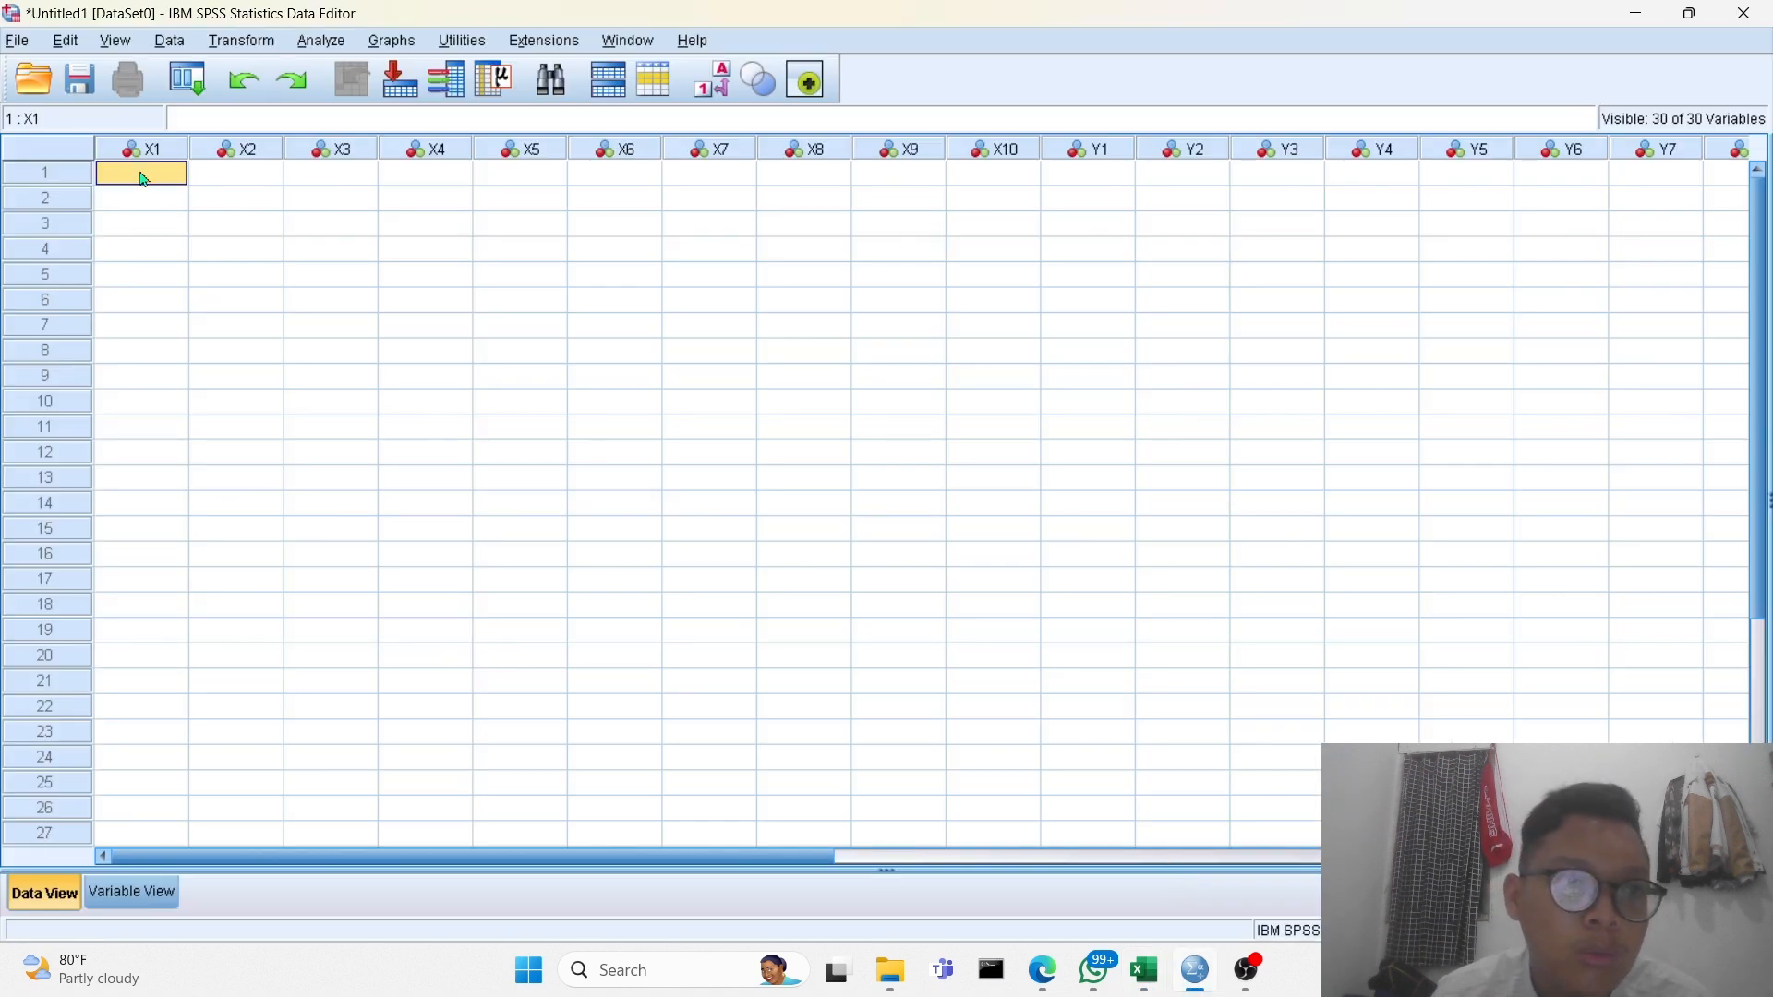
pyautogui.moveTo(143, 178); pyautogui.dragTo(1357, 759)
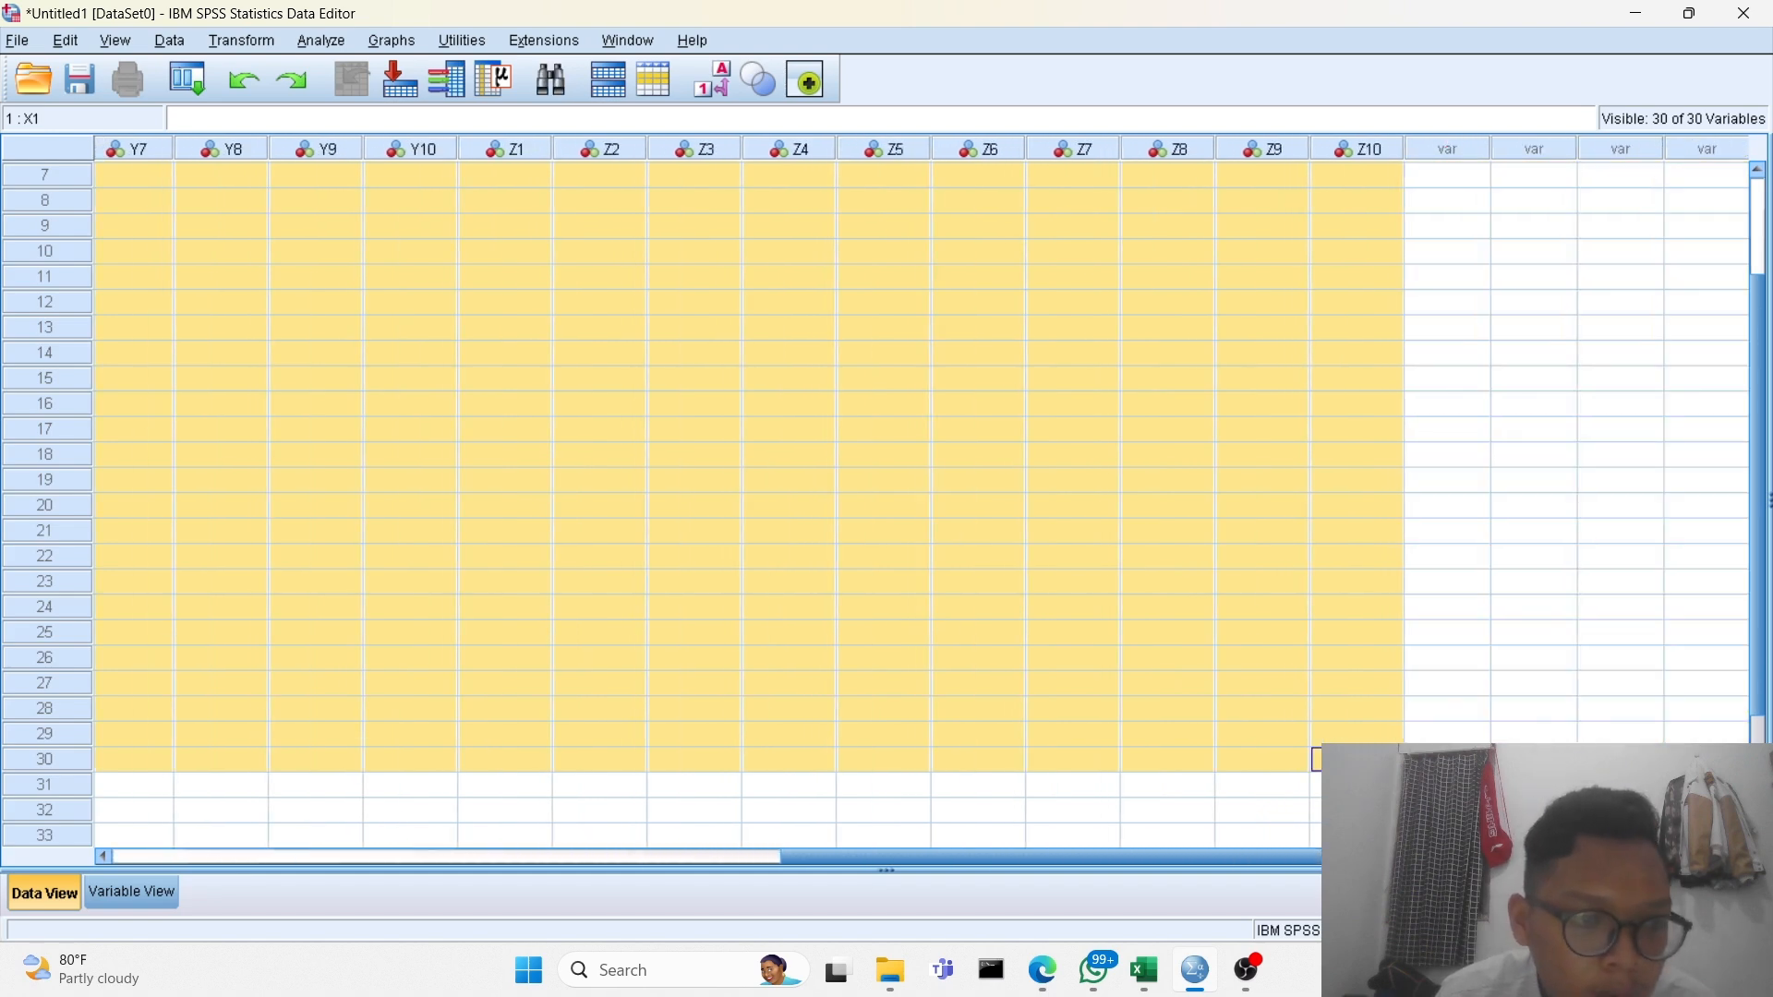
pyautogui.hotkey('ctrl', 'v')
pyautogui.rightClick(1082, 685)
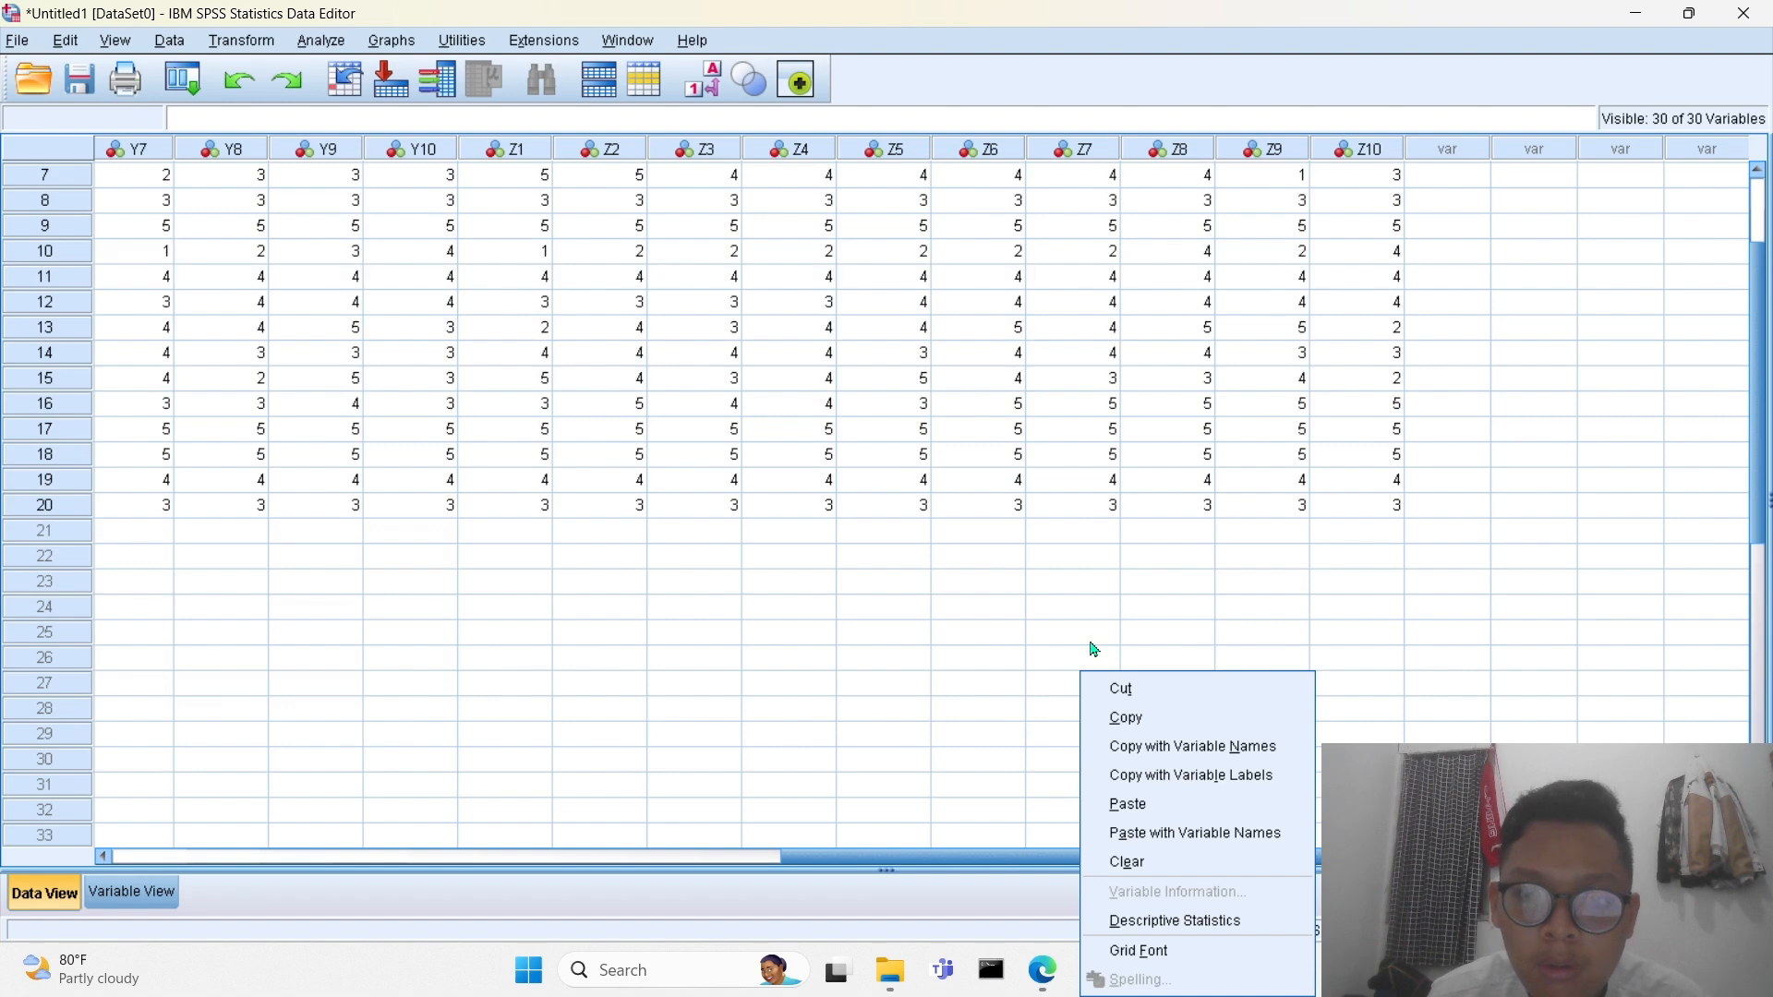
pyautogui.click(340, 673)
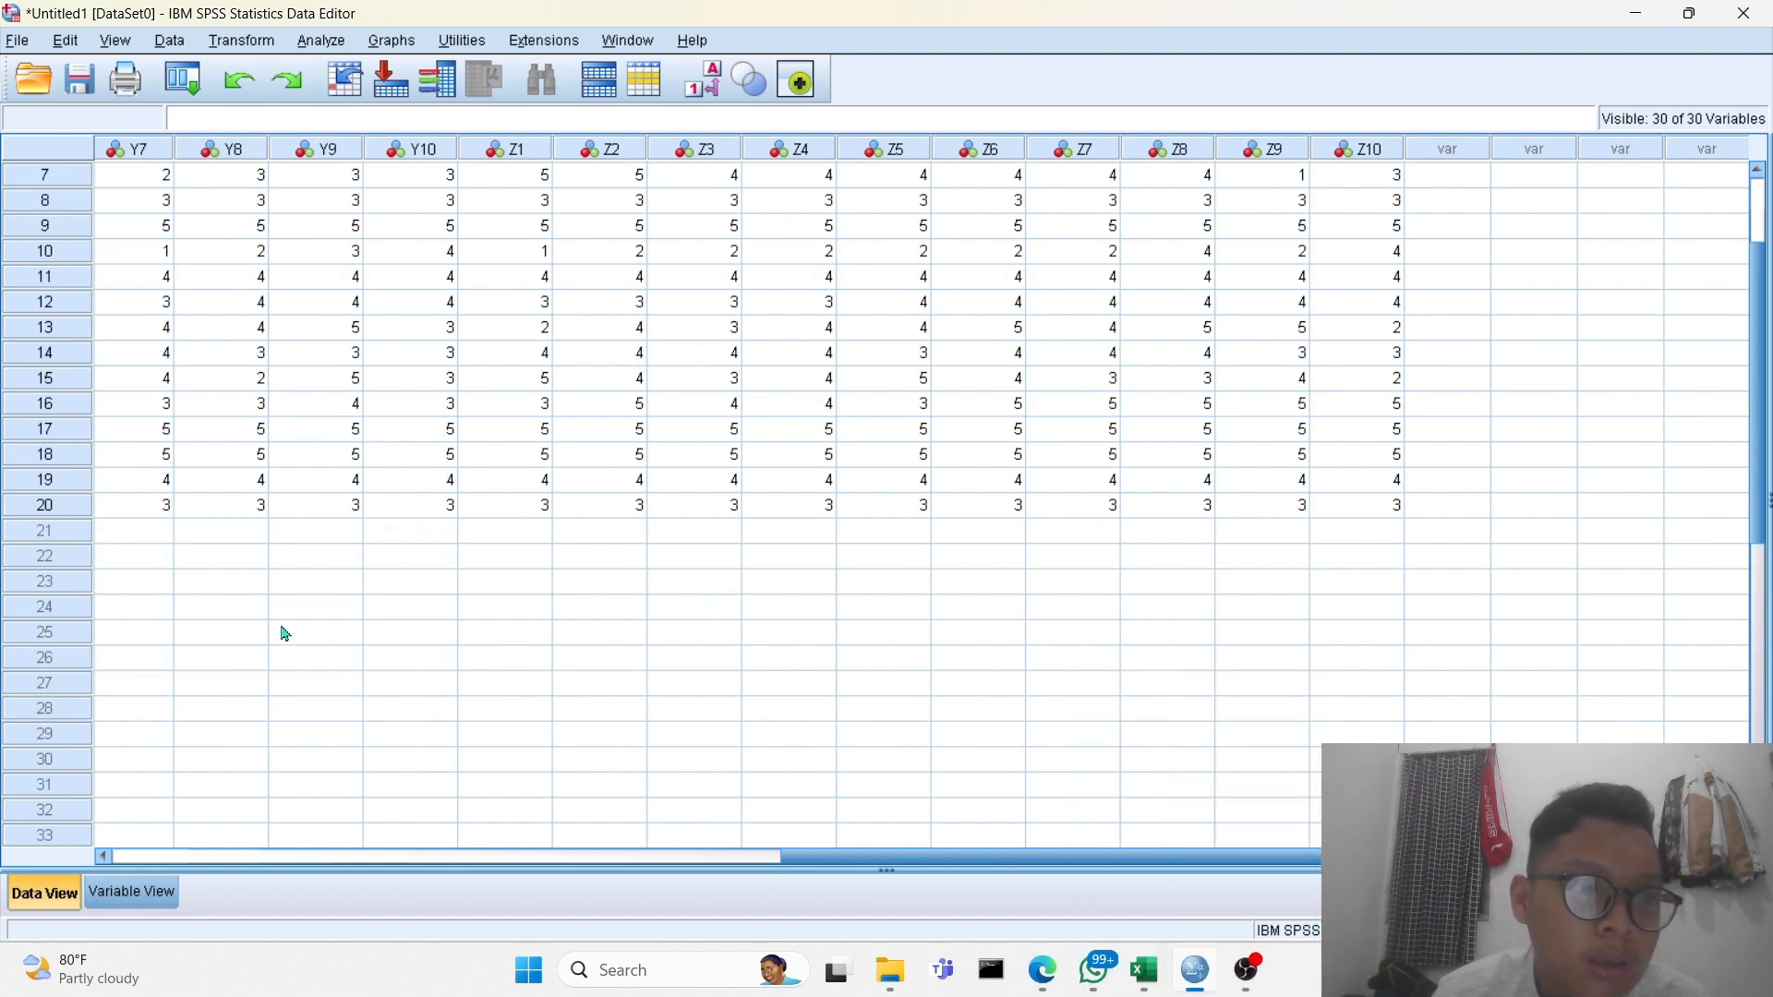
# Review the pasted scores, look back at the Excel score sheet and the answer scale in Google Forms, and return to SPSS.
pyautogui.scroll(2, 277, 625)
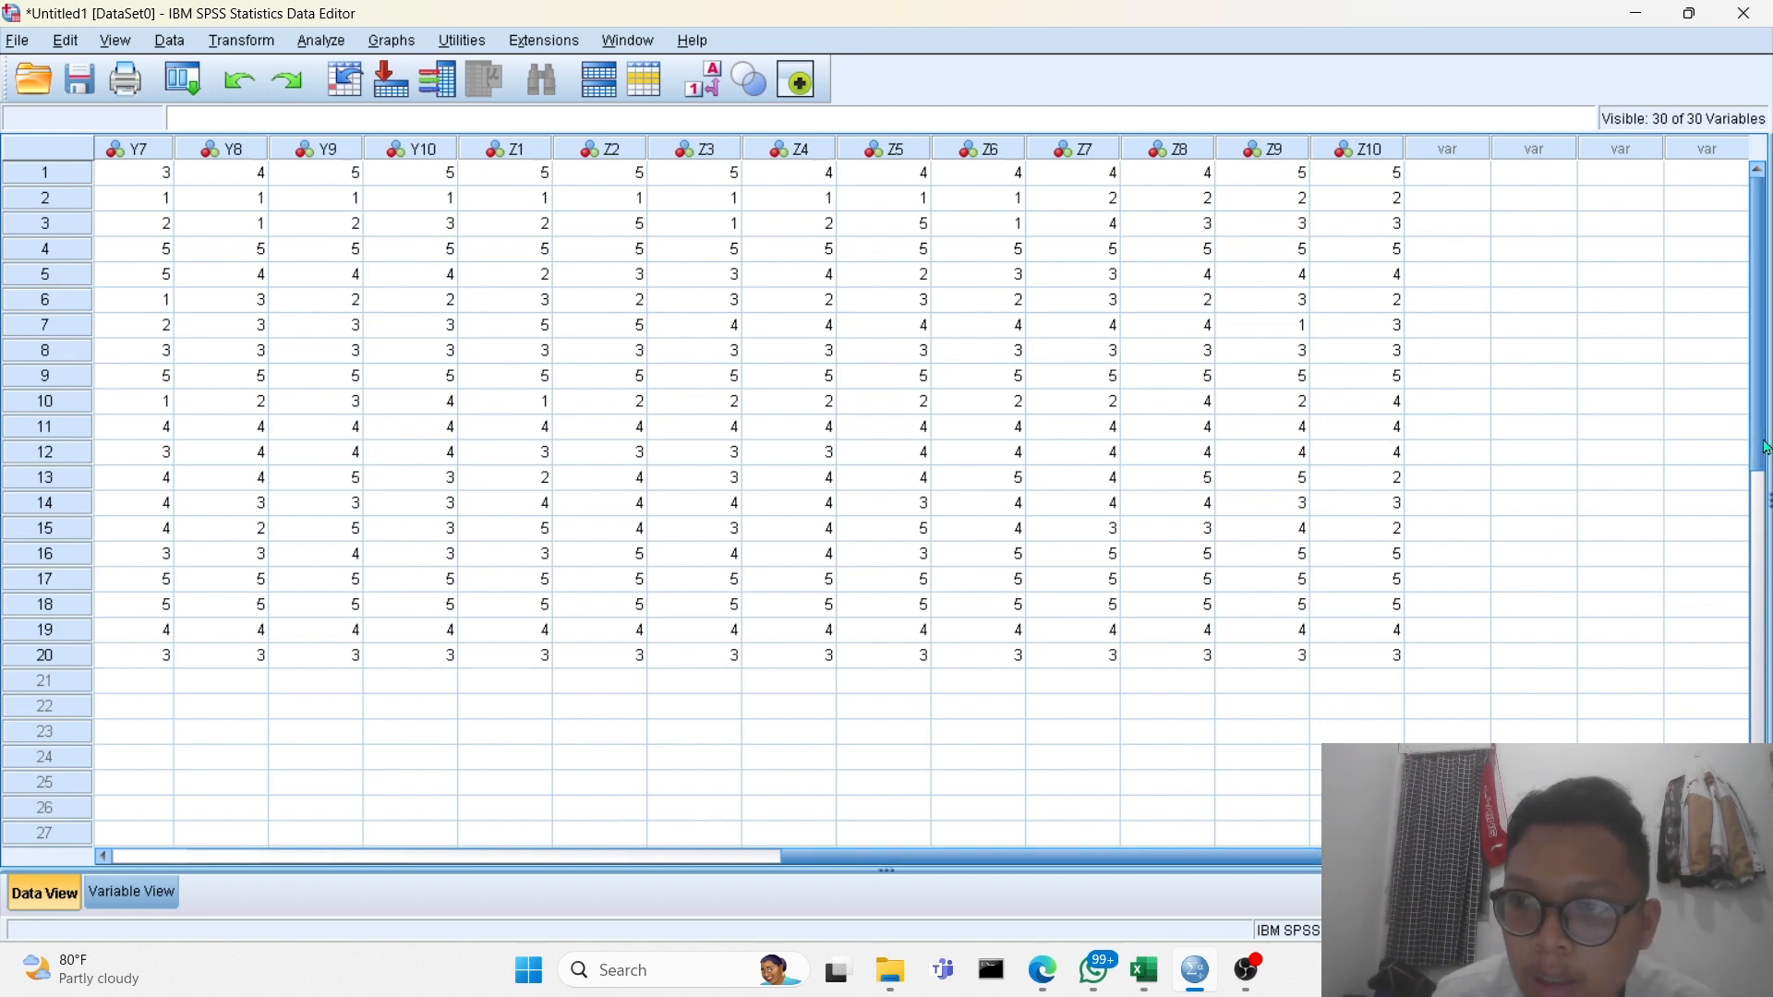
pyautogui.moveTo(1757, 438)
pyautogui.mouseDown()
pyautogui.moveTo(1759, 689)
pyautogui.moveTo(1741, 420)
pyautogui.mouseUp()
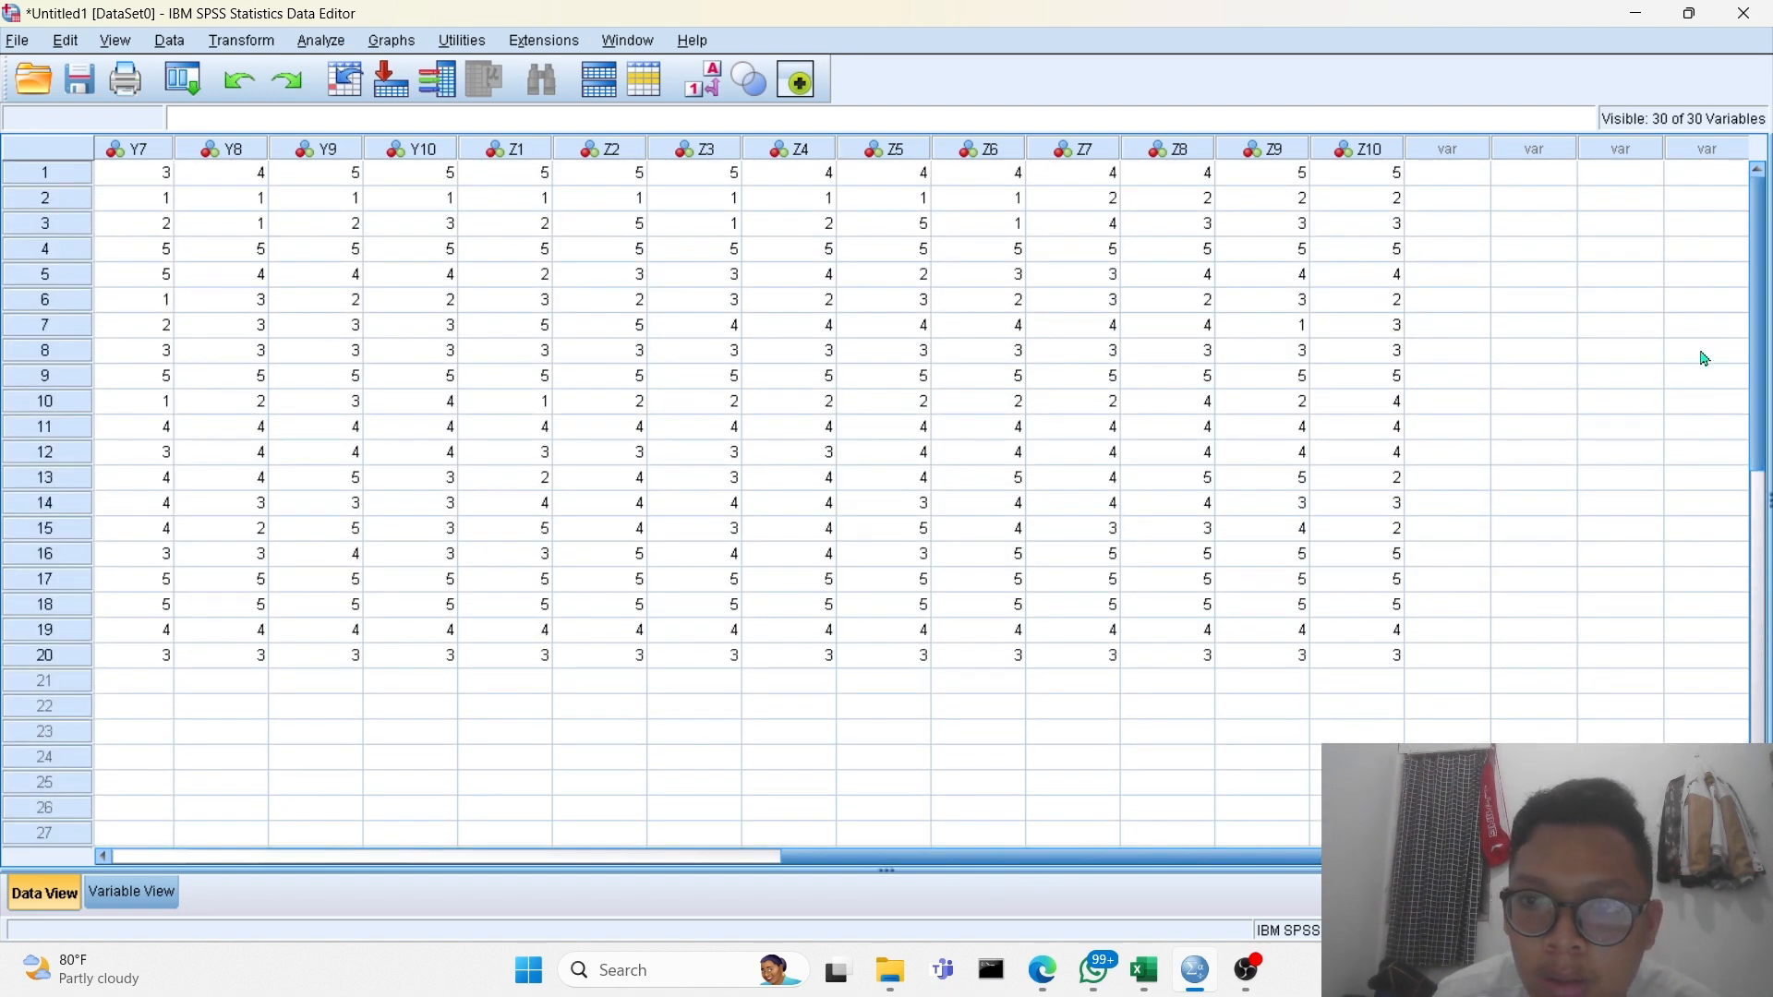
pyautogui.moveTo(1144, 971)
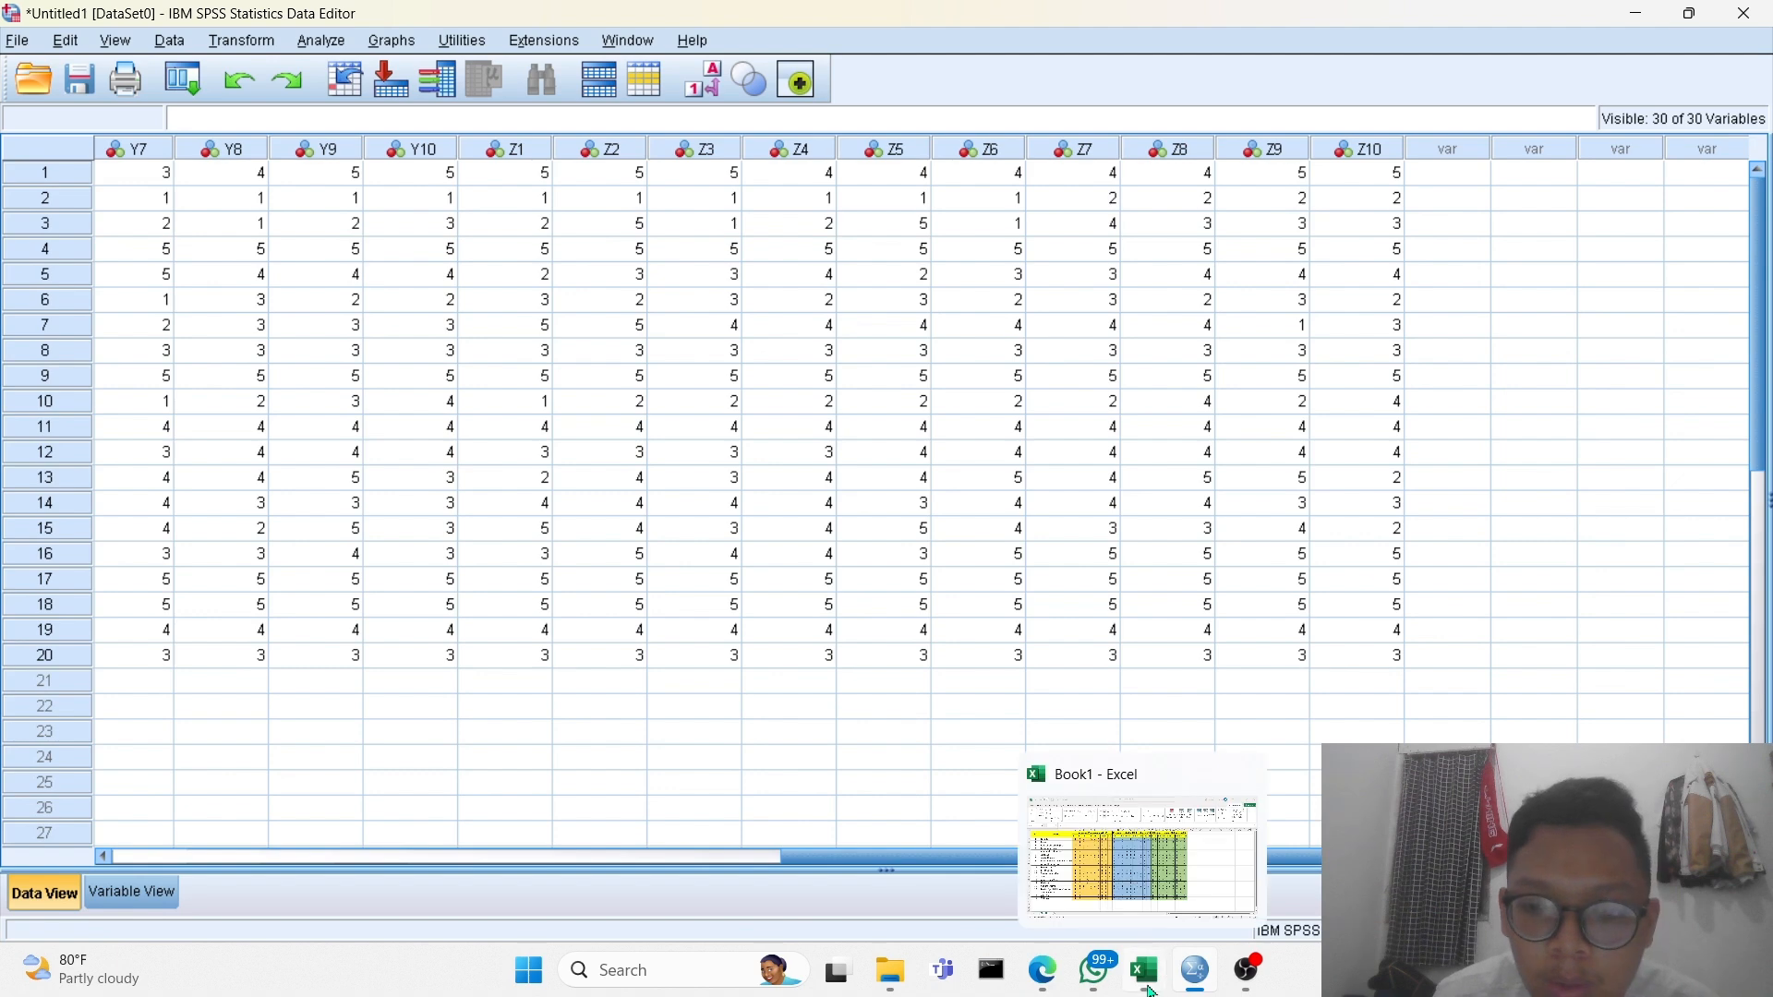
pyautogui.click(1153, 878)
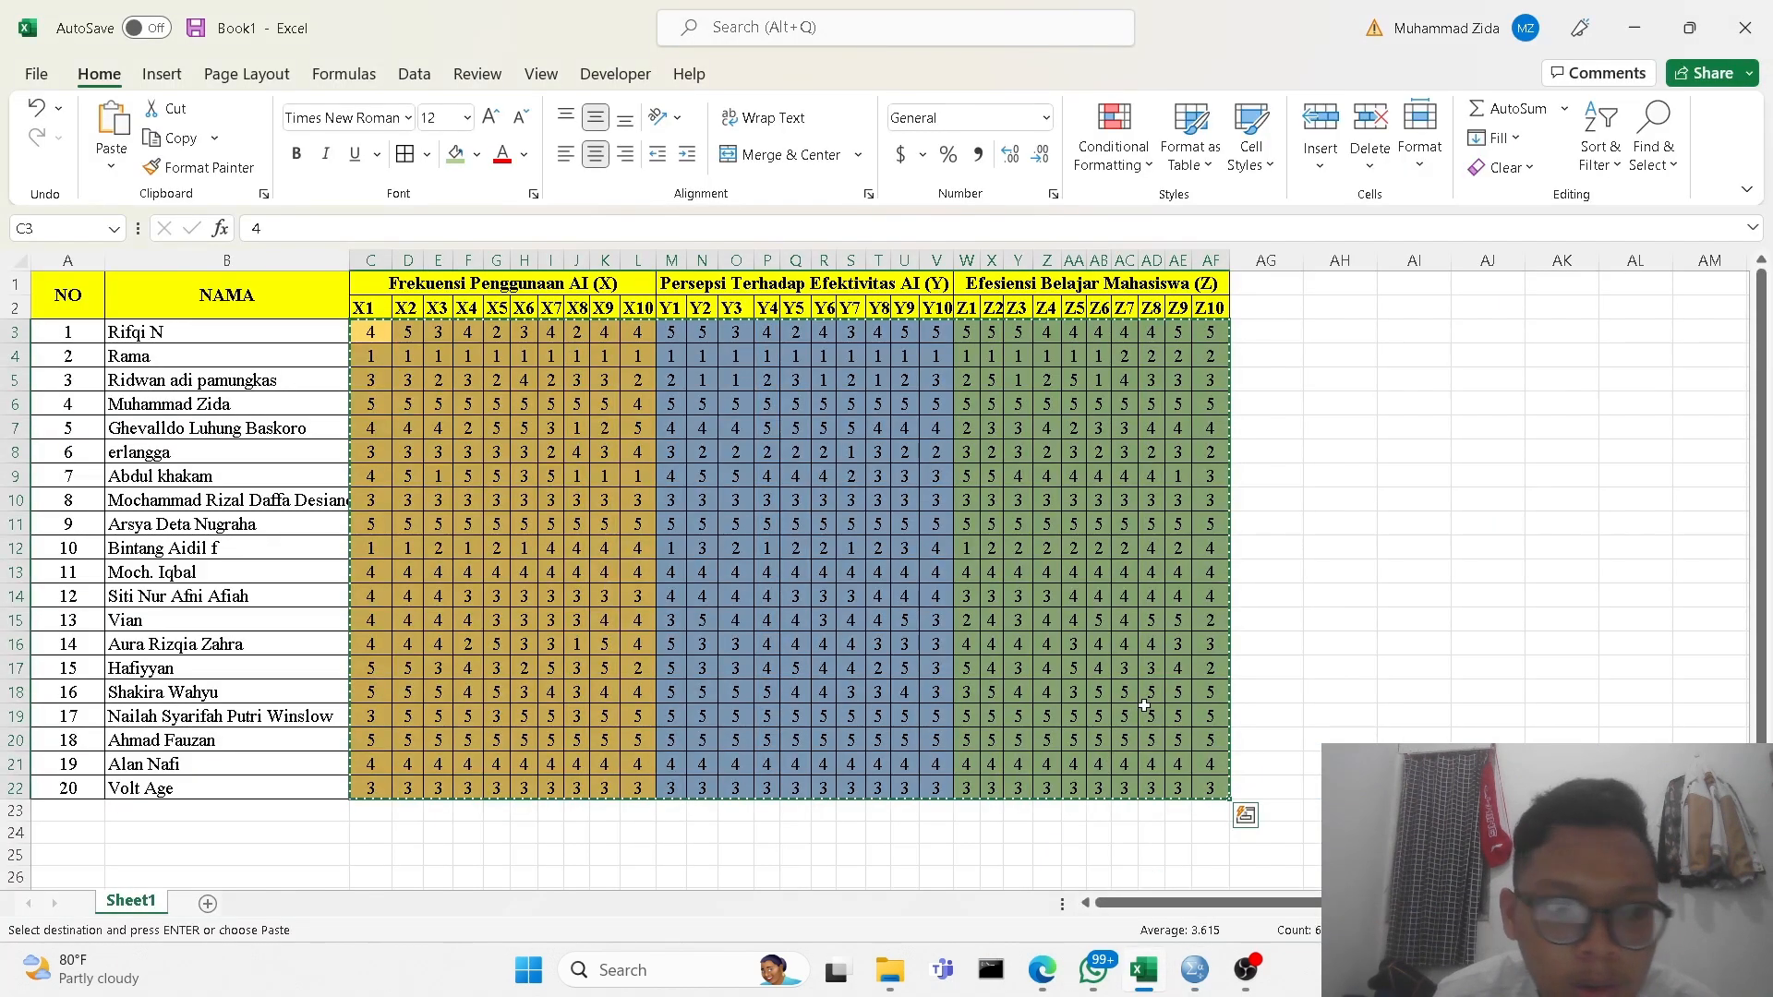
pyautogui.moveTo(1062, 969)
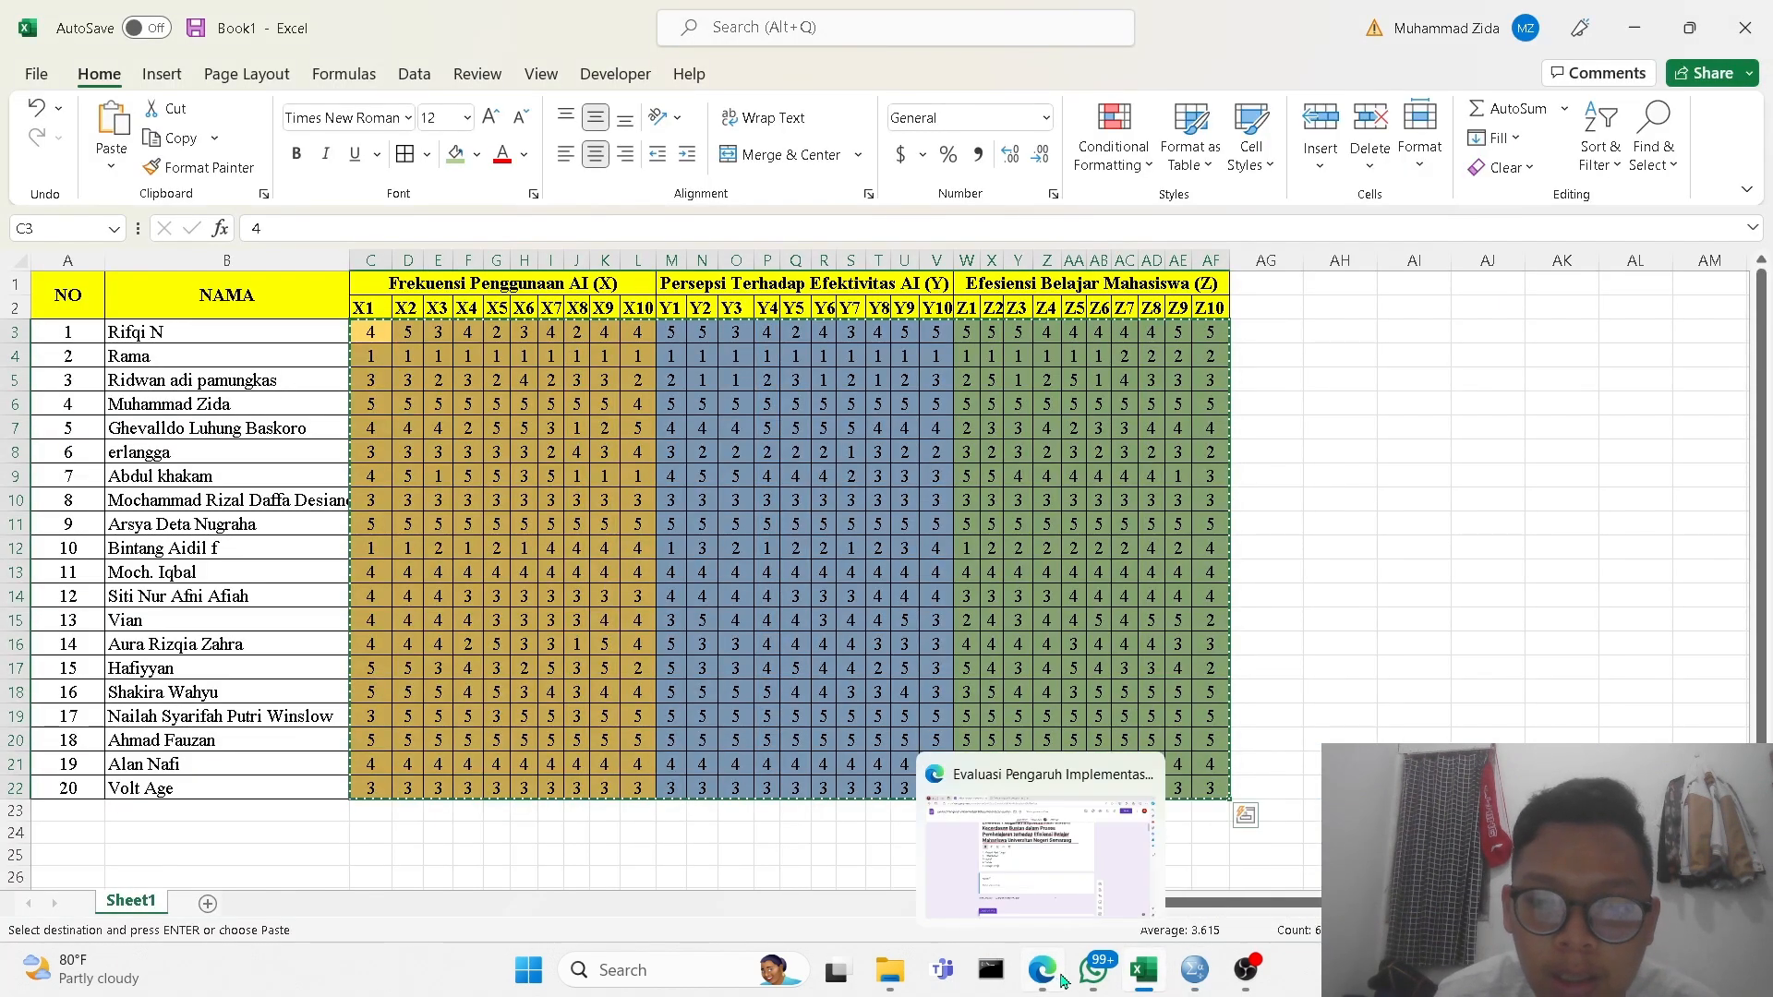
pyautogui.click(1038, 854)
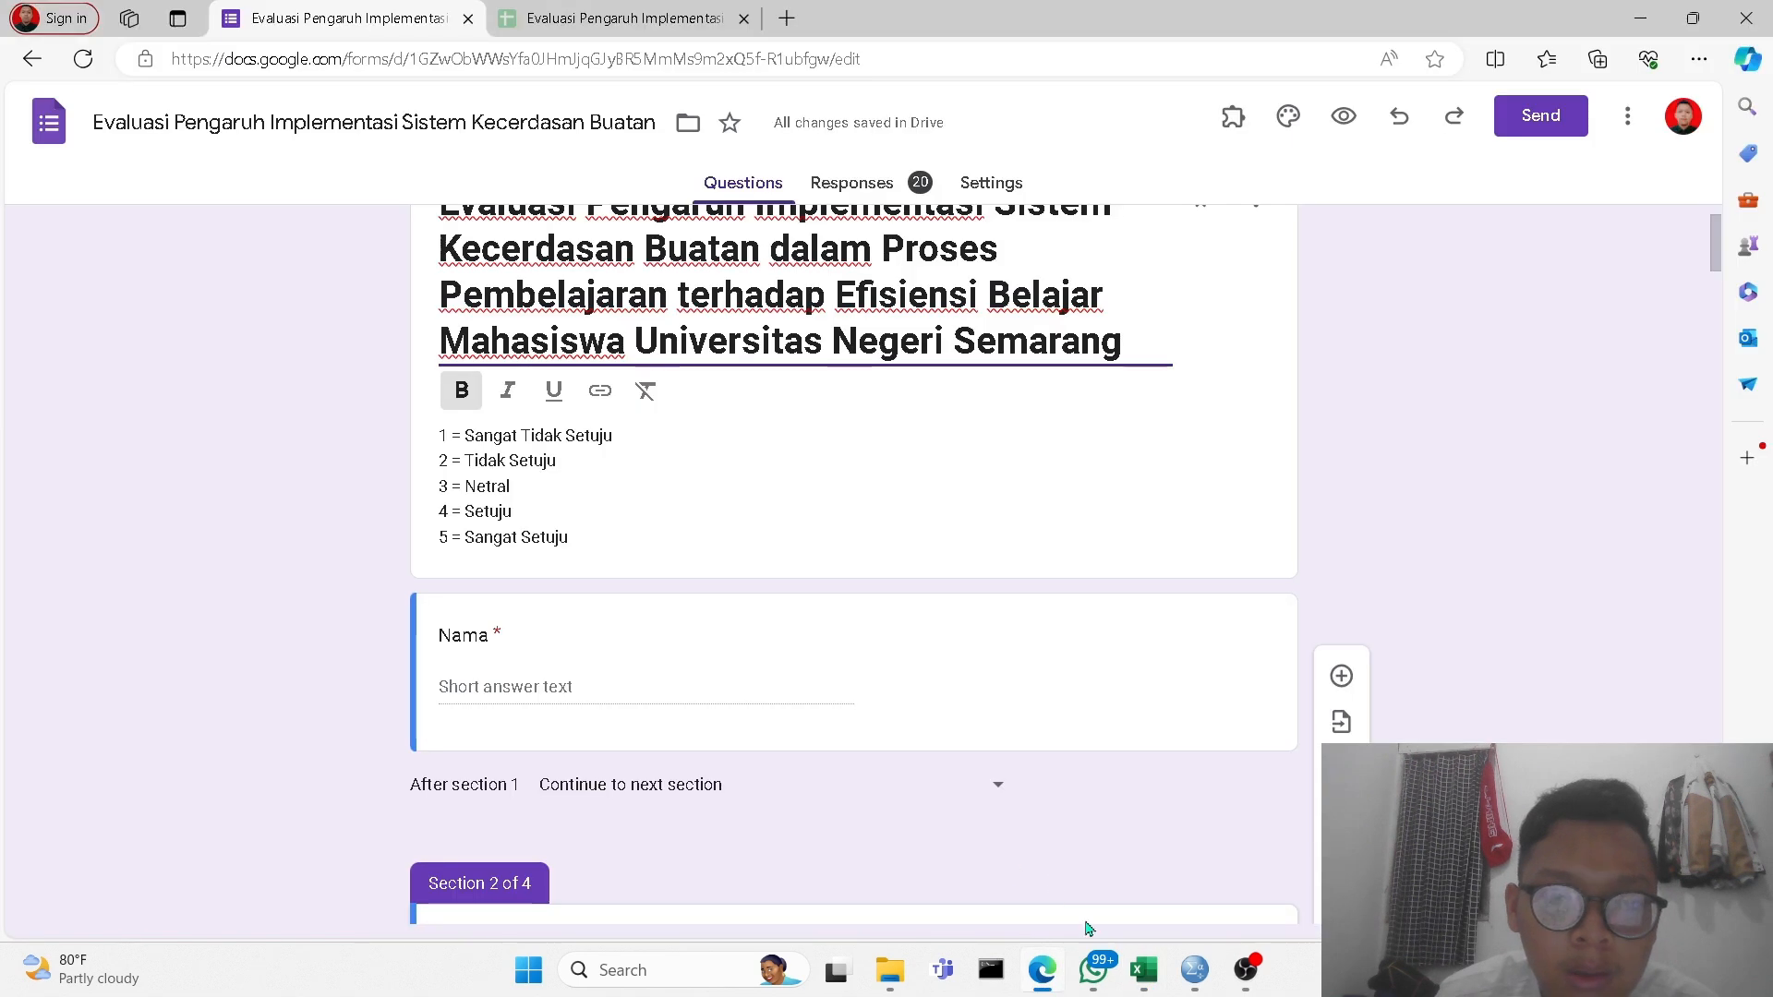
pyautogui.moveTo(1140, 981)
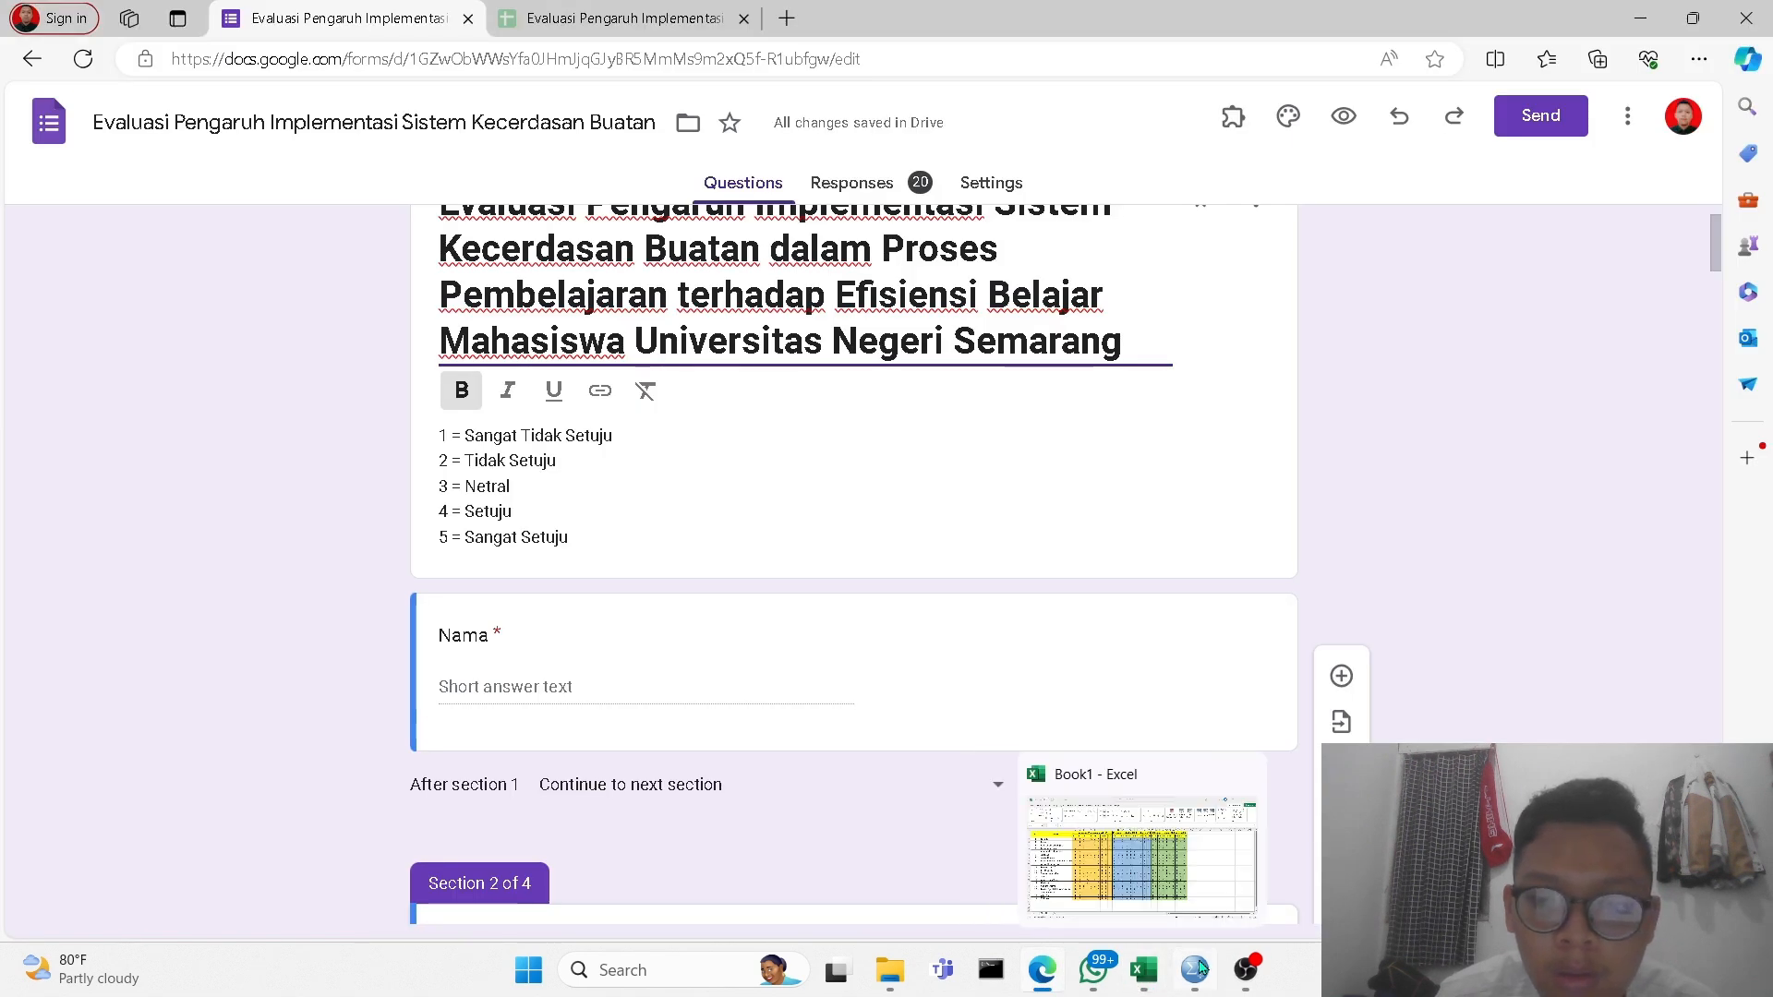
pyautogui.moveTo(1195, 969)
pyautogui.click(1197, 889)
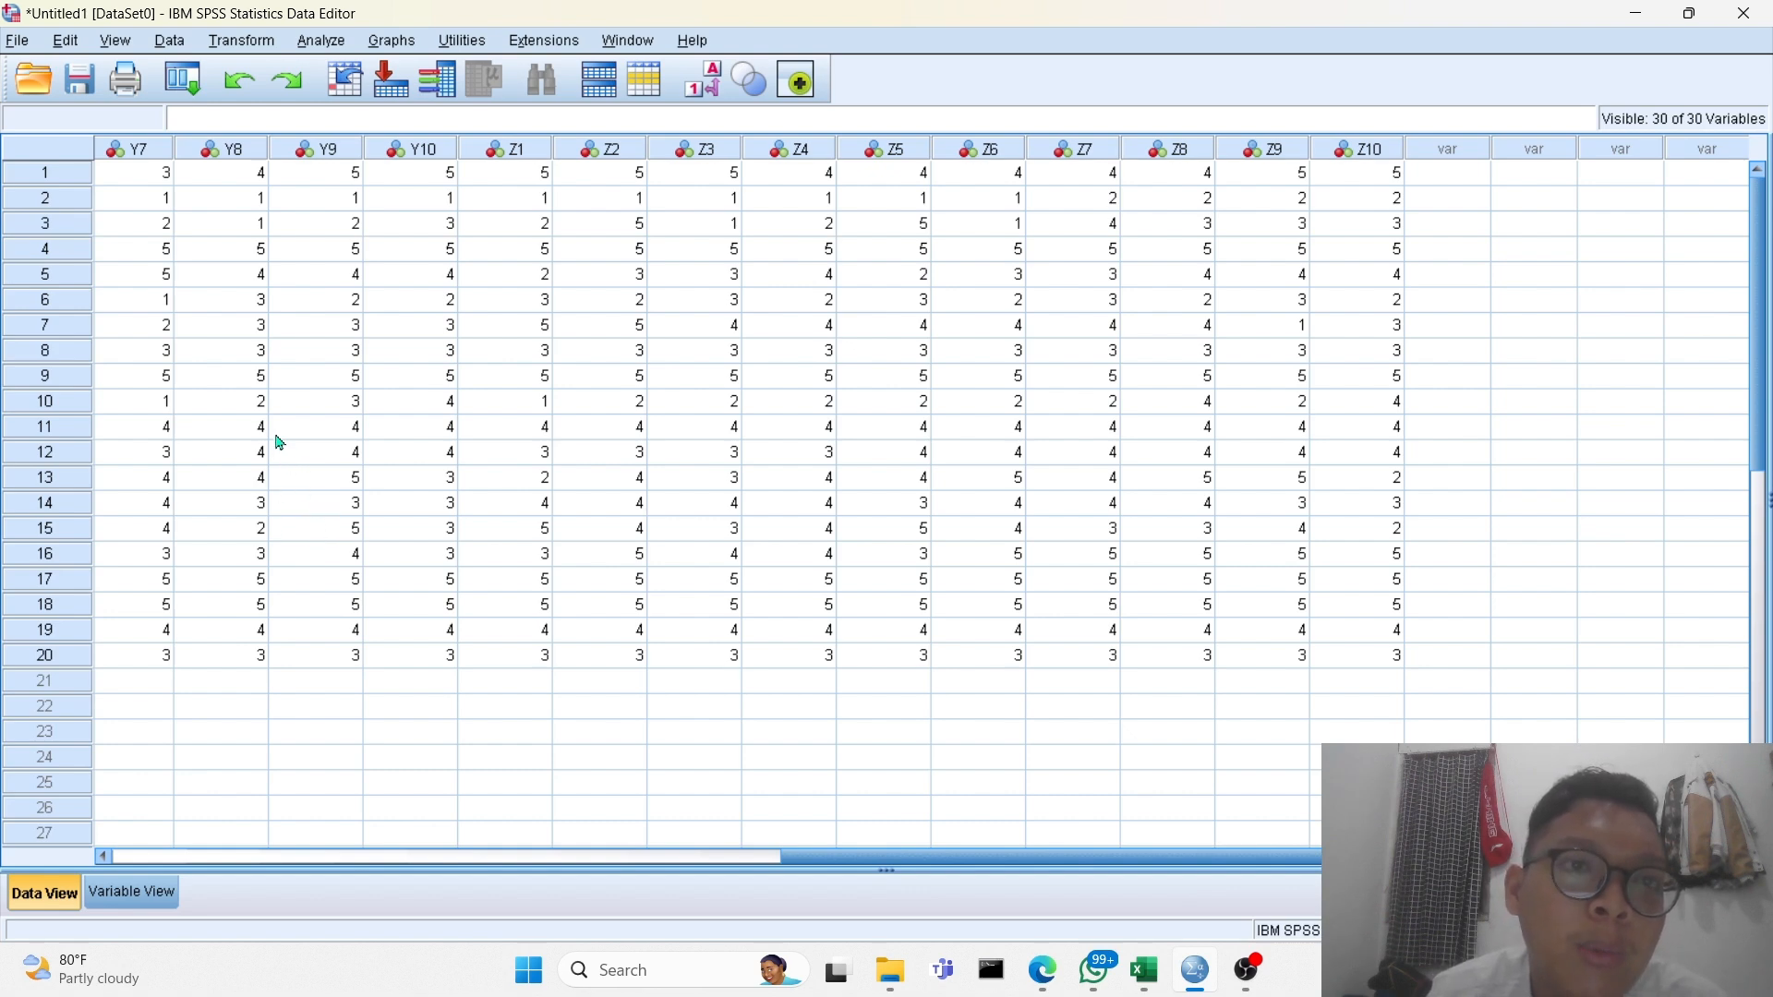
# Run a Frequencies analysis with frequency tables on all variables, X1–X10, Y1–Y10 and Z1–Z10.
pyautogui.click(322, 41)
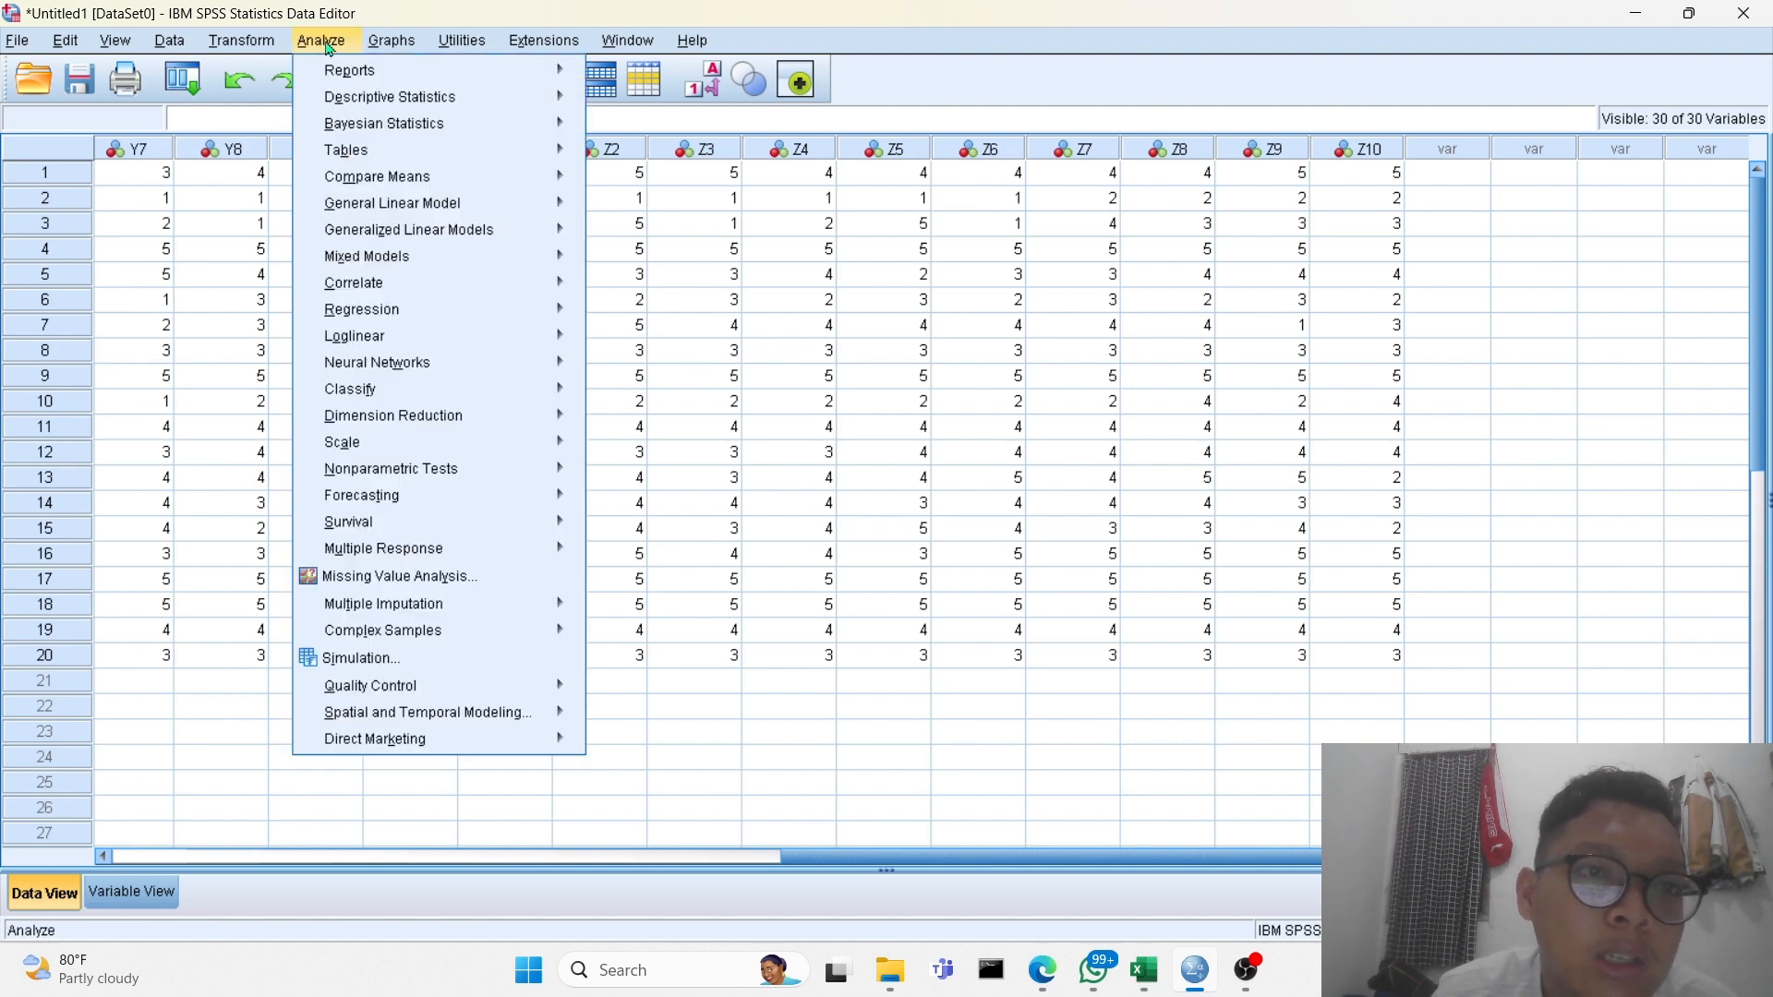
pyautogui.moveTo(382, 102)
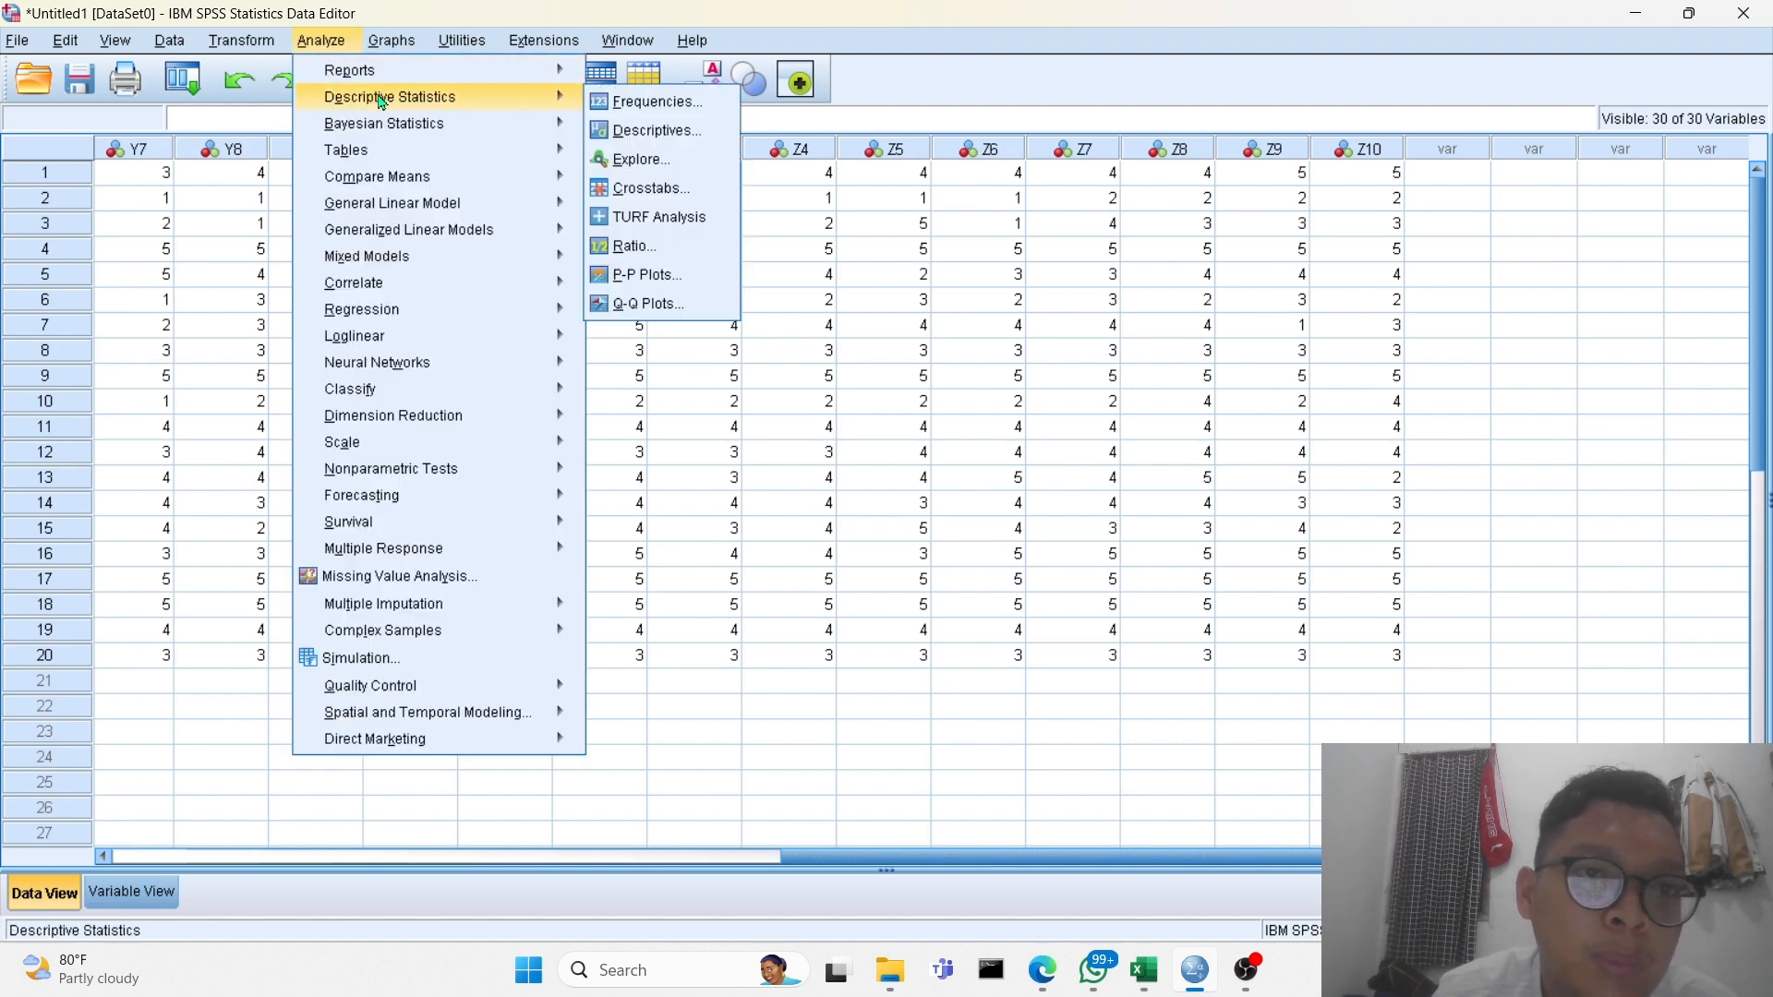
pyautogui.click(639, 102)
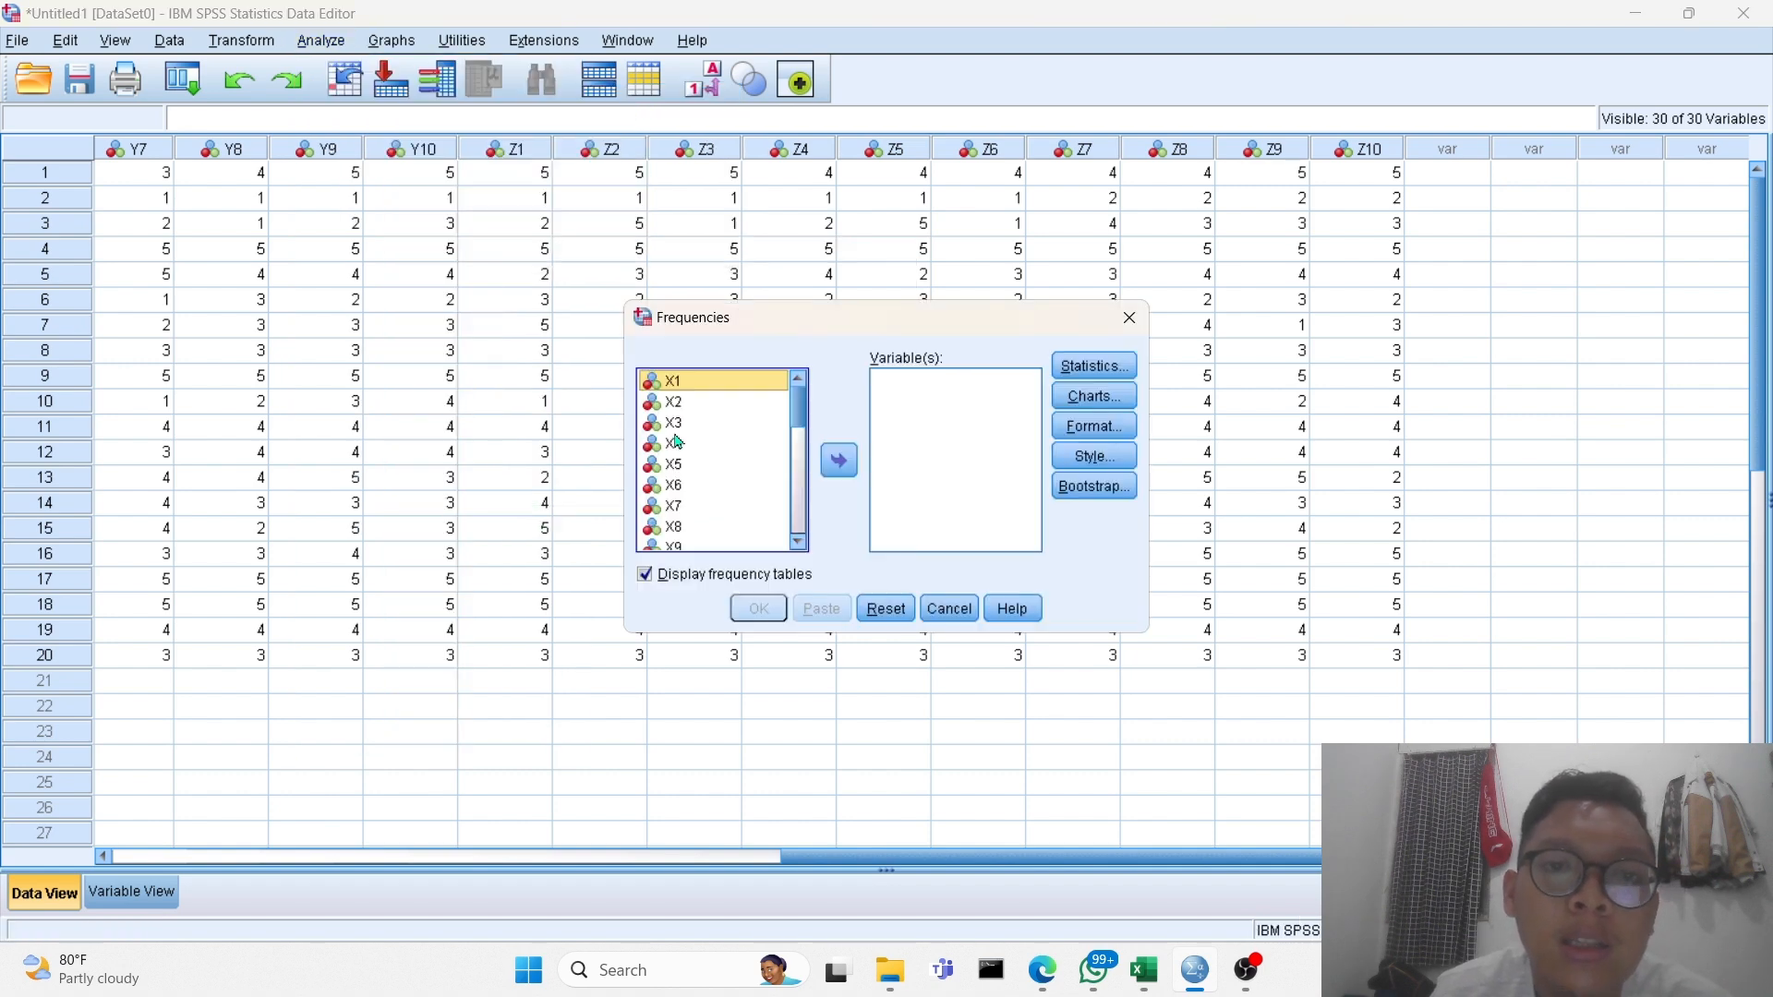
pyautogui.click(836, 460)
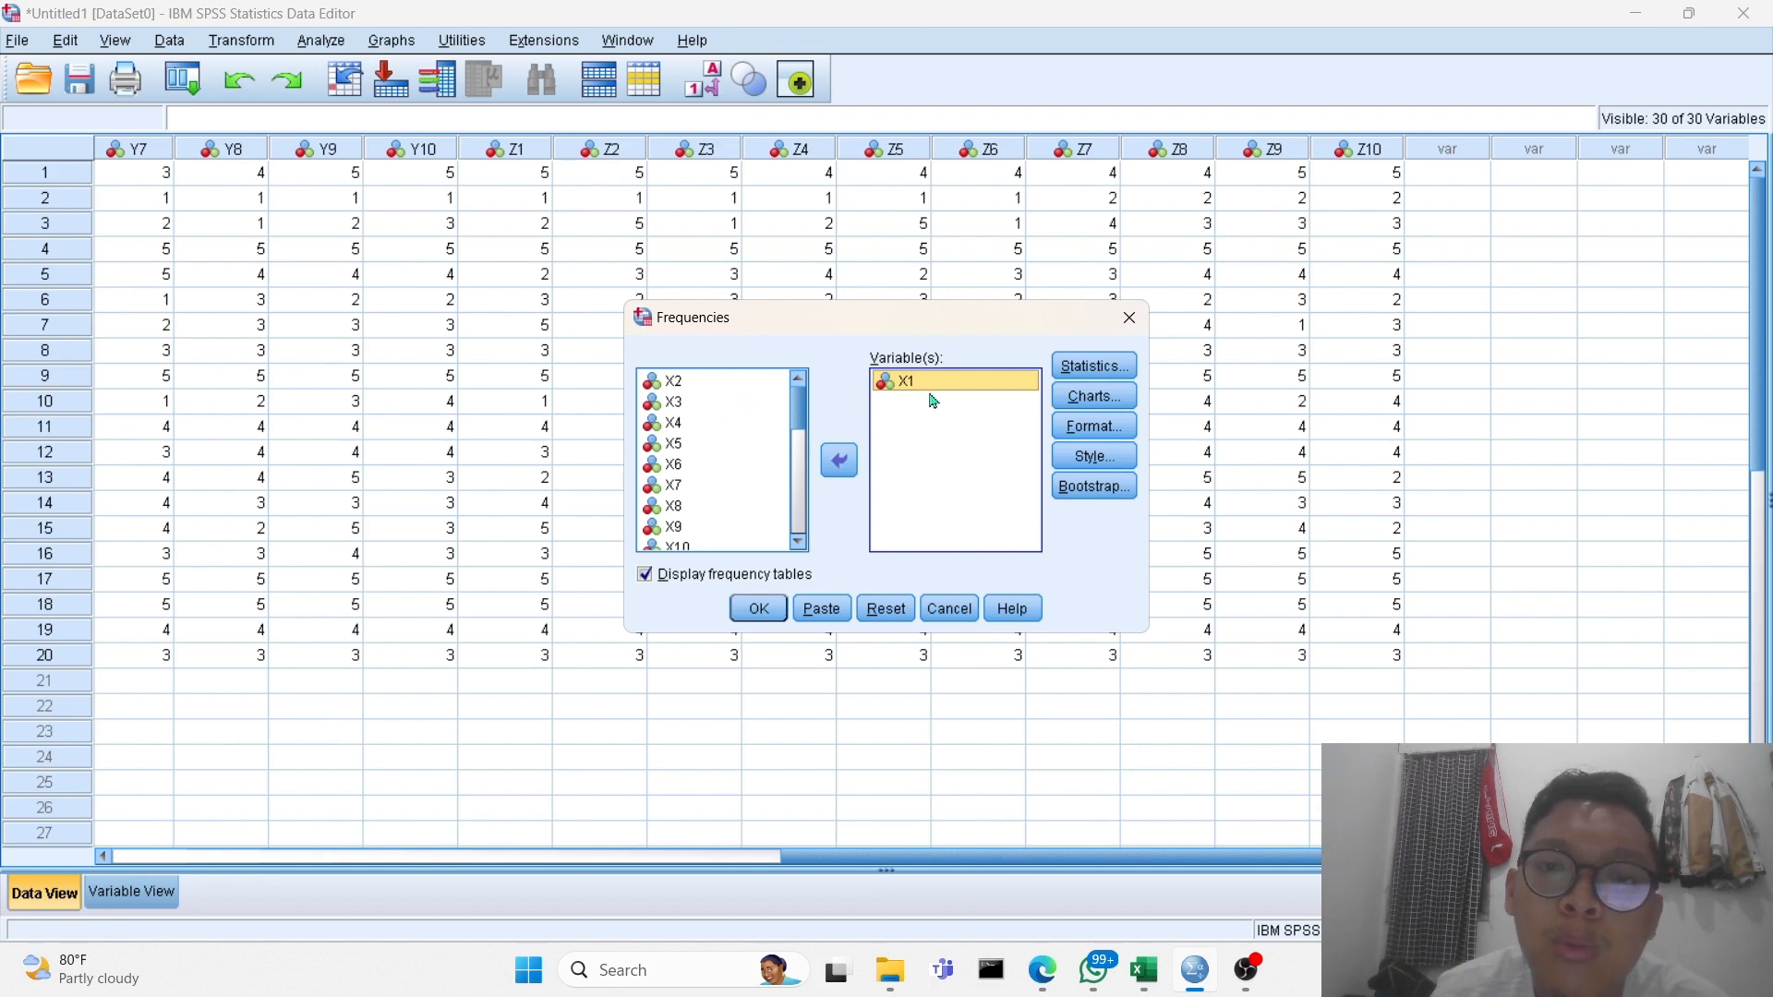
pyautogui.click(726, 400)
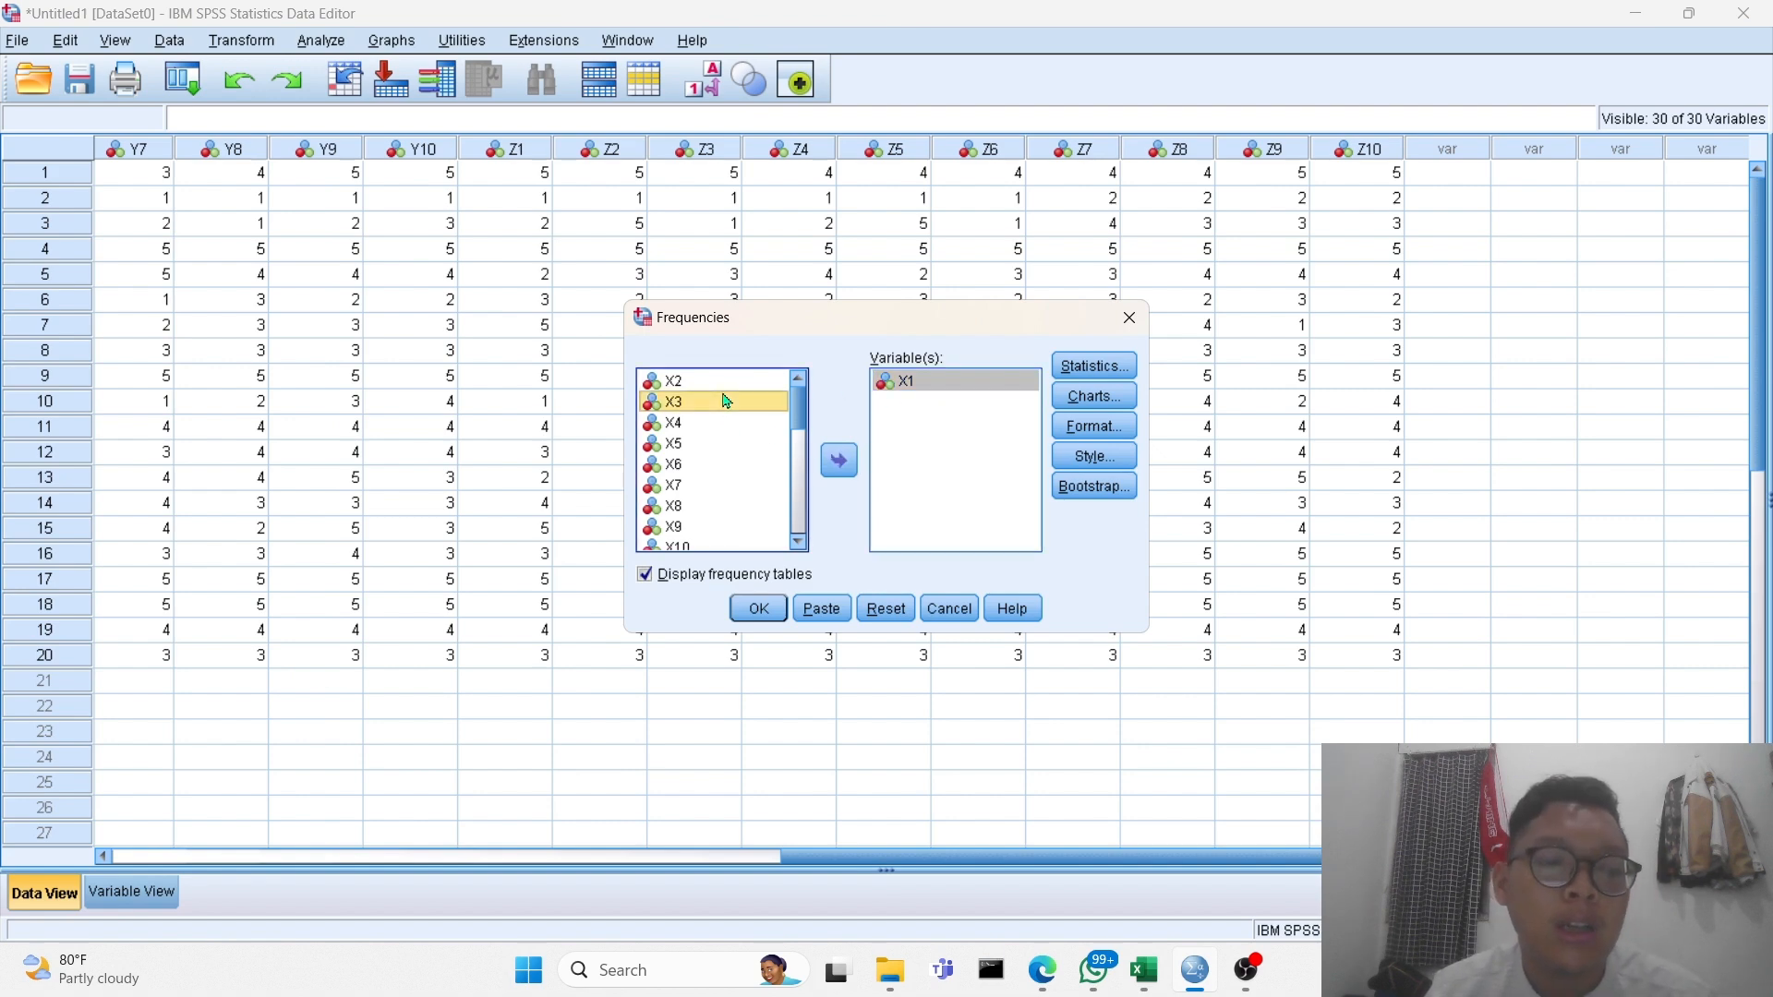
pyautogui.hotkey('ctrl', 'a')
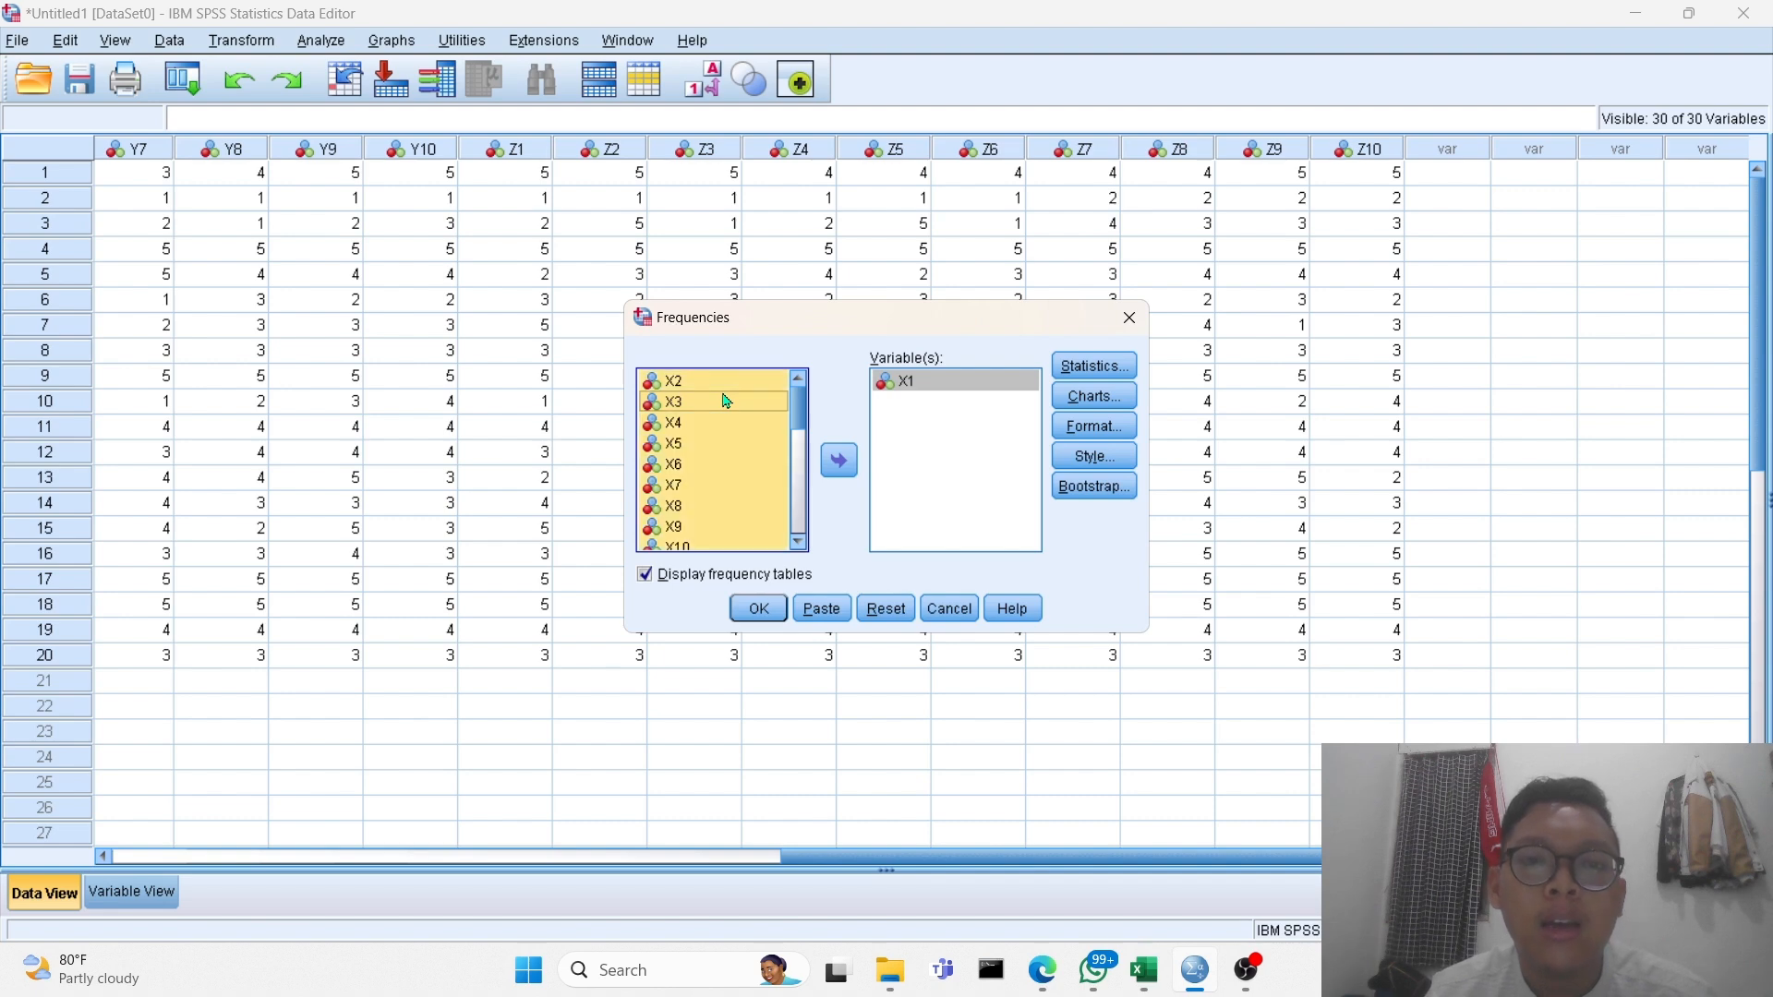
pyautogui.click(839, 462)
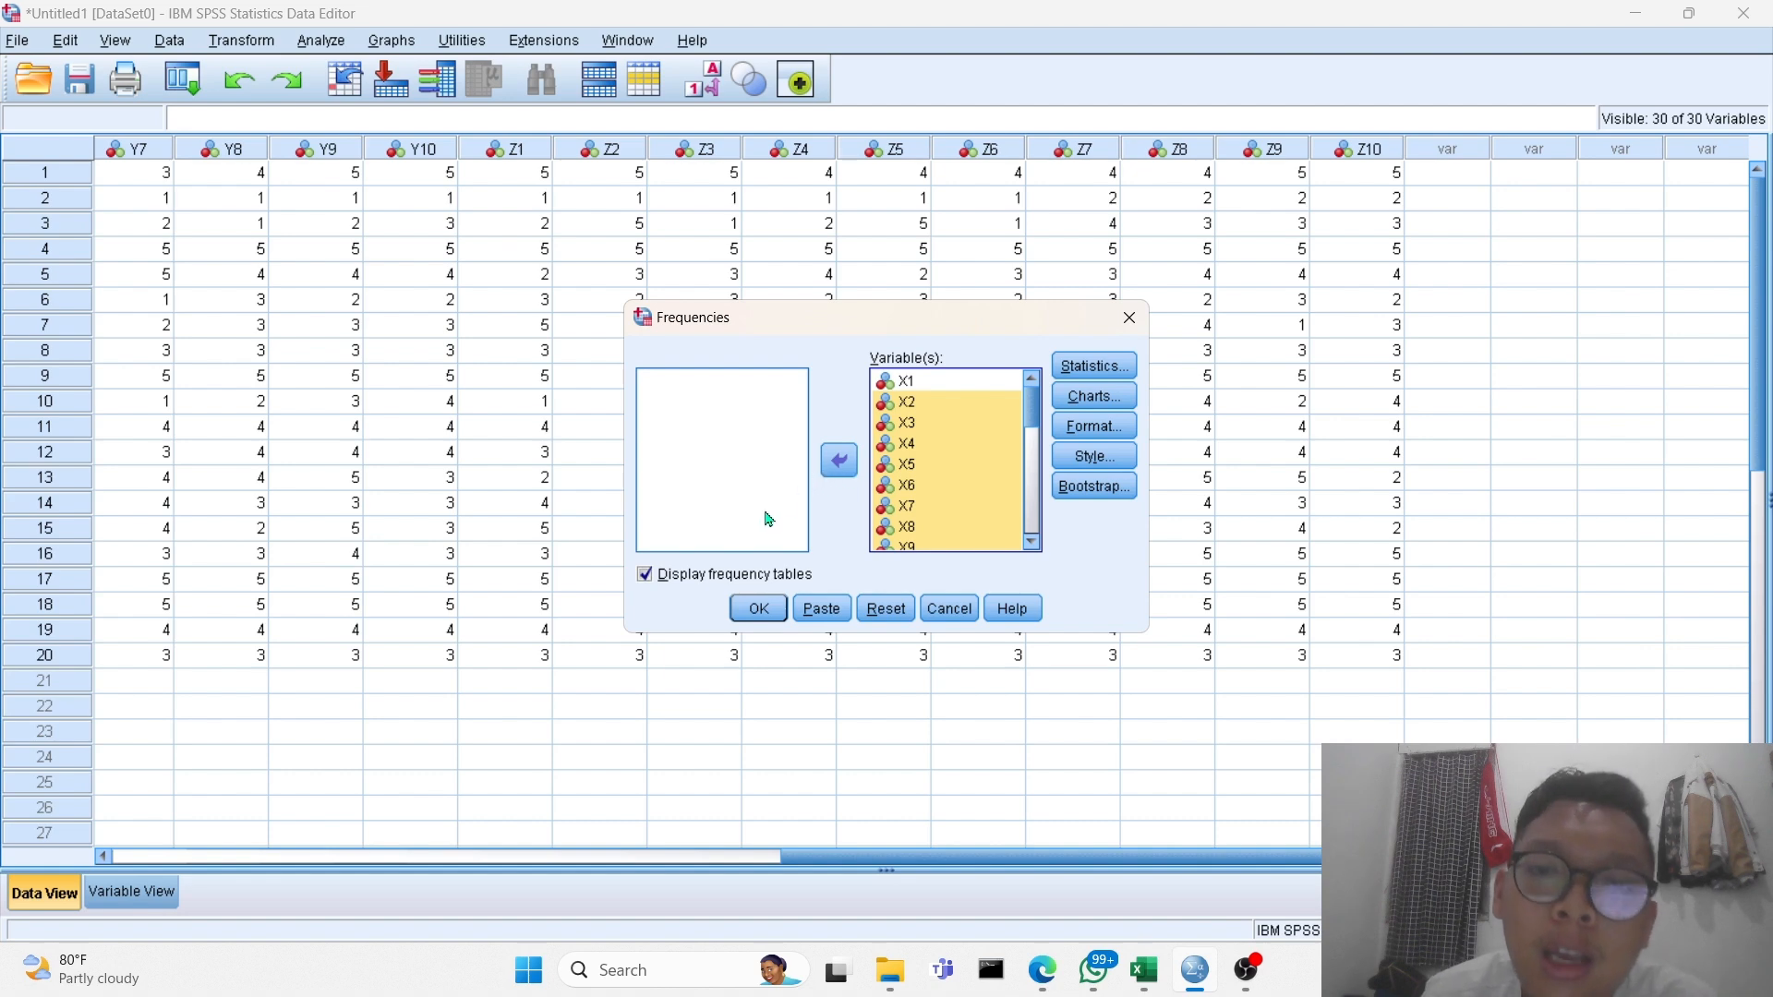
pyautogui.click(758, 609)
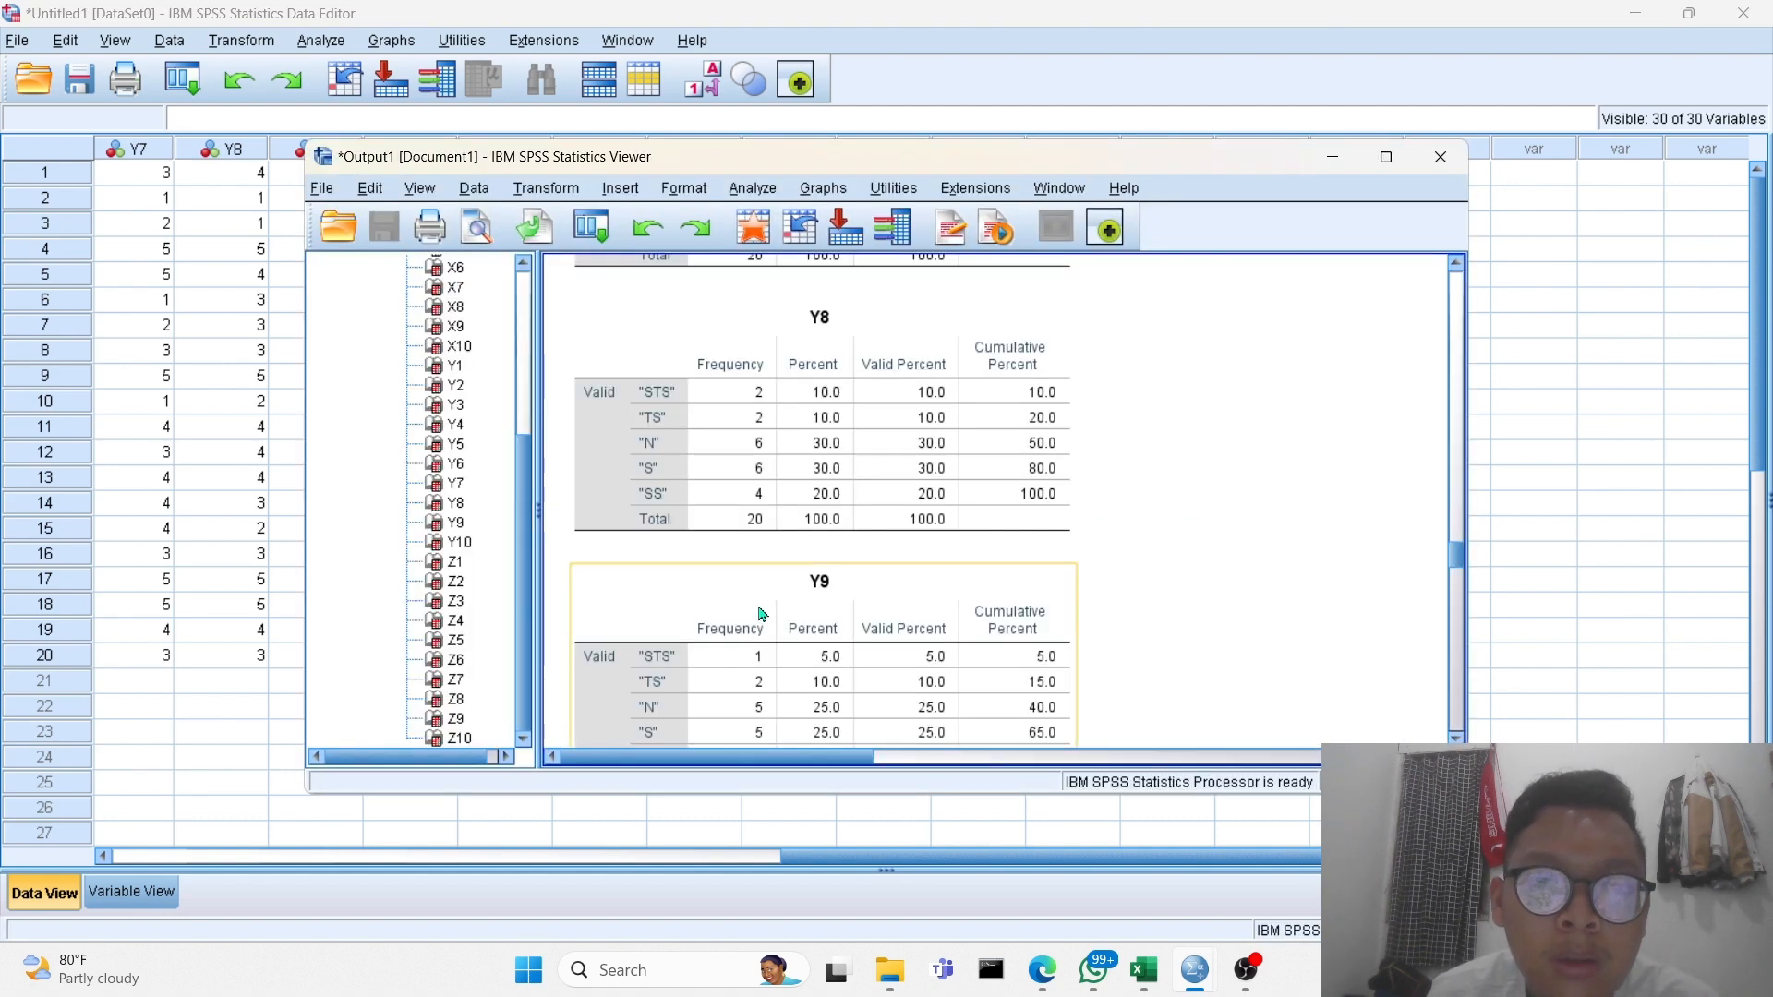
# Examine the frequency tables in the output, from X1's frequency, percent and cumulative percent columns through to the Z variables.
pyautogui.scroll(5, 919, 613)
pyautogui.scroll(20, 919, 612)
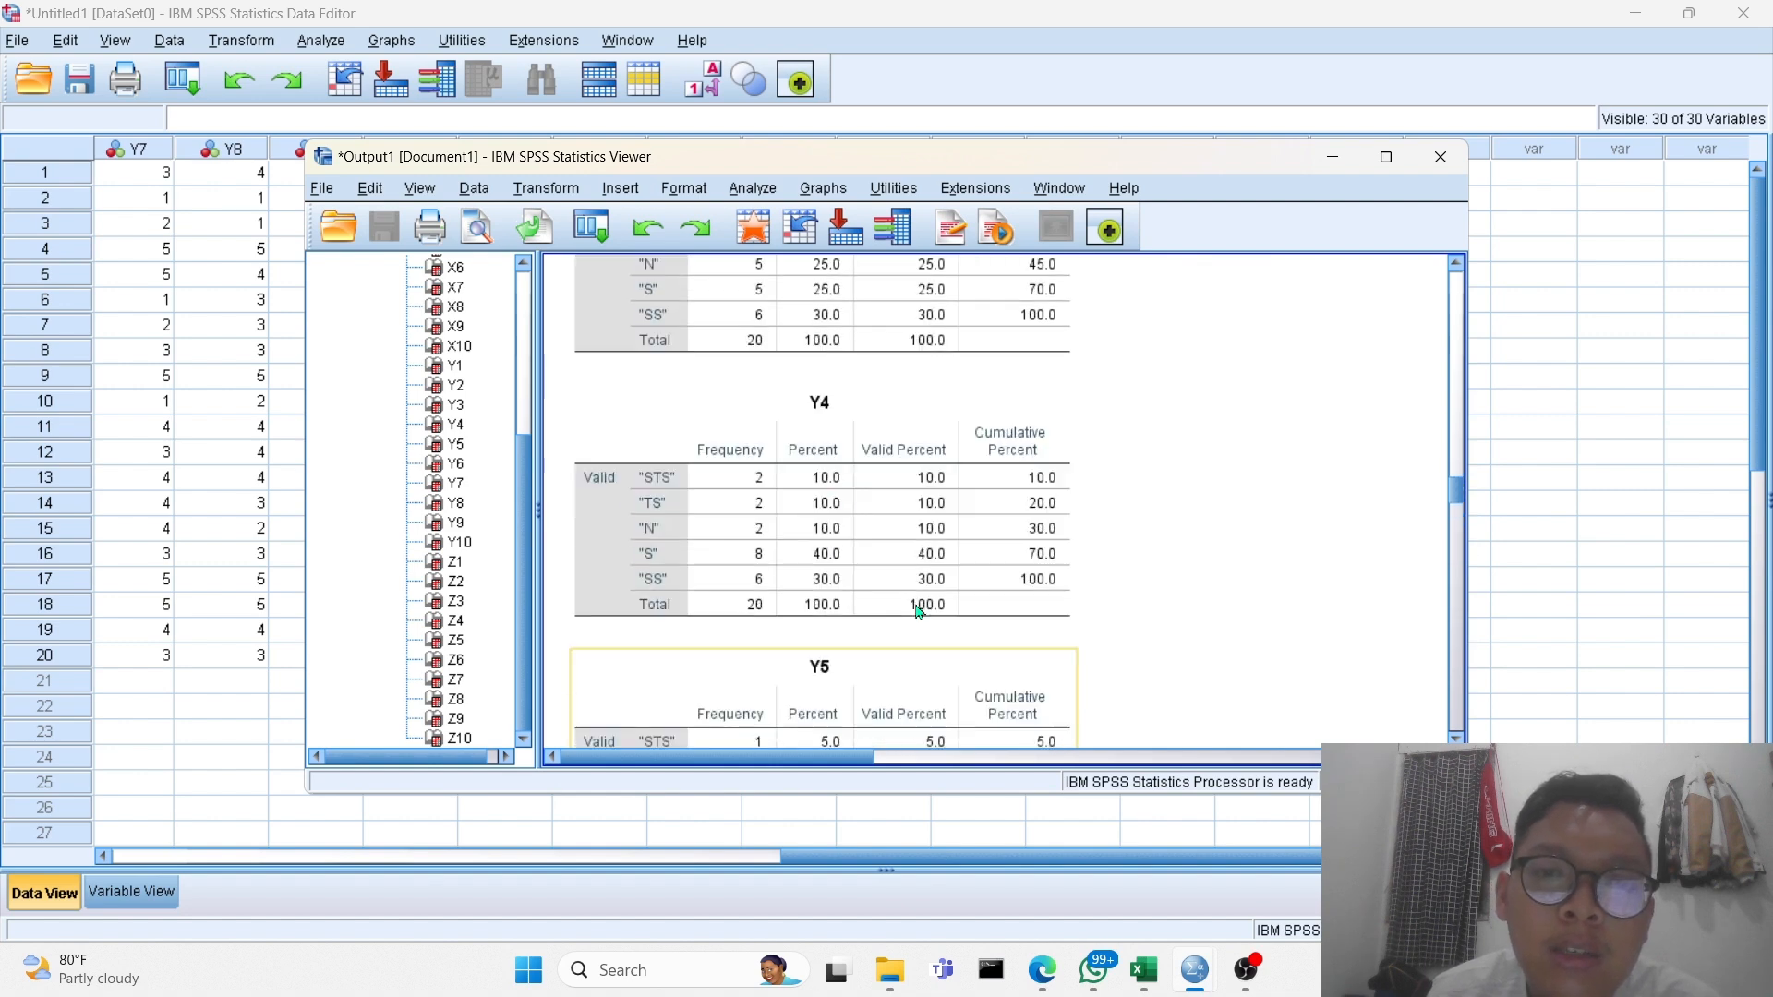
pyautogui.scroll(15, 1101, 589)
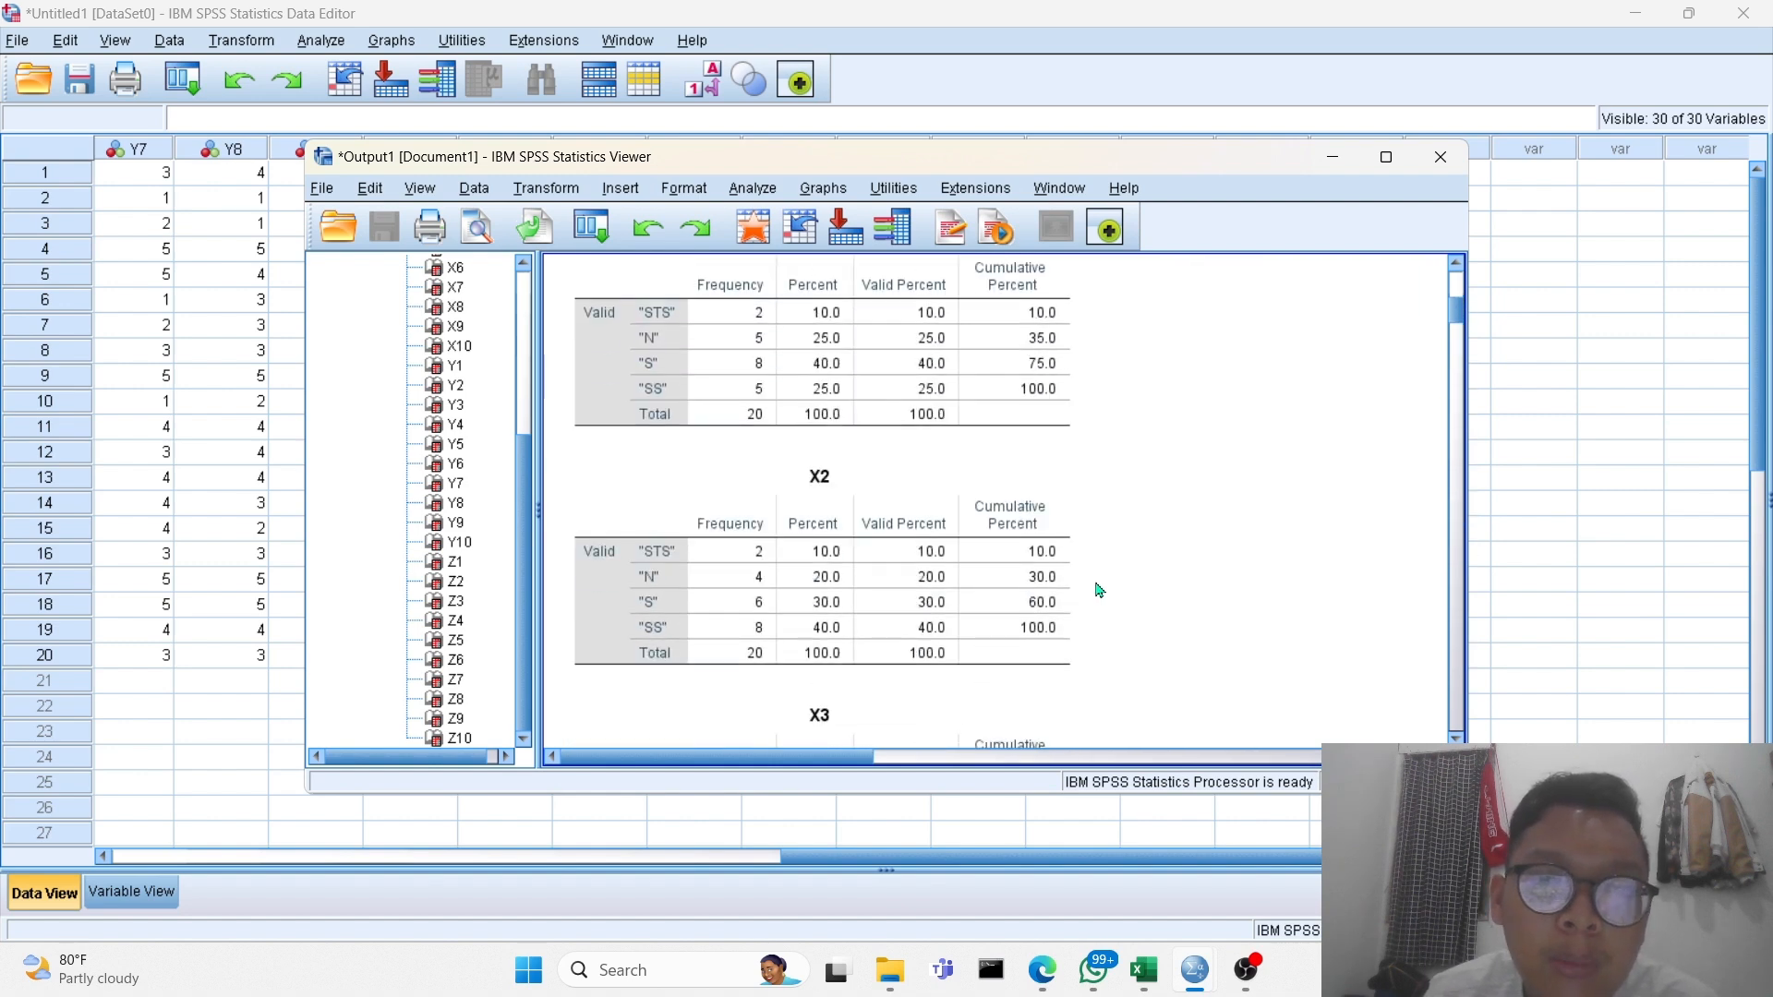
pyautogui.scroll(-2, 1101, 587)
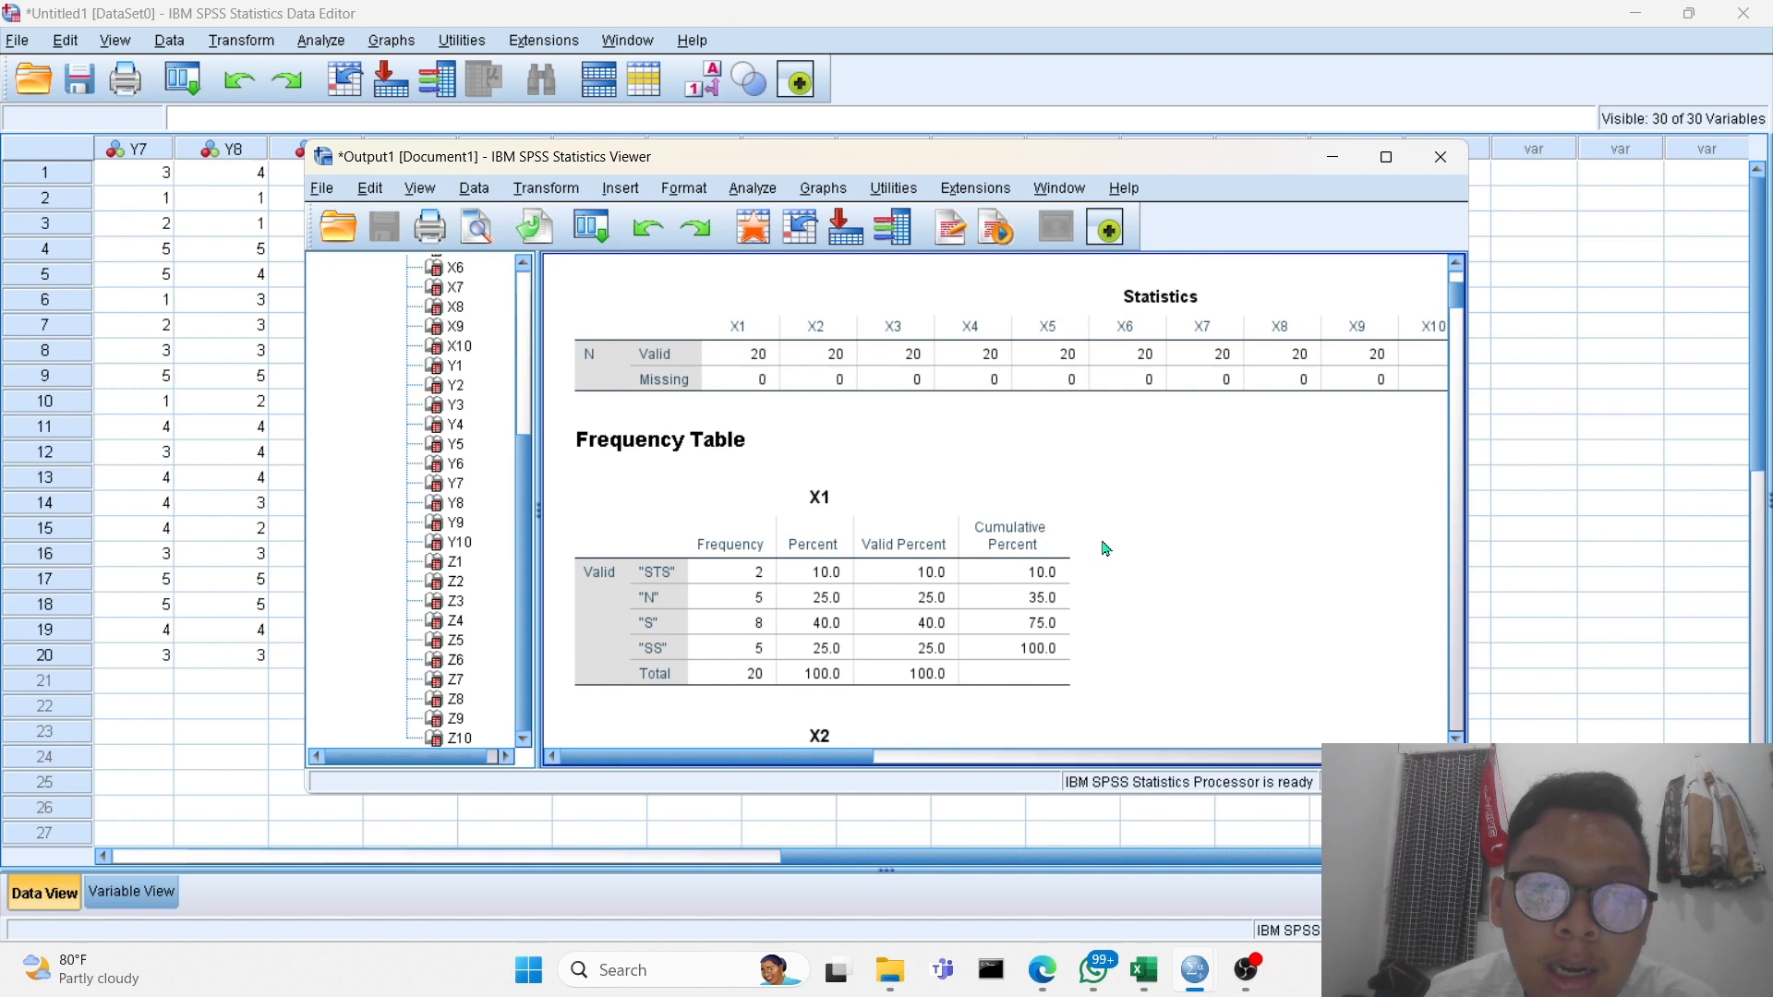
pyautogui.scroll(-3, 1108, 527)
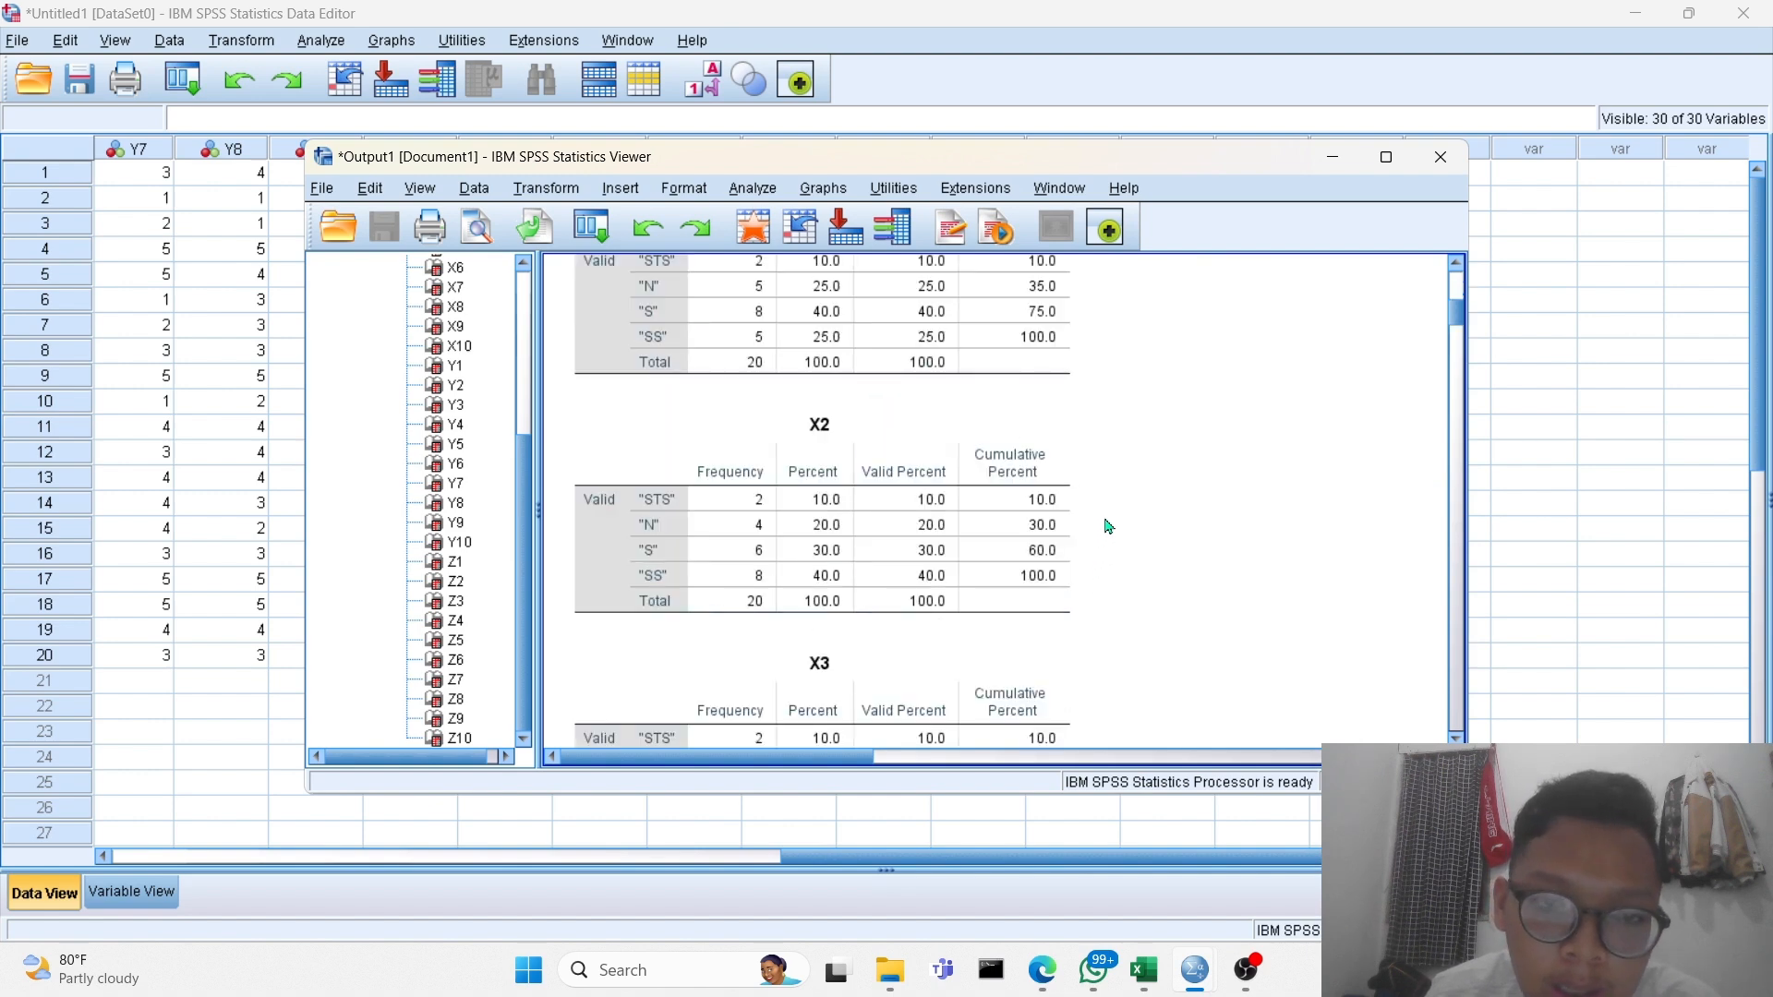
pyautogui.scroll(2, 1108, 526)
pyautogui.click(725, 525)
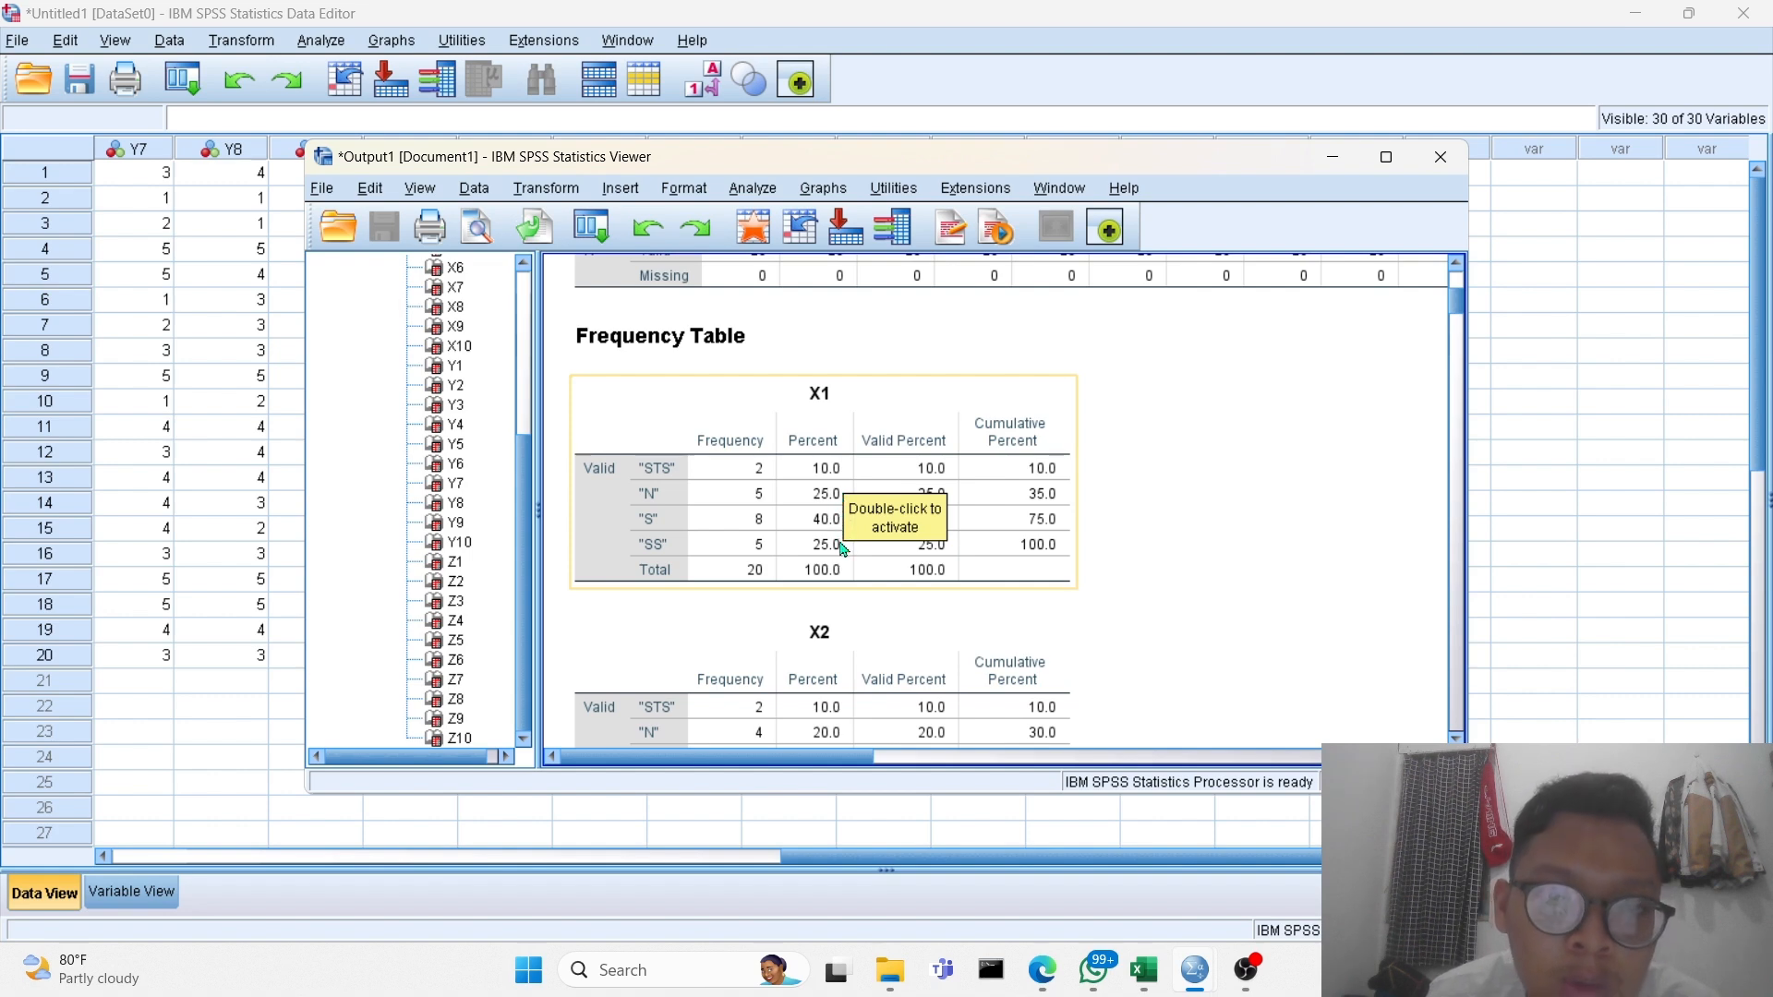
pyautogui.scroll(-3, 852, 598)
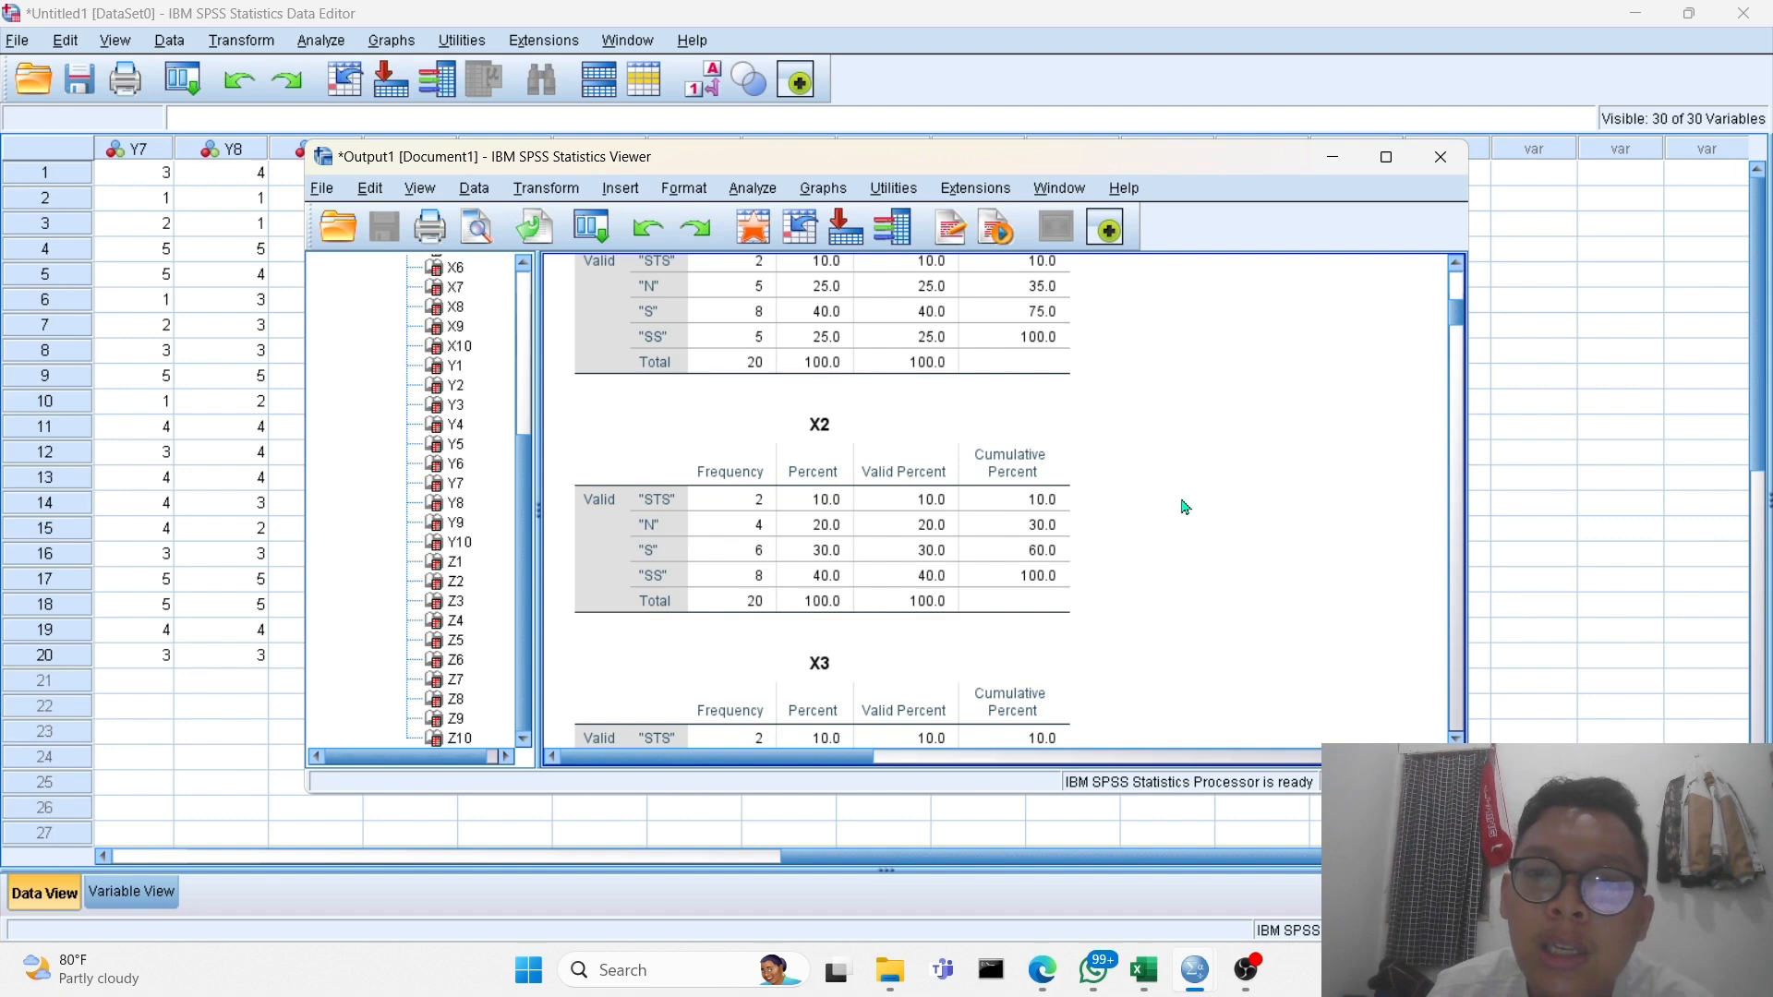
pyautogui.scroll(3, 1185, 507)
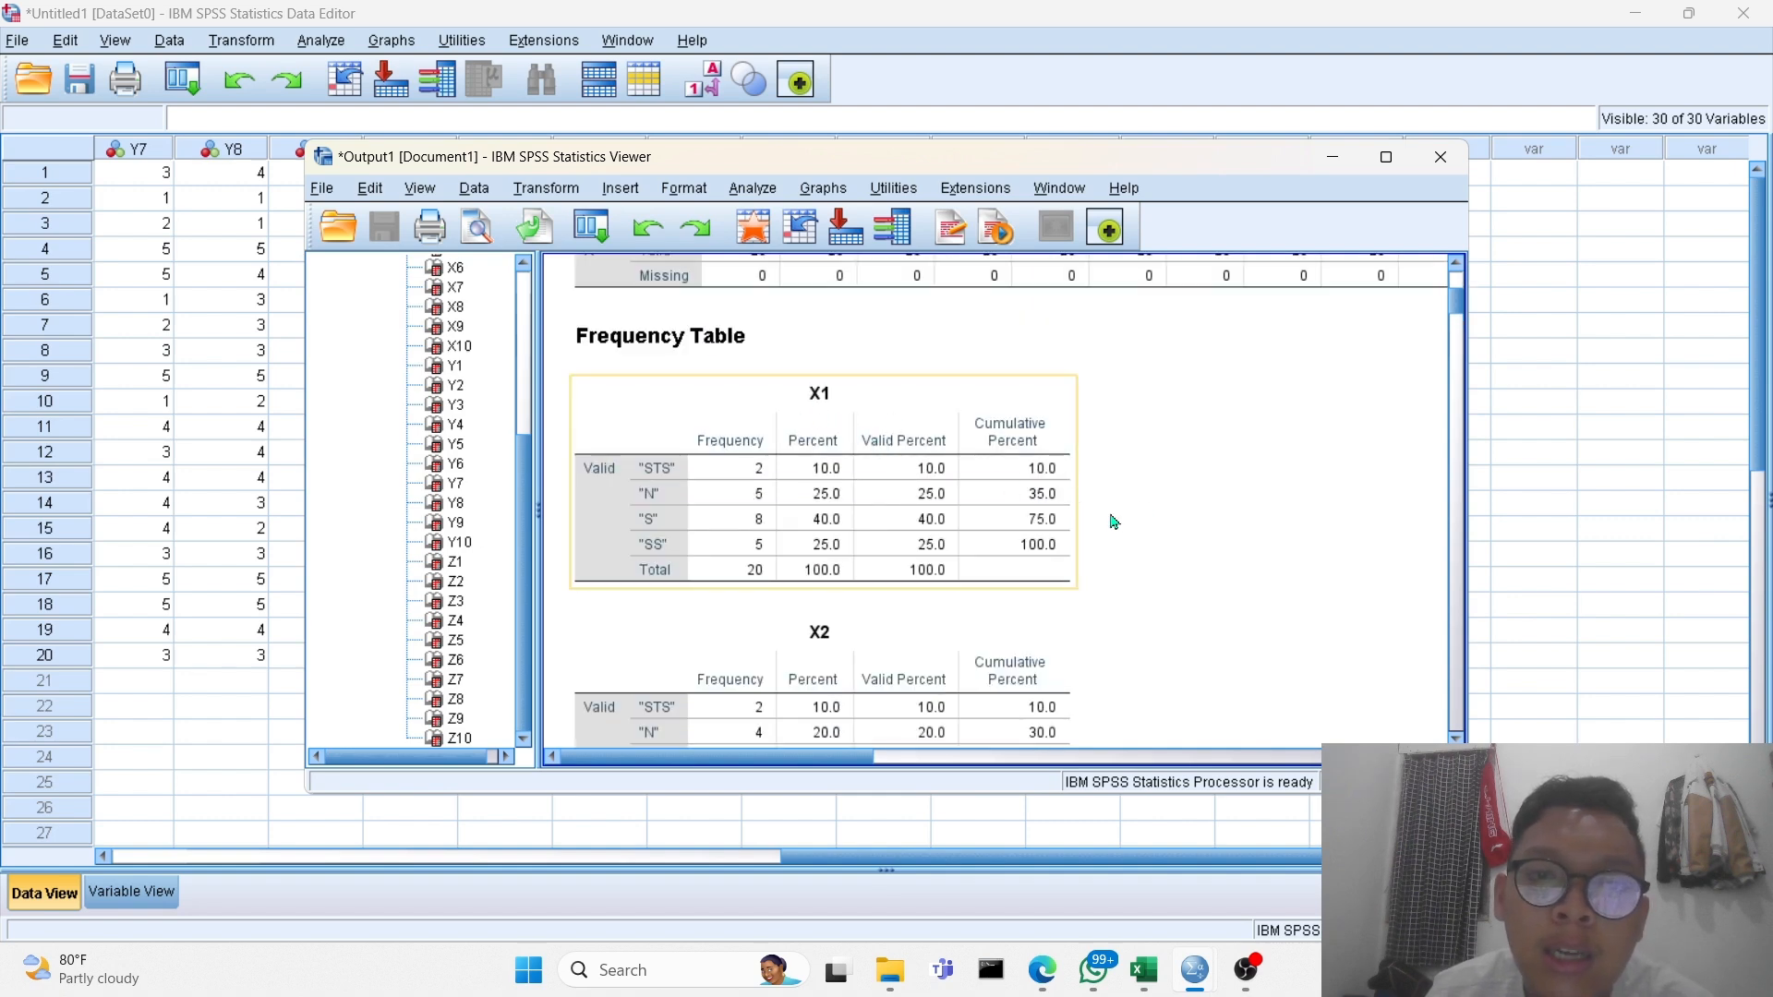
pyautogui.scroll(-3, 1108, 527)
pyautogui.scroll(-5, 1118, 522)
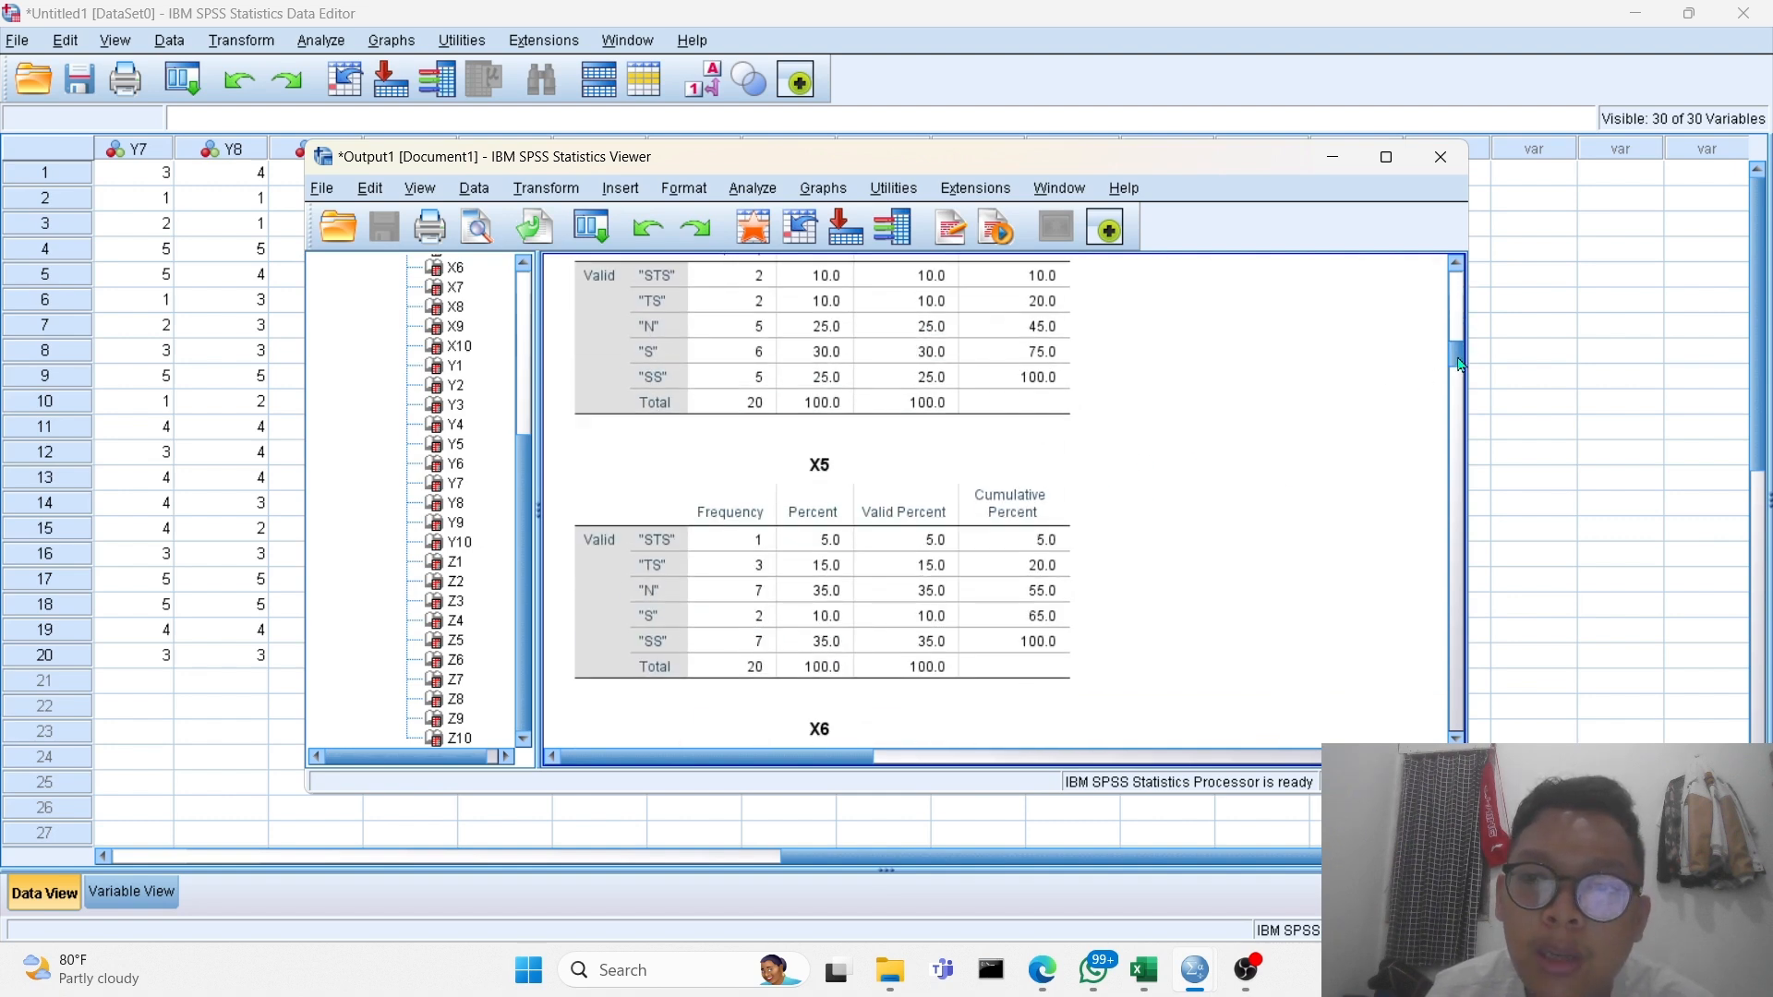
pyautogui.moveTo(1457, 367); pyautogui.dragTo(1428, 627)
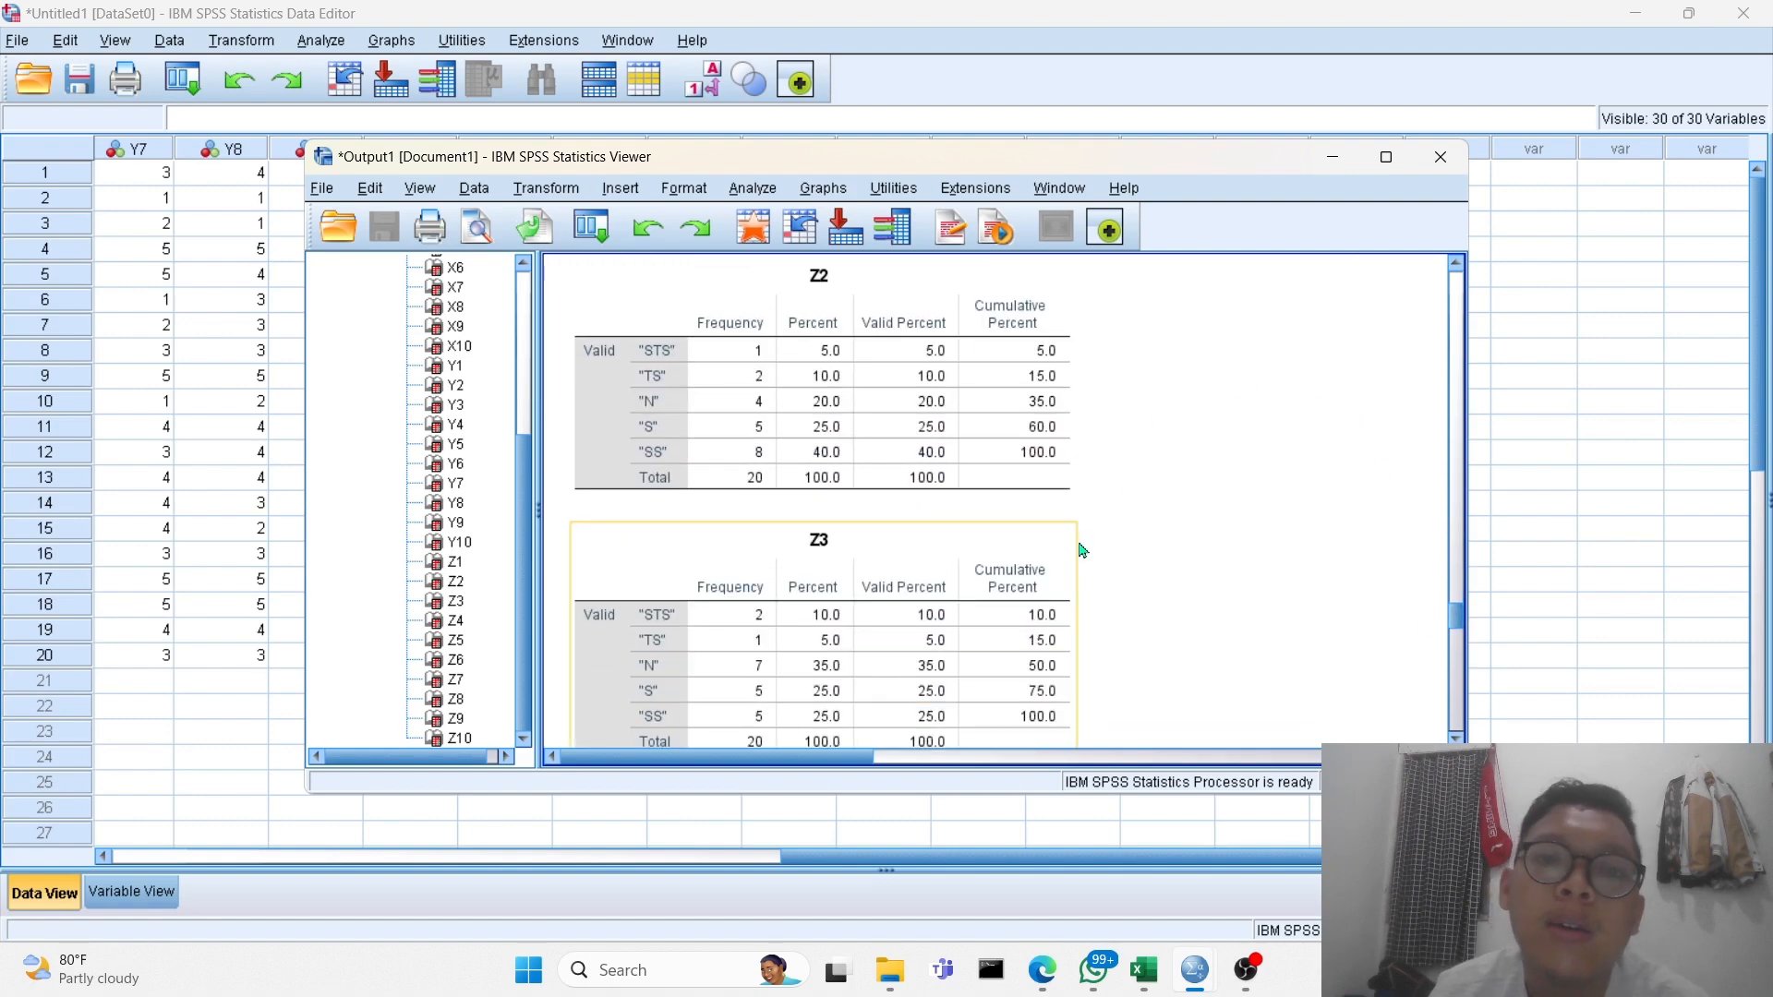
pyautogui.scroll(-3, 1163, 503)
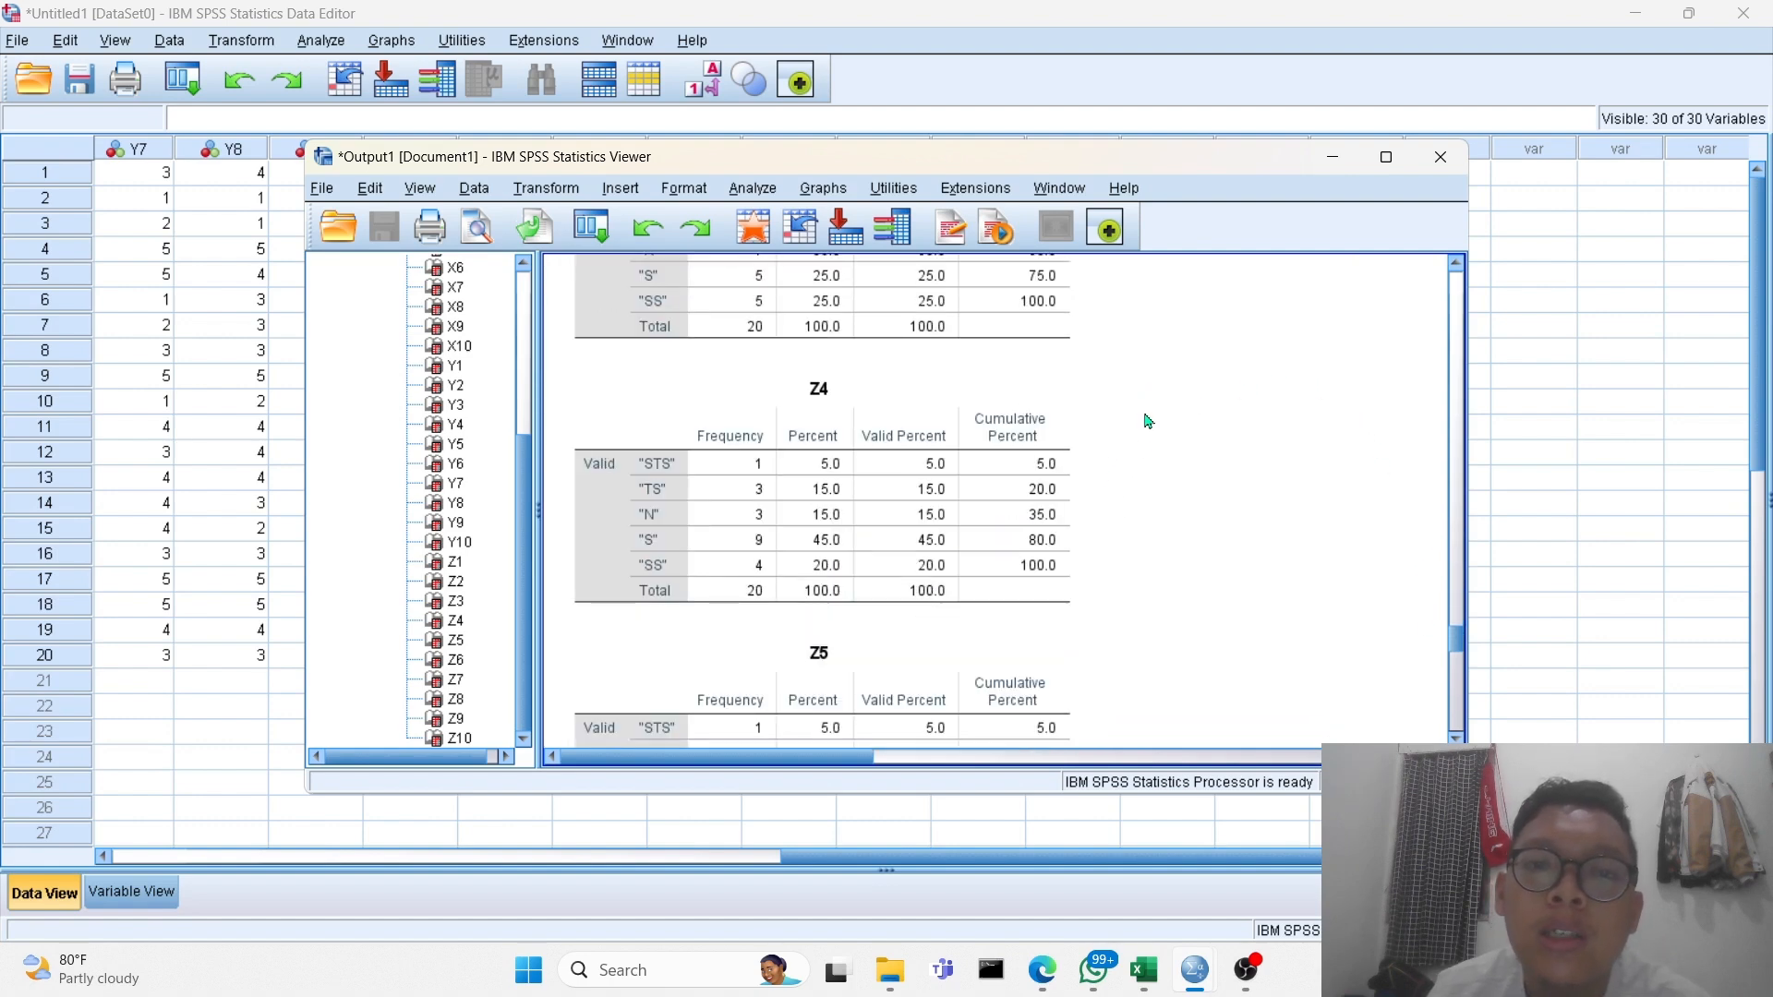